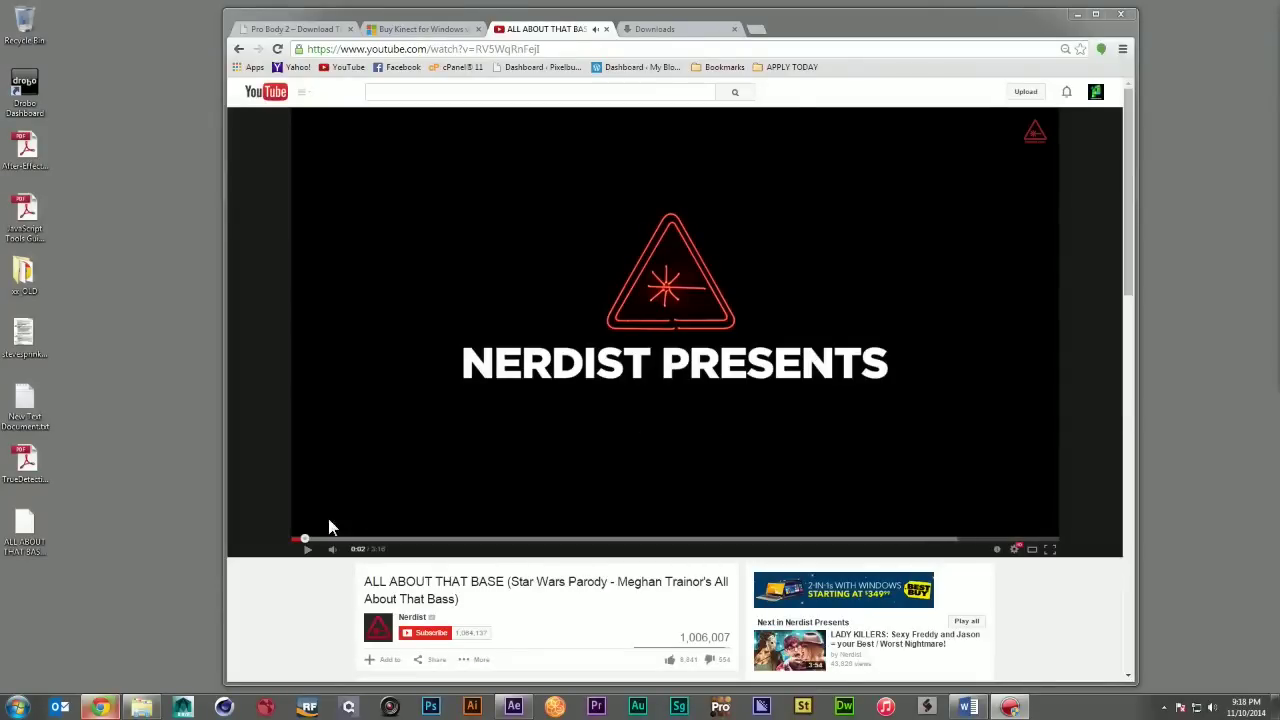
- Play the parody video, pause it on the hooded hologram shot, and minimize Chrome
click(310, 550)
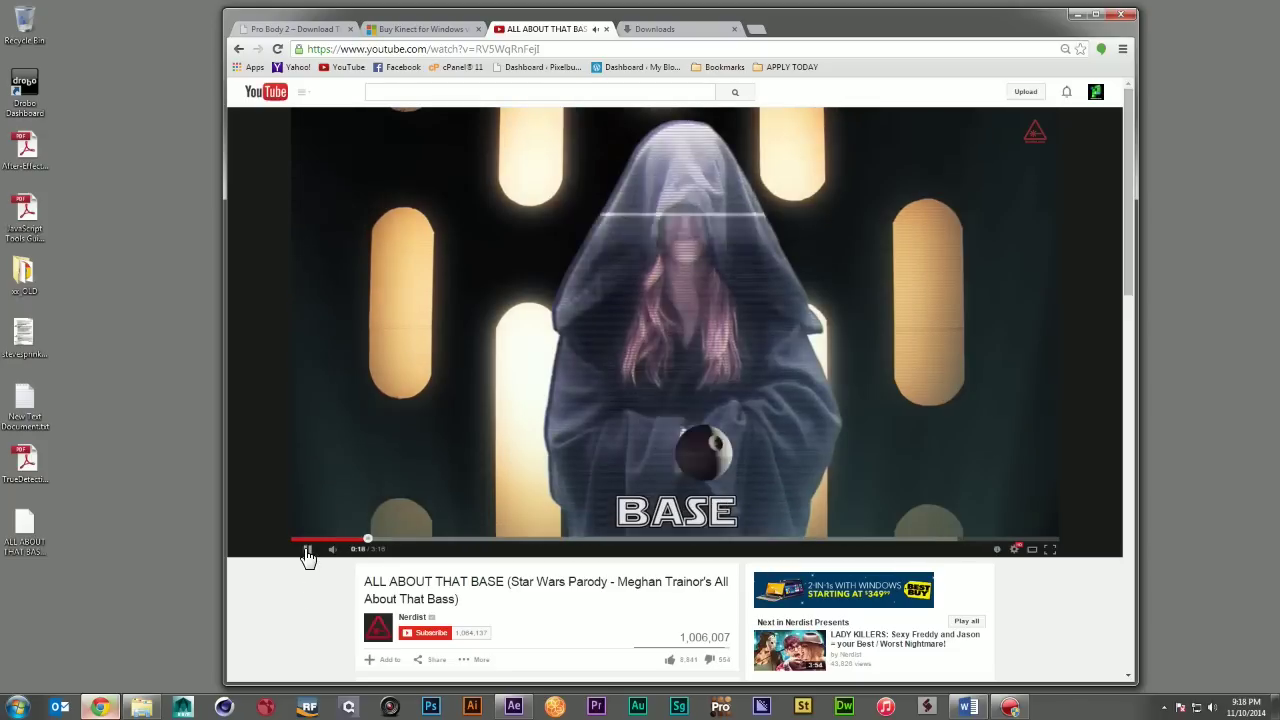
click(307, 549)
click(1076, 14)
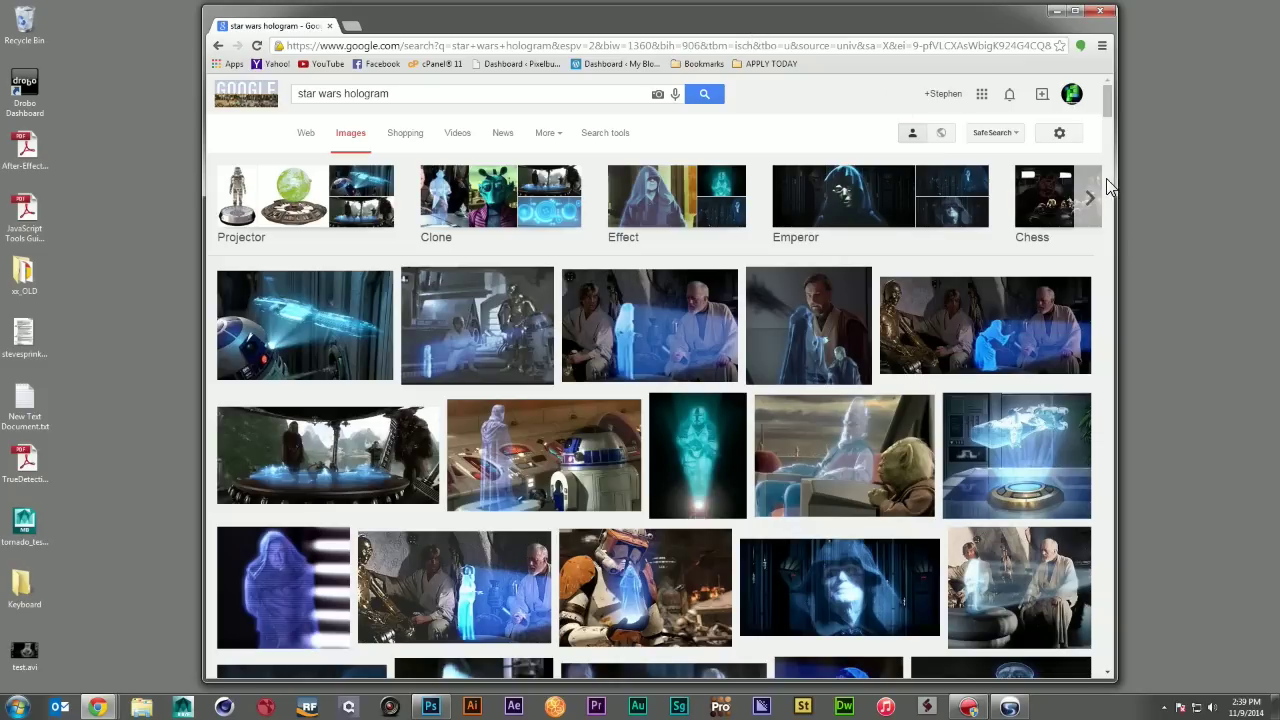
- Browse the hologram results, previewing the C-3PO and Leia hologram and its related images
scroll(1106, 185, down, 1)
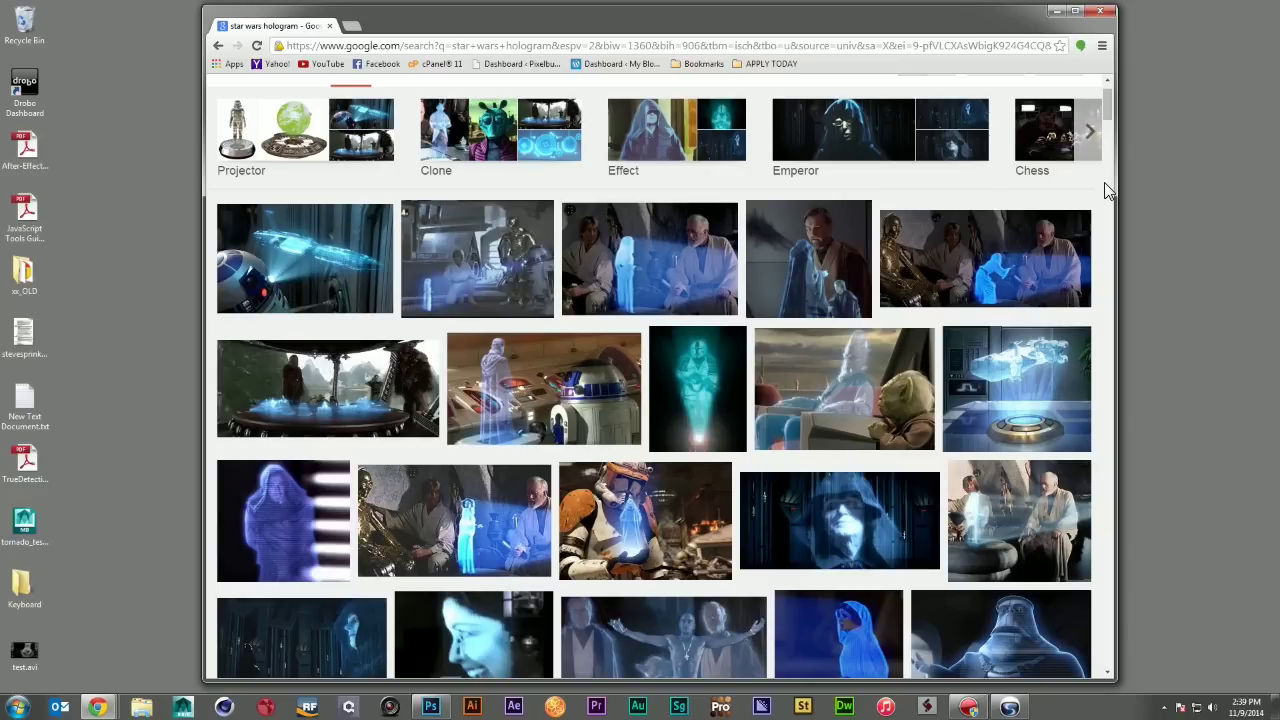
scroll(1108, 191, down, 1)
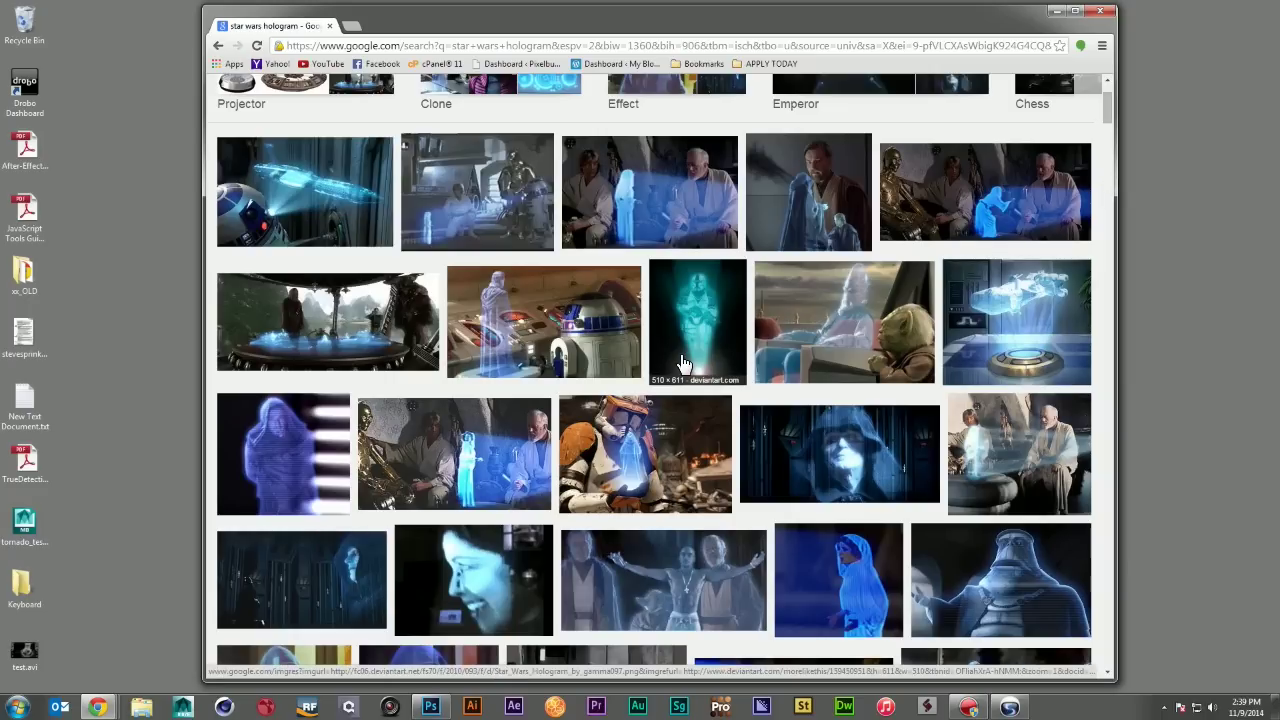
click(472, 195)
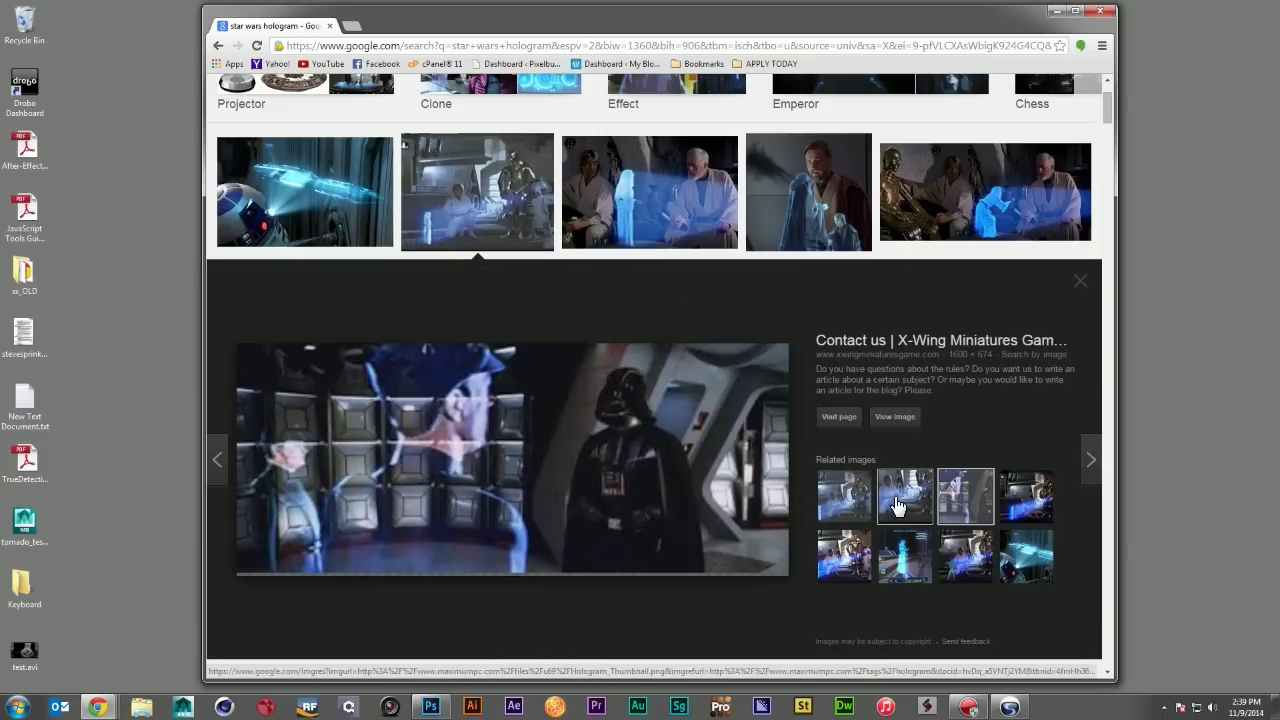
mouse_move(897, 507)
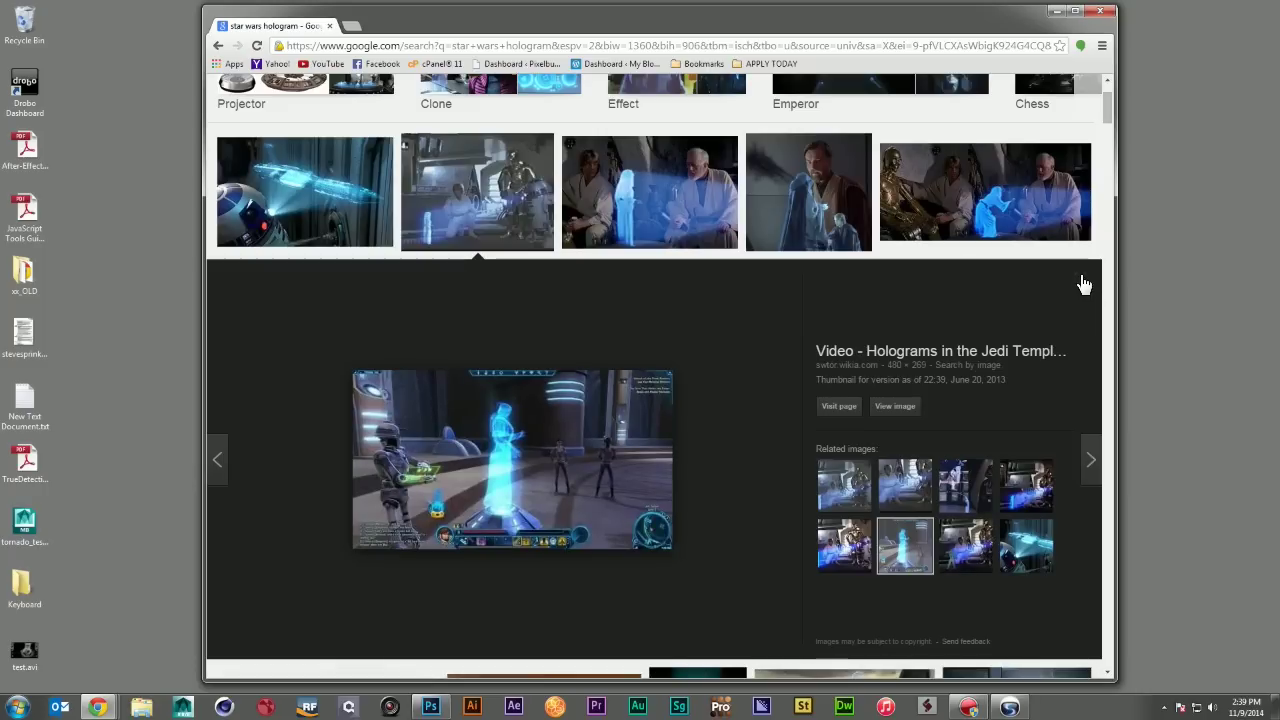
click(1003, 236)
click(1023, 477)
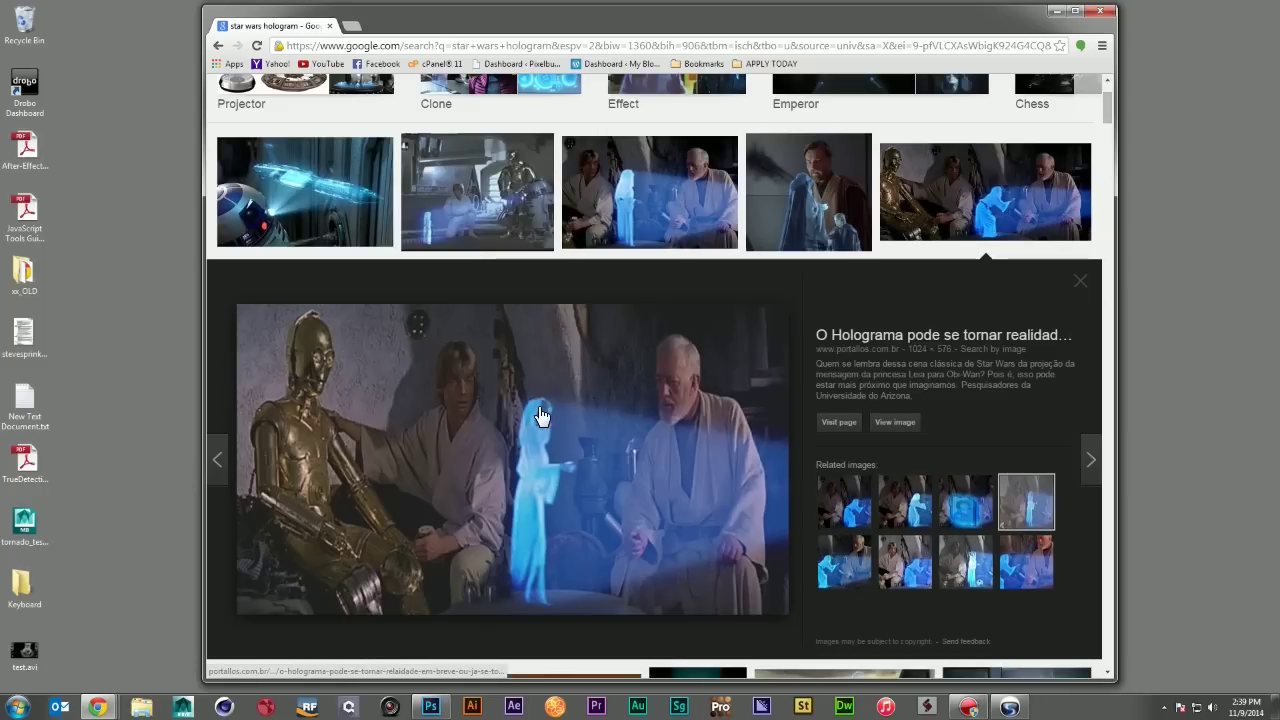
click(965, 508)
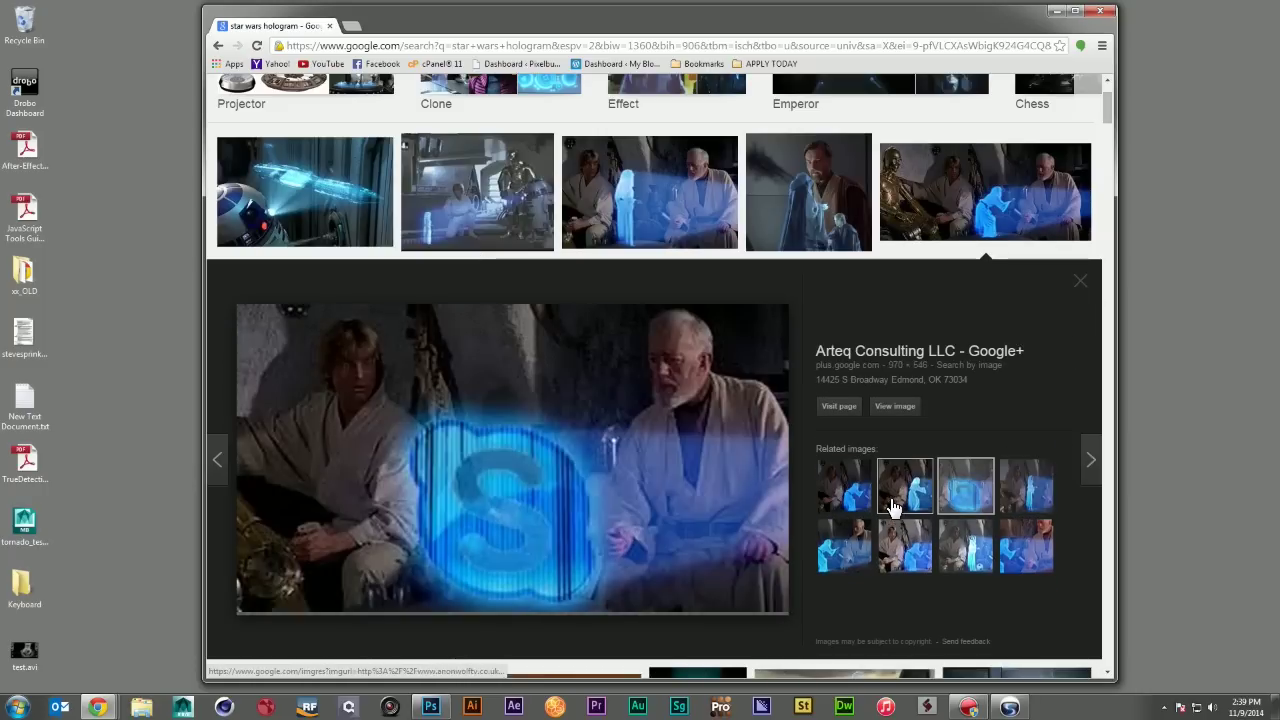
click(896, 510)
click(830, 500)
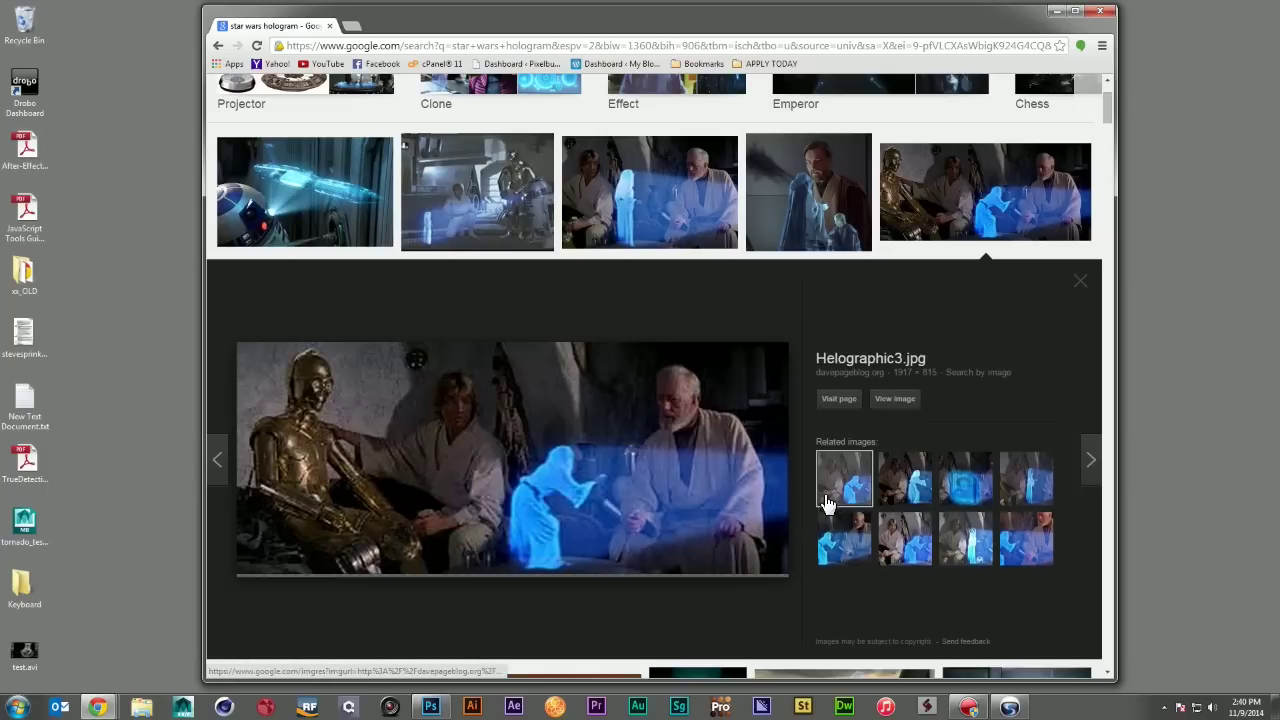
click(862, 532)
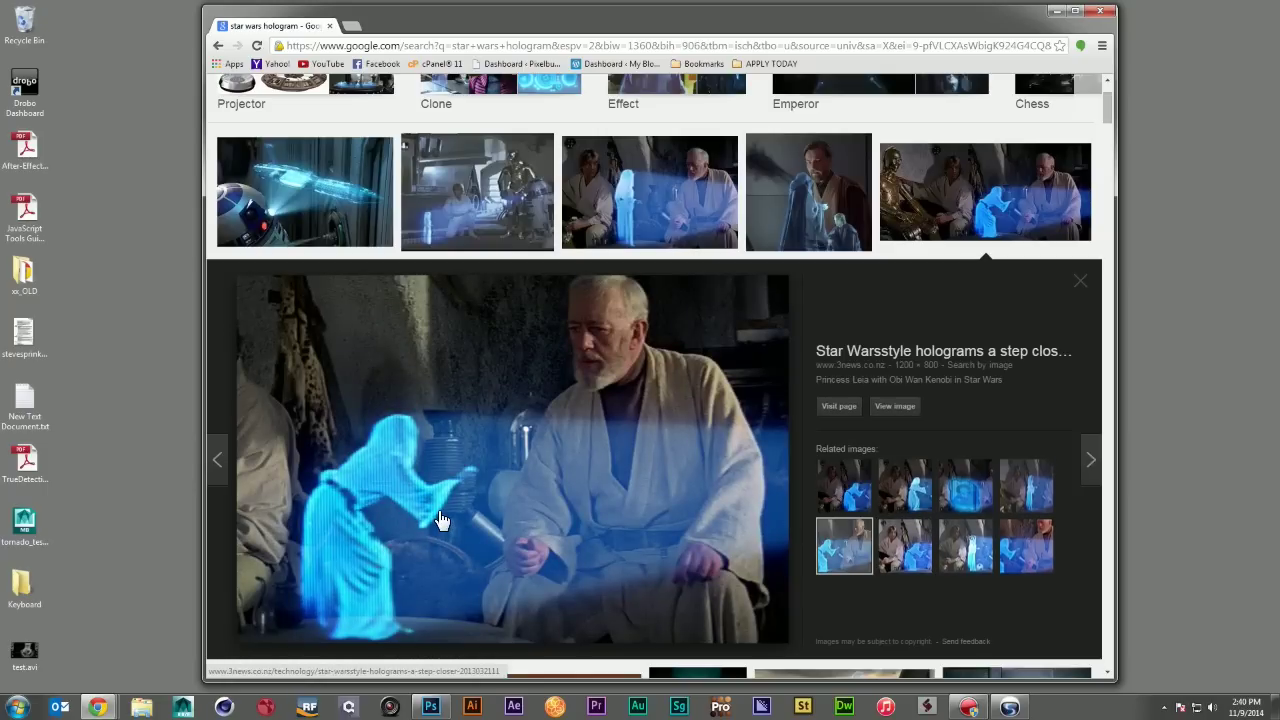
click(1080, 281)
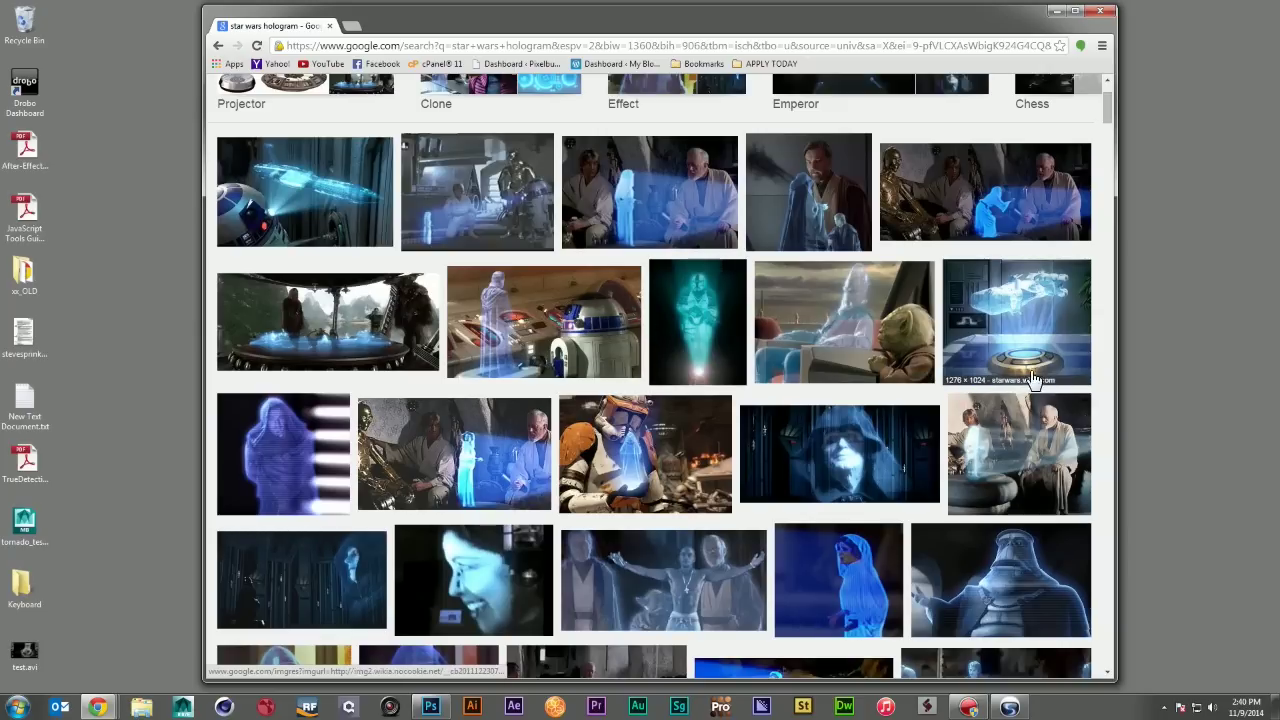
- Check the Yoda hologram preview, then open the Oruba hologram preview
scroll(921, 338, up, 1)
scroll(921, 338, down, 1)
click(921, 338)
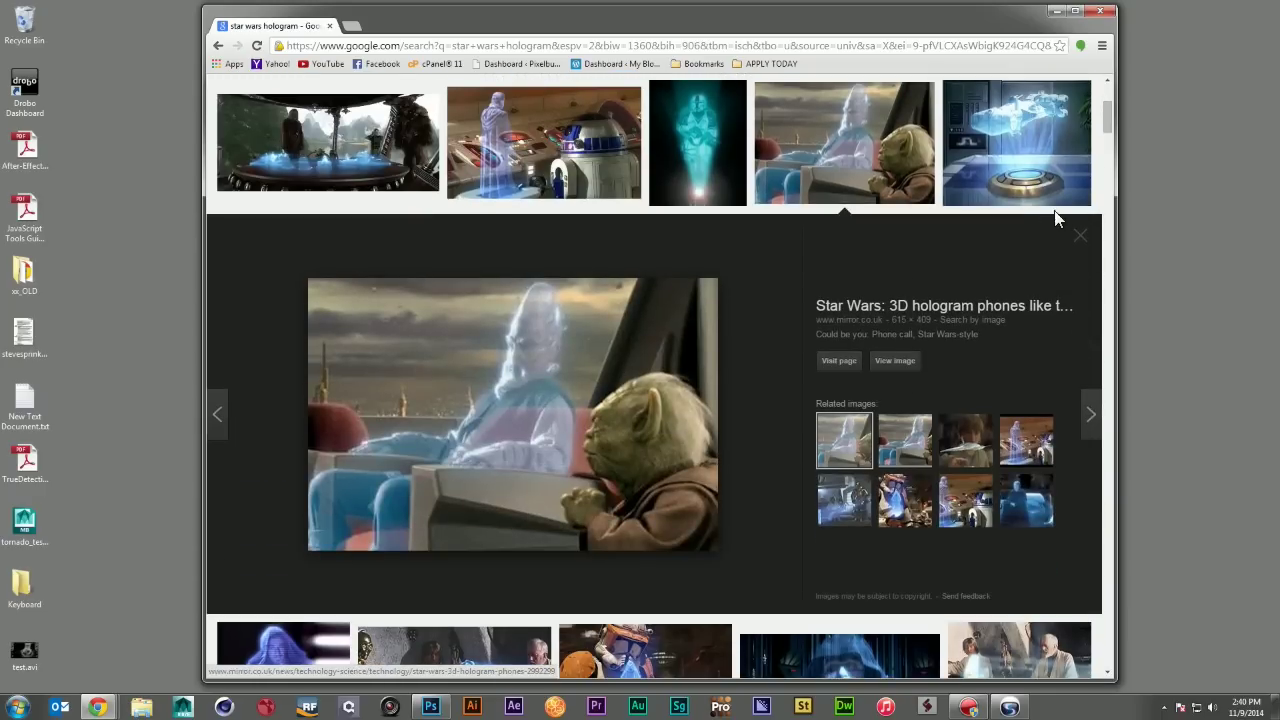
click(1080, 237)
scroll(1032, 332, down, 1)
click(1032, 332)
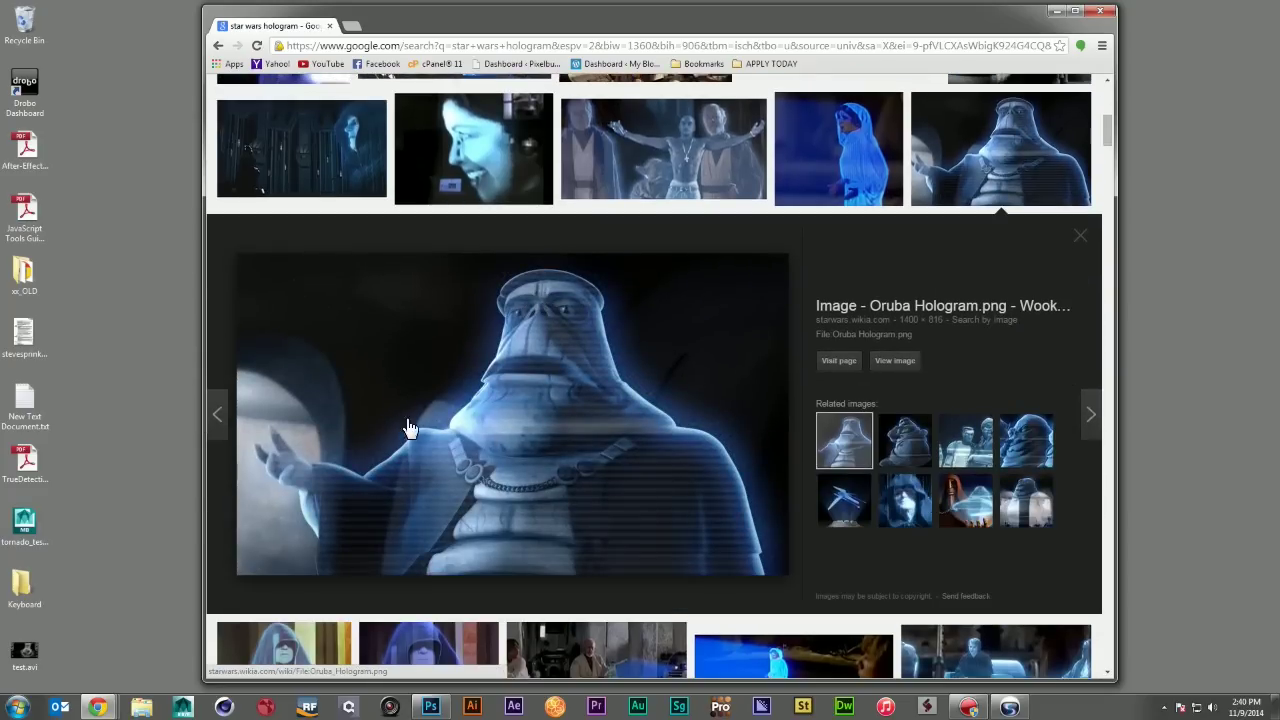
- Close the Oruba preview and look over the hooded-figure and clone trooper hologram images
click(1088, 243)
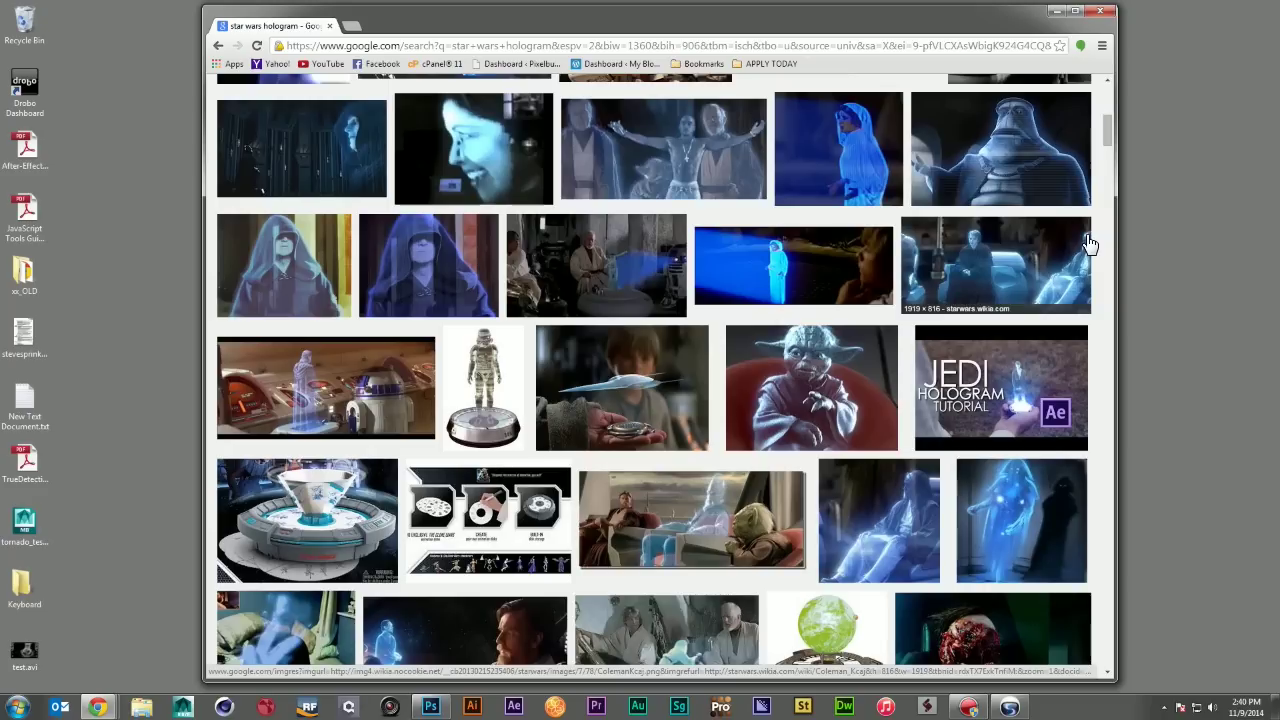
scroll(1090, 245, up, 3)
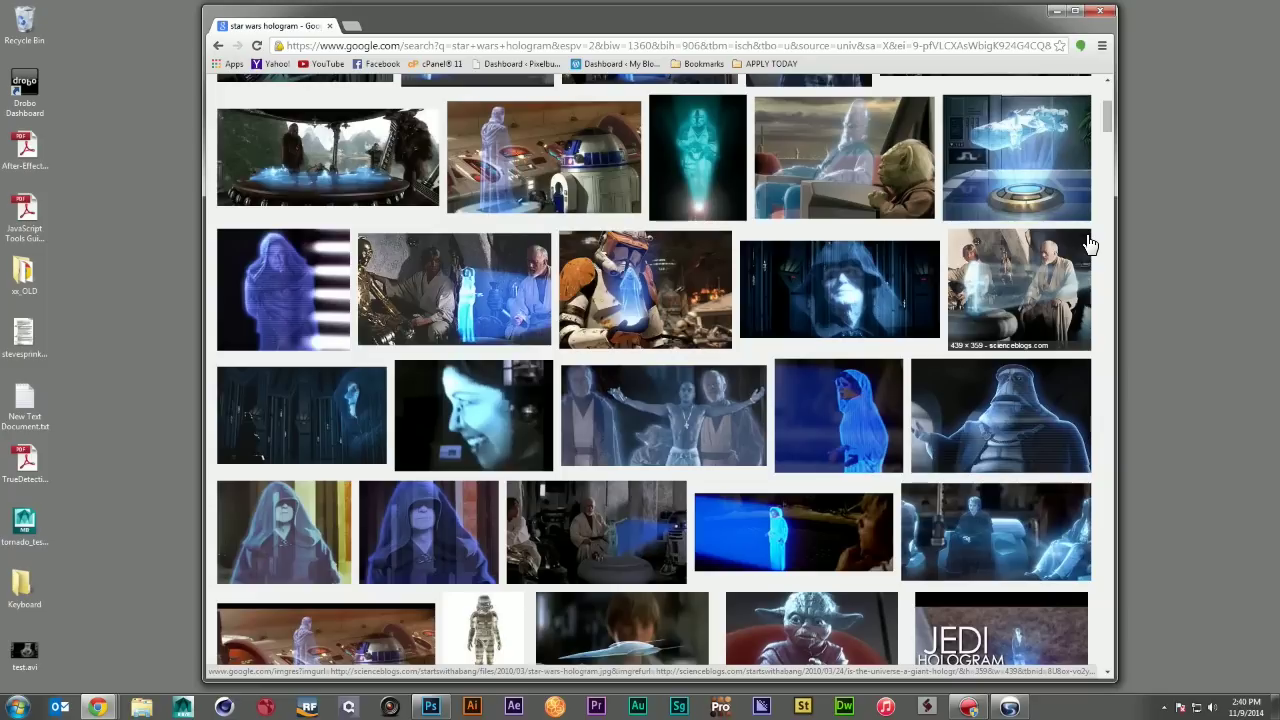
click(338, 262)
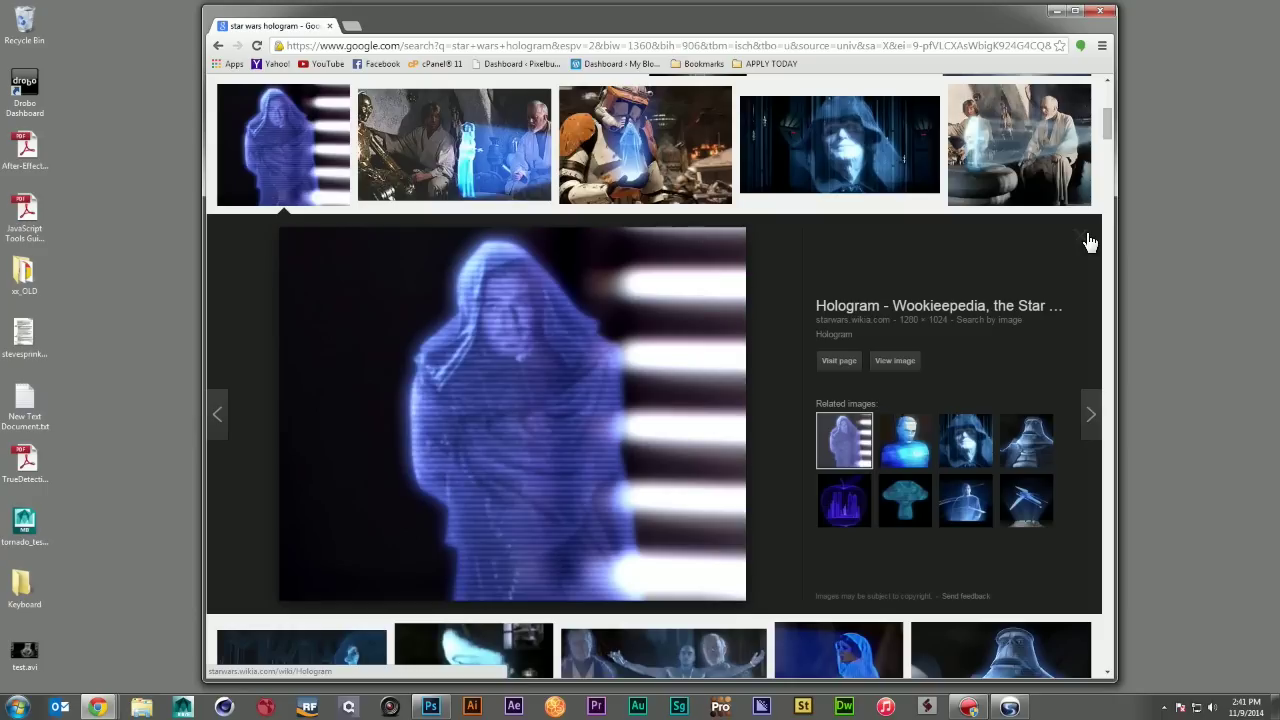
click(645, 150)
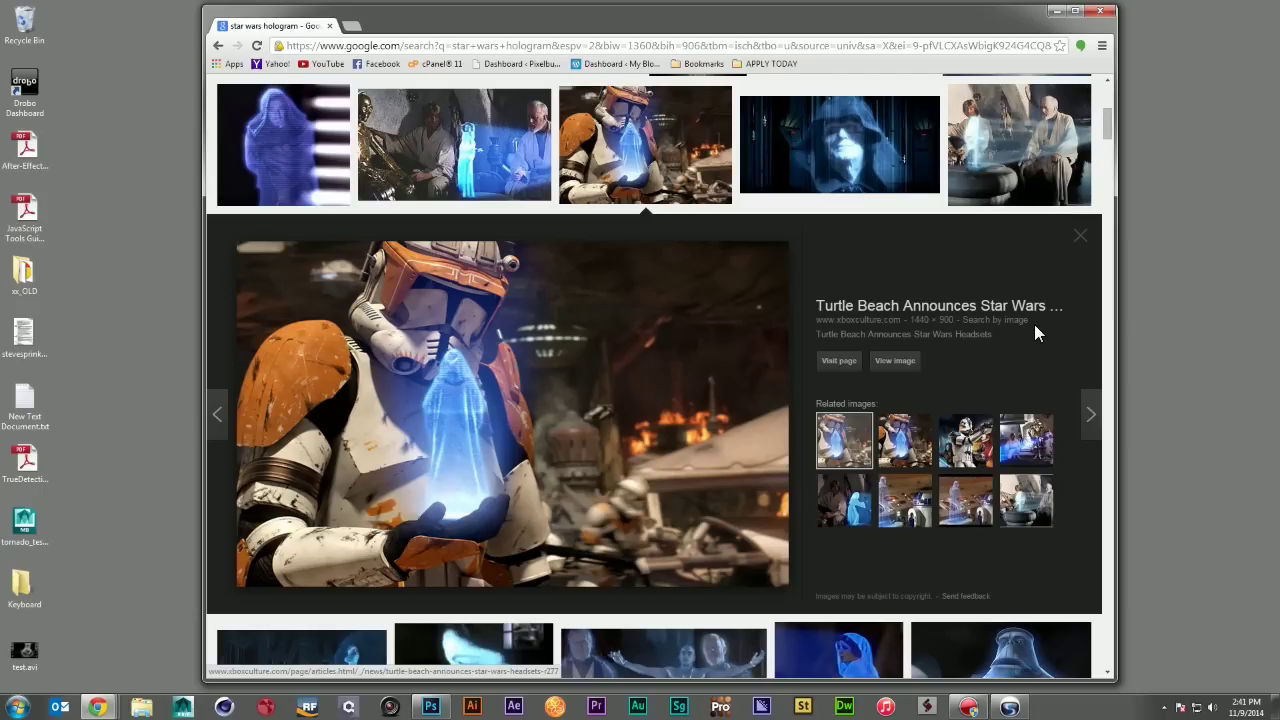
click(1081, 238)
scroll(993, 318, up, 2)
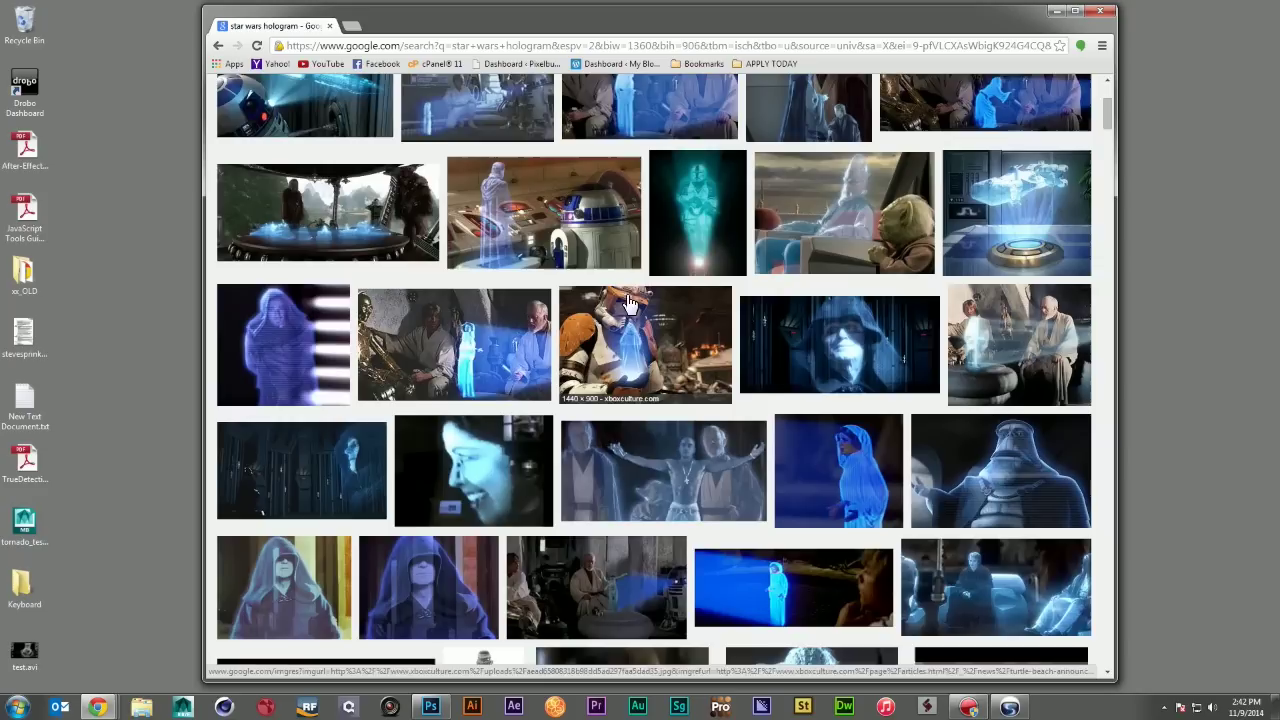
- Preview the Luke and C-3PO hologram with related Leia images, then open the Emperor hologram search
click(474, 330)
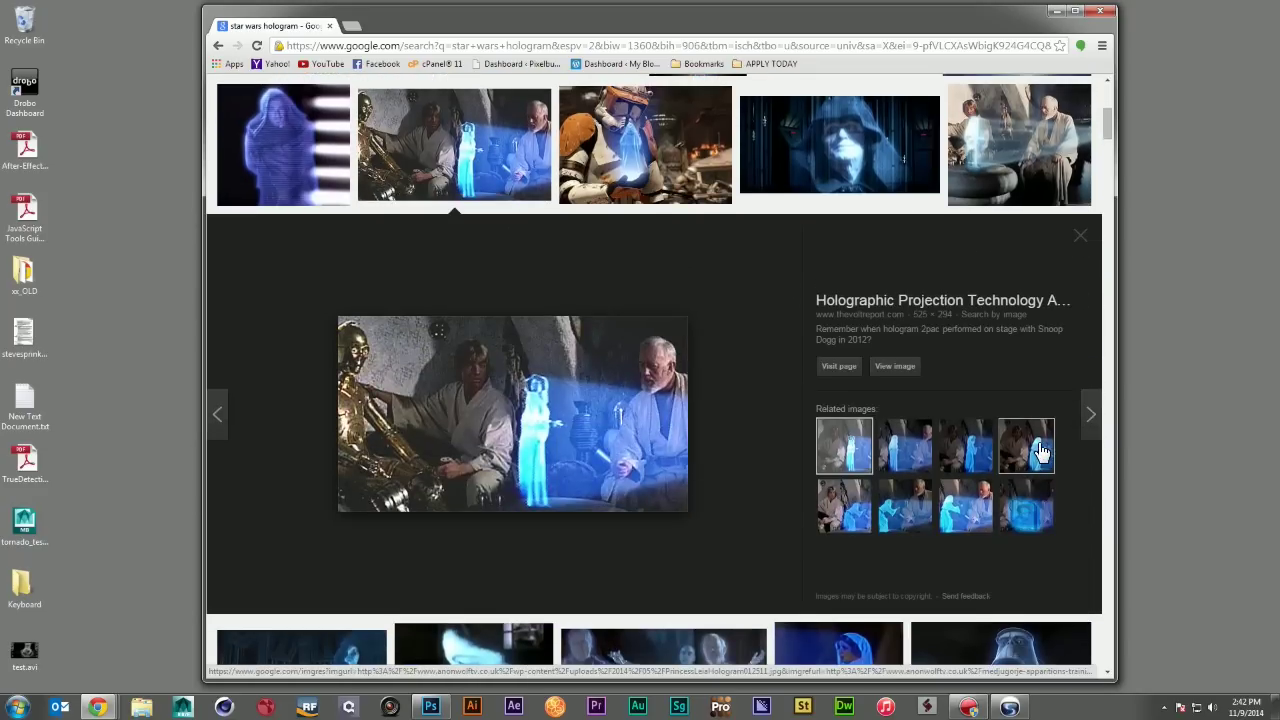
click(978, 455)
click(1008, 190)
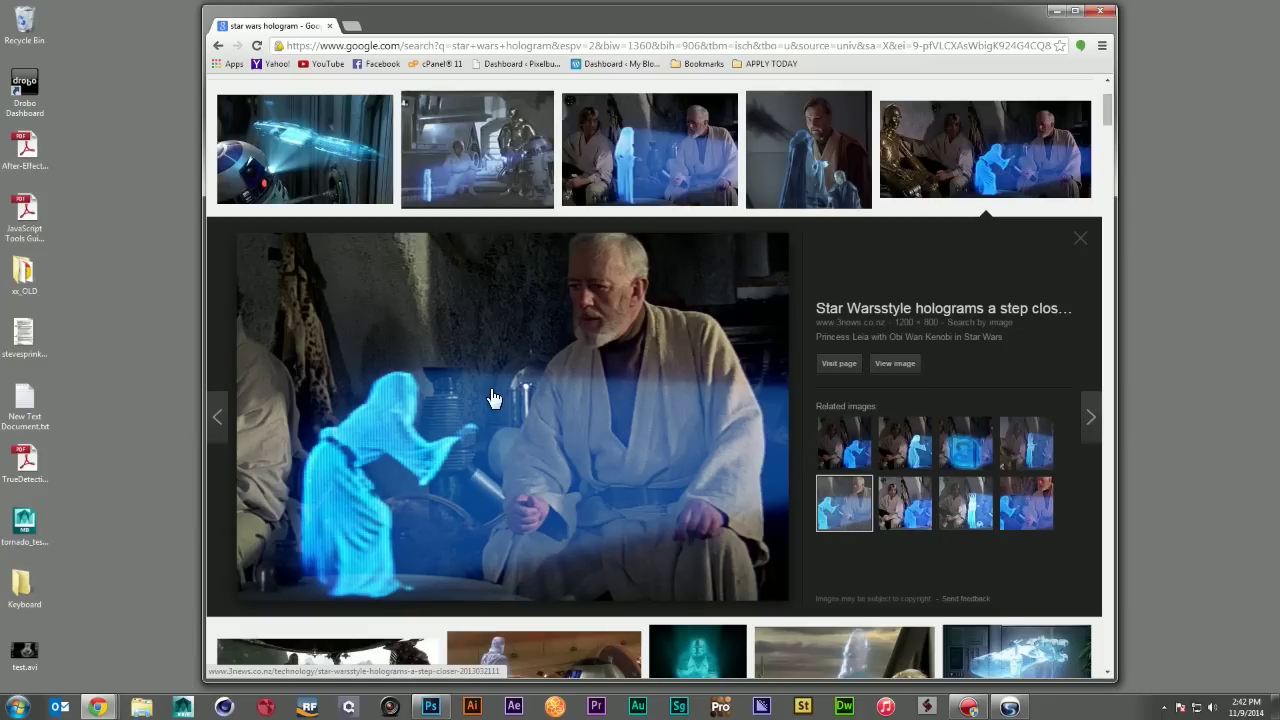
scroll(508, 404, up, 1)
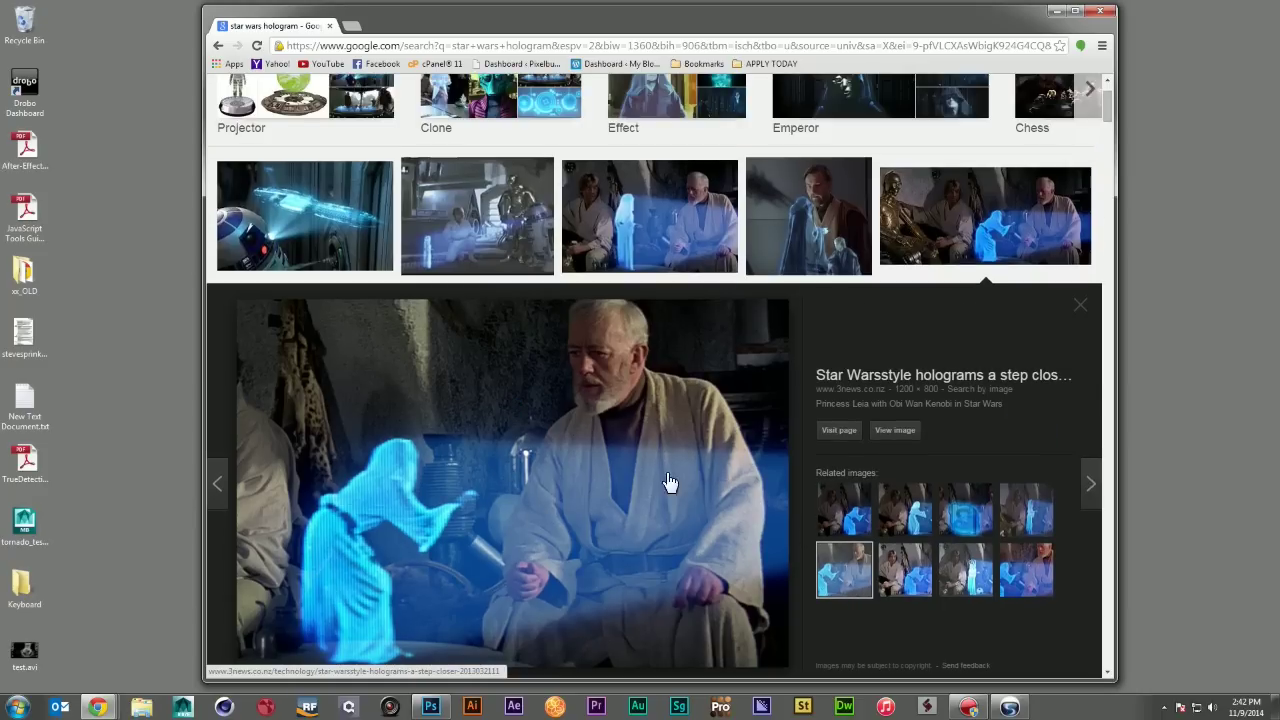
click(1080, 312)
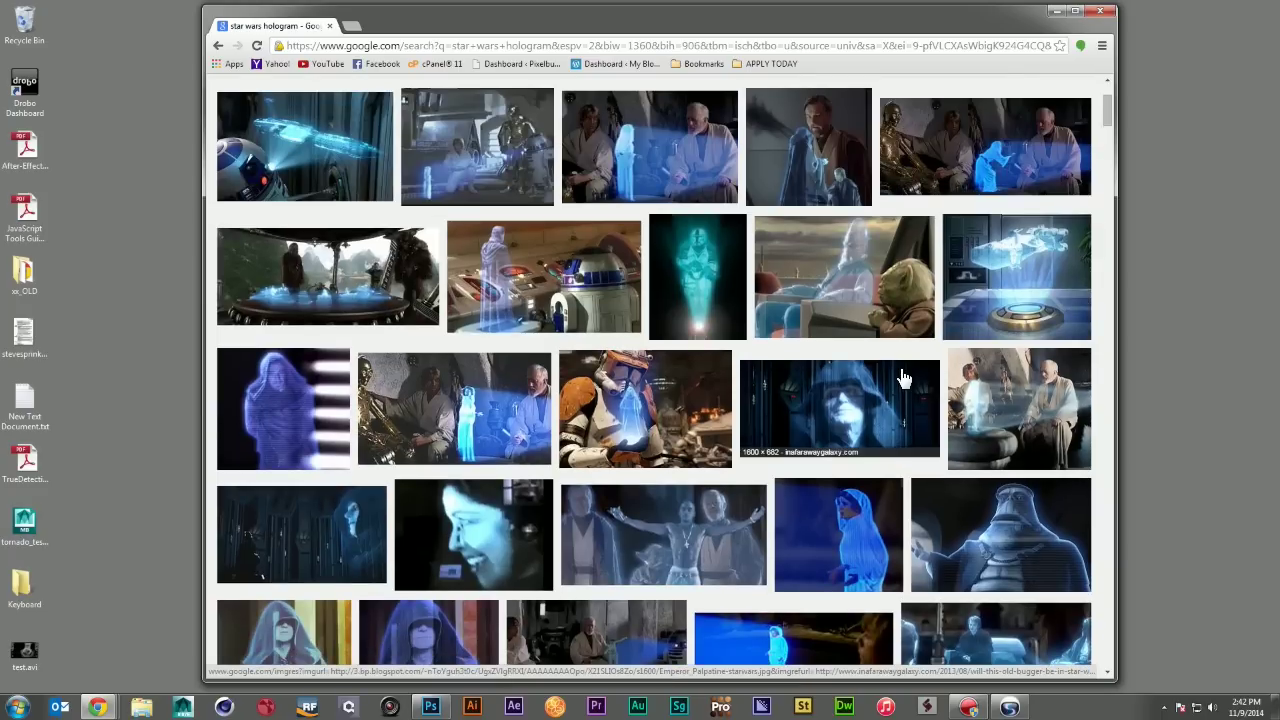
scroll(903, 377, up, 3)
click(800, 198)
- Open the first Emperor hologram image, then switch to the After Effects project
click(338, 360)
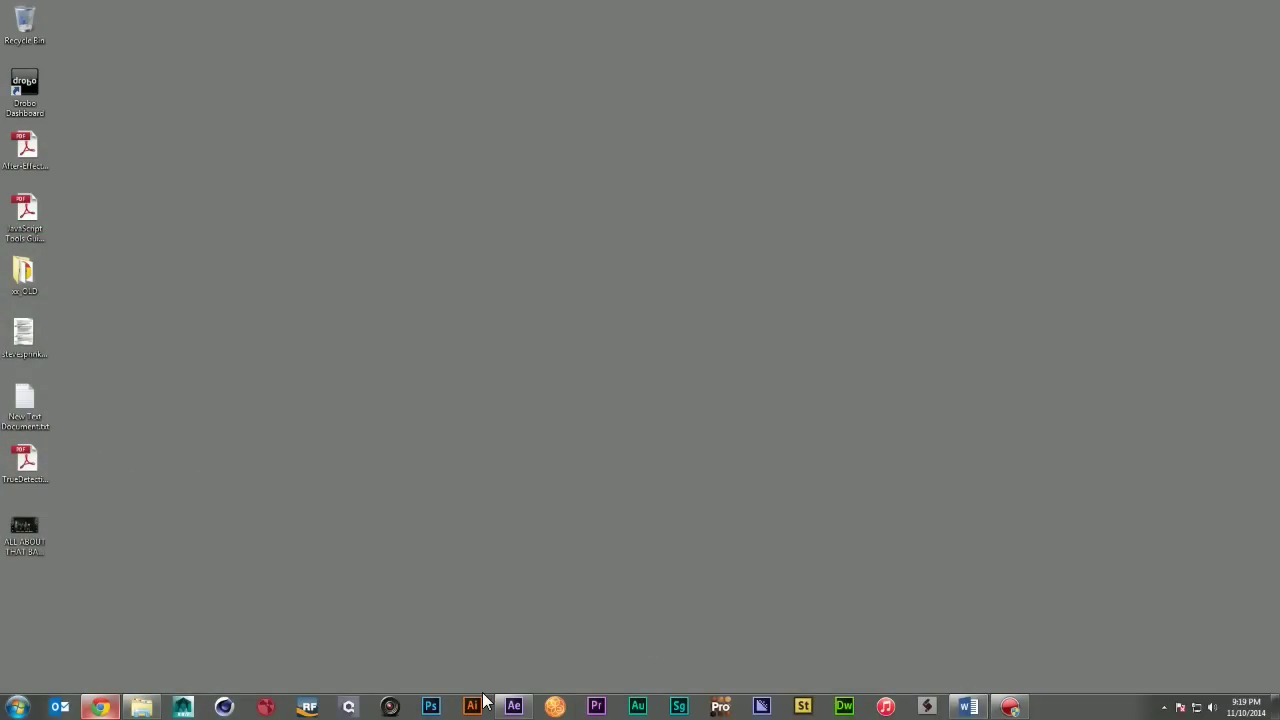
click(512, 706)
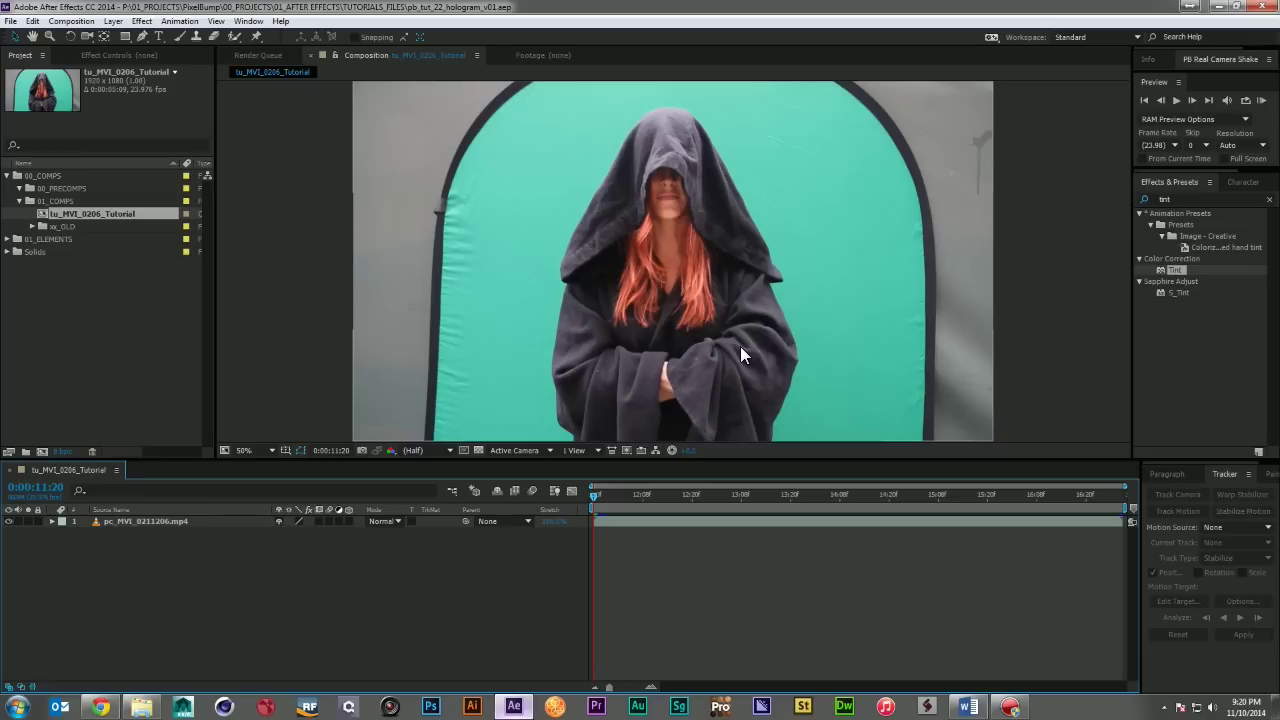
- Draw a closed RotoBezier mask roughly around the hooded woman on the green-screen footage layer
drag(730, 460, 730, 489)
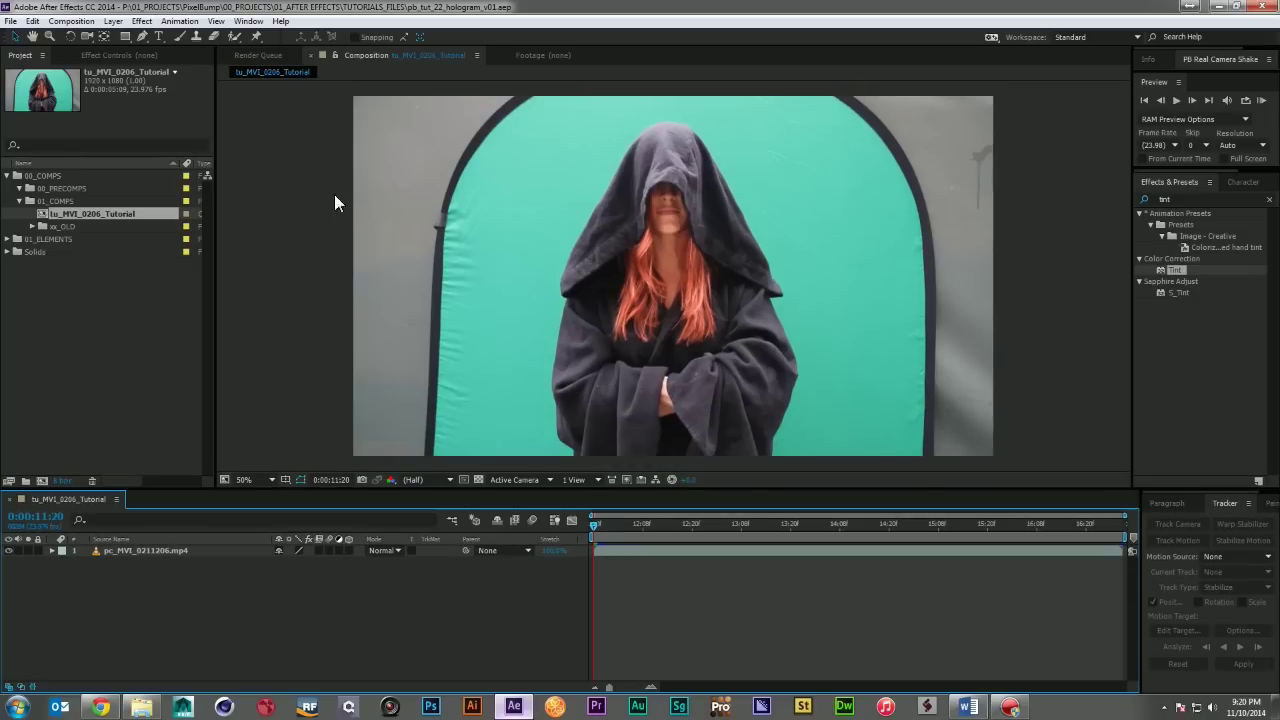
click(834, 140)
key(g)
click(666, 105)
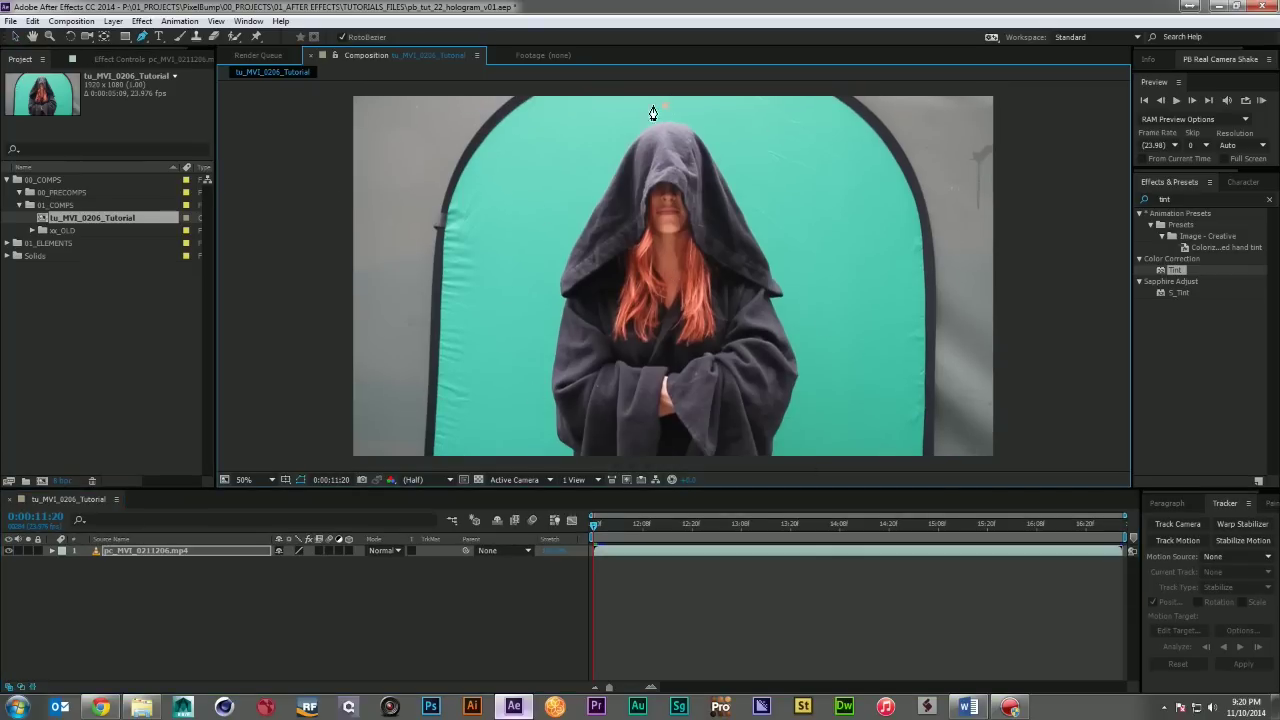
click(561, 152)
click(527, 241)
click(511, 337)
click(494, 464)
click(676, 466)
click(780, 468)
click(830, 458)
click(844, 438)
click(859, 295)
click(806, 157)
click(730, 110)
click(666, 105)
- Scrub through the footage to check the mask holds, then deselect the layer
click(604, 523)
drag(798, 528, 1078, 532)
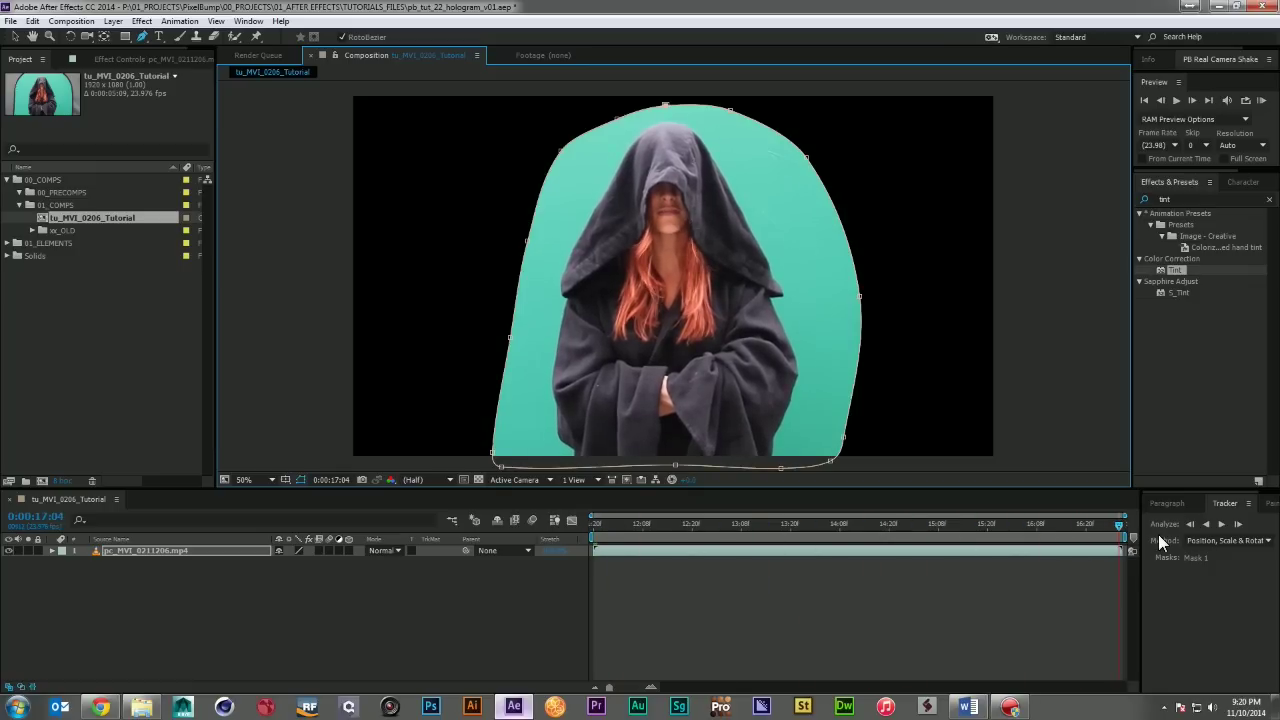
click(562, 542)
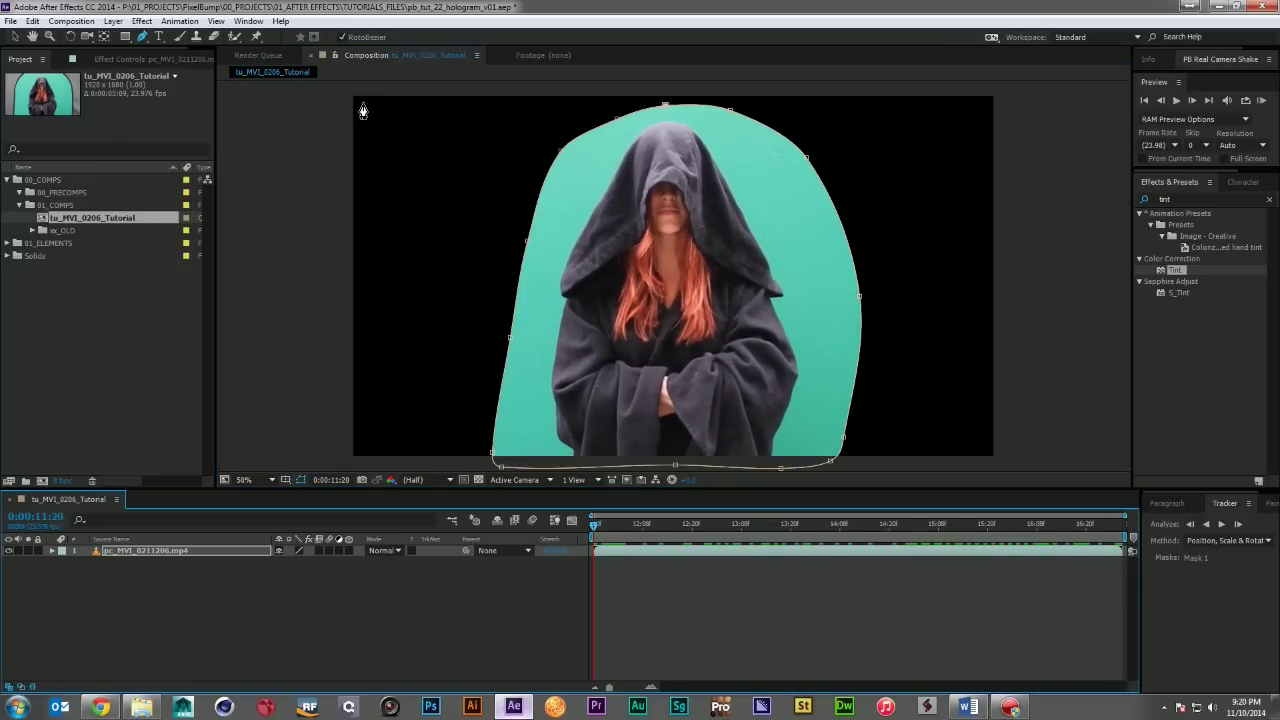
click(124, 587)
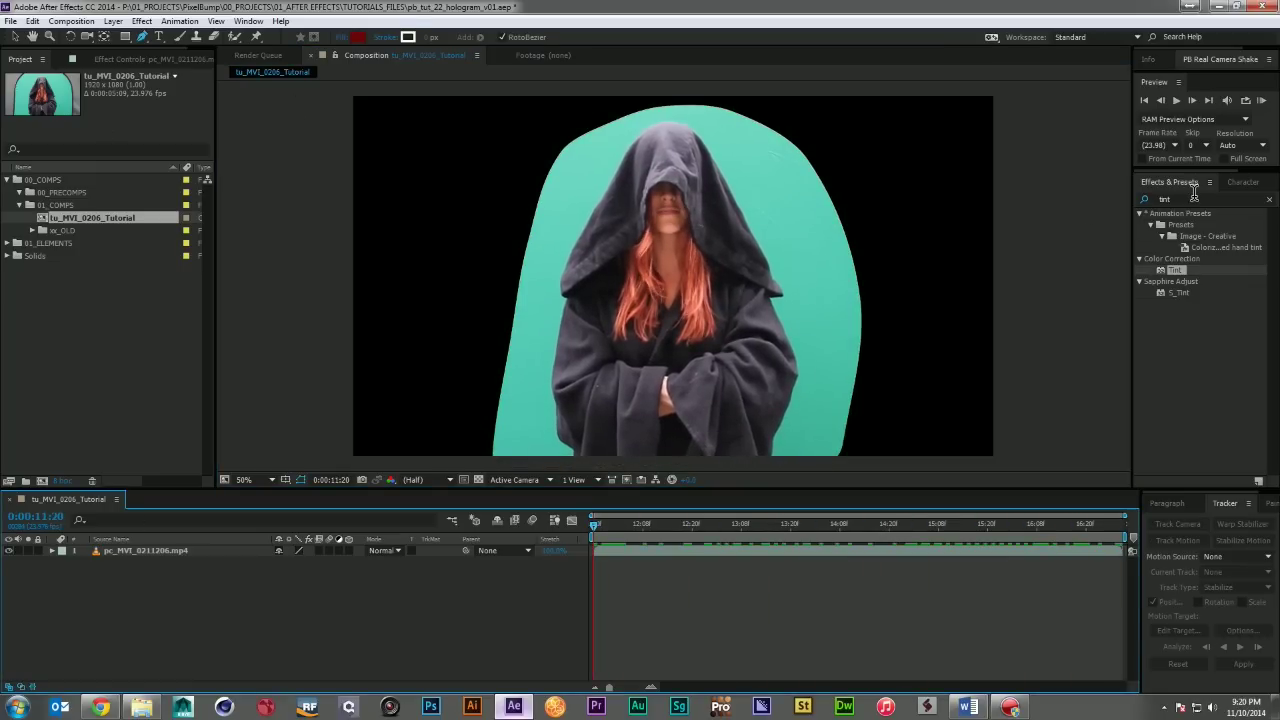
- Apply Keylight (1.2) to the footage and sample the green backdrop as the Screen Colour
click(1184, 199)
click(1217, 199)
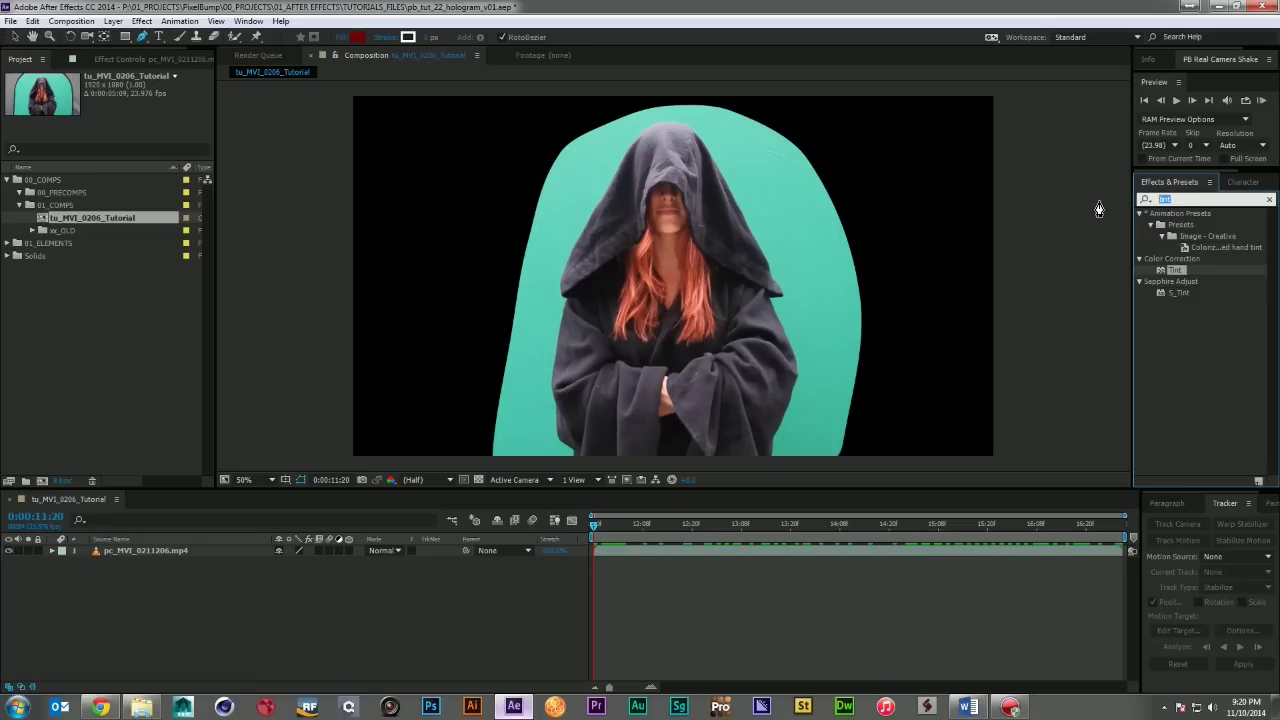
text(keylight)
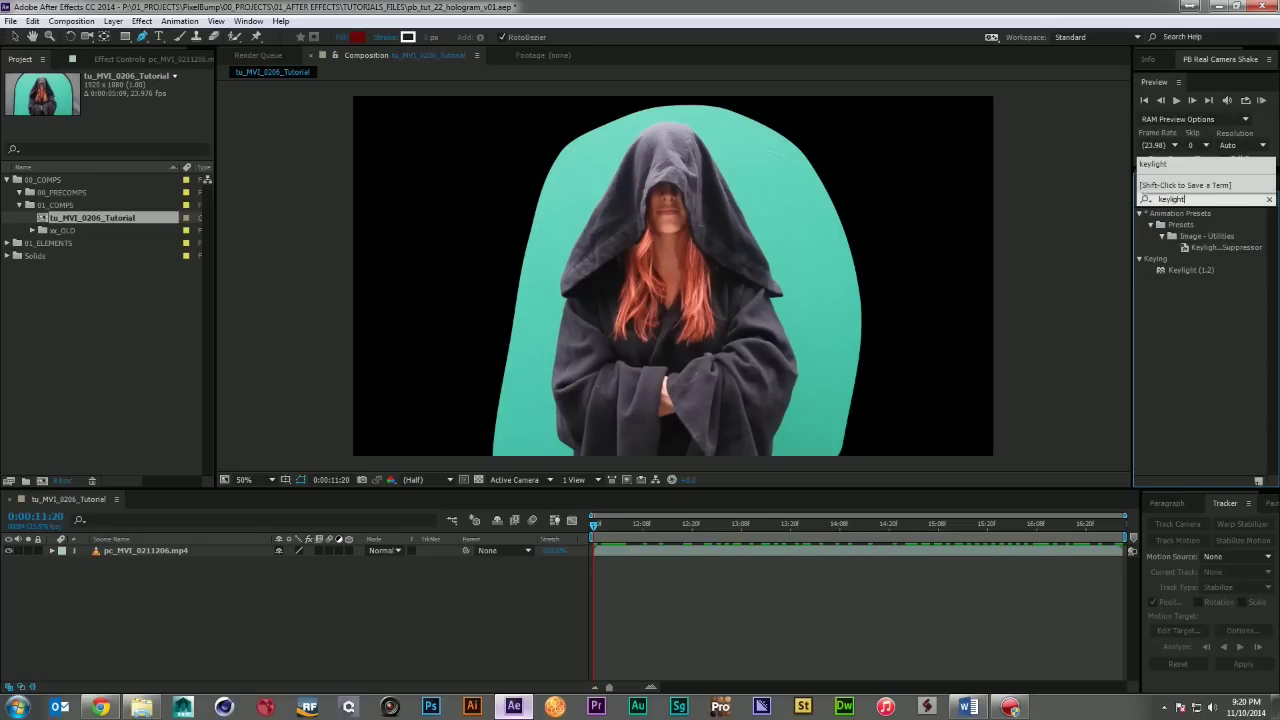
drag(1186, 268, 162, 550)
key(v)
click(142, 171)
click(574, 186)
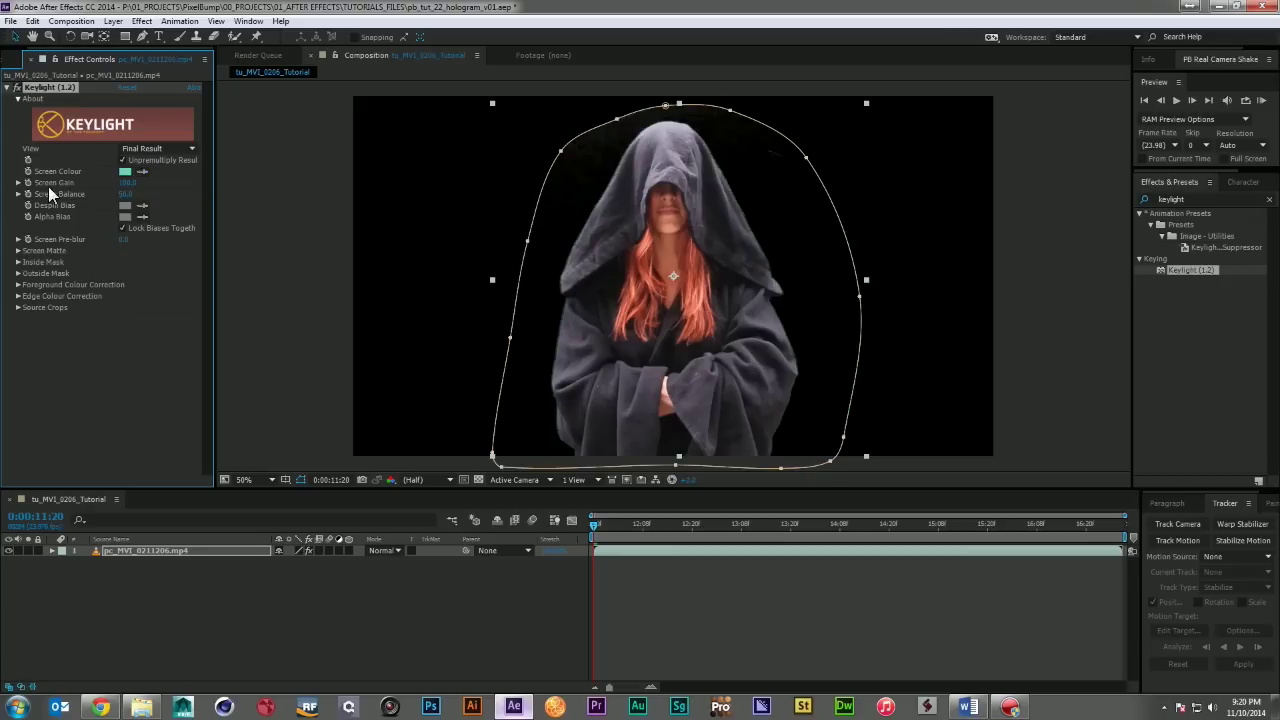
- Switch Keylight's View to Combined Matte and raise Screen Matte Clip Black to clean the matte
click(168, 148)
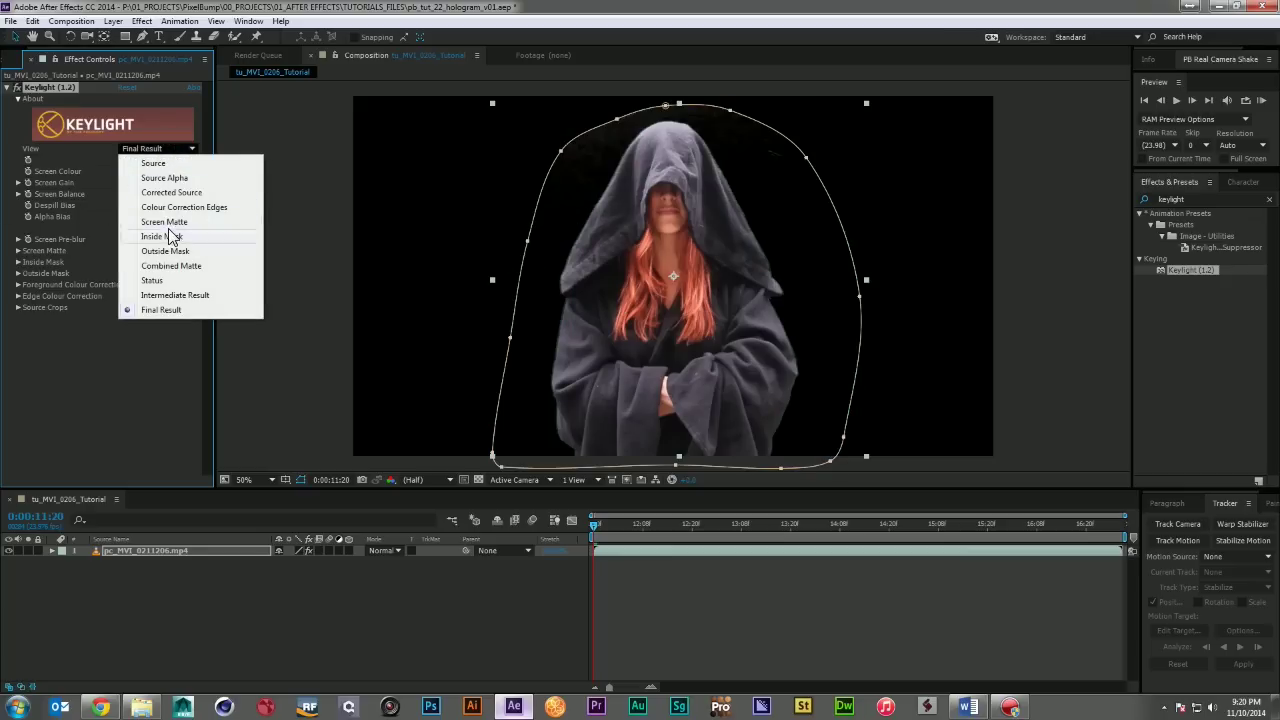
click(172, 251)
click(176, 148)
click(165, 276)
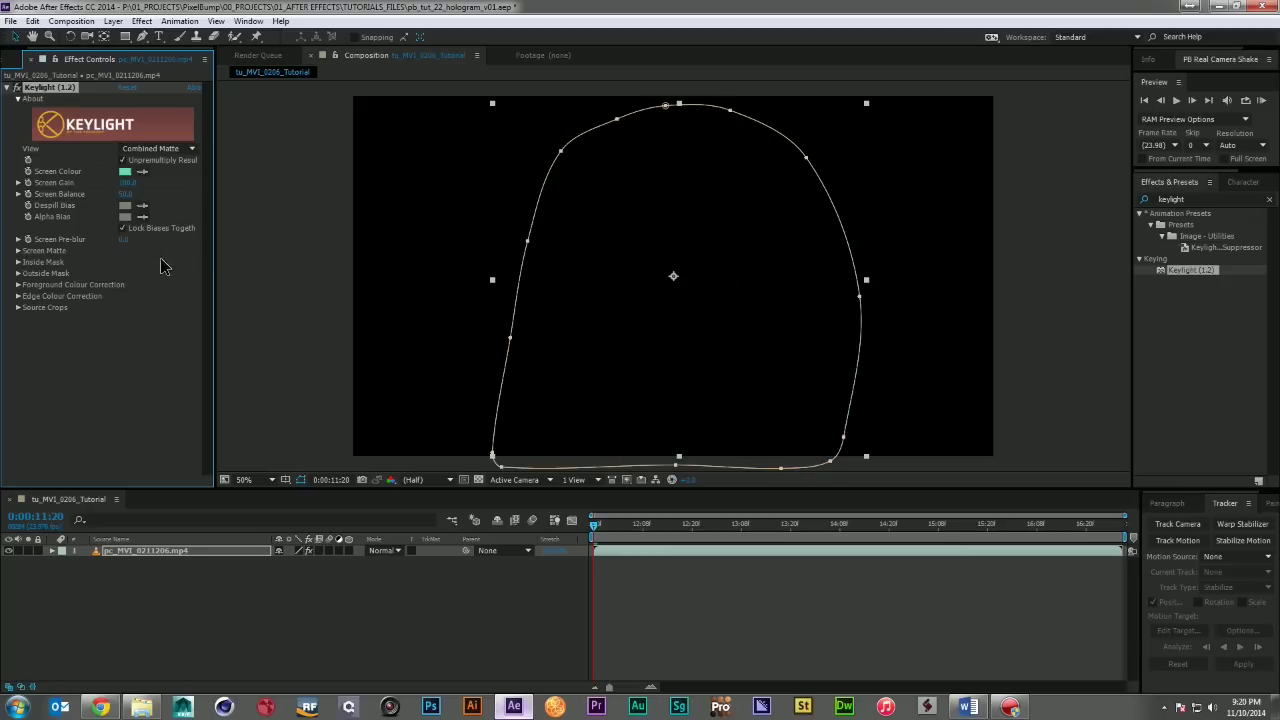
click(17, 251)
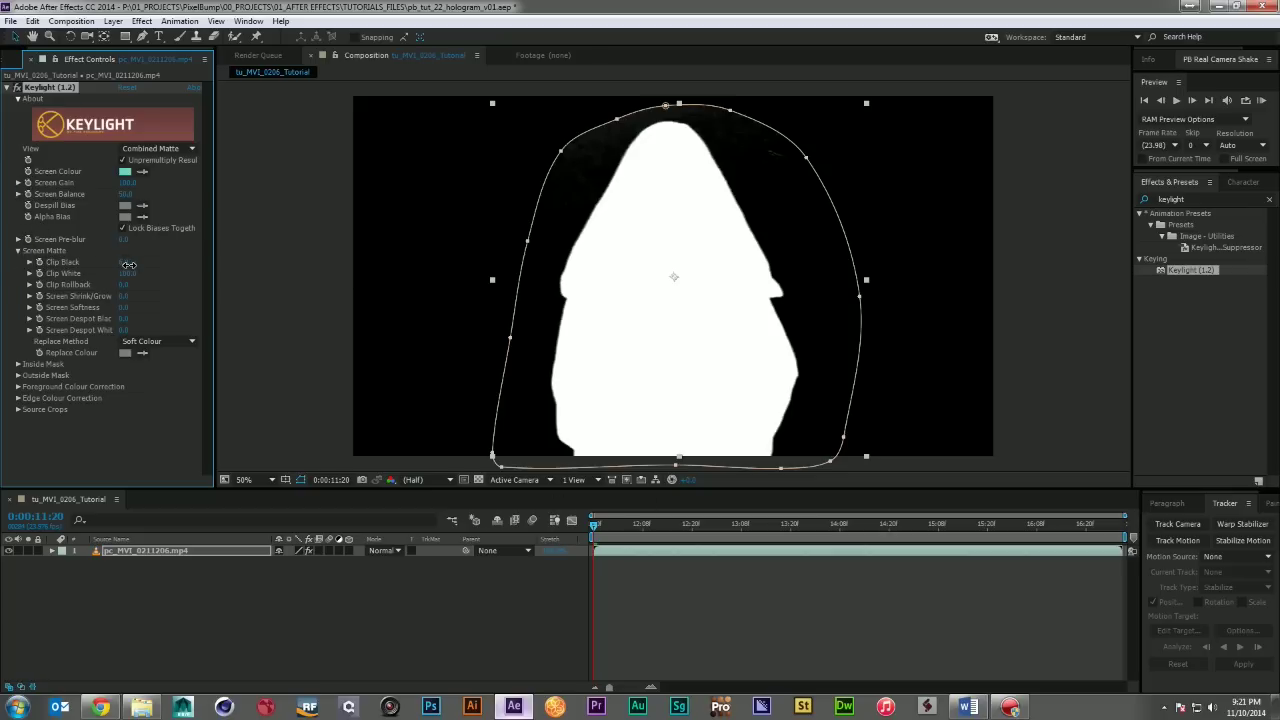
drag(134, 264, 130, 273)
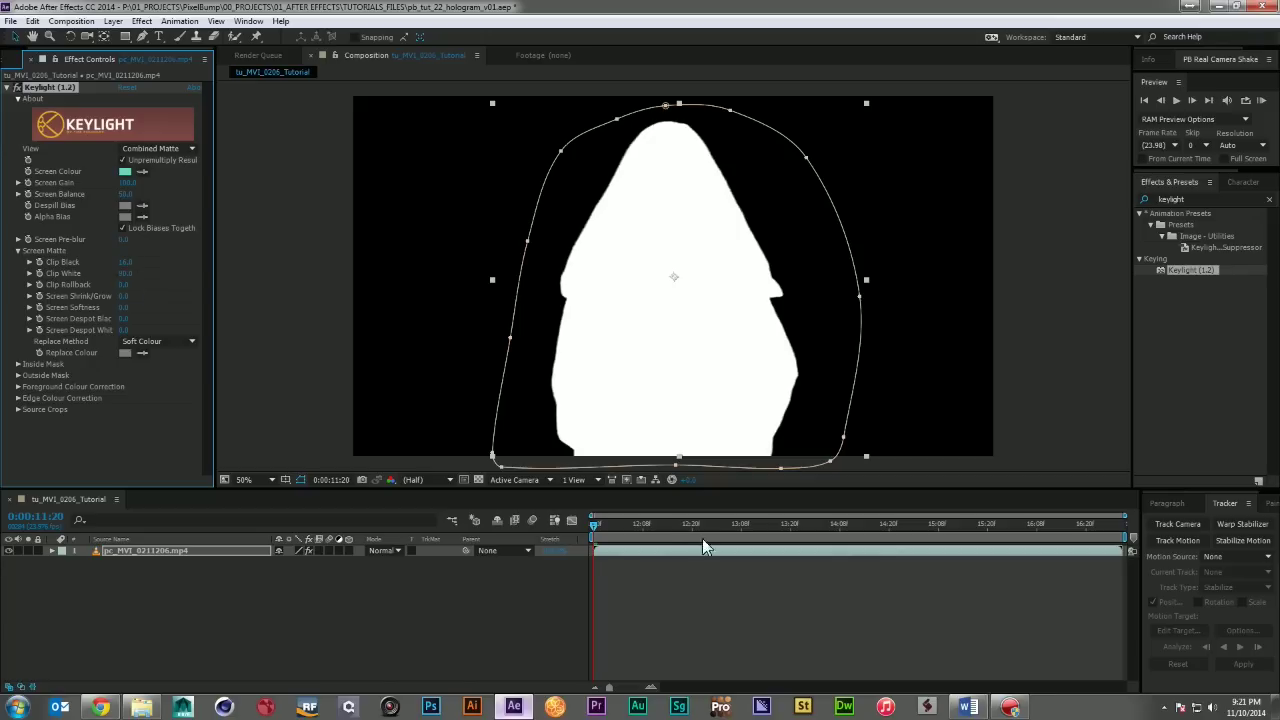
drag(607, 523, 444, 538)
- Duplicate the footage layer, delete Keylight from the copy, and set the lower layer to Luma Matte
click(316, 604)
click(122, 554)
key(ctrl+d)
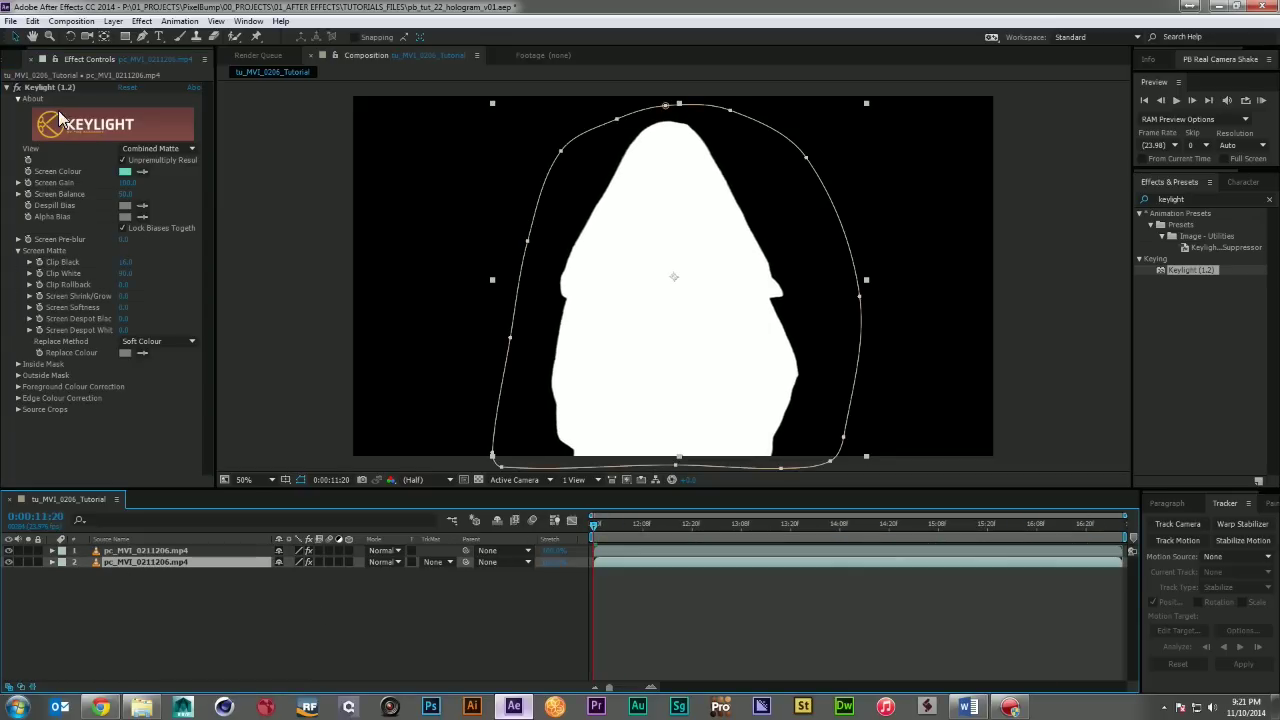
click(46, 88)
key(Delete)
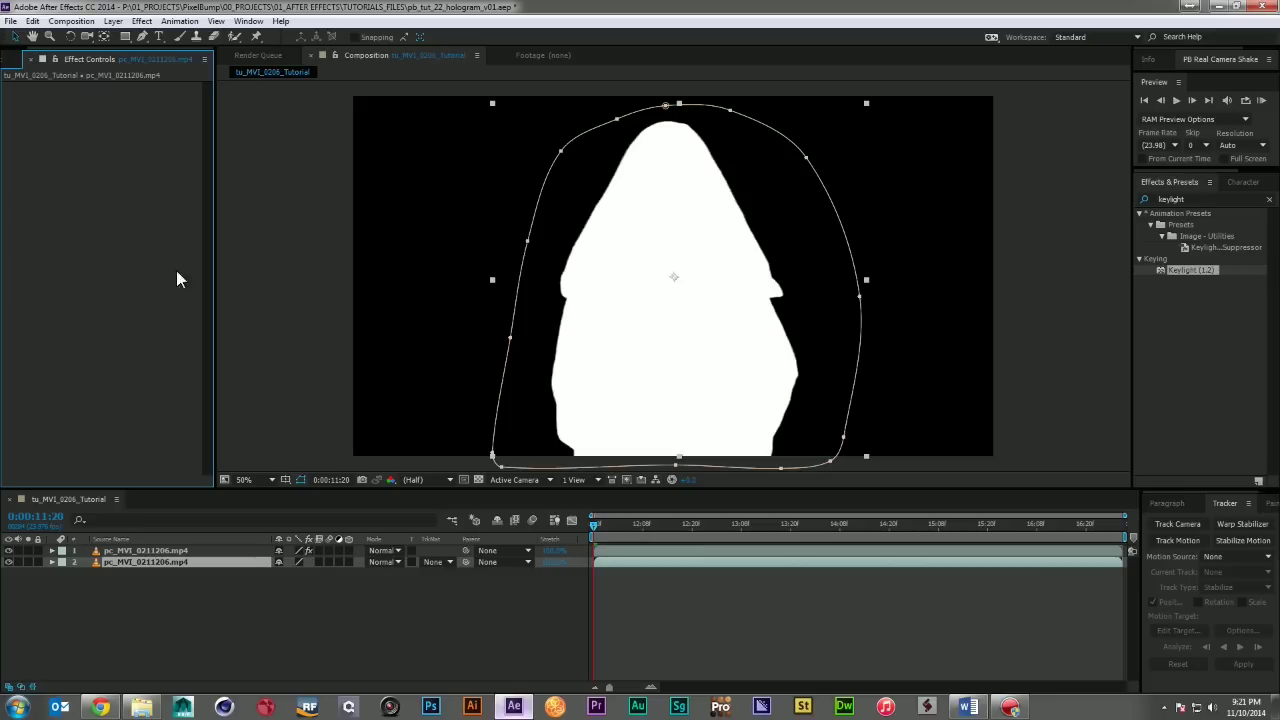
click(433, 562)
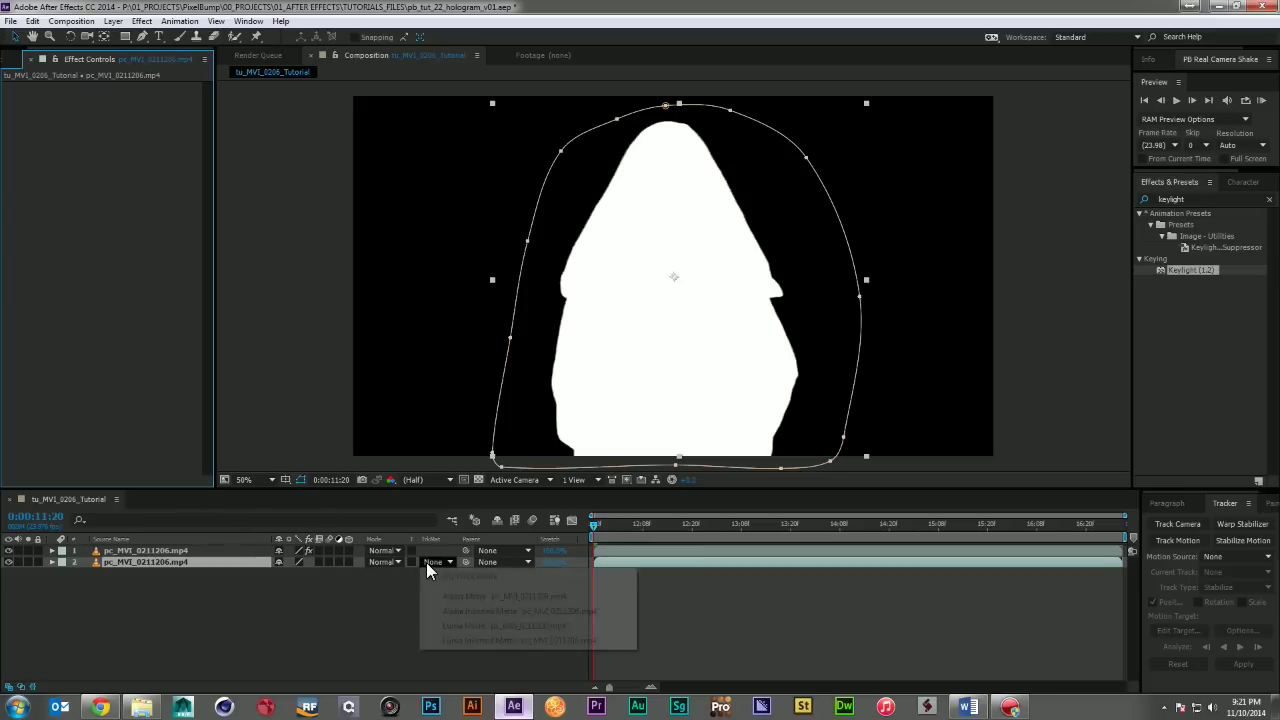
click(488, 625)
click(1208, 200)
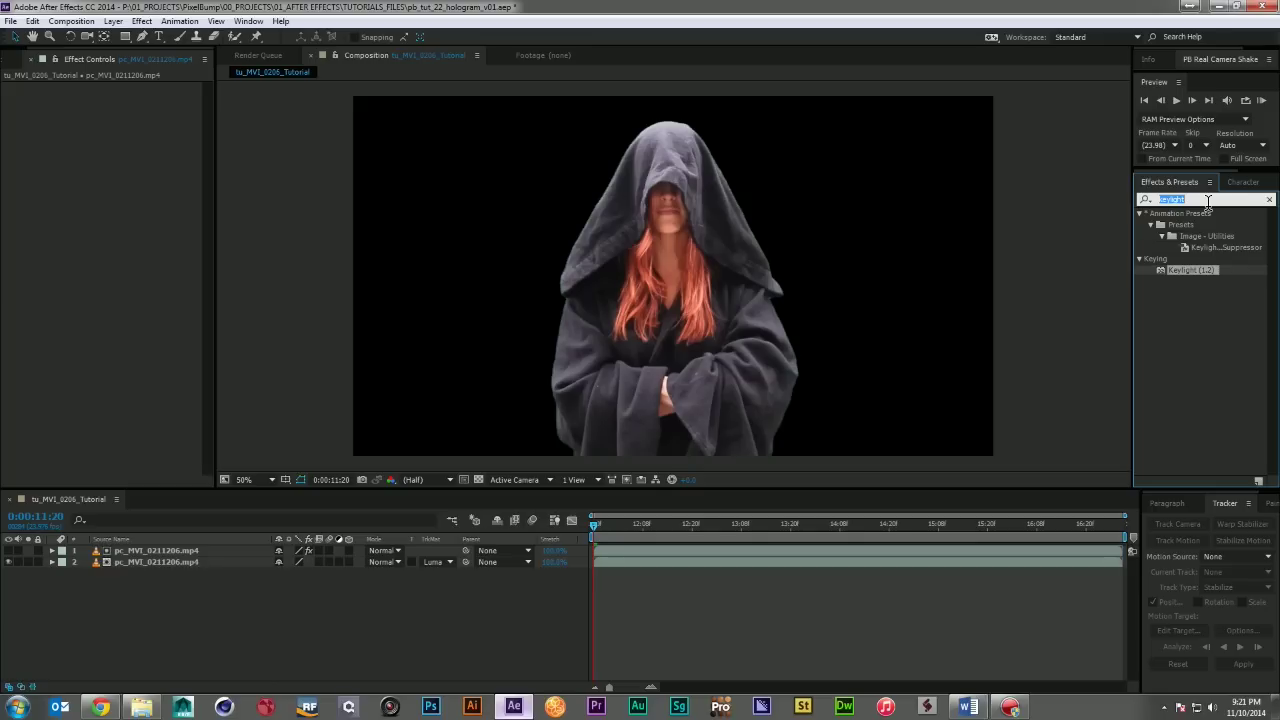
- Apply Advanced Spill Suppressor to the lower footage layer and pre-compose both layers as 'pc'
text(ad)
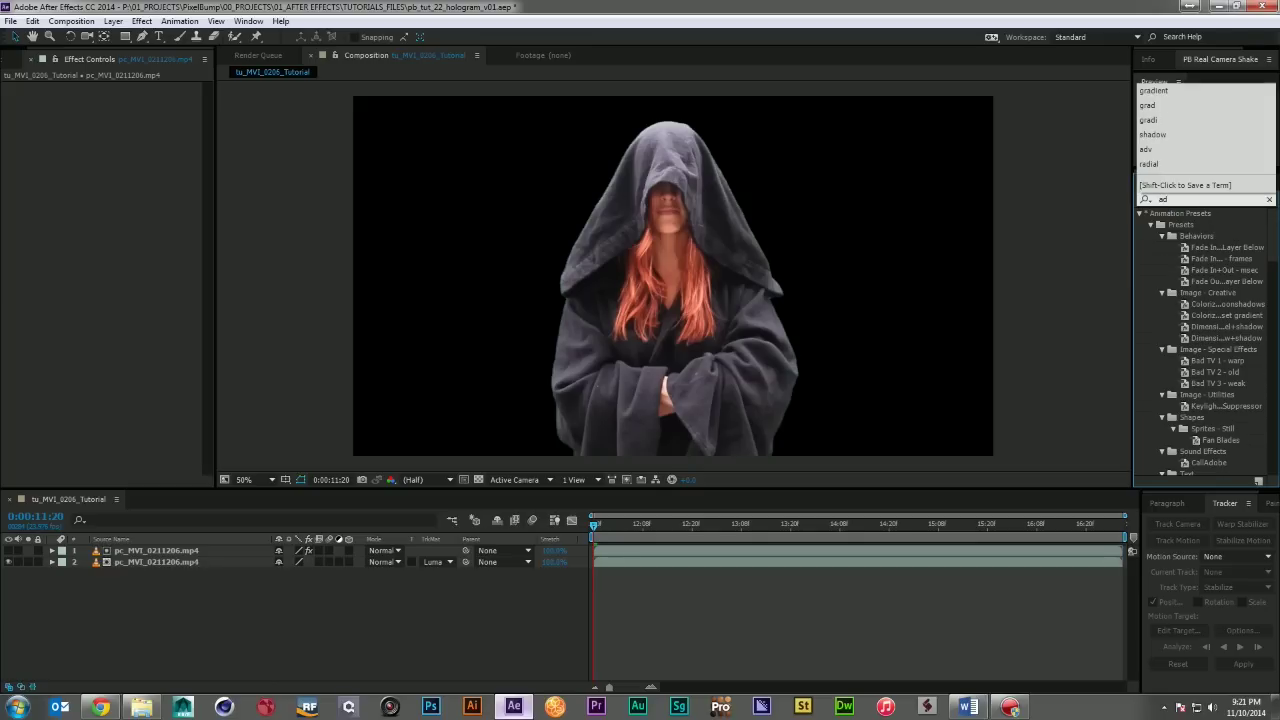
text(va)
drag(1222, 312, 178, 560)
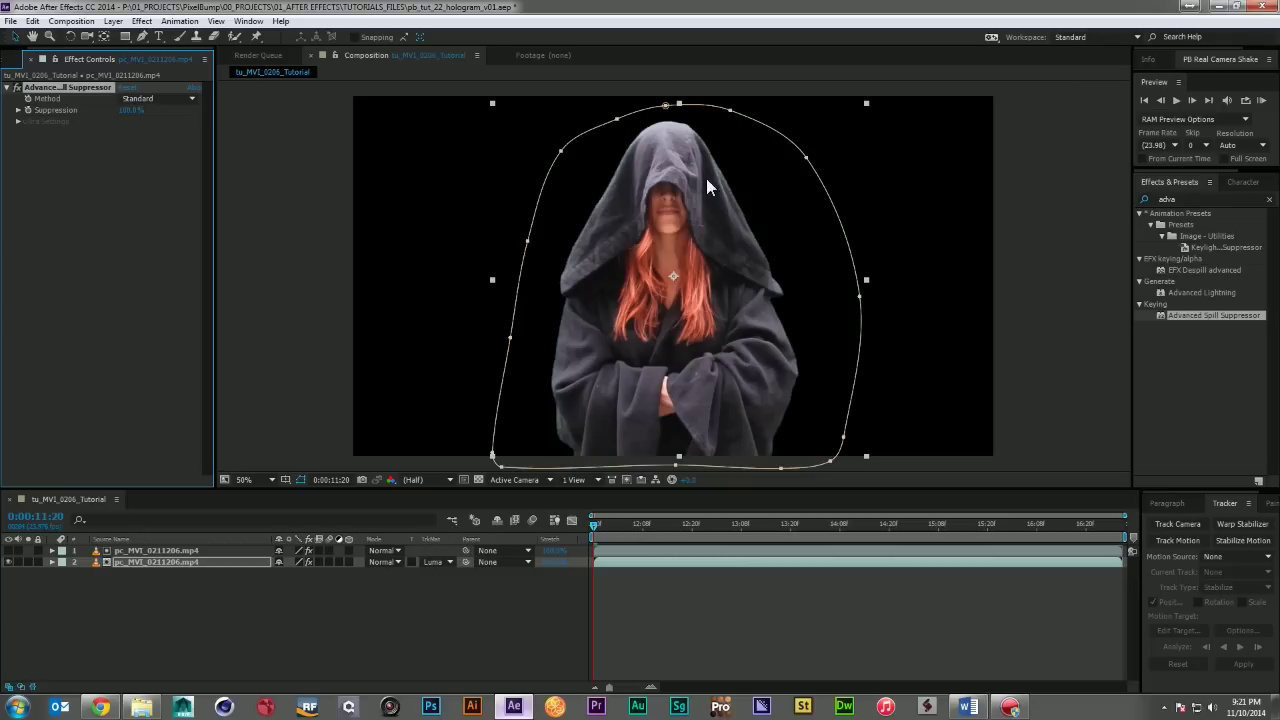
click(176, 541)
drag(210, 612, 132, 550)
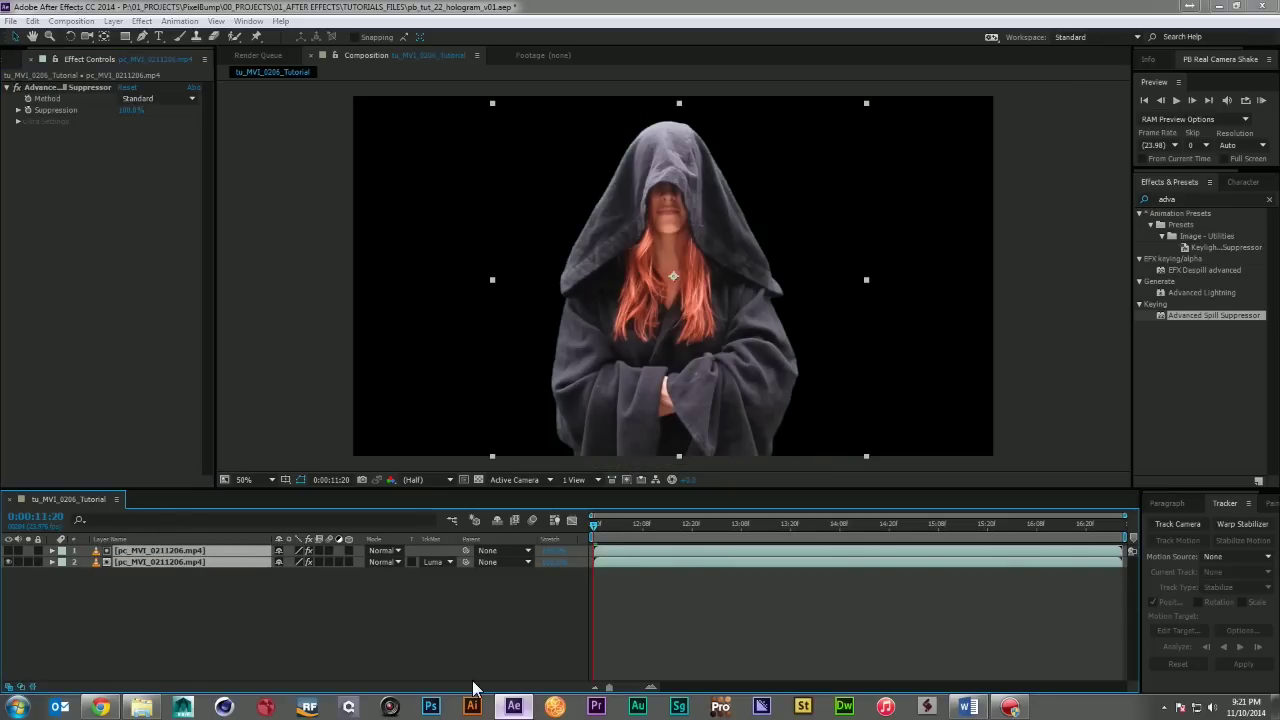
key(ctrl+shift+c)
text(pc_footage)
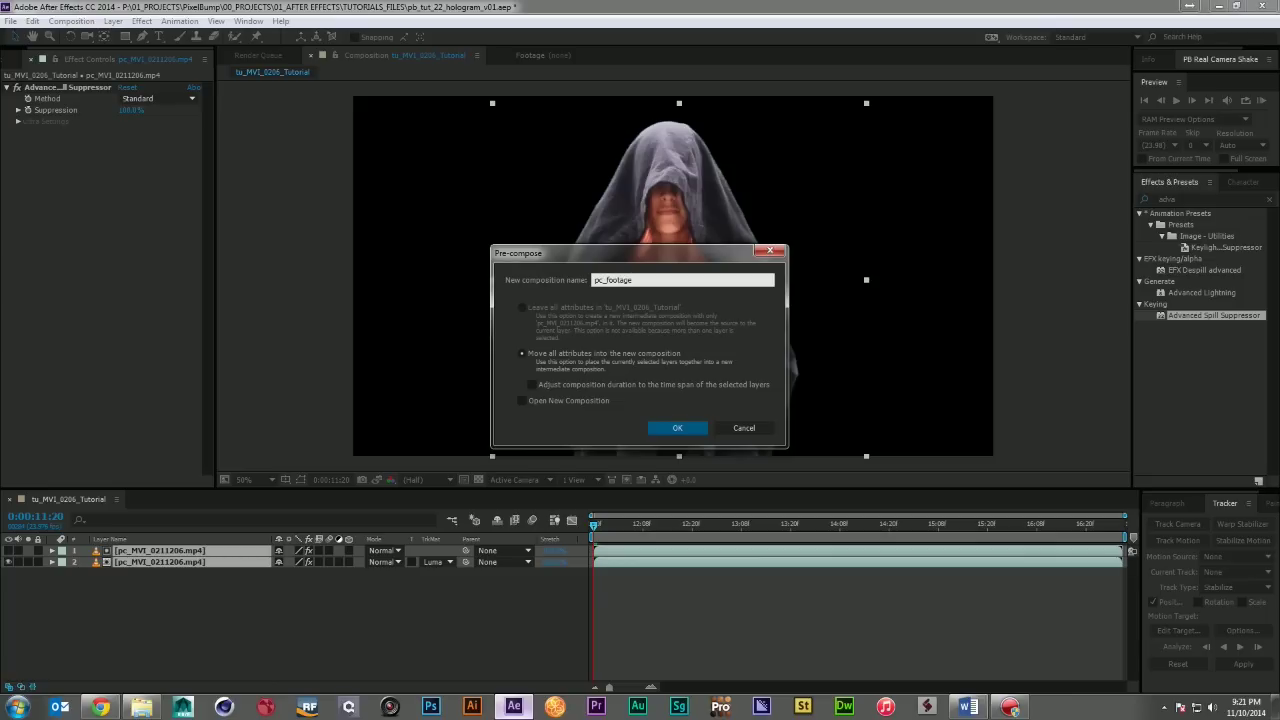
- Confirm the pc_footage precomp, duplicate its layer, and rename the top copy RED
key(Return)
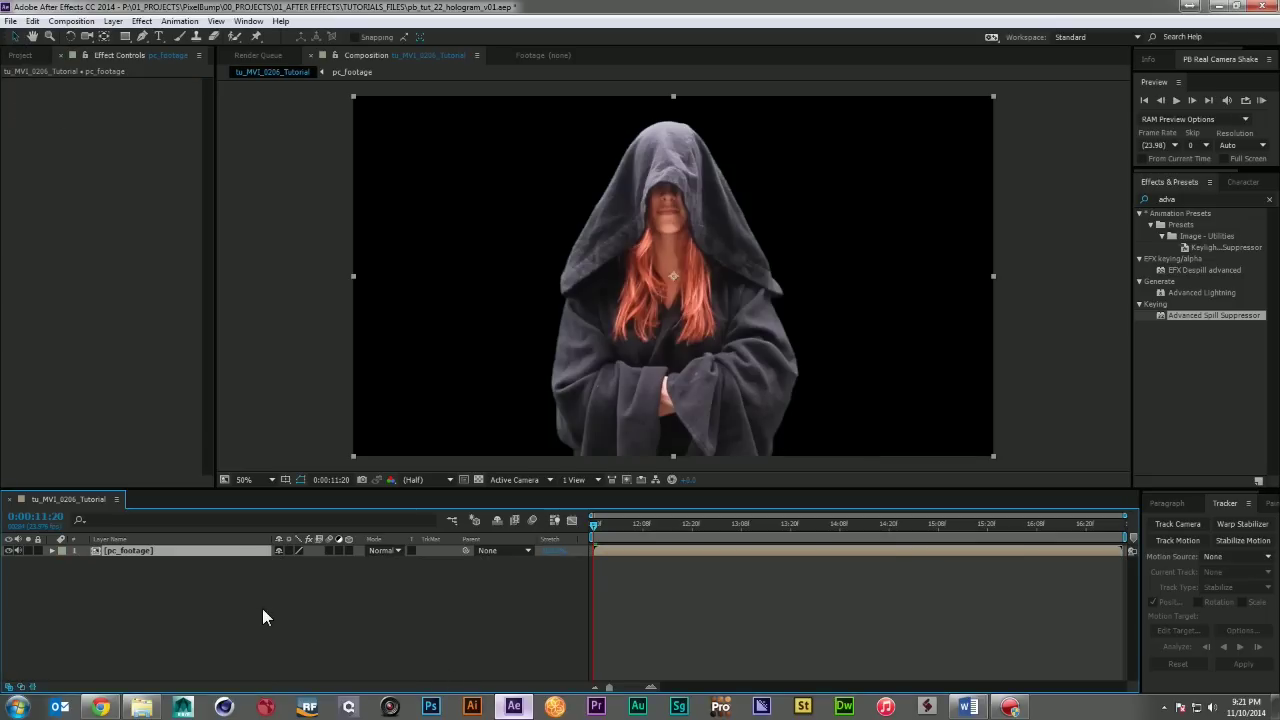
key(ctrl+d)
key(ctrl+d)
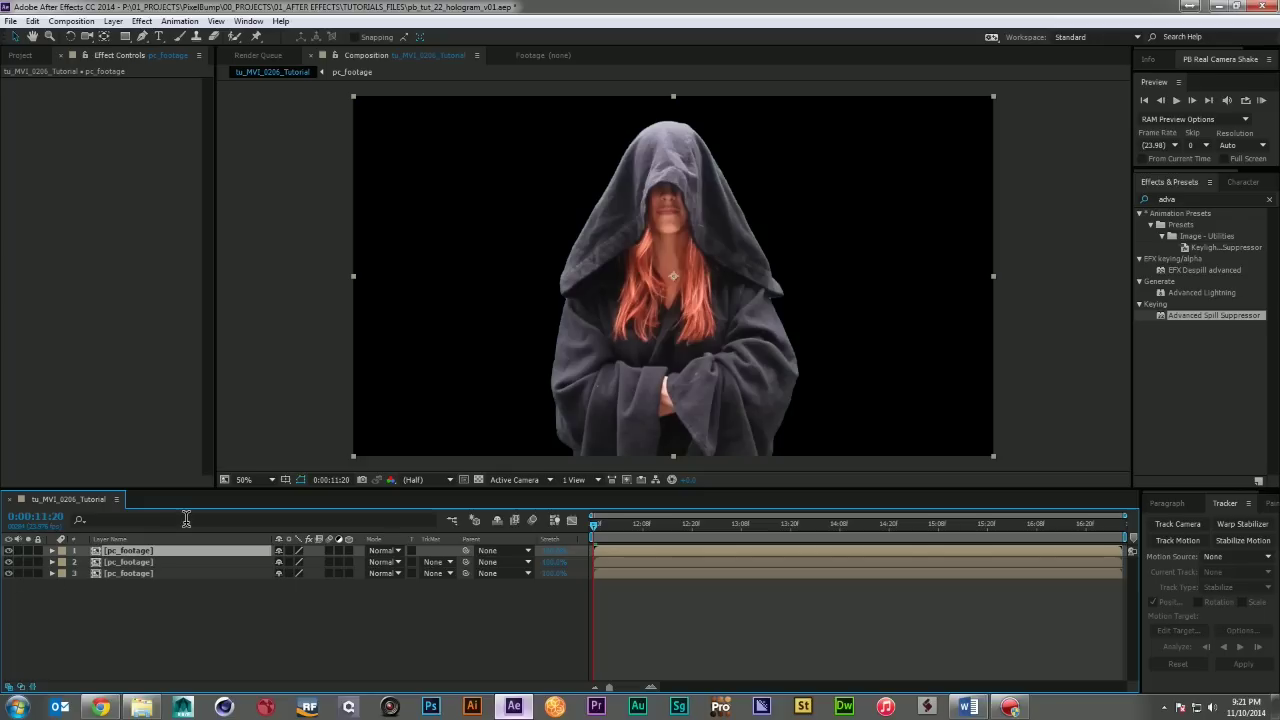
key(Return)
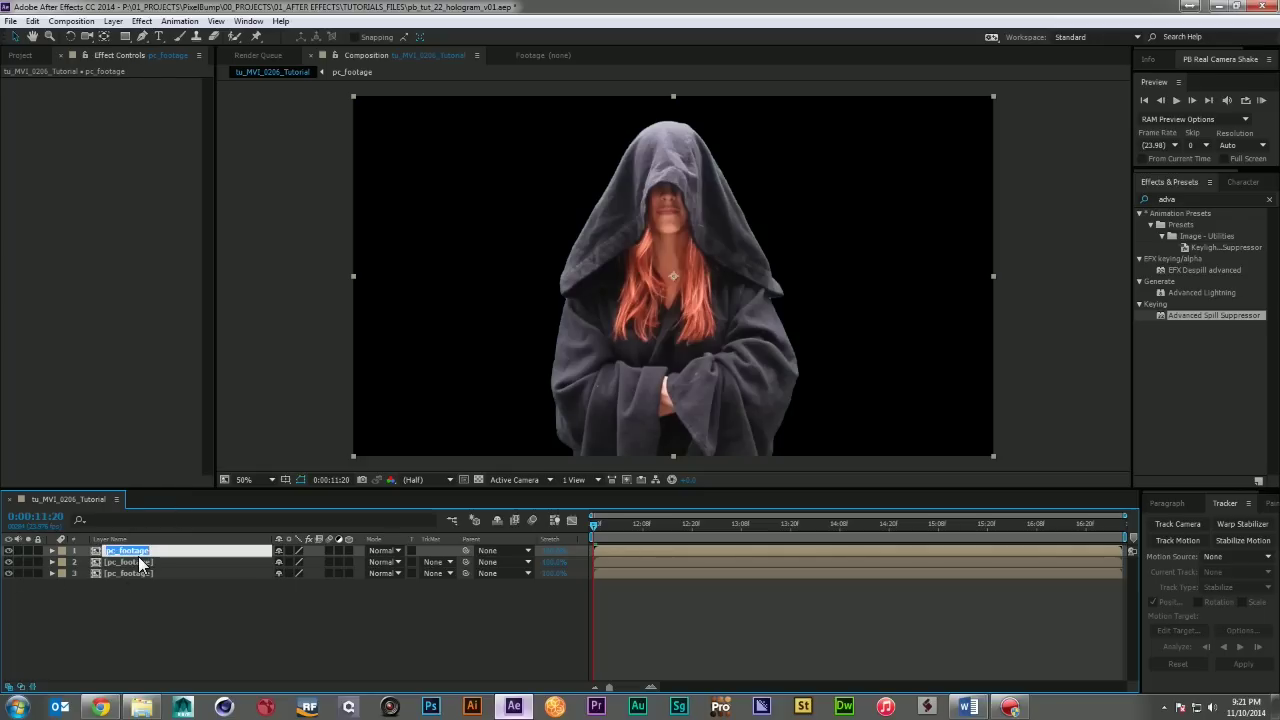
text(RED)
key(Return)
- Rename the second and third precomp copies GREEN and BLUE
click(154, 562)
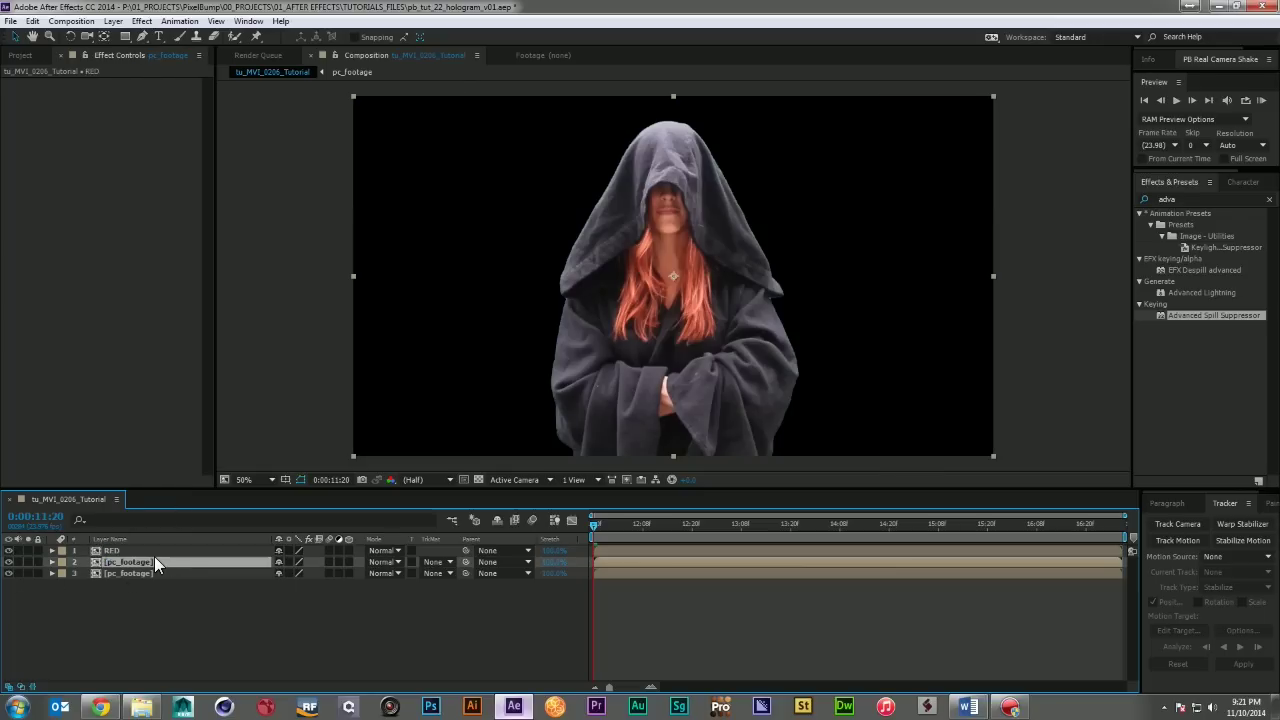
key(Return)
text(GREEN)
key(Return)
click(158, 573)
key(Return)
text(BL)
text(UE)
key(Return)
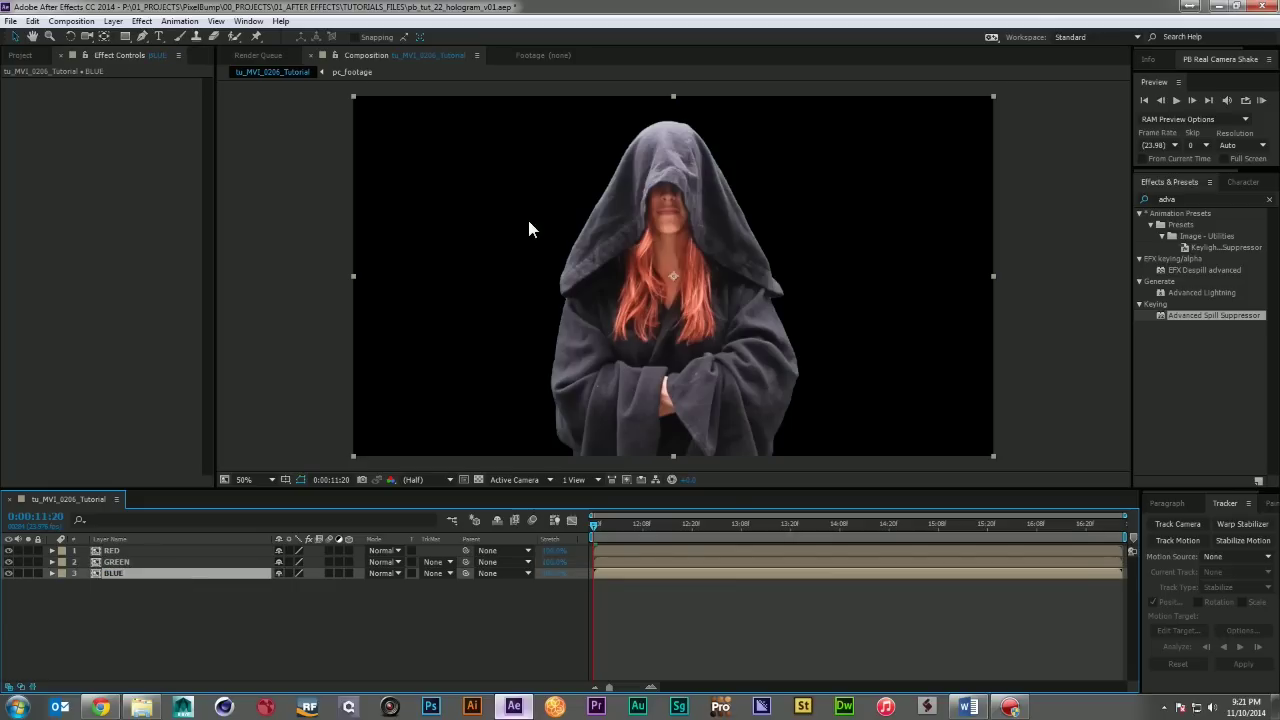
- Apply Levels (Individual Controls) to the RED, GREEN and BLUE layers
click(1192, 200)
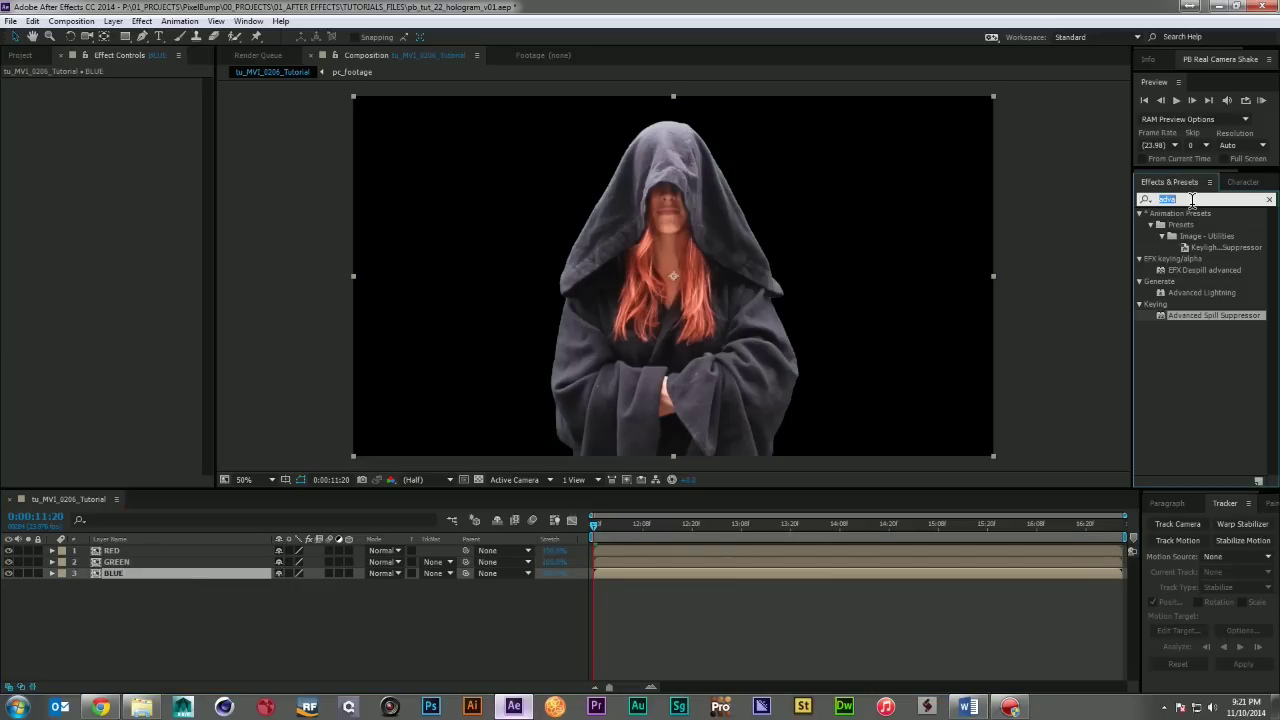
text(levels)
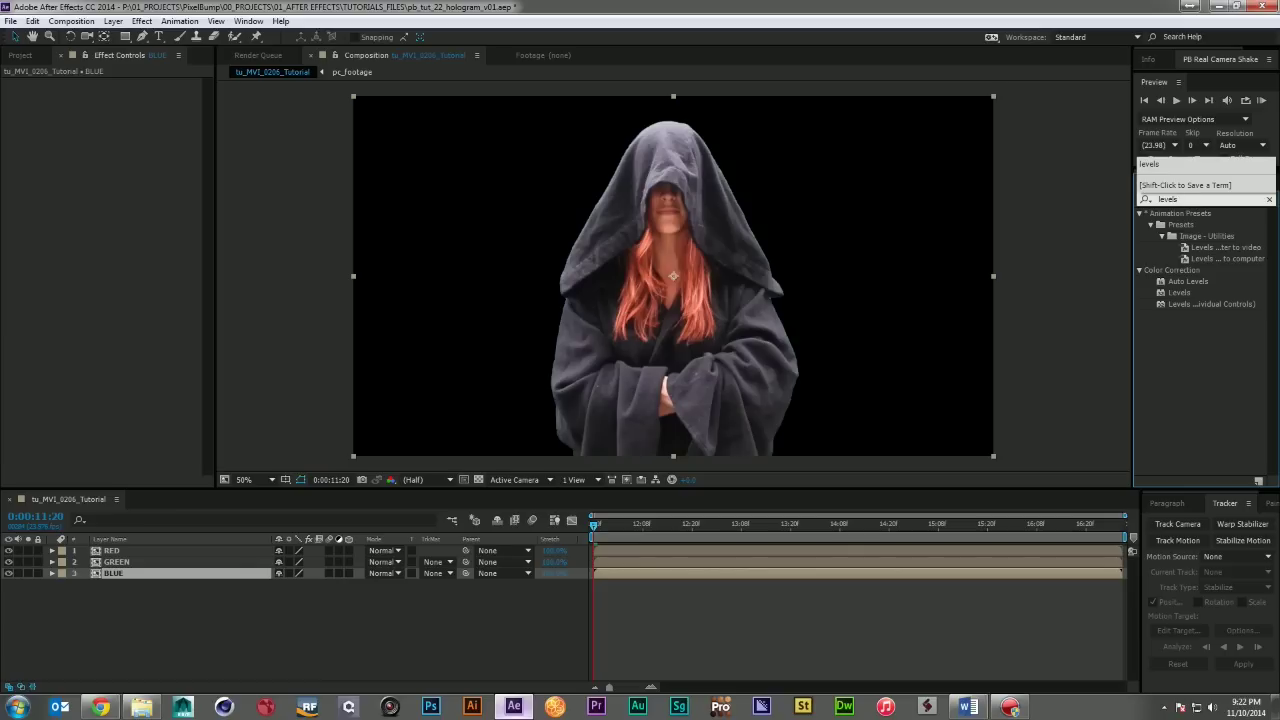
drag(1208, 306, 144, 553)
drag(1210, 304, 166, 562)
drag(1196, 310, 234, 574)
- On the RED layer, set Green and Blue Output White to 0 so only red remains
click(114, 540)
click(116, 552)
click(133, 539)
click(18, 199)
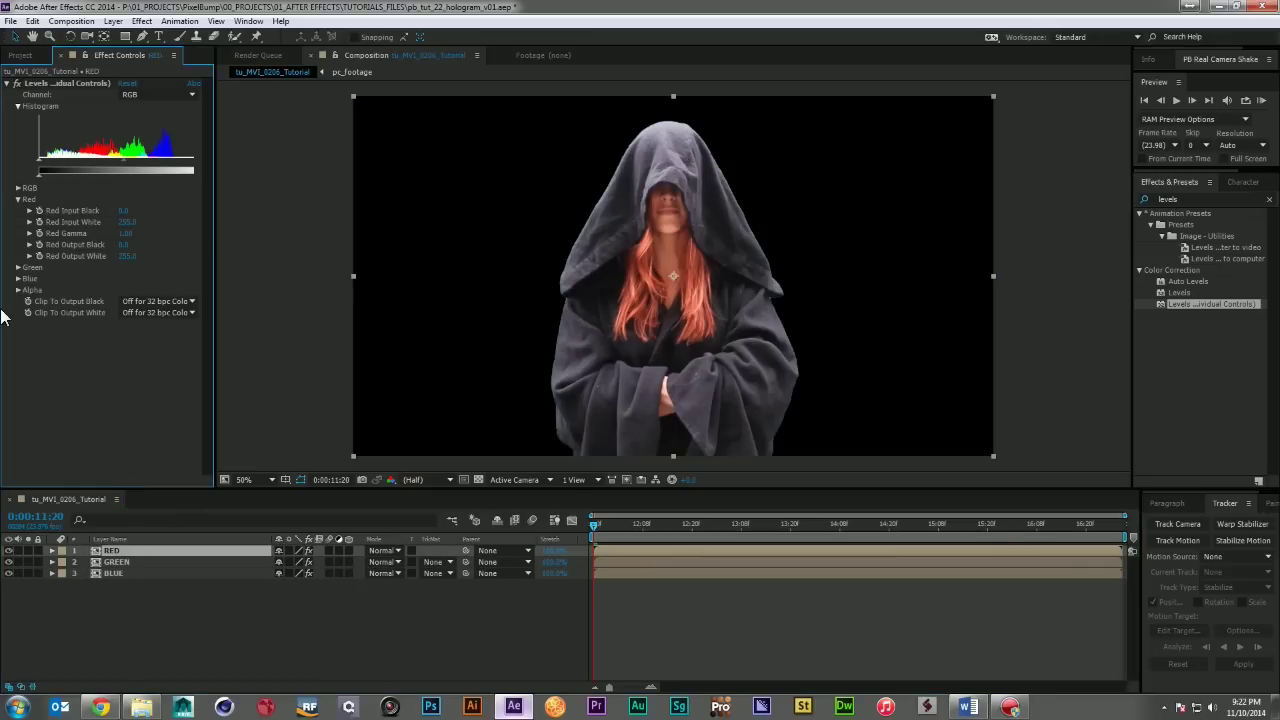
click(18, 278)
click(18, 267)
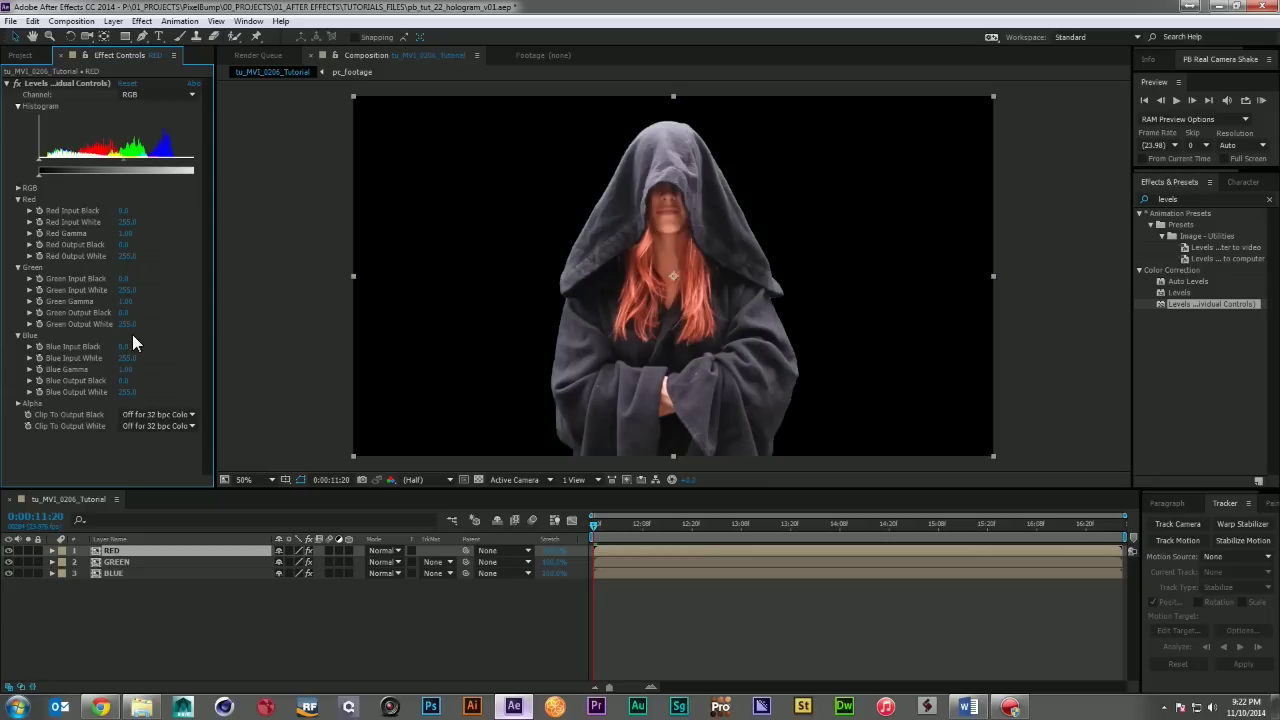
drag(128, 330, 5, 331)
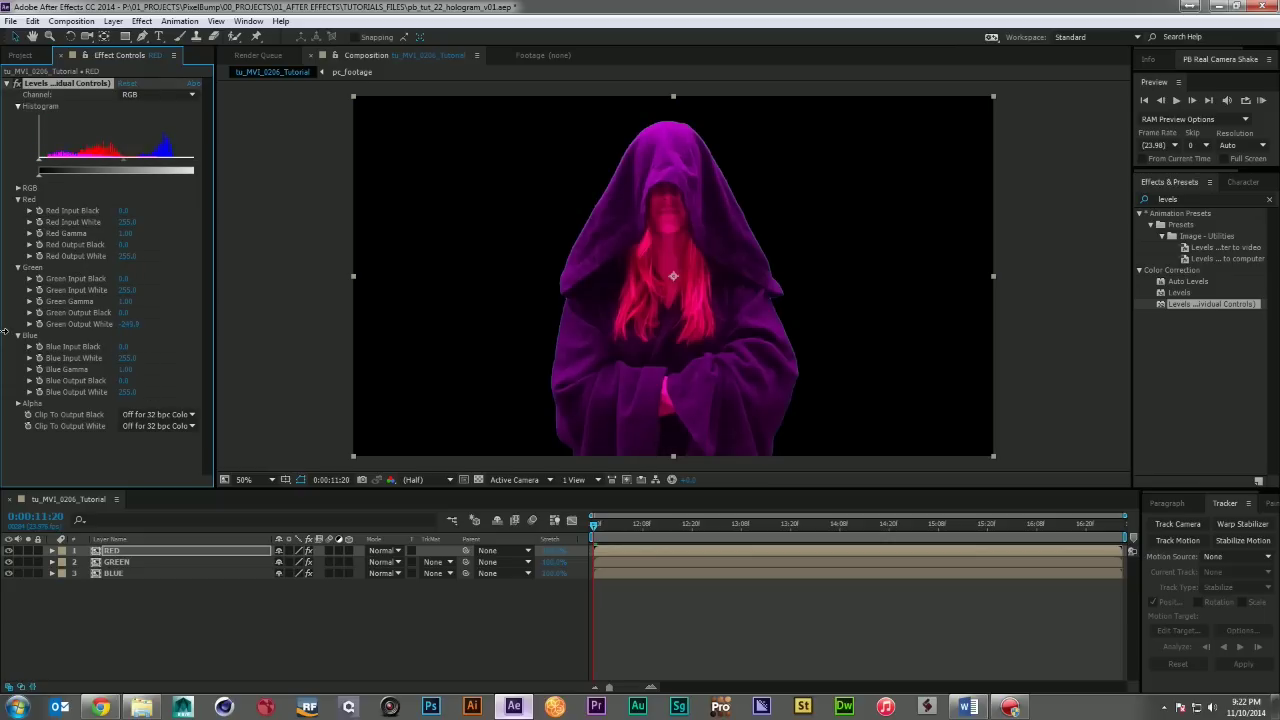
click(127, 324)
text(0)
key(Return)
click(128, 388)
text(0)
key(Return)
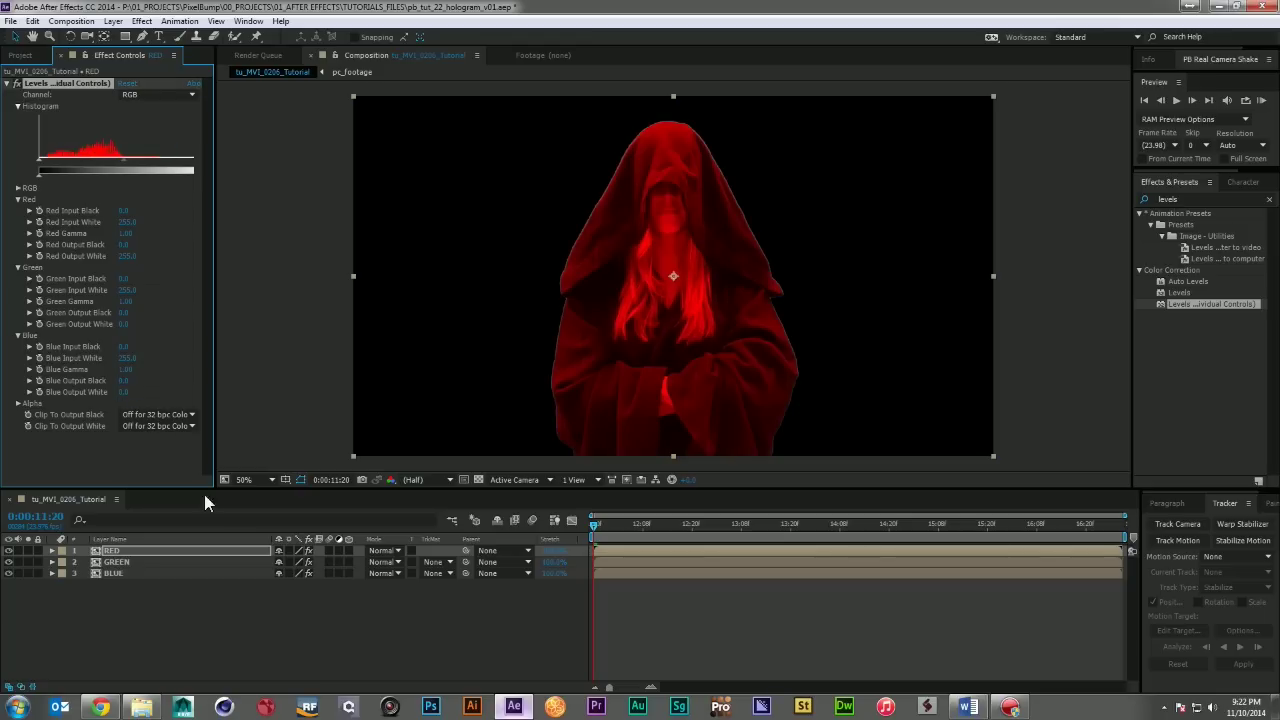
- Hide RED and set the GREEN layer's Blue and Red Output White to 0, leaving green
click(9, 550)
click(140, 562)
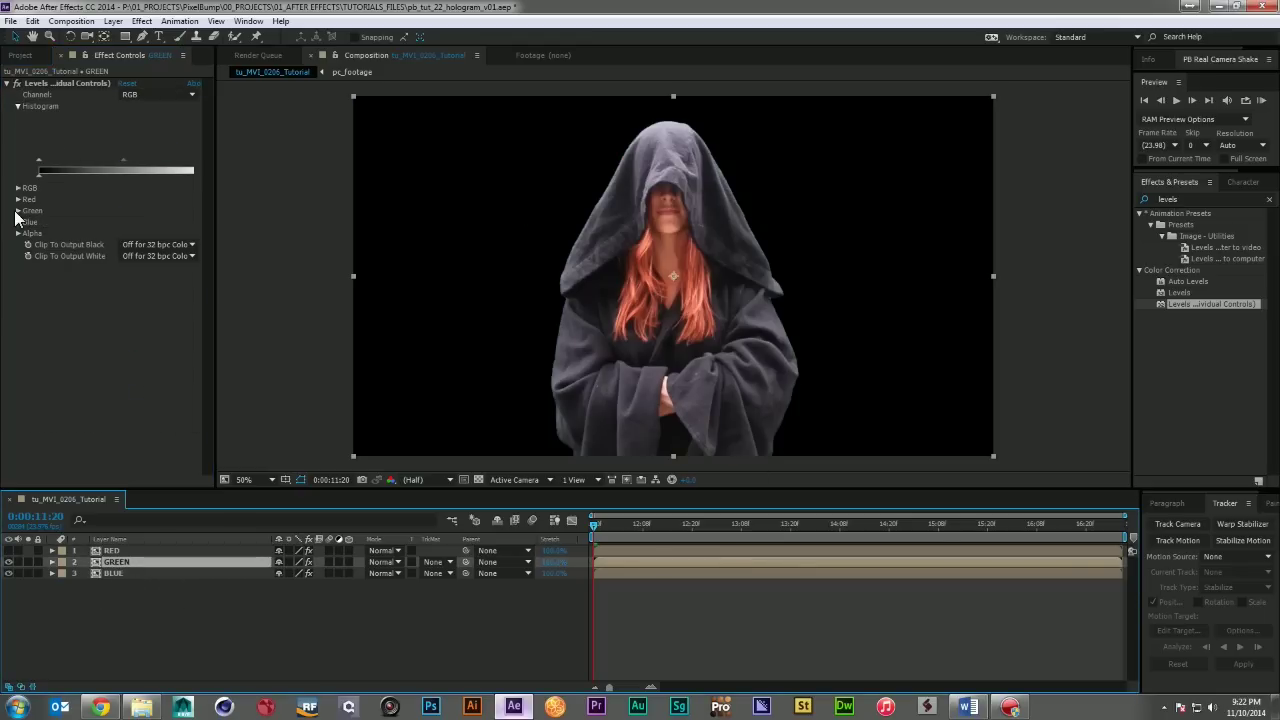
click(18, 210)
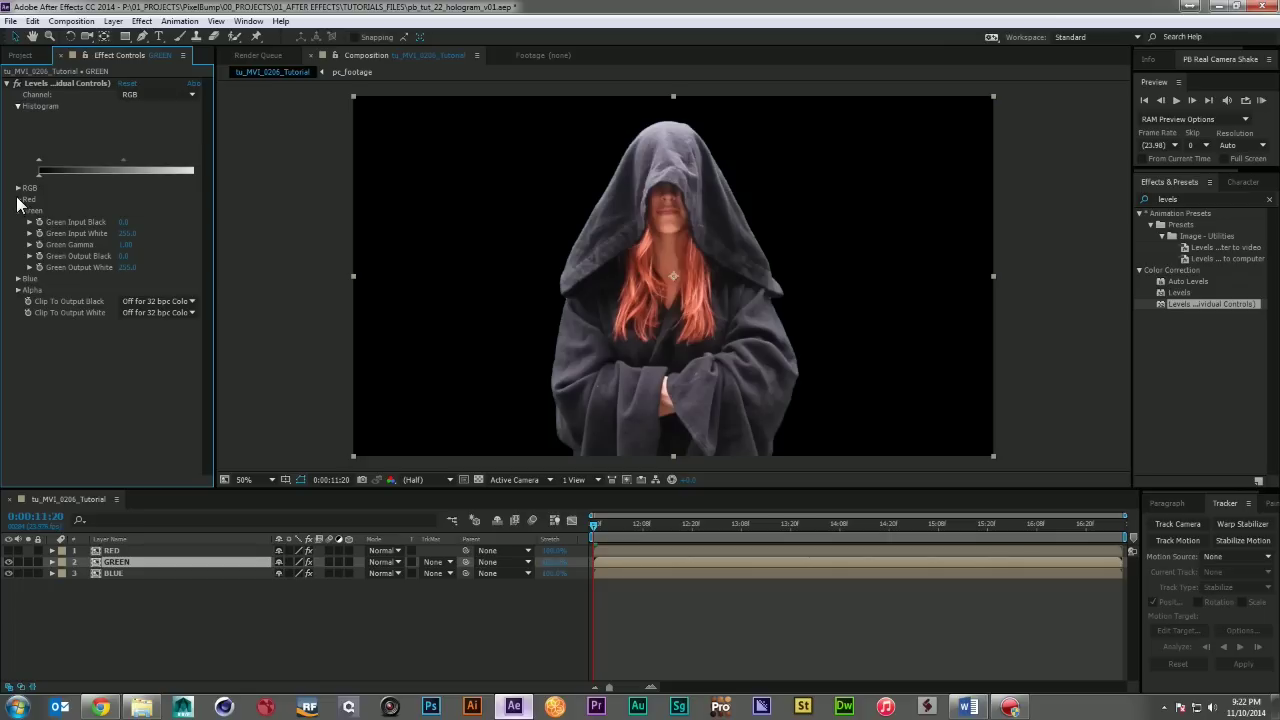
click(18, 199)
click(18, 335)
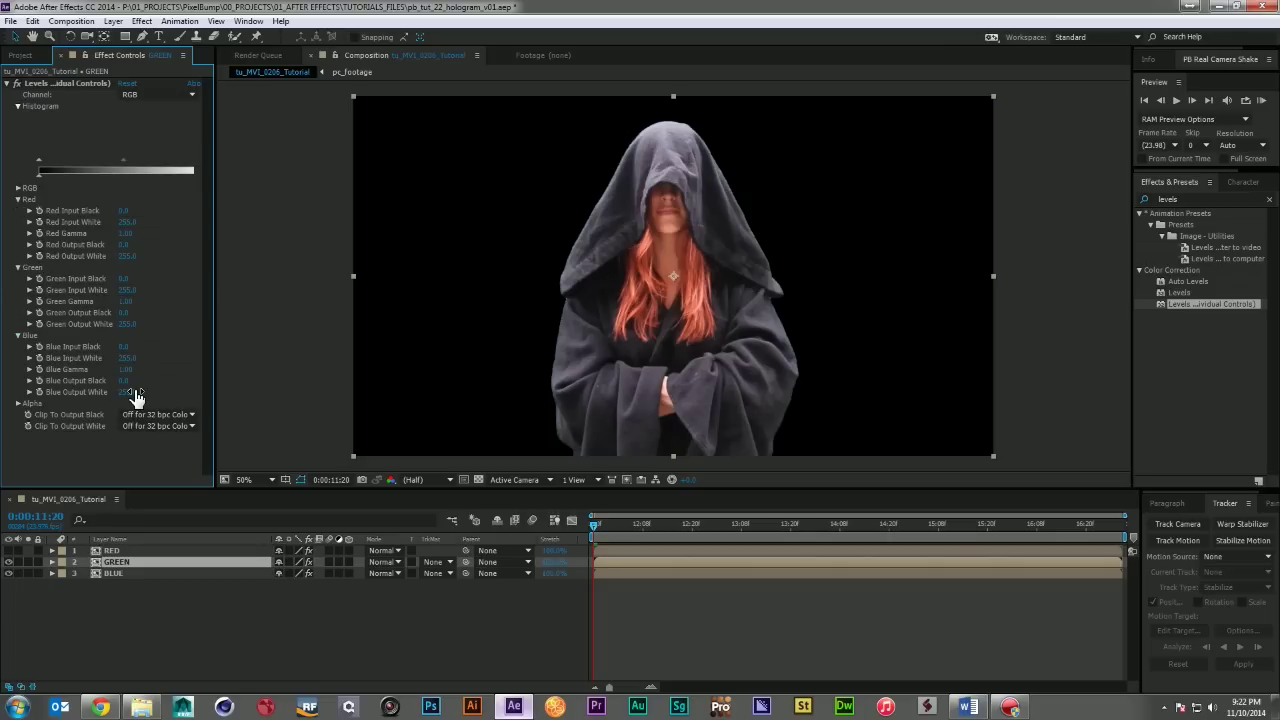
click(130, 391)
text(0)
key(Return)
click(130, 256)
text(0)
key(Return)
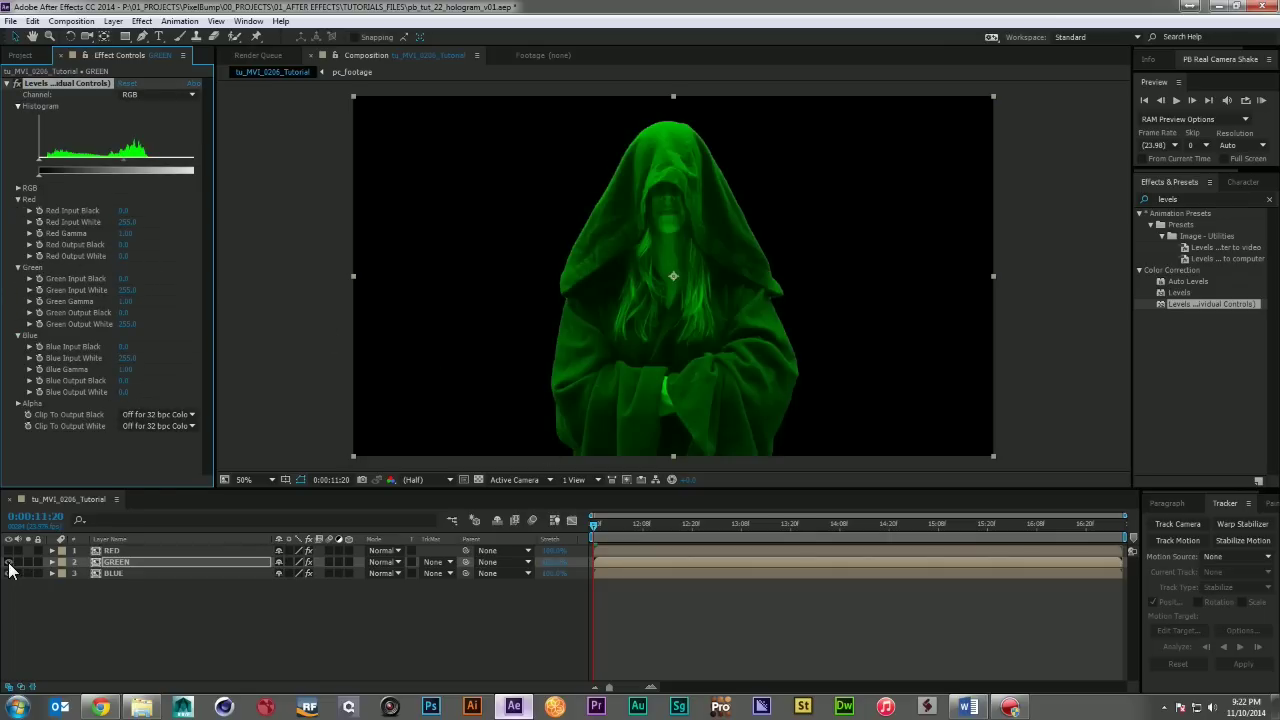
- Hide GREEN and set the BLUE layer's Red and Green Output White to 0, leaving blue
click(8, 562)
click(126, 574)
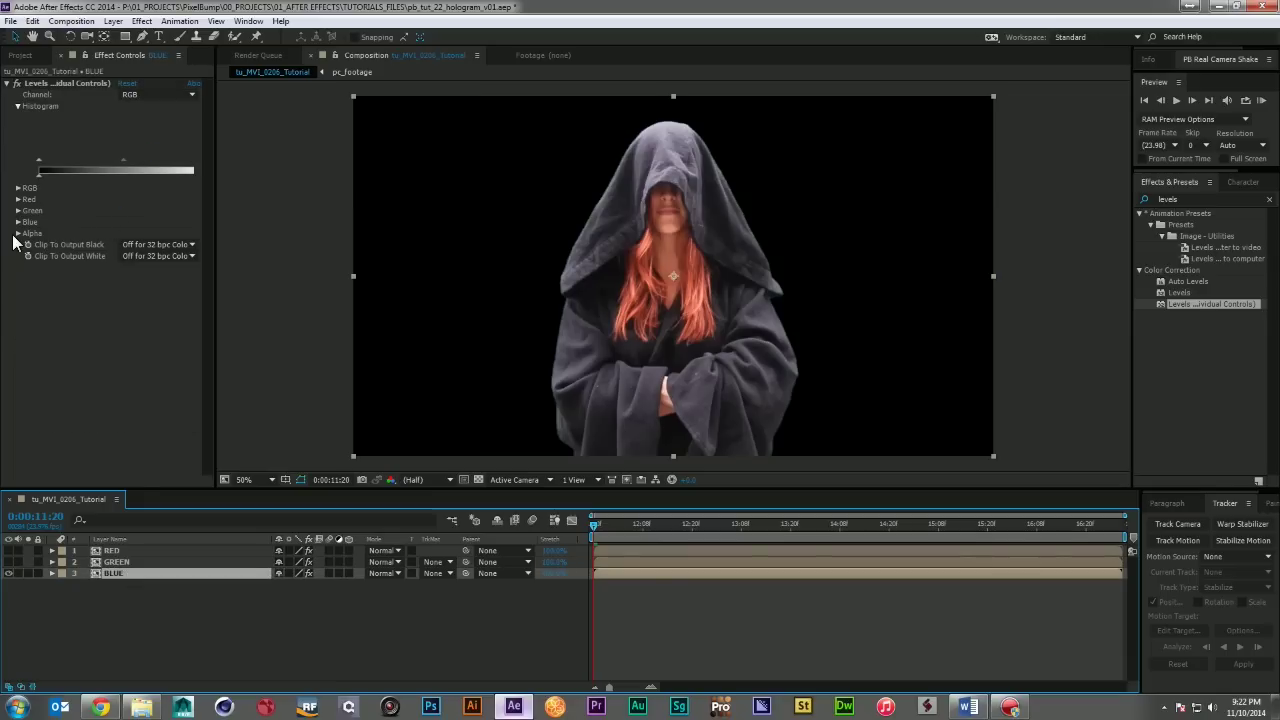
click(17, 211)
click(18, 199)
click(128, 256)
text(0)
key(Return)
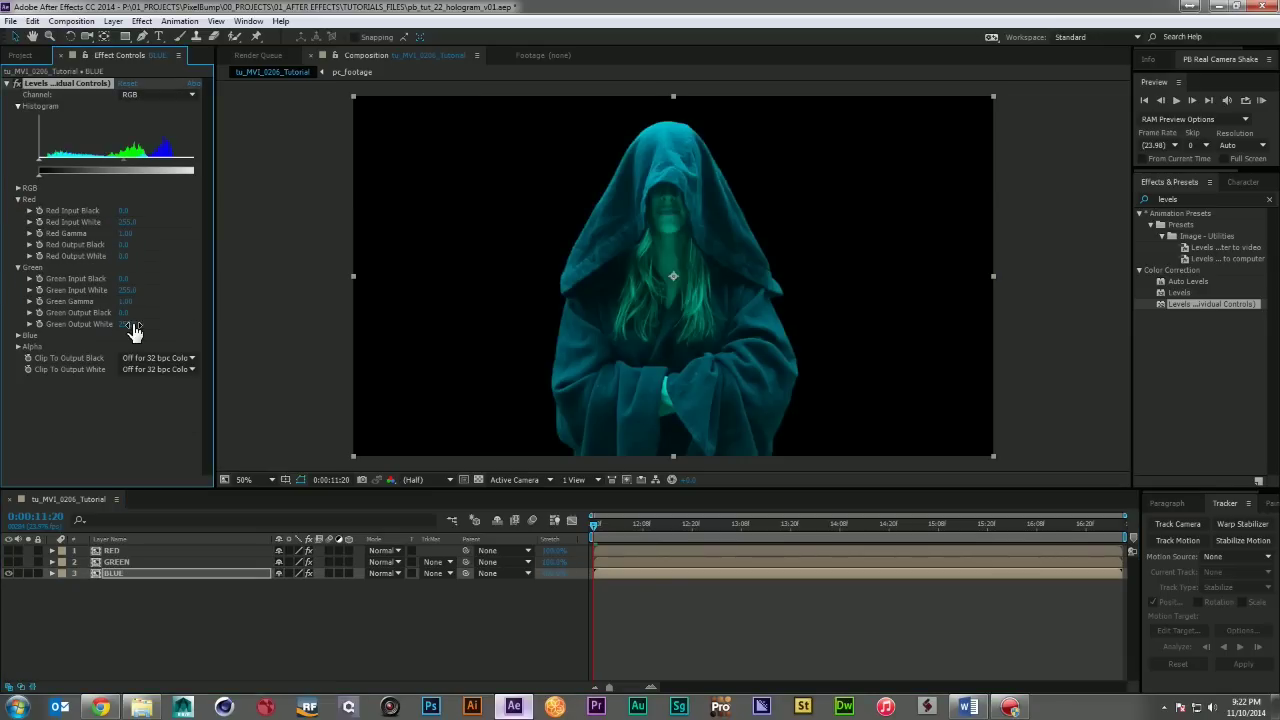
click(128, 324)
text(0)
key(Return)
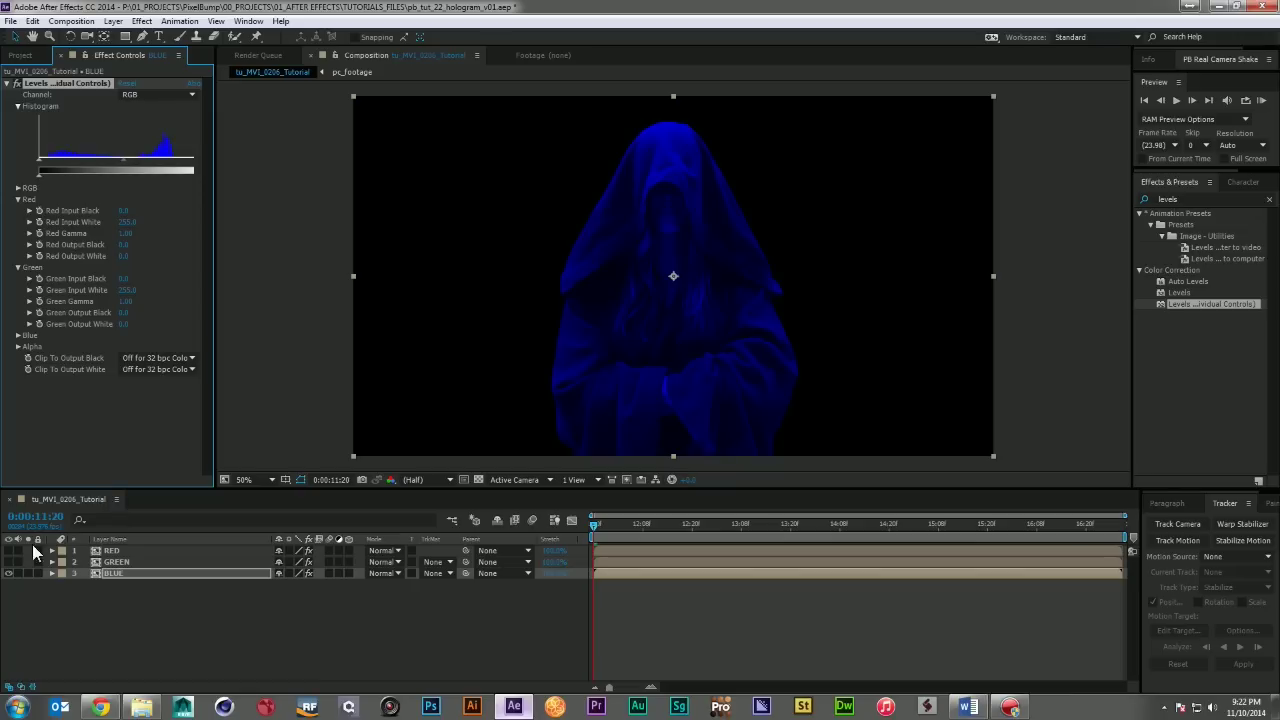
- Show RED and GREEN again and set all three channel layers to Add blending
drag(8, 562, 8, 540)
shift+click(126, 550)
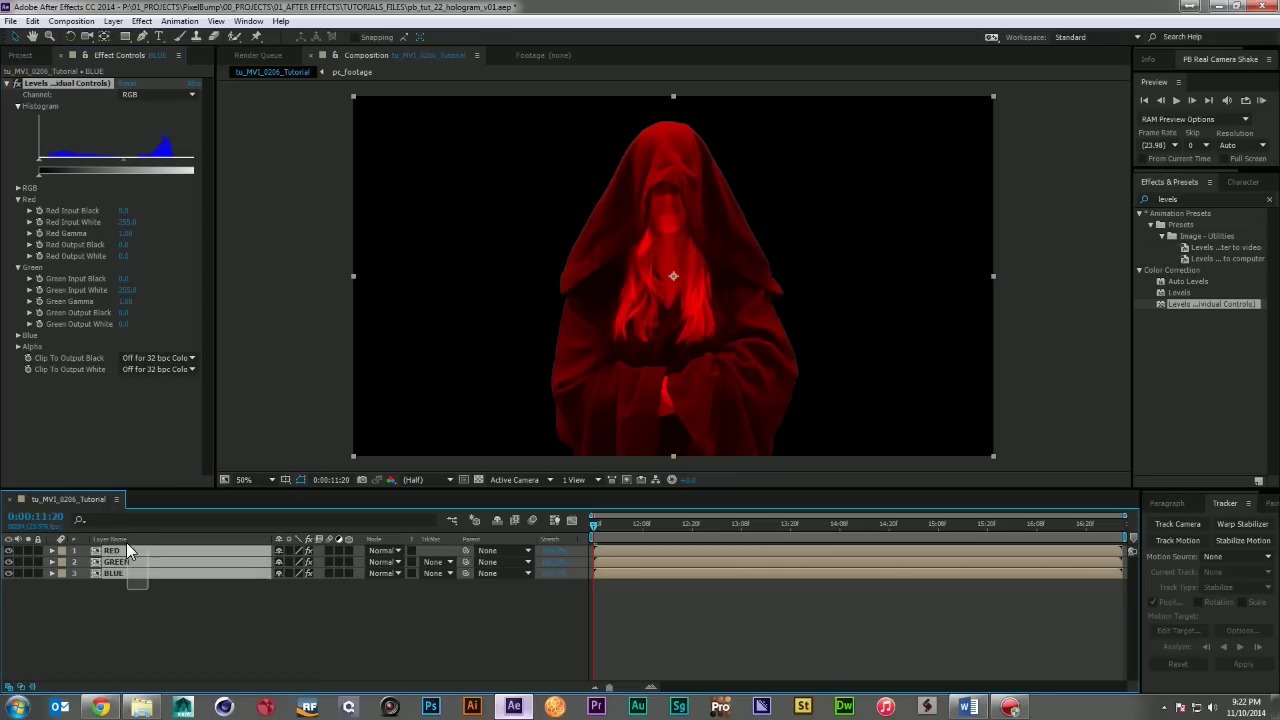
click(385, 551)
click(430, 246)
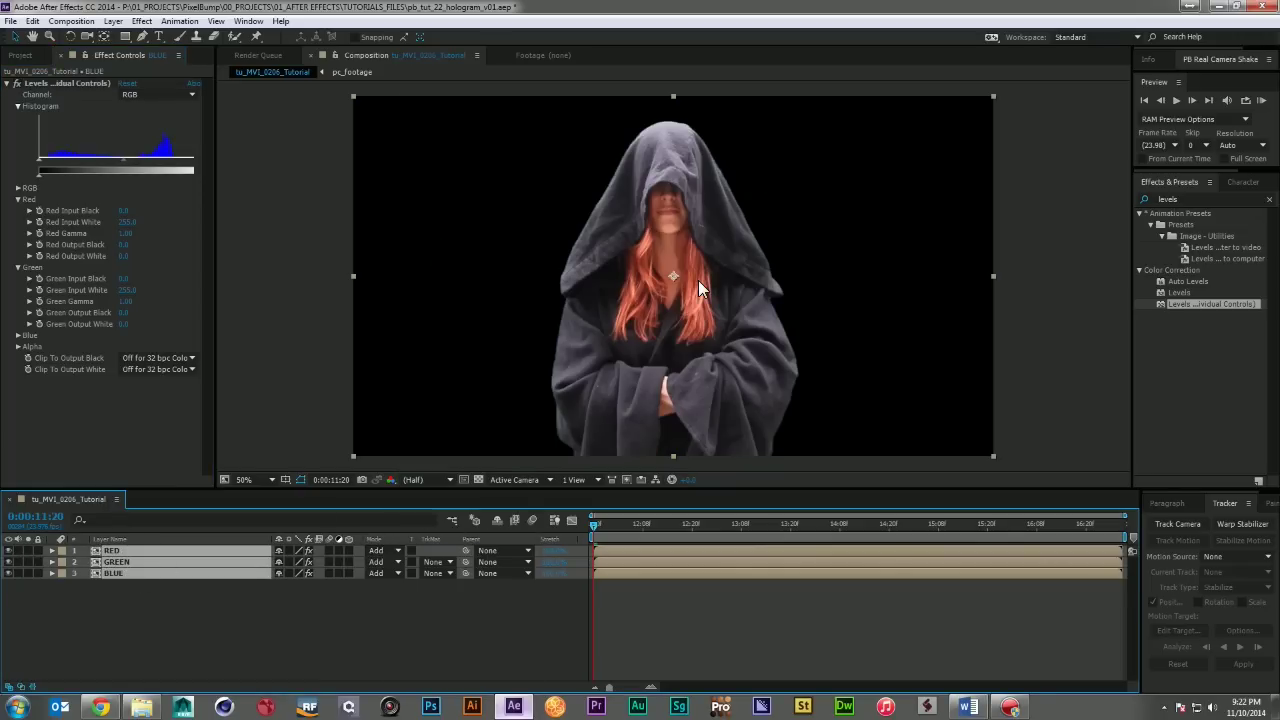
- Nudge the GREEN layer to test colour fringing, restore it, and reselect all three layers
click(242, 646)
click(164, 564)
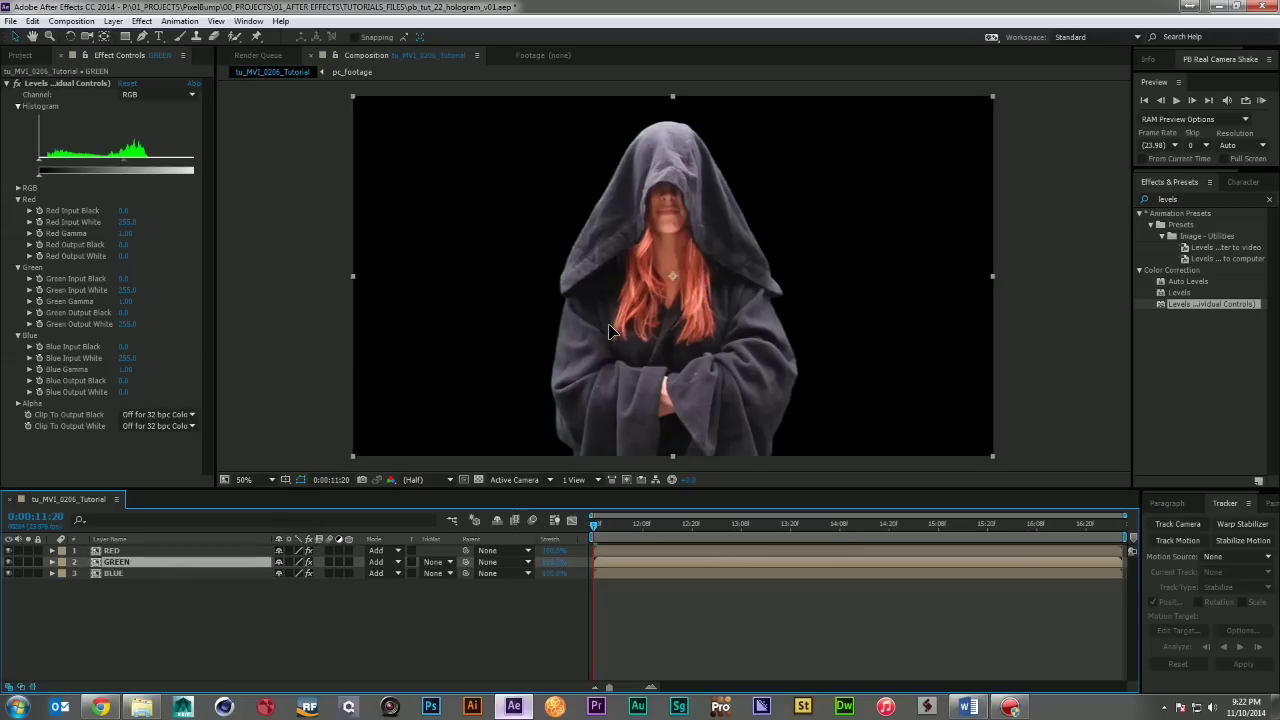
drag(609, 331, 609, 324)
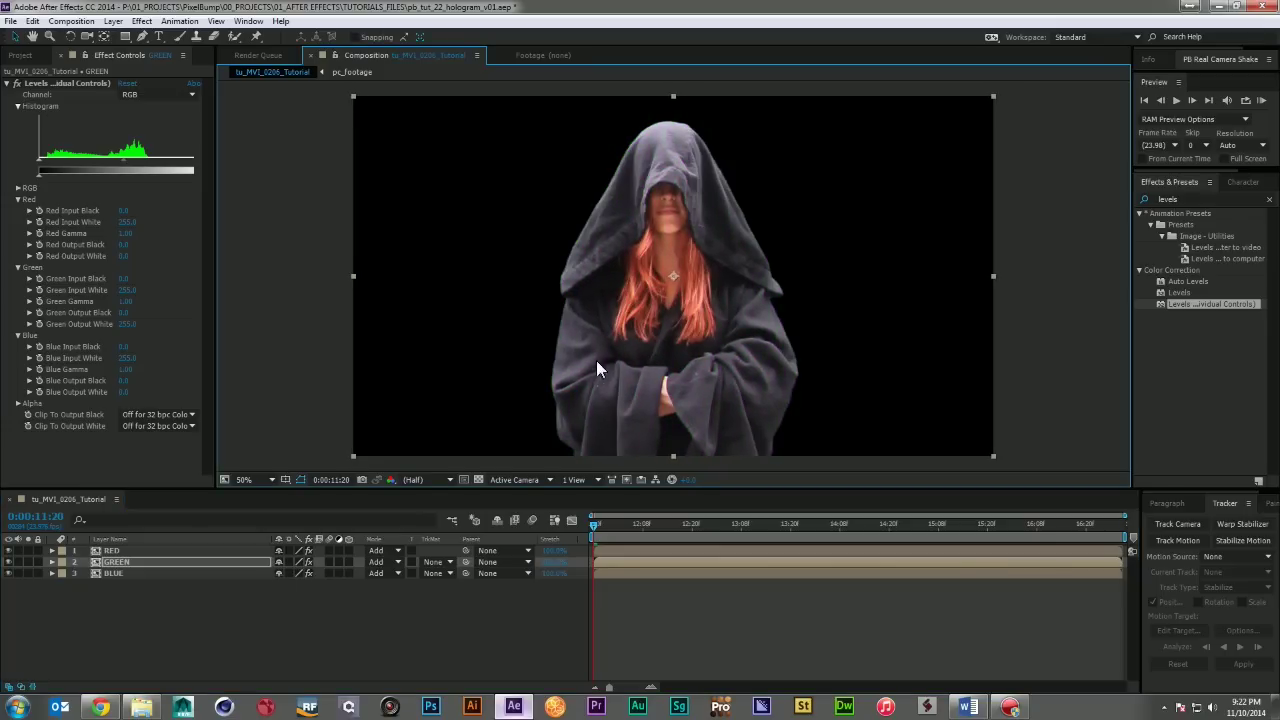
click(134, 582)
click(136, 564)
click(136, 551)
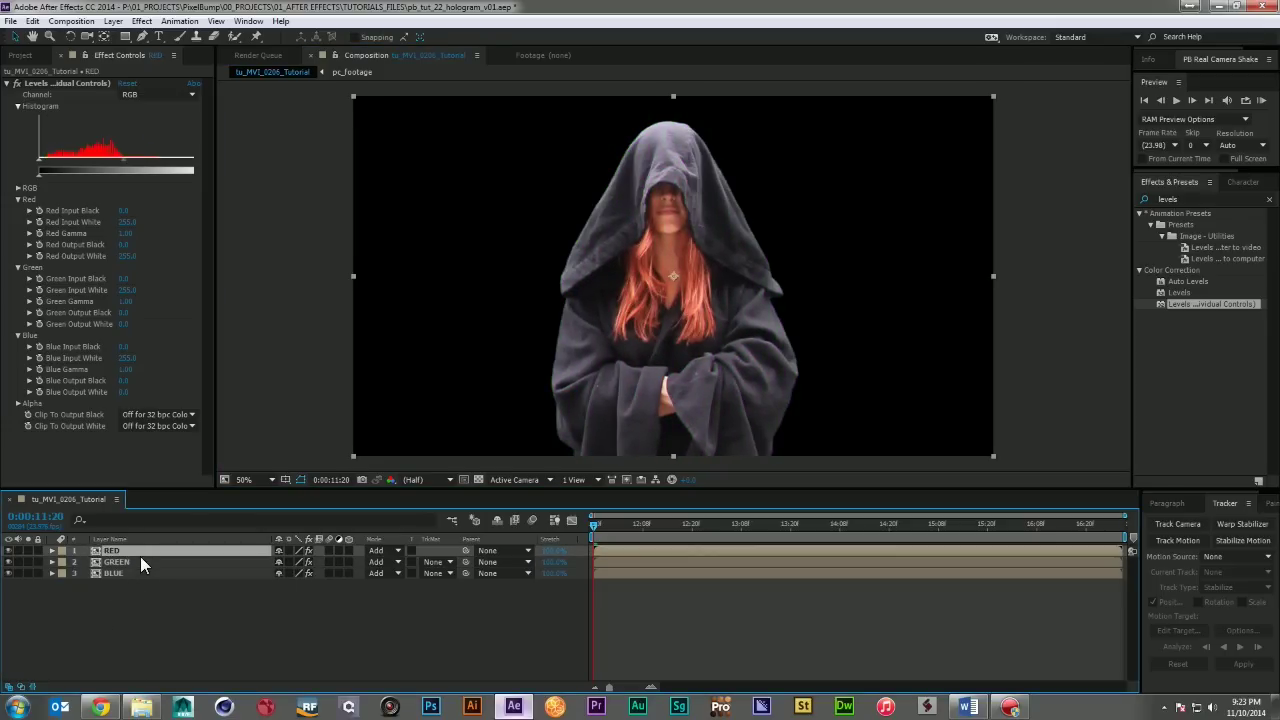
shift+click(136, 574)
- Reveal Position and give the RED layer's Position a wiggle(1,10) expression
key(p)
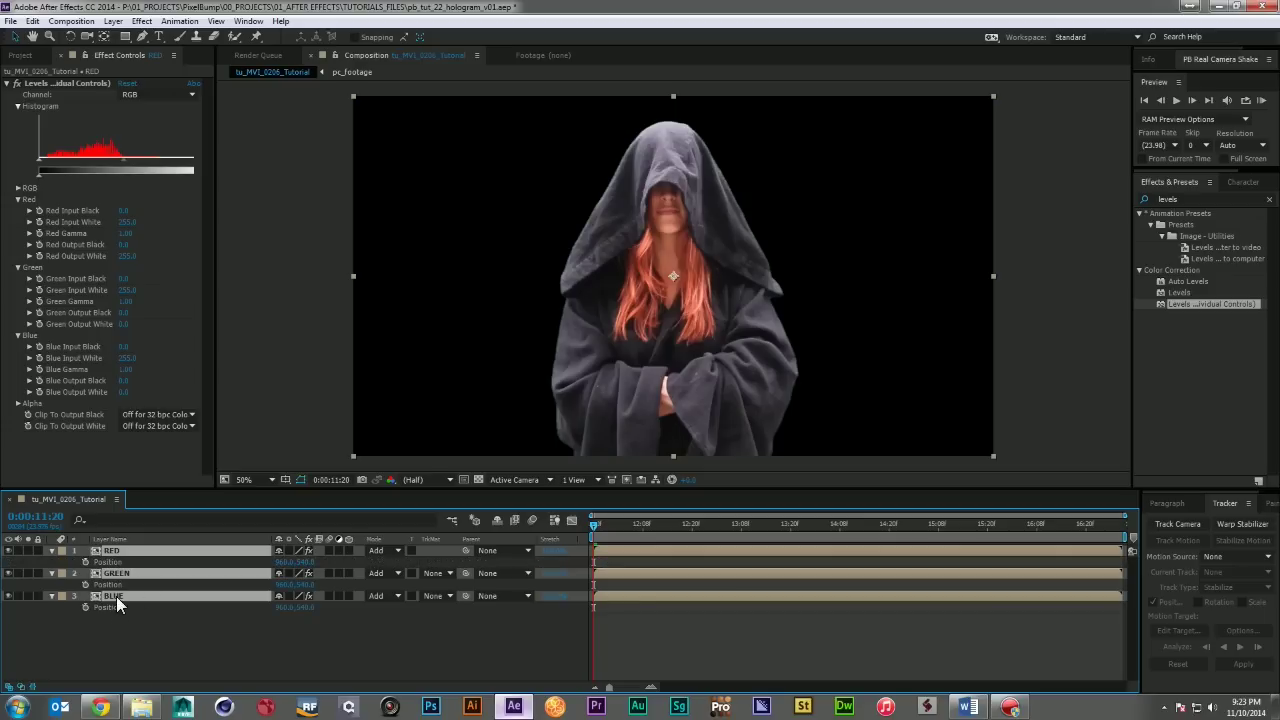
click(98, 642)
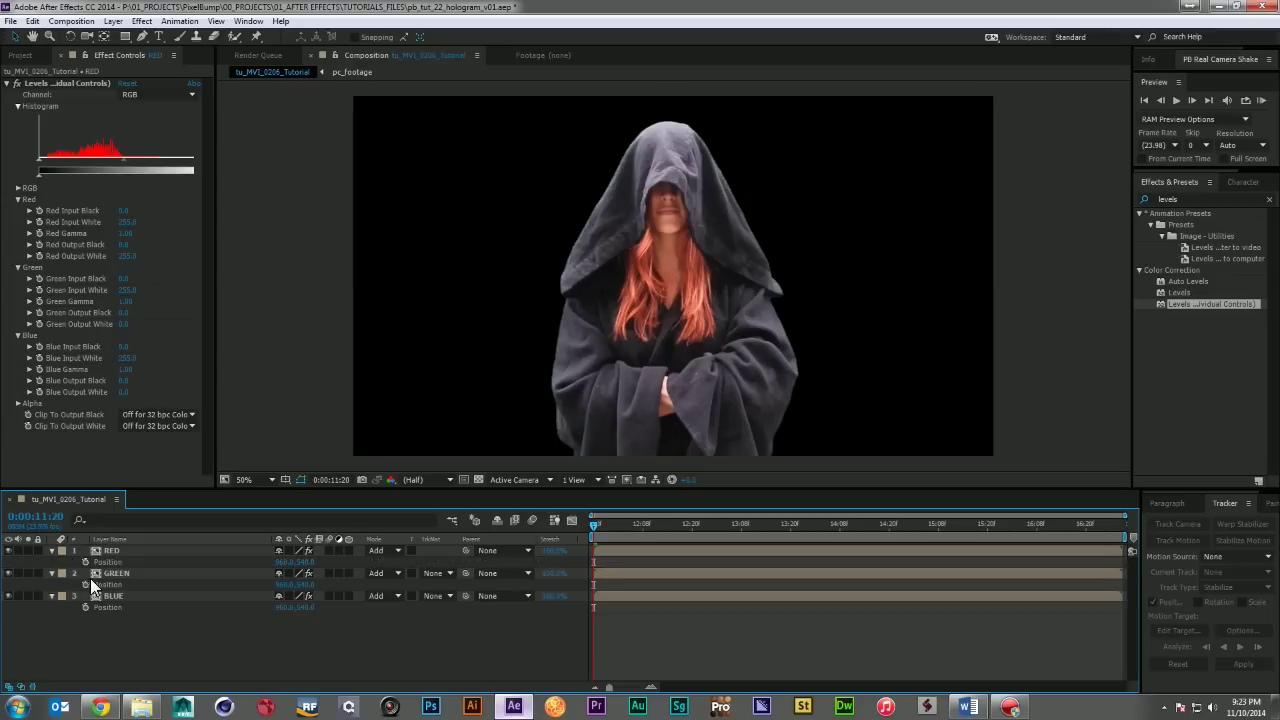
click(85, 562)
text(wiggle(1, 10);)
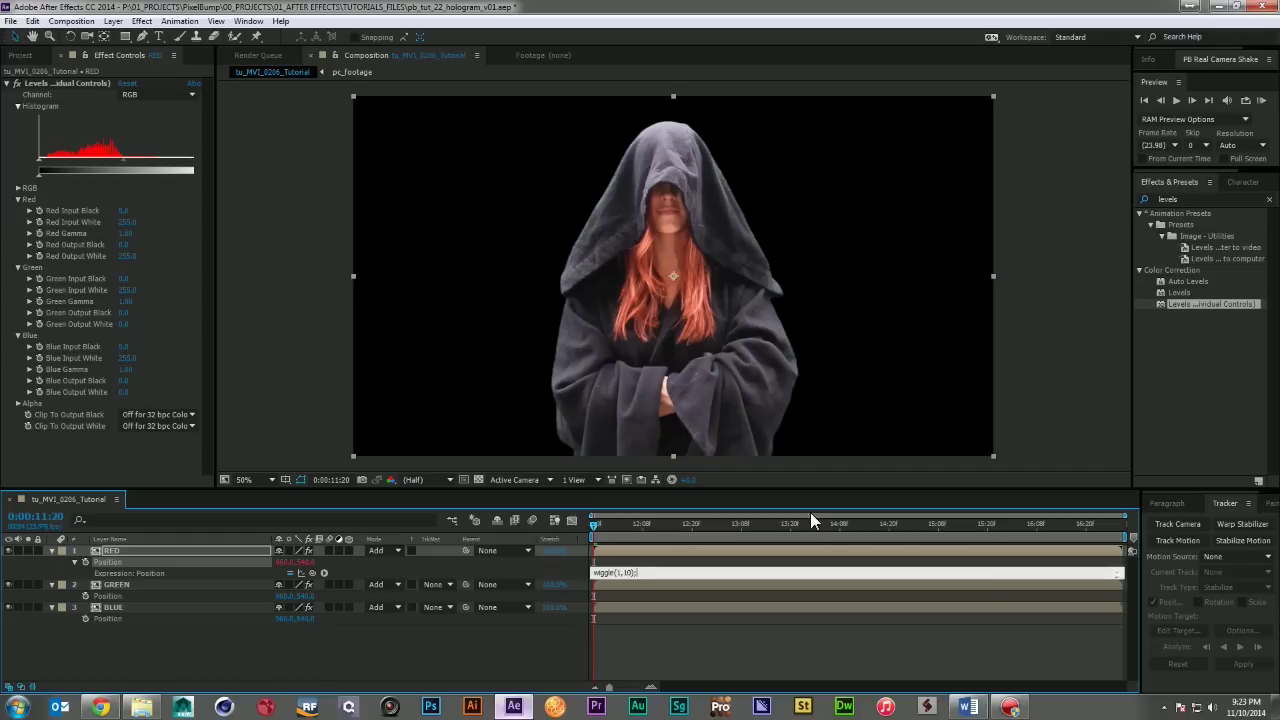
click(449, 668)
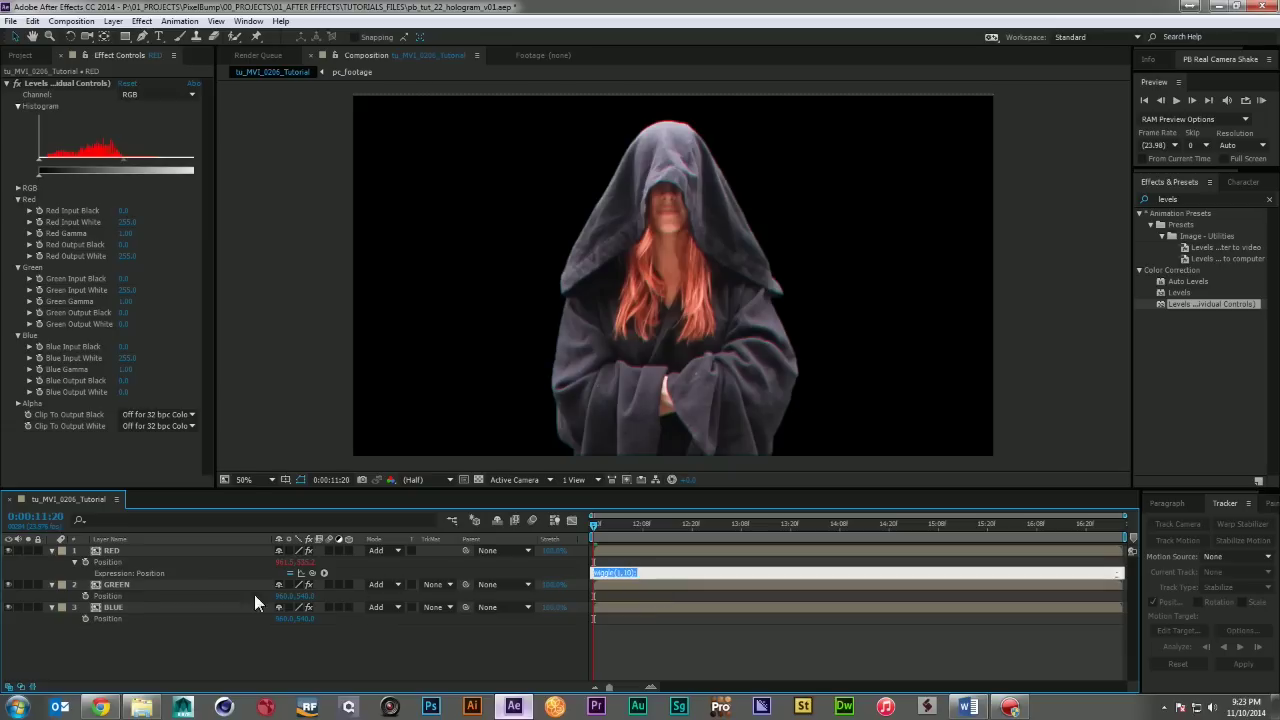
- Paste the same wiggle(1,10) expression into the GREEN and BLUE Position properties
alt+click(86, 594)
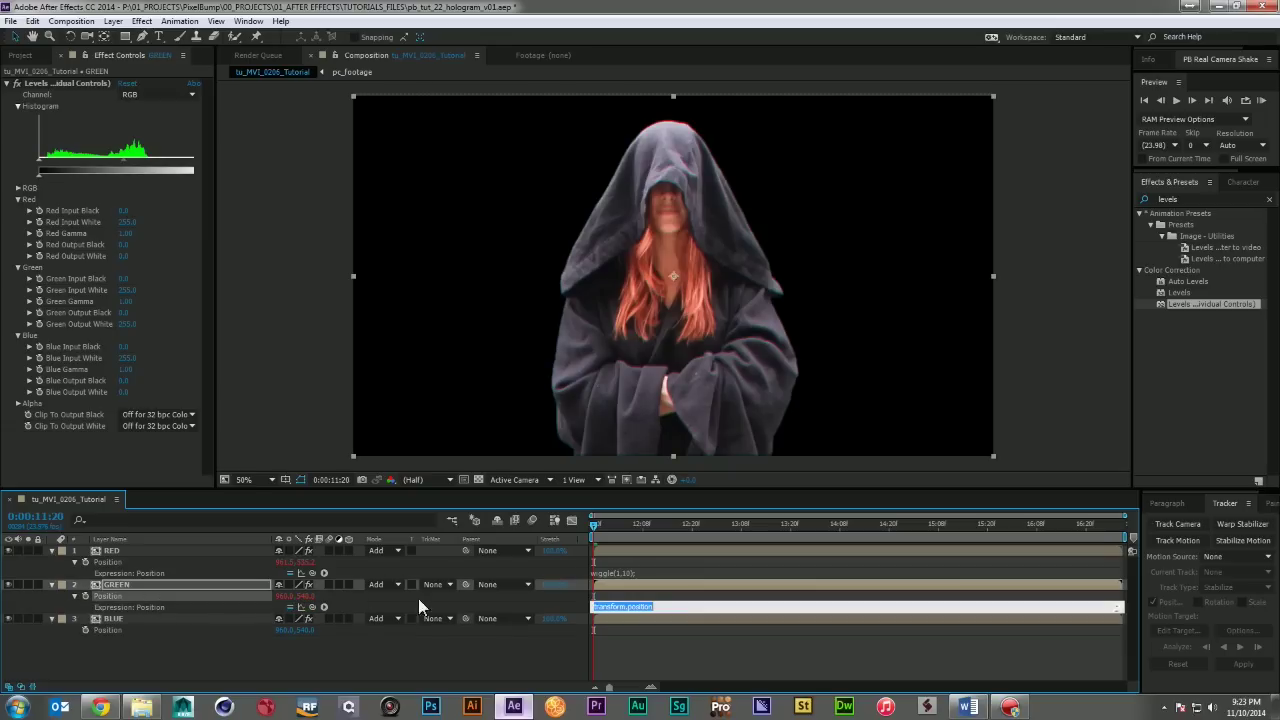
text(wiggle(1,10);)
alt+click(85, 630)
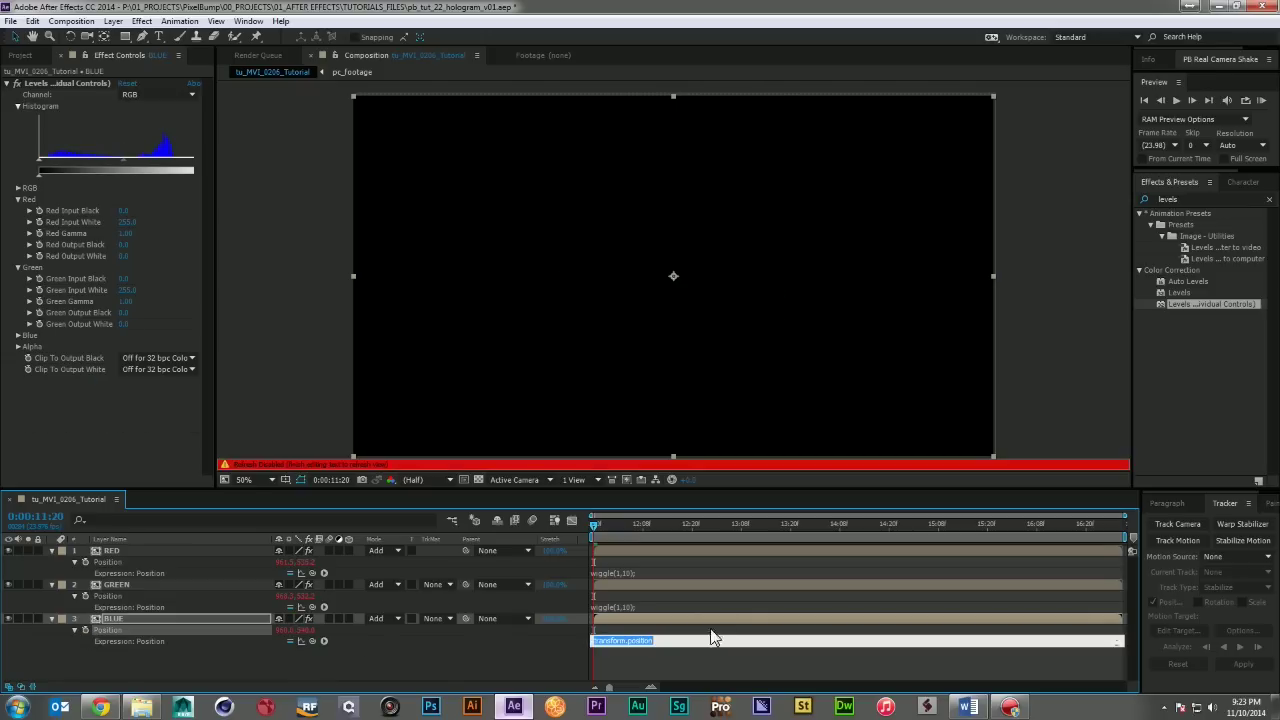
text(wiggle(1,10);)
click(752, 666)
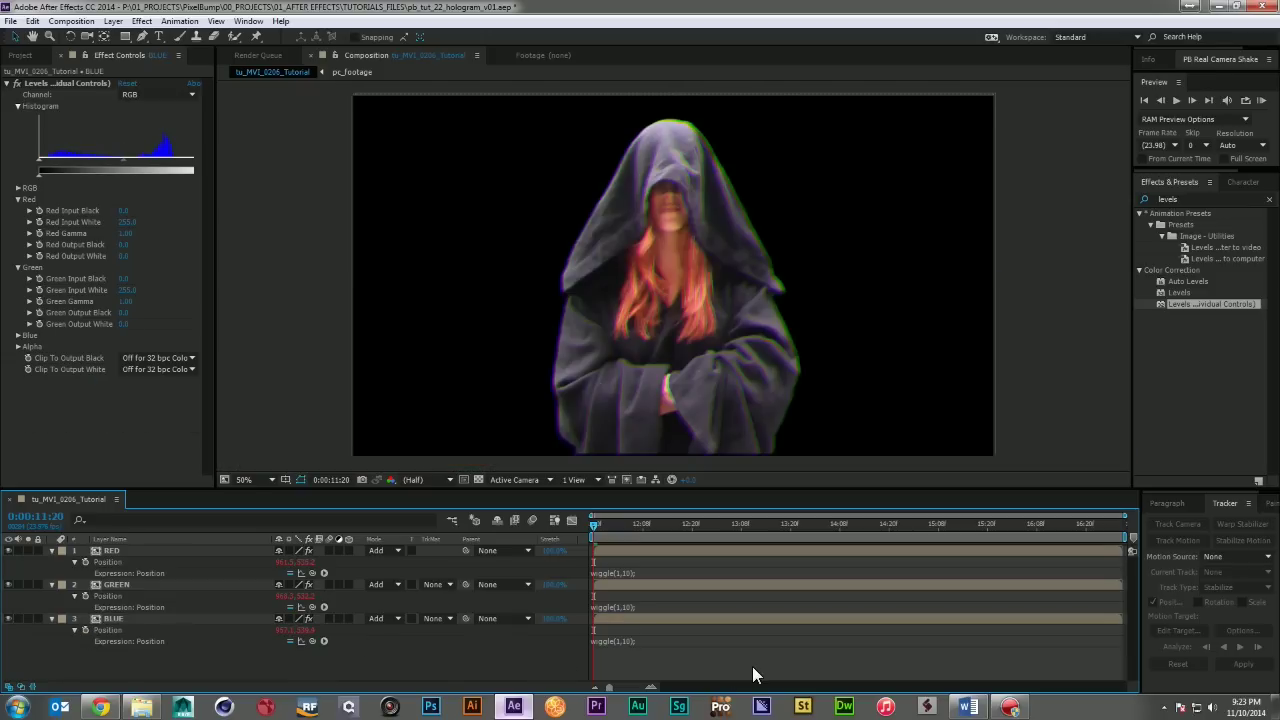
- Preview the jitter, then change RED's Position expression to wiggle(5,10)
key(space)
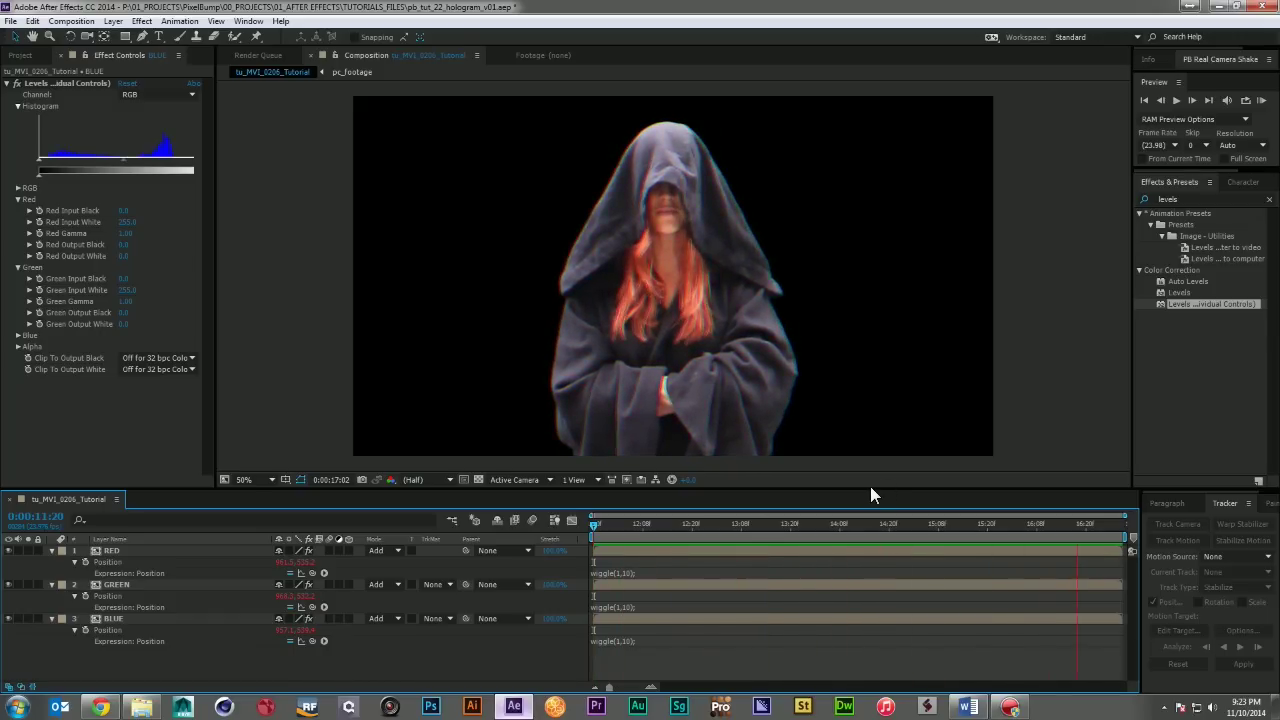
click(616, 580)
click(620, 572)
click(623, 573)
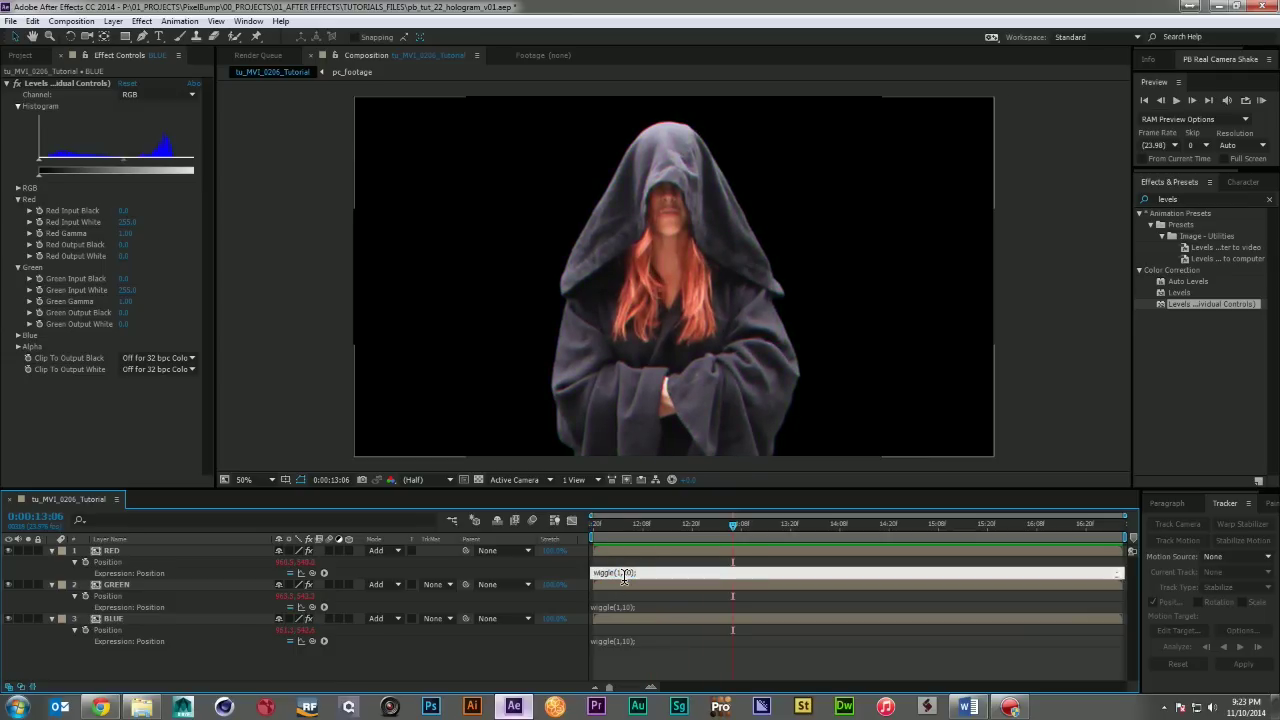
click(619, 612)
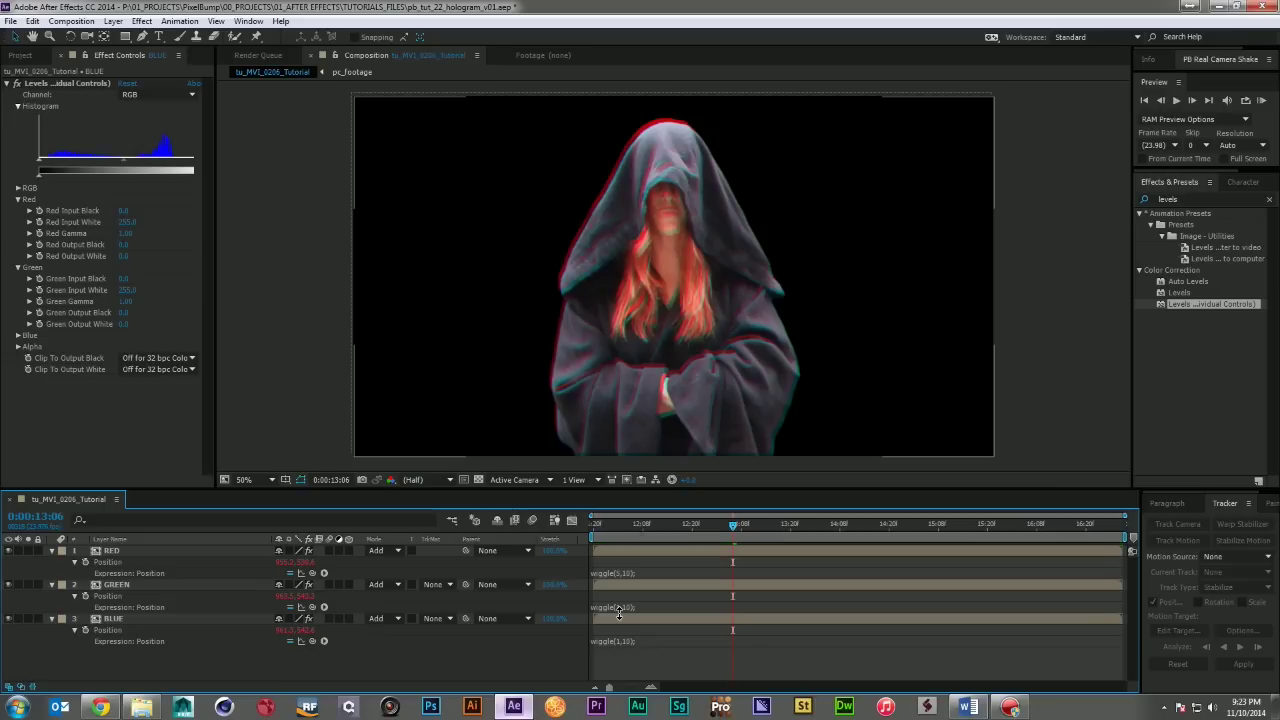
- Change GREEN's and BLUE's expressions to wiggle(5,10) and preview the faster jitter
click(619, 607)
click(620, 607)
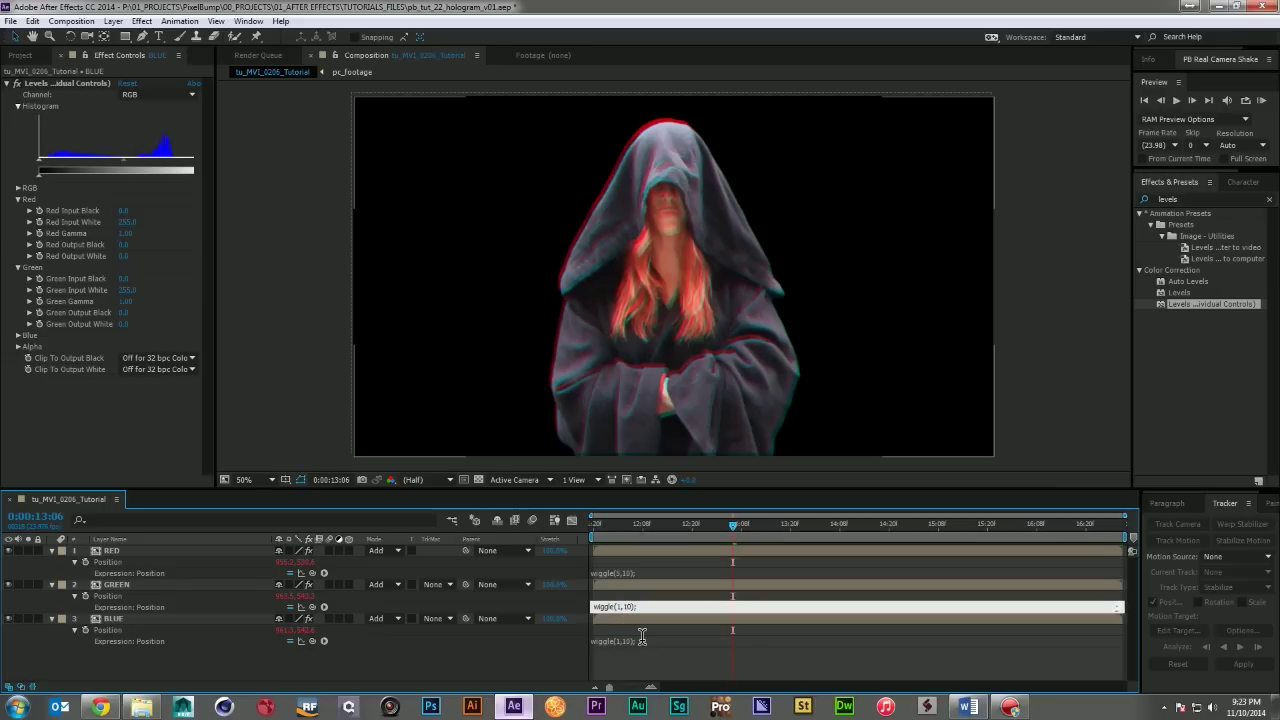
click(621, 640)
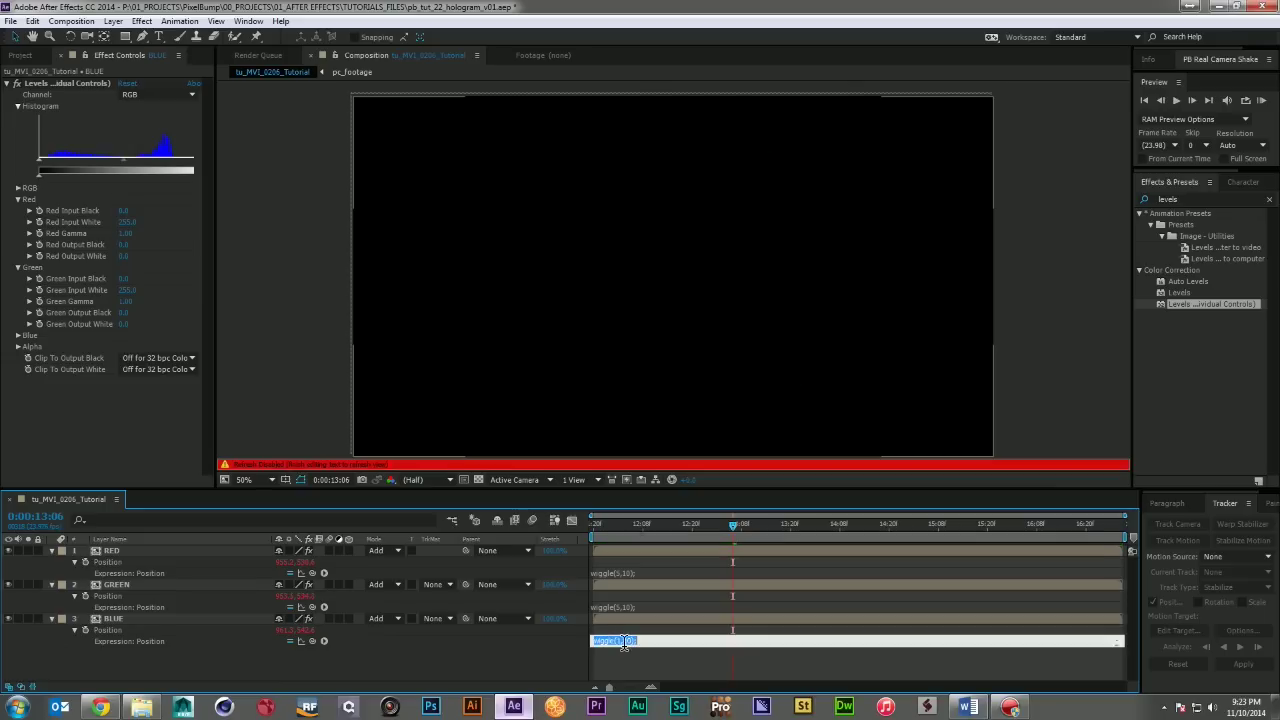
click(624, 642)
click(632, 663)
key(space)
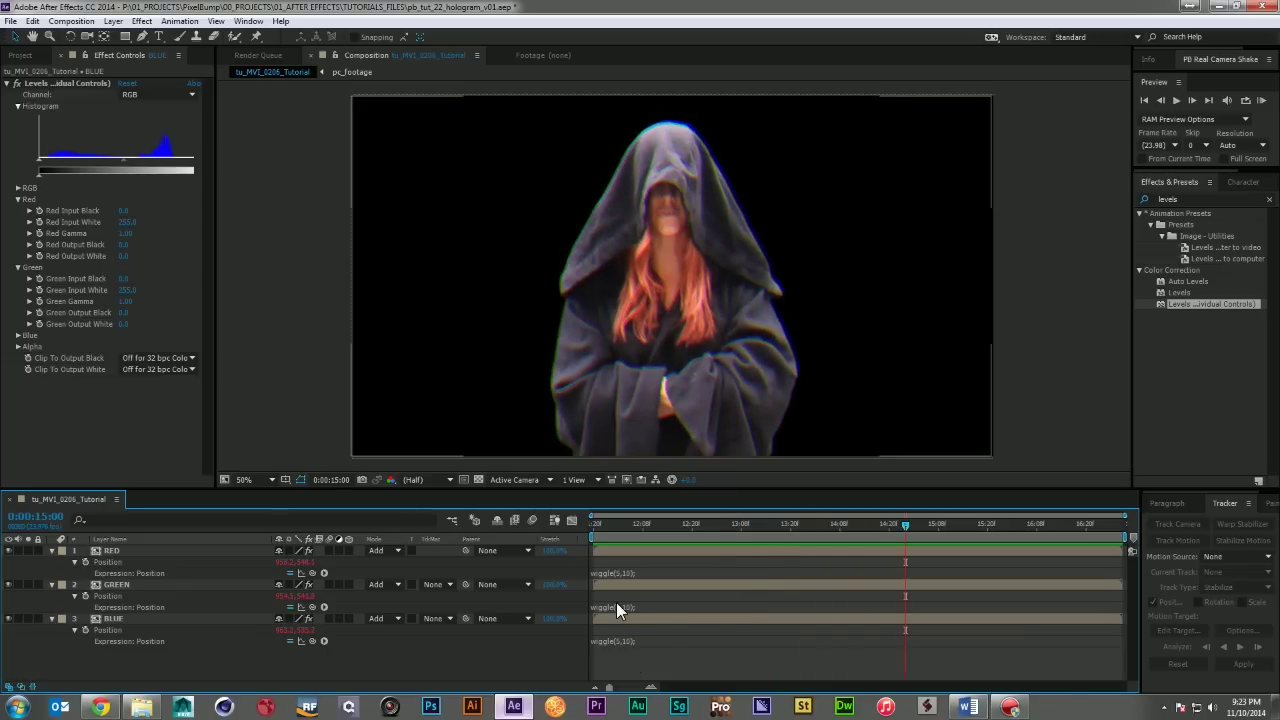
- Change all three Position expressions to wiggle(3,10) and preview the slower jitter
click(620, 573)
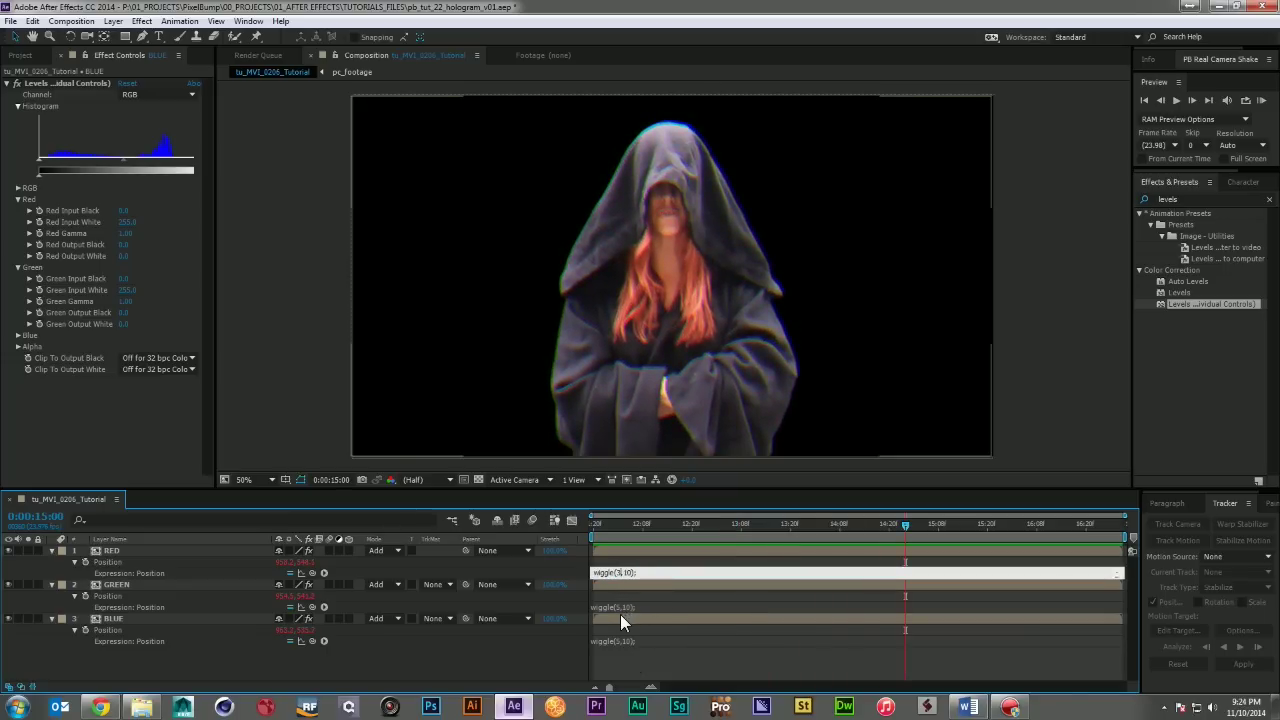
click(616, 607)
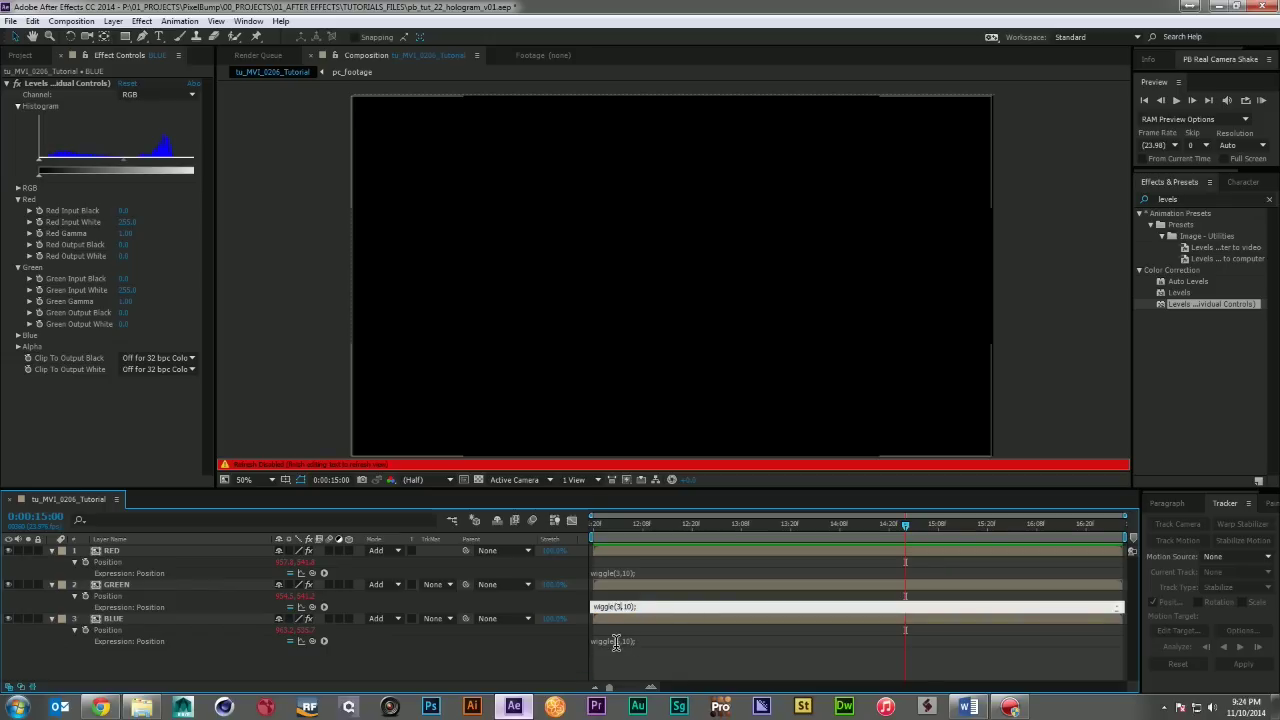
click(618, 641)
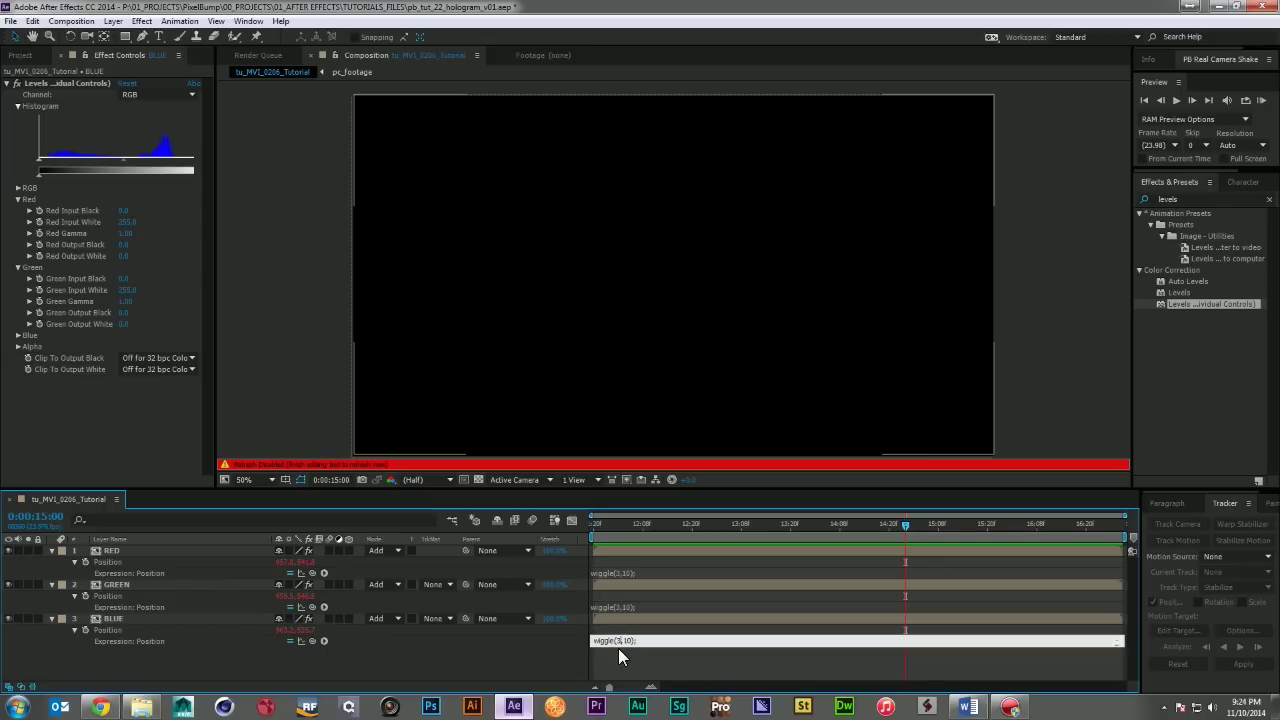
click(618, 650)
key(space)
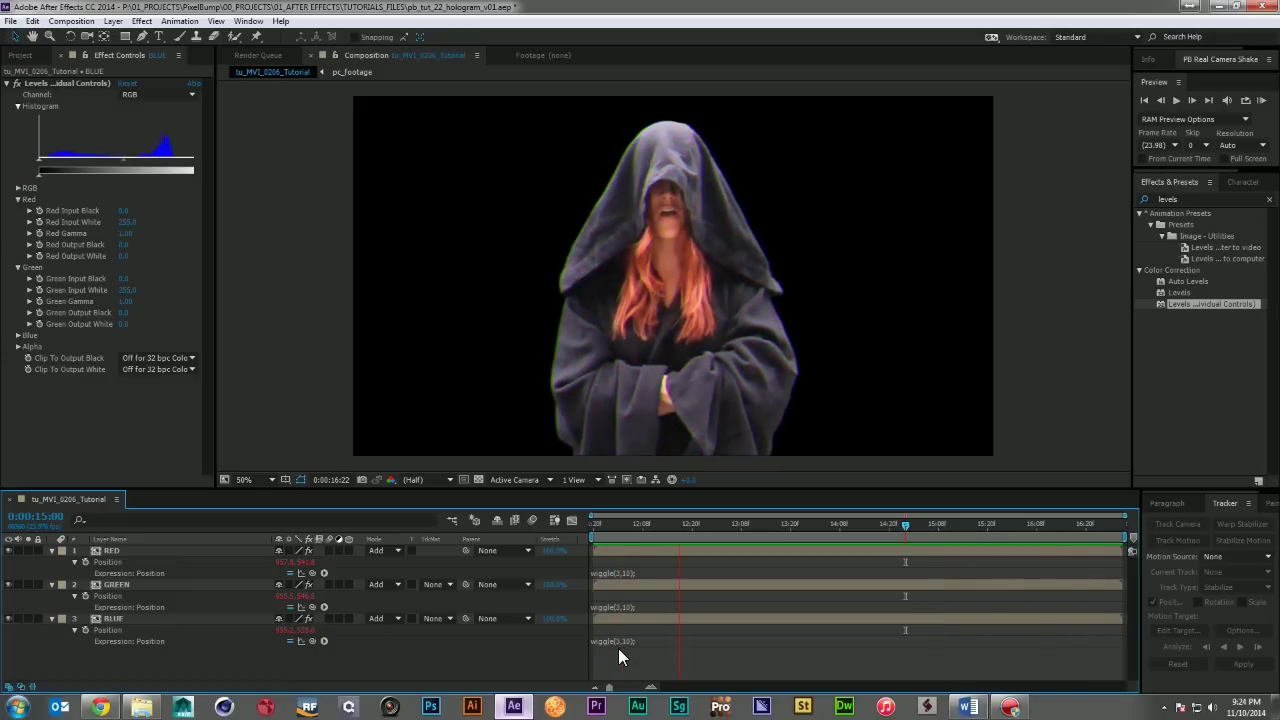
key(space)
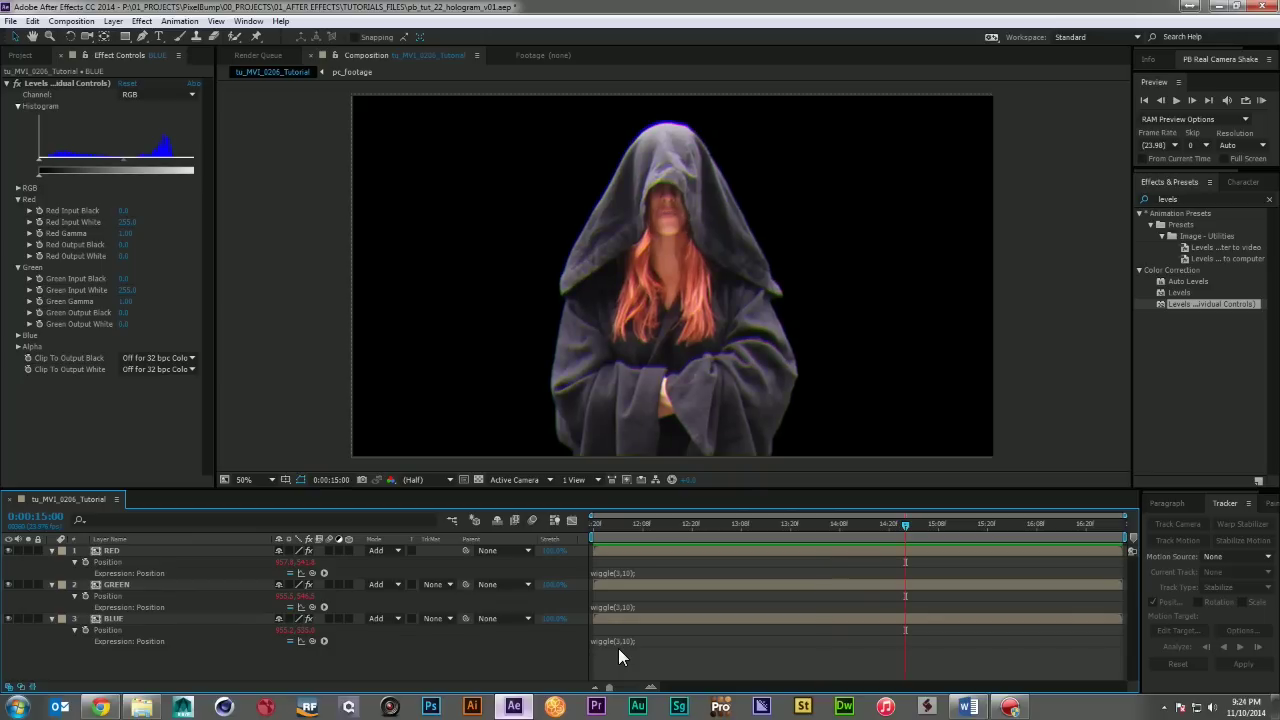
- Change all three expressions to wiggle(3,5), pasting it into BLUE, and preview
click(630, 572)
key(ctrl+c)
click(631, 572)
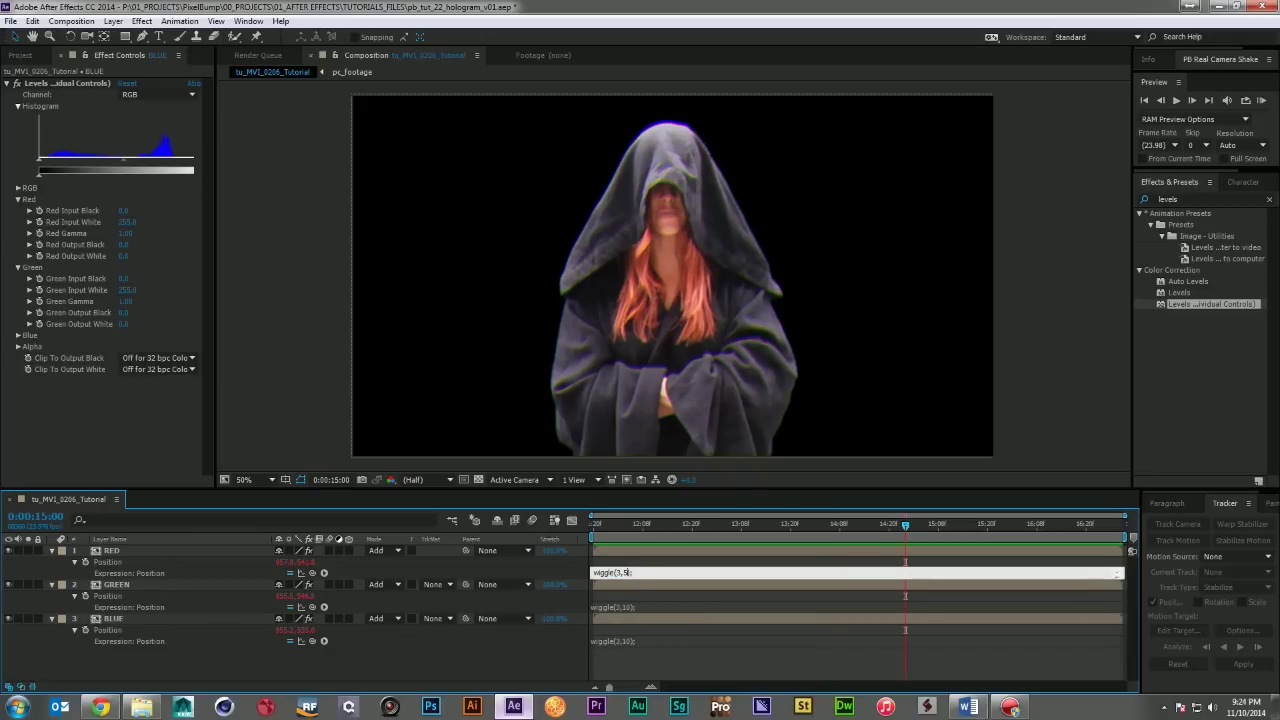
click(631, 606)
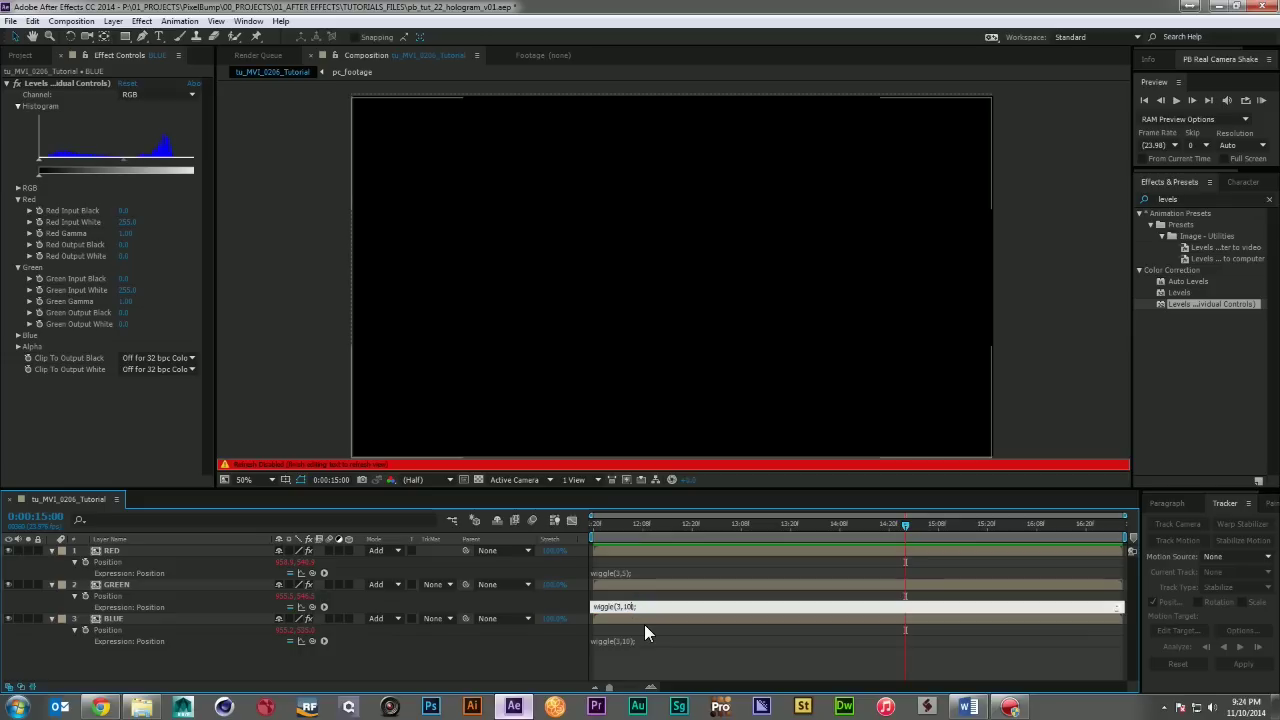
click(624, 643)
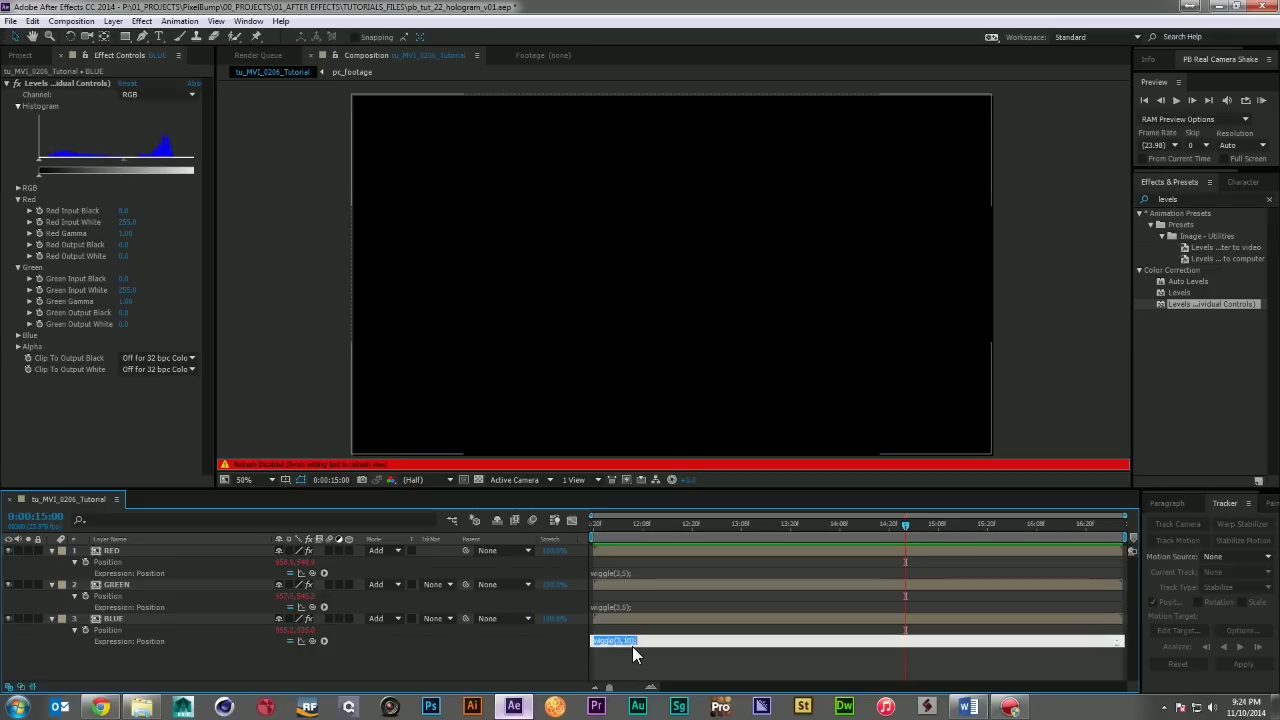
key(KP_Enter)
click(629, 640)
key(ctrl+v)
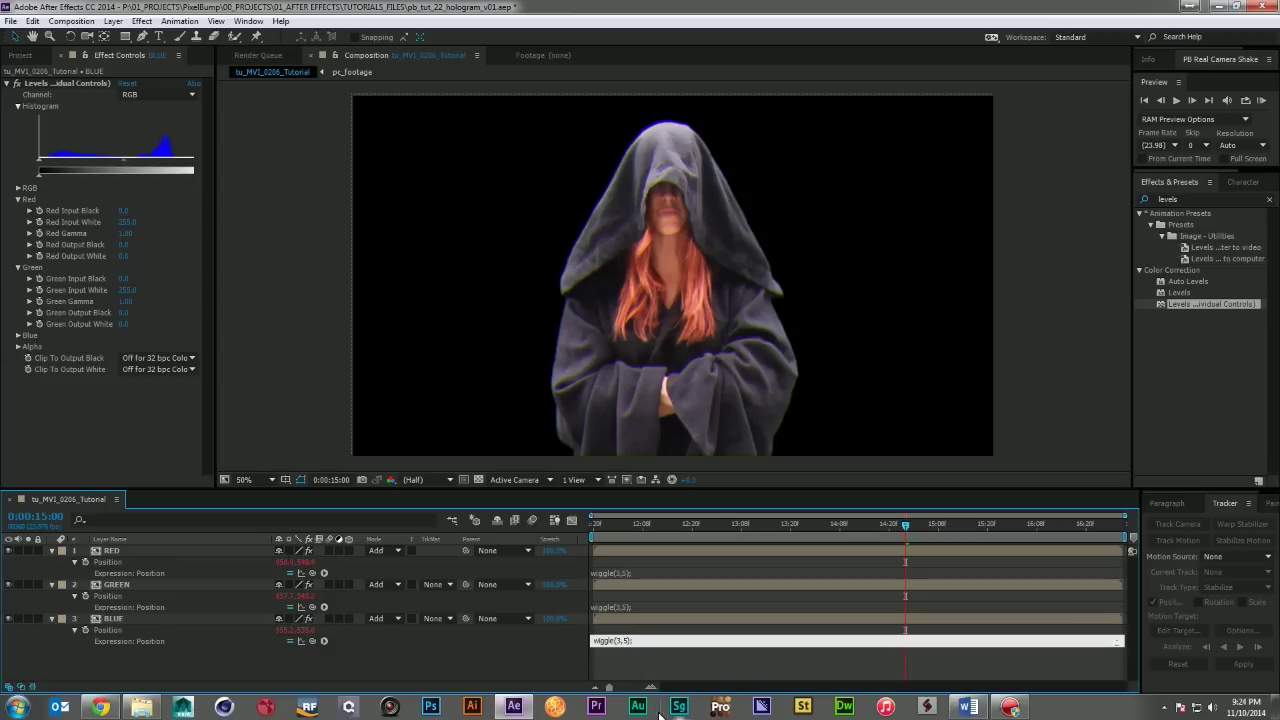
click(635, 676)
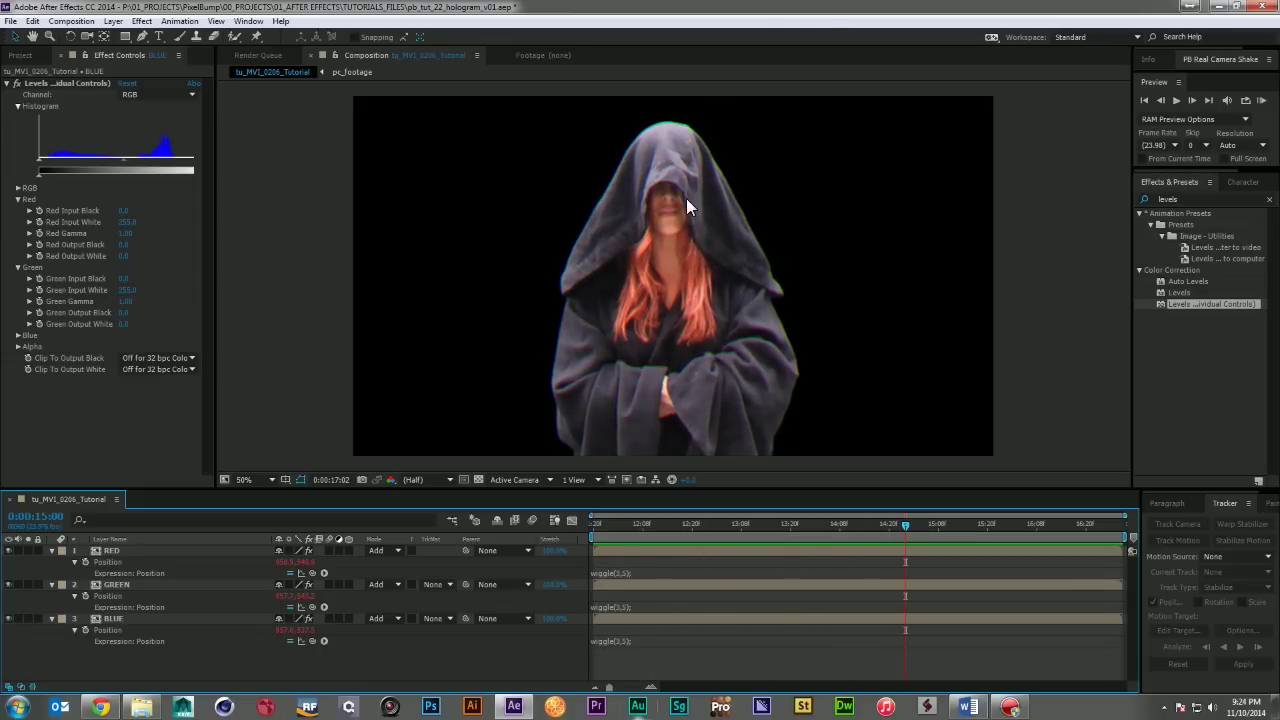
key(space)
- Collapse the layers' properties, move time to about 0:00:13:10, and reselect RED, GREEN and BLUE
key(ctrl+a)
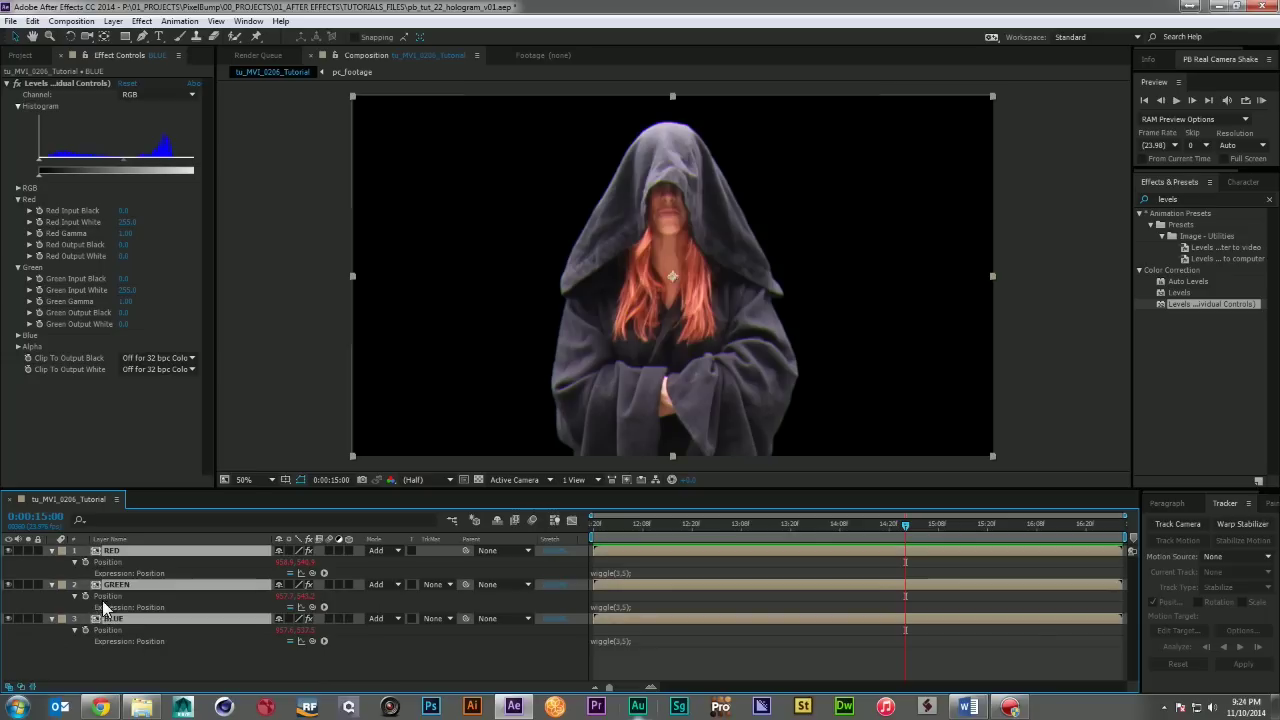
click(52, 584)
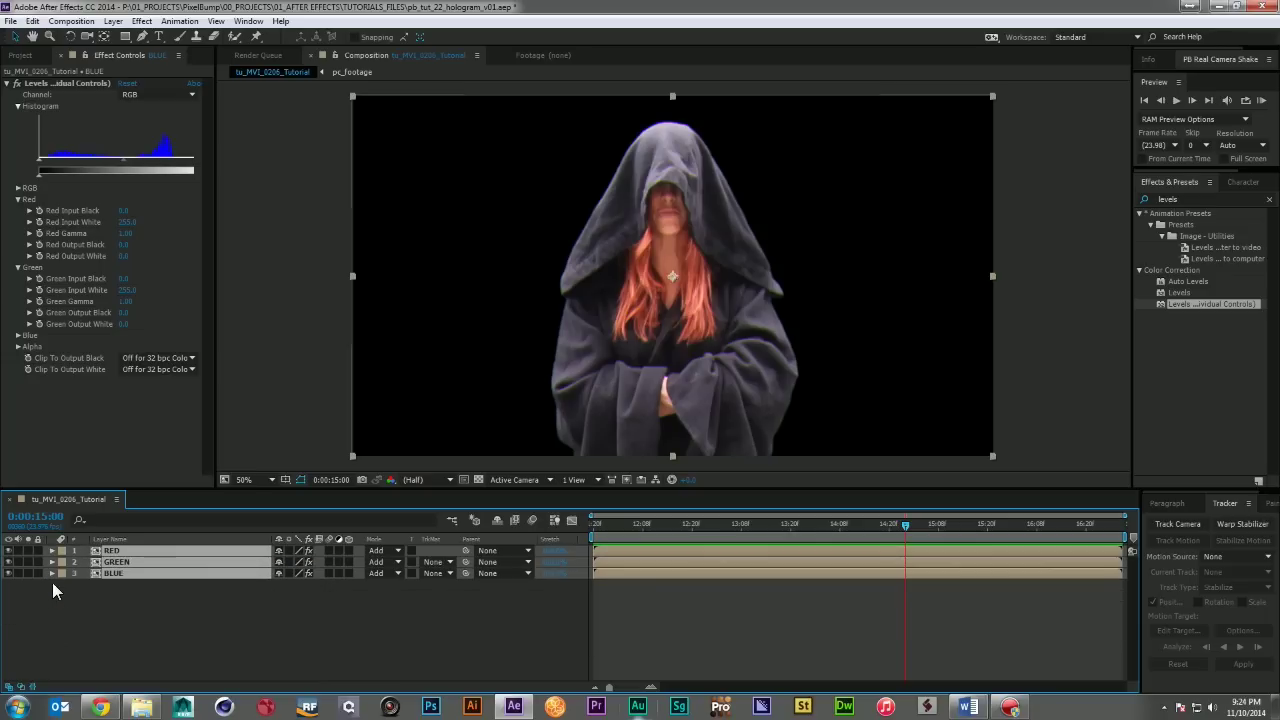
click(68, 626)
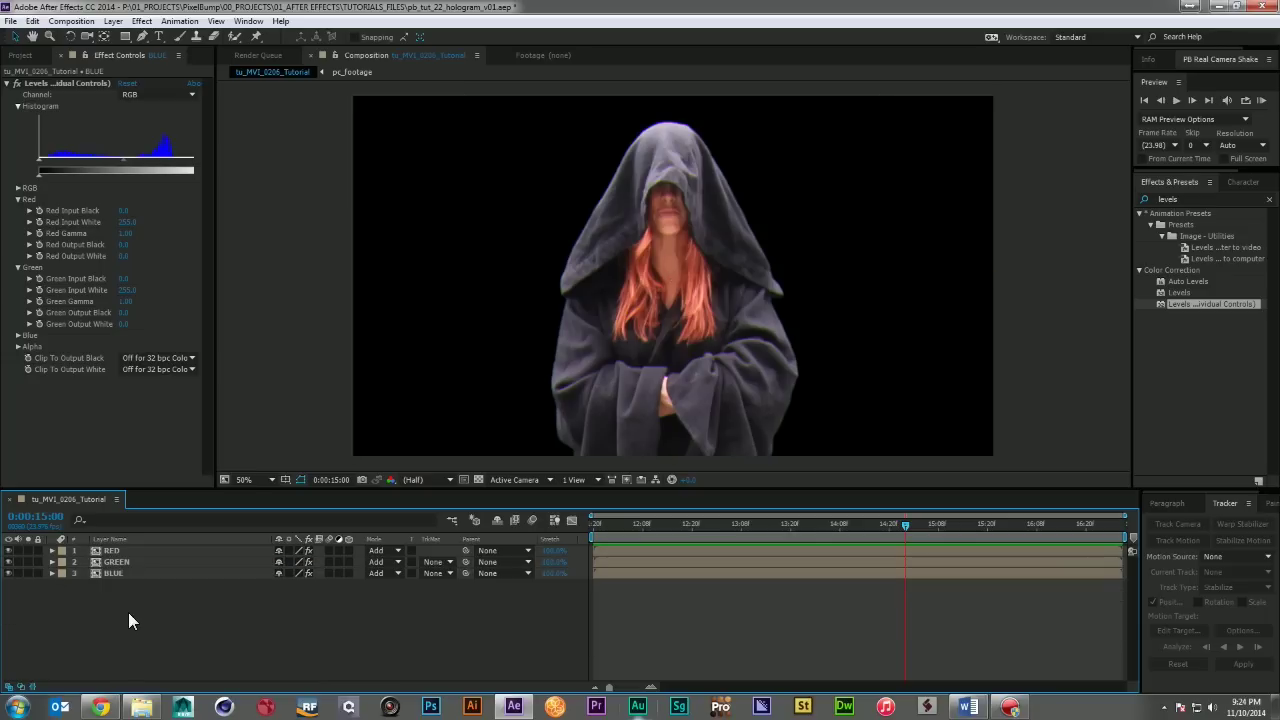
drag(620, 532, 516, 558)
drag(238, 626, 118, 536)
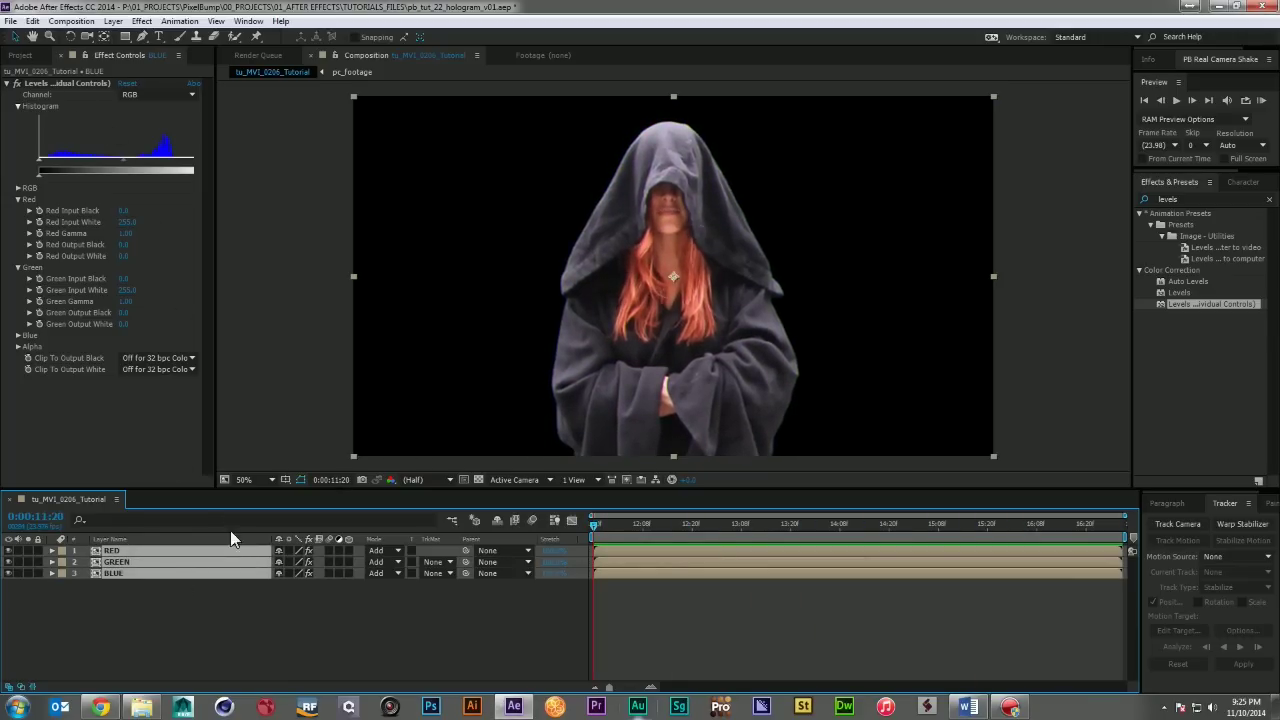
- Pre-compose the RED, GREEN and BLUE layers into pc_croma_effect
key(ctrl+shift+c)
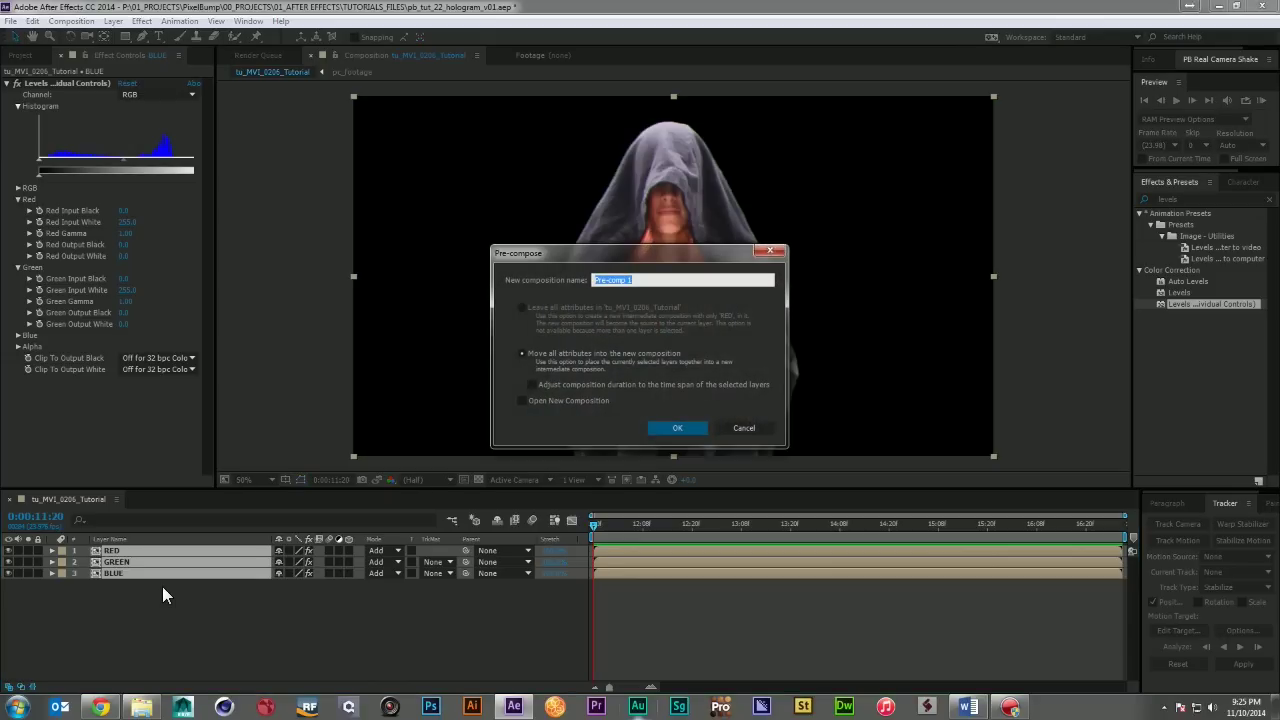
text(pc_croma_effect)
key(Return)
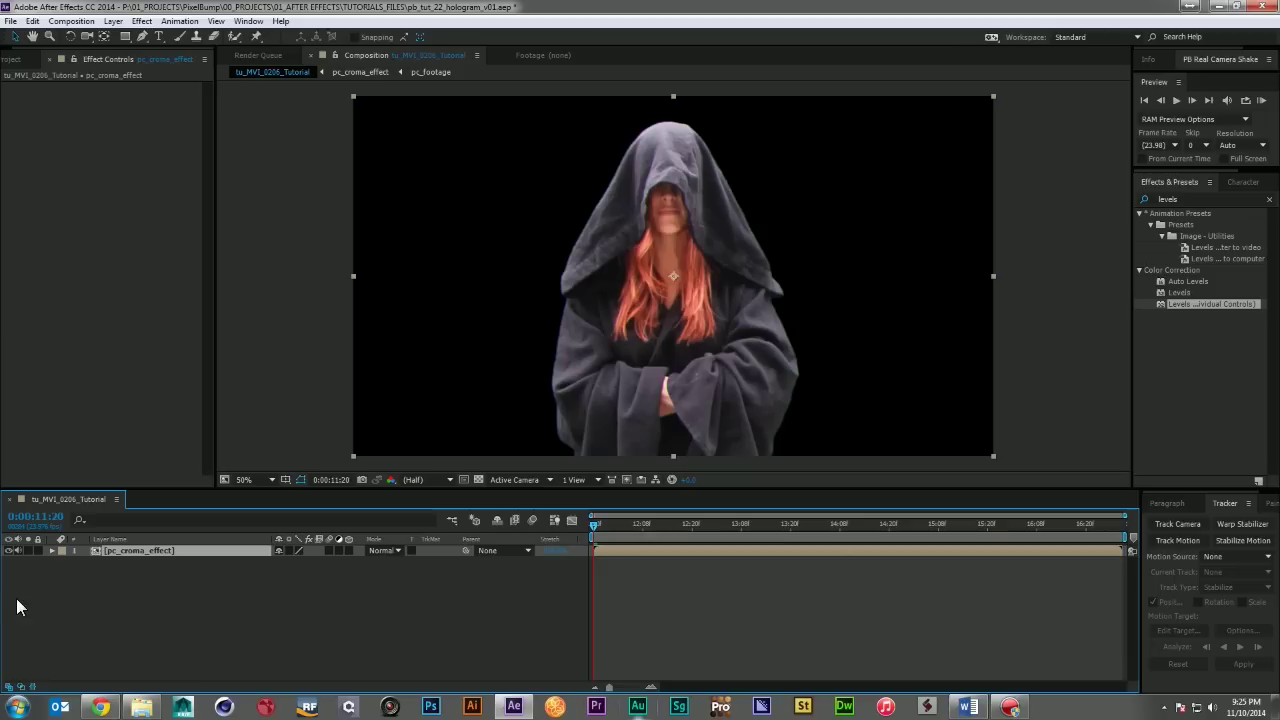
- Open pc_croma_effect, inspect the footage layers inside pc_footage, then return to pc_croma_effect
double_click(128, 548)
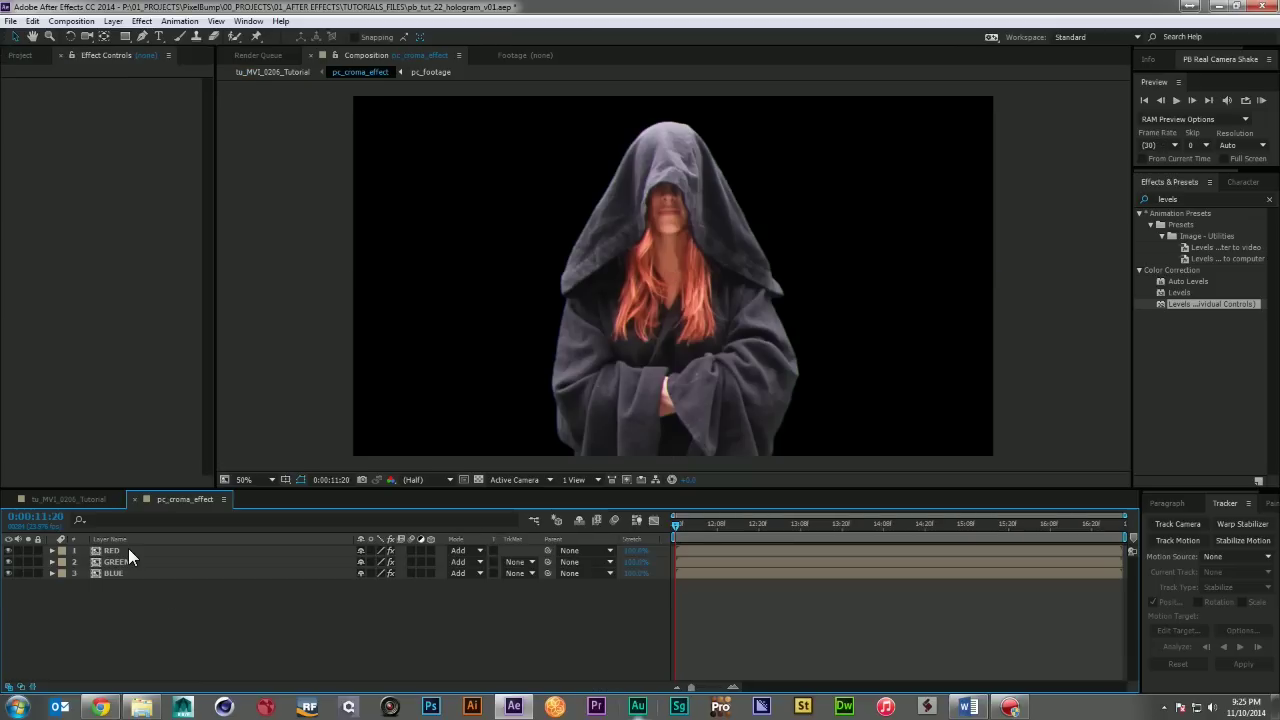
double_click(128, 548)
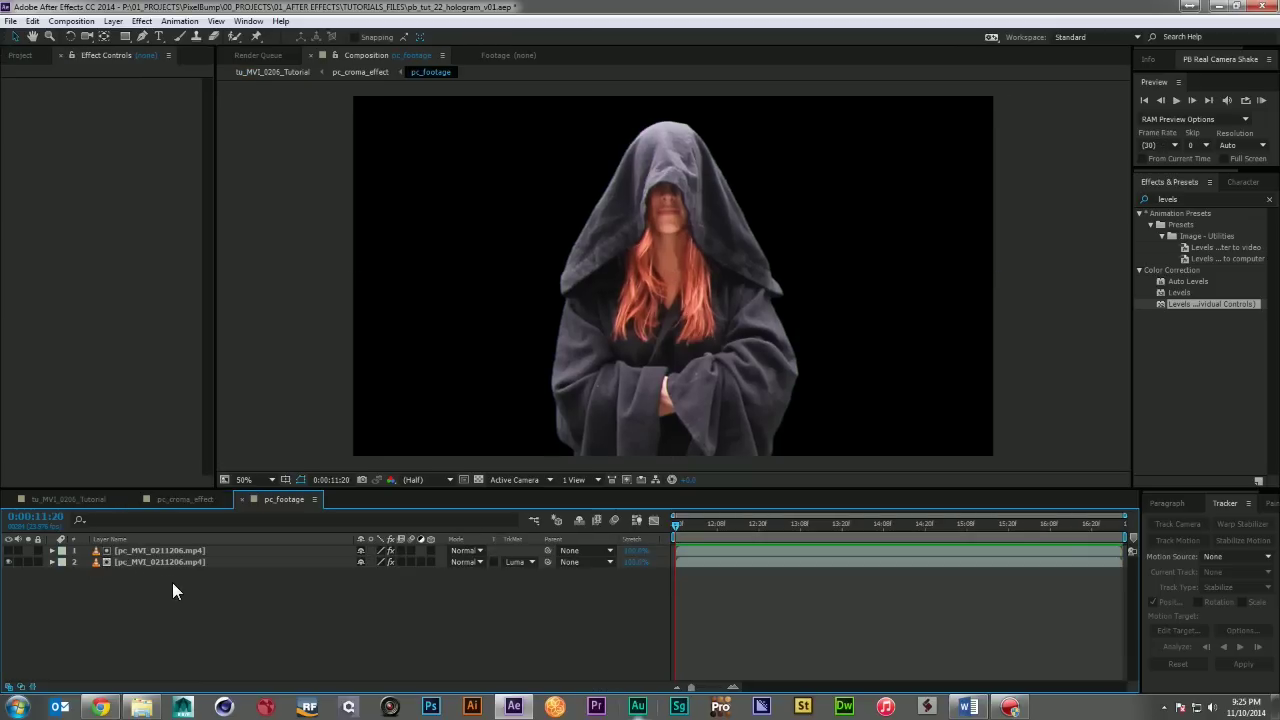
click(163, 562)
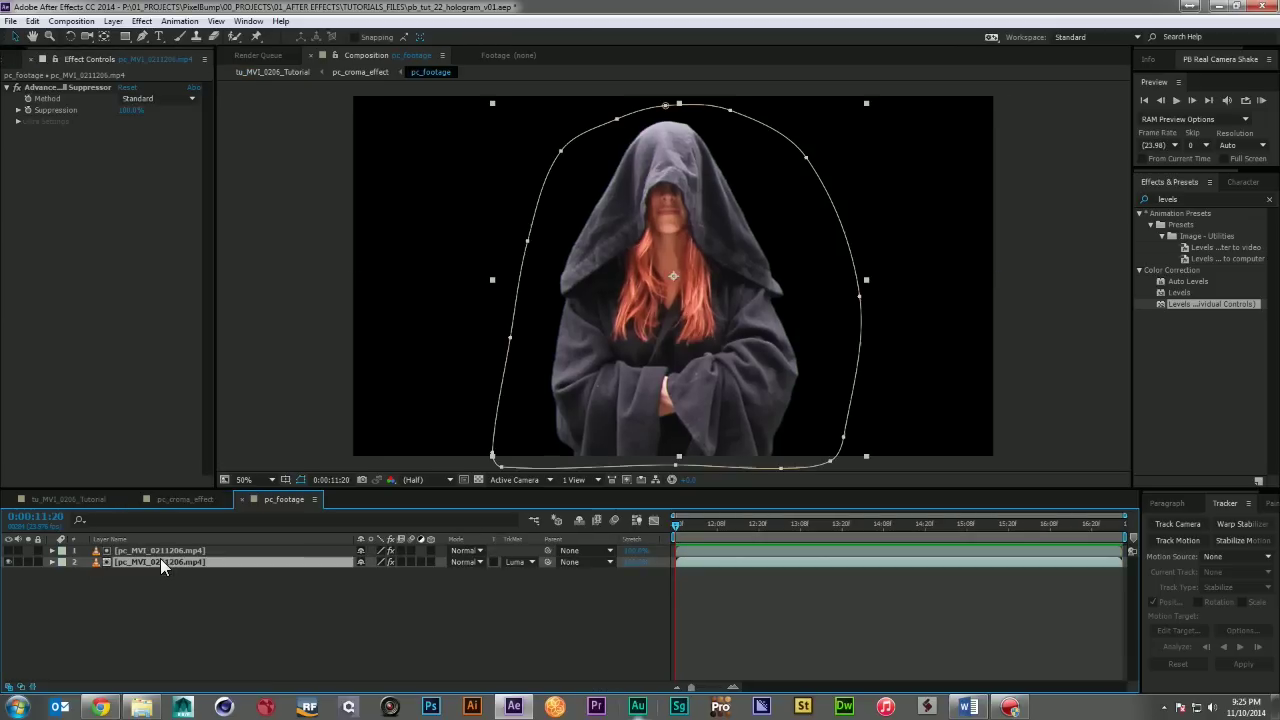
drag(170, 597, 142, 545)
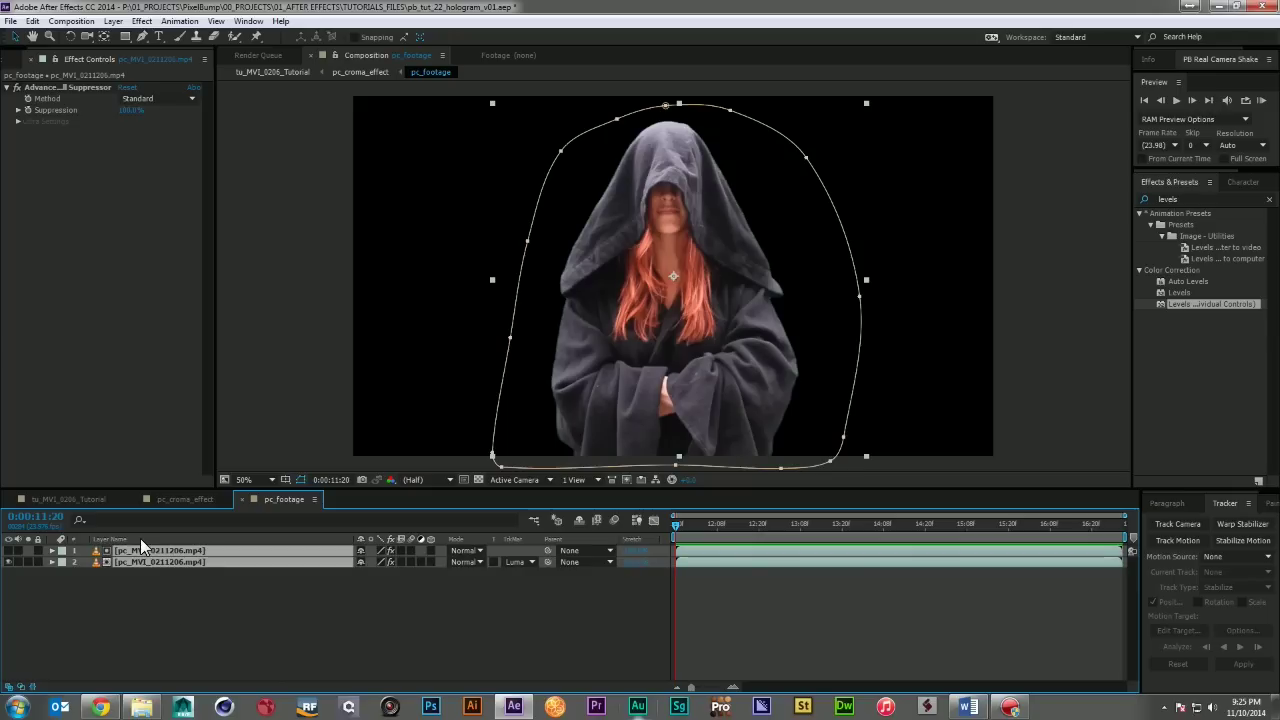
click(186, 500)
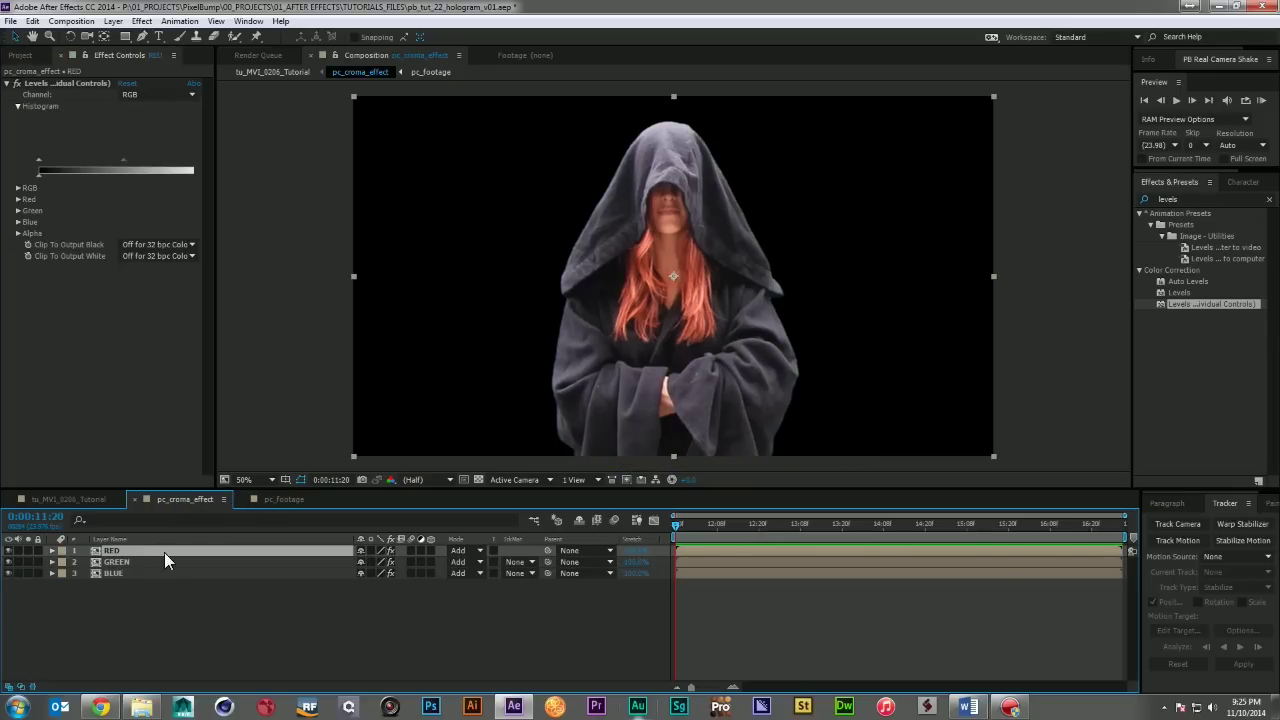
- Paste RED into the main composition, delete its Levels effect and set it to Stencil Alpha
click(90, 501)
key(ctrl+v)
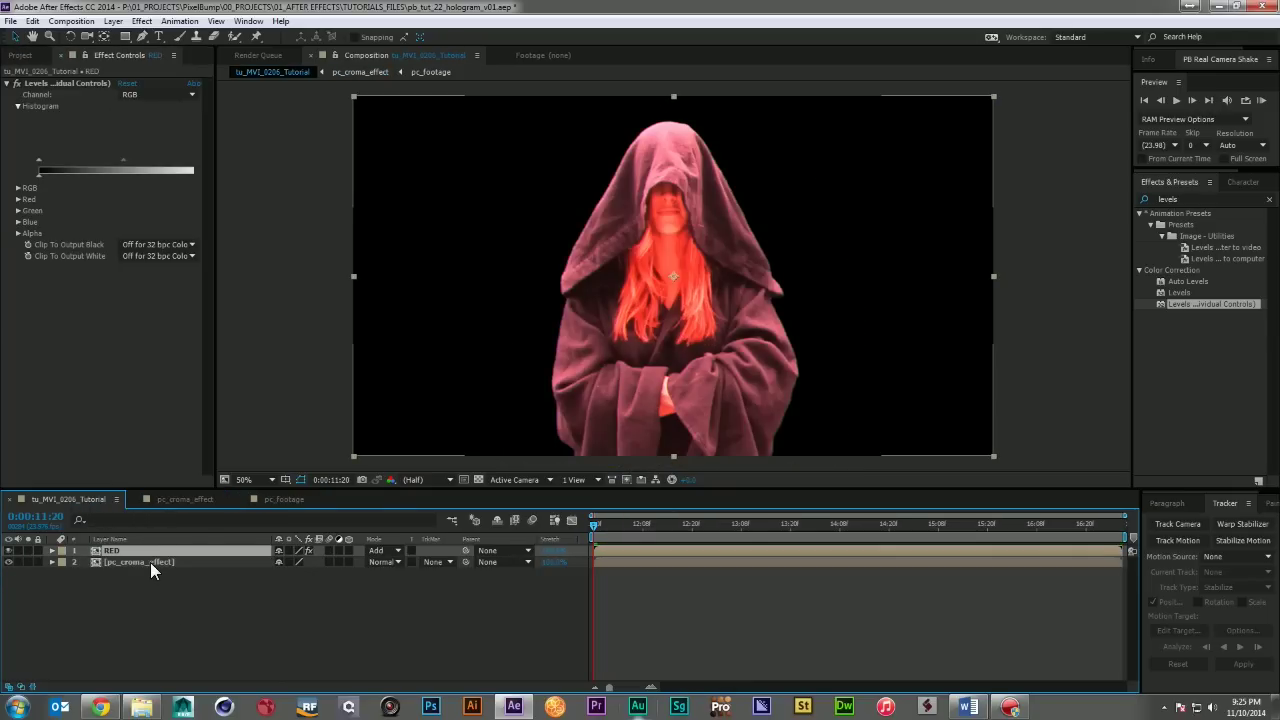
click(44, 84)
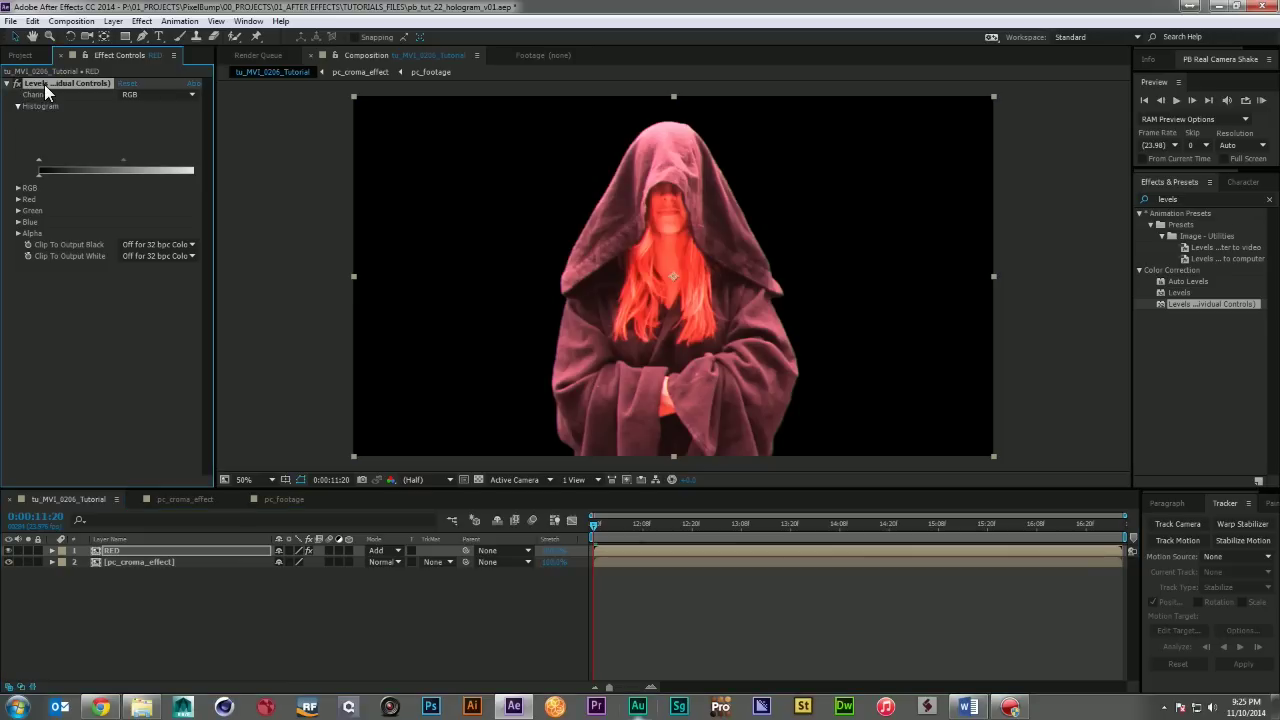
key(Delete)
click(386, 551)
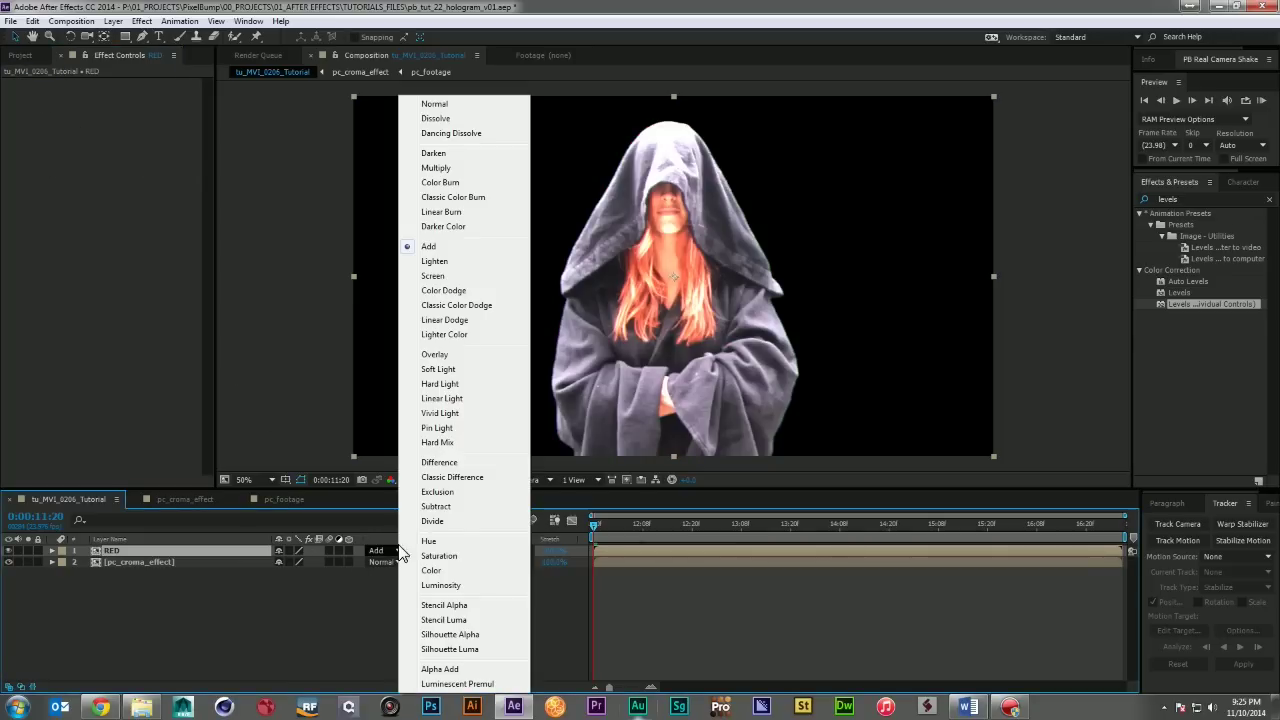
click(456, 604)
click(456, 600)
- Scrub and preview the result, toggling the transparency grid on and off
drag(608, 526, 550, 532)
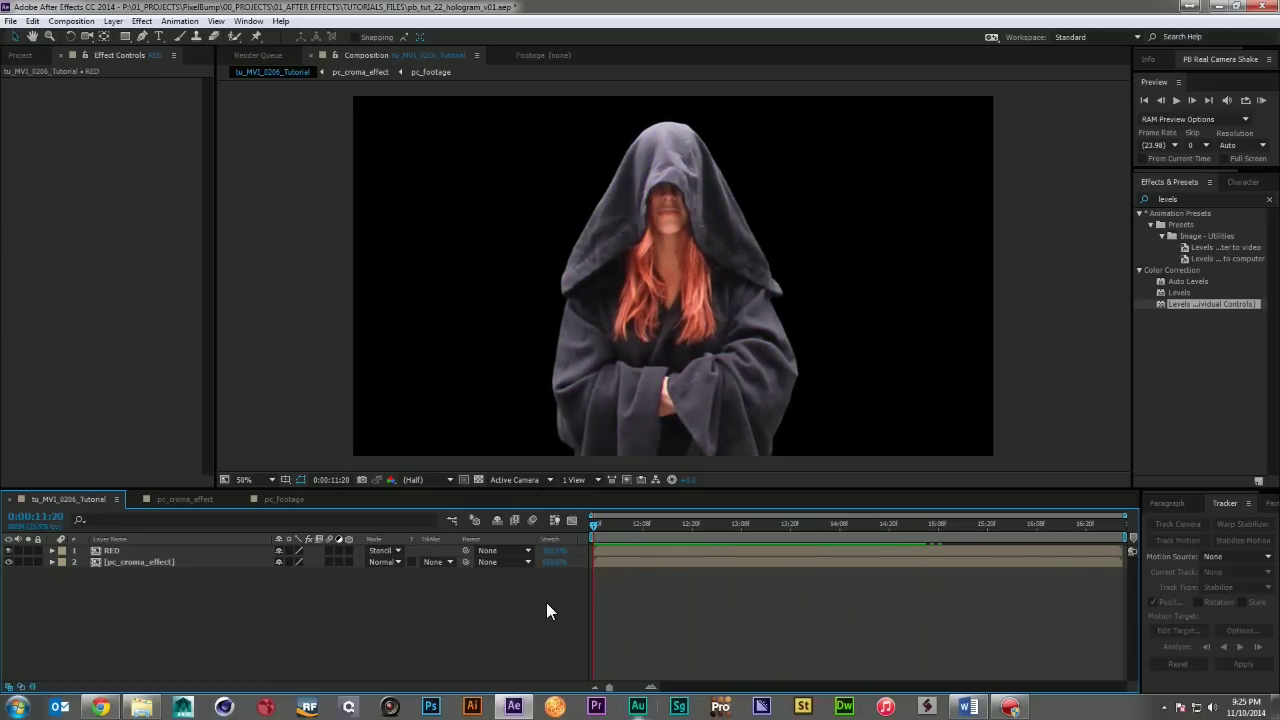
key(space)
click(478, 479)
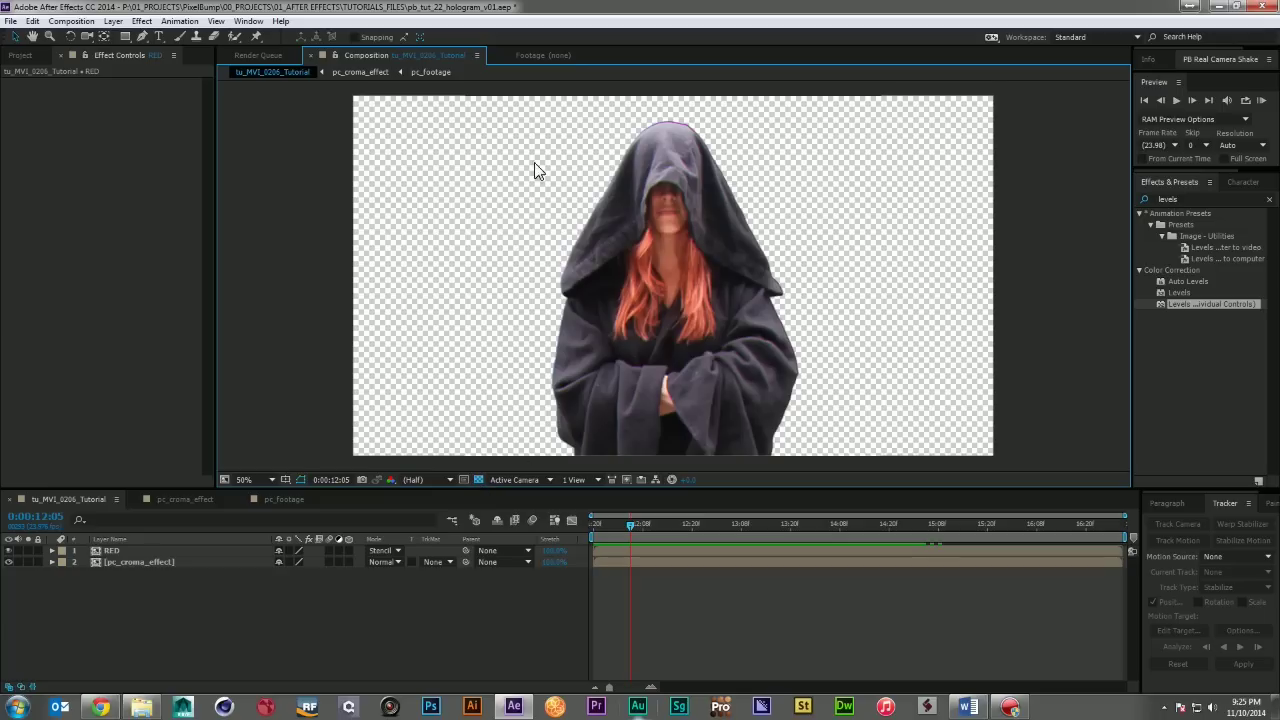
click(478, 480)
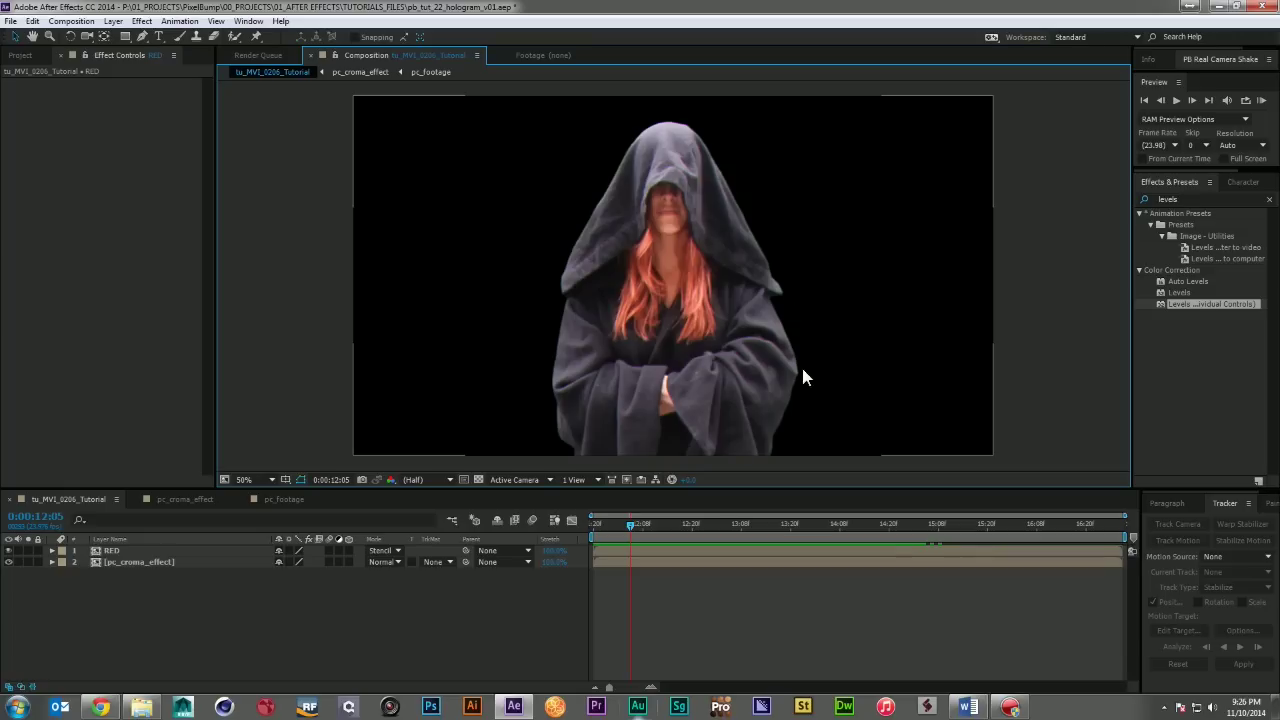
- Rename the pasted RED layer to STENCIL
click(115, 550)
key(Return)
text(STENCIL)
key(Return)
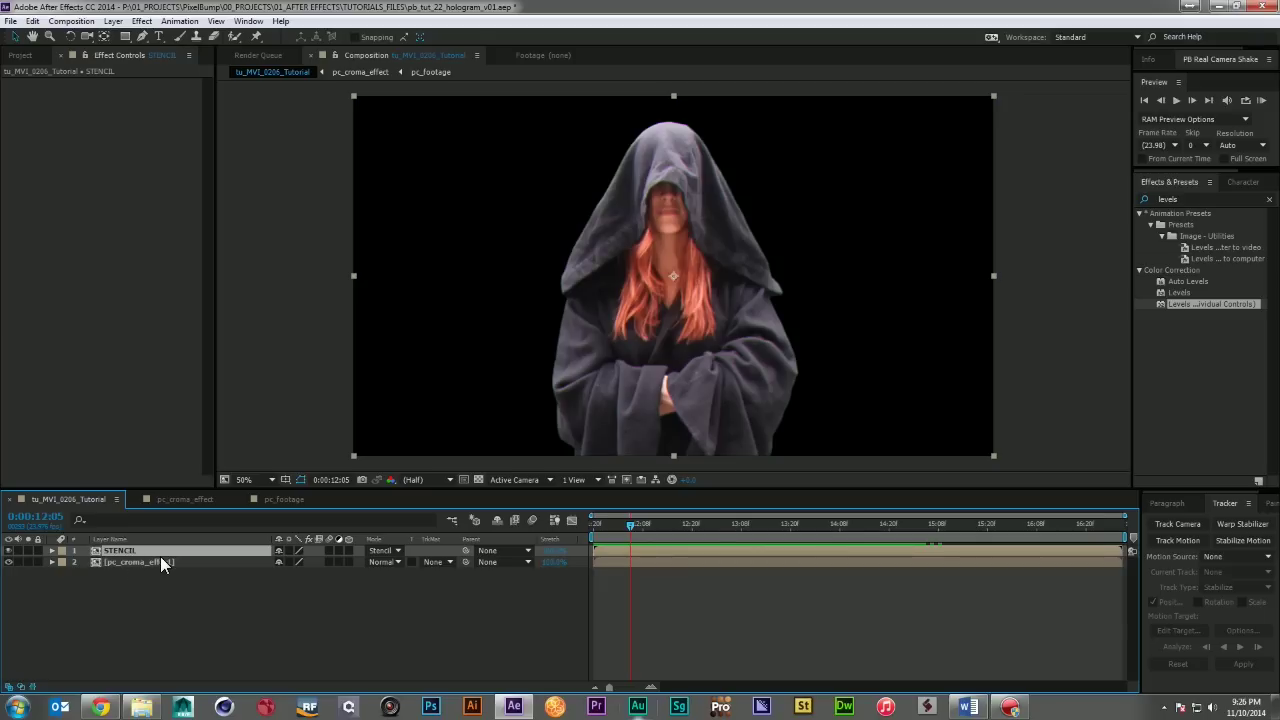
- Duplicate the pc_croma_effect layer and hide the upper copy
click(160, 558)
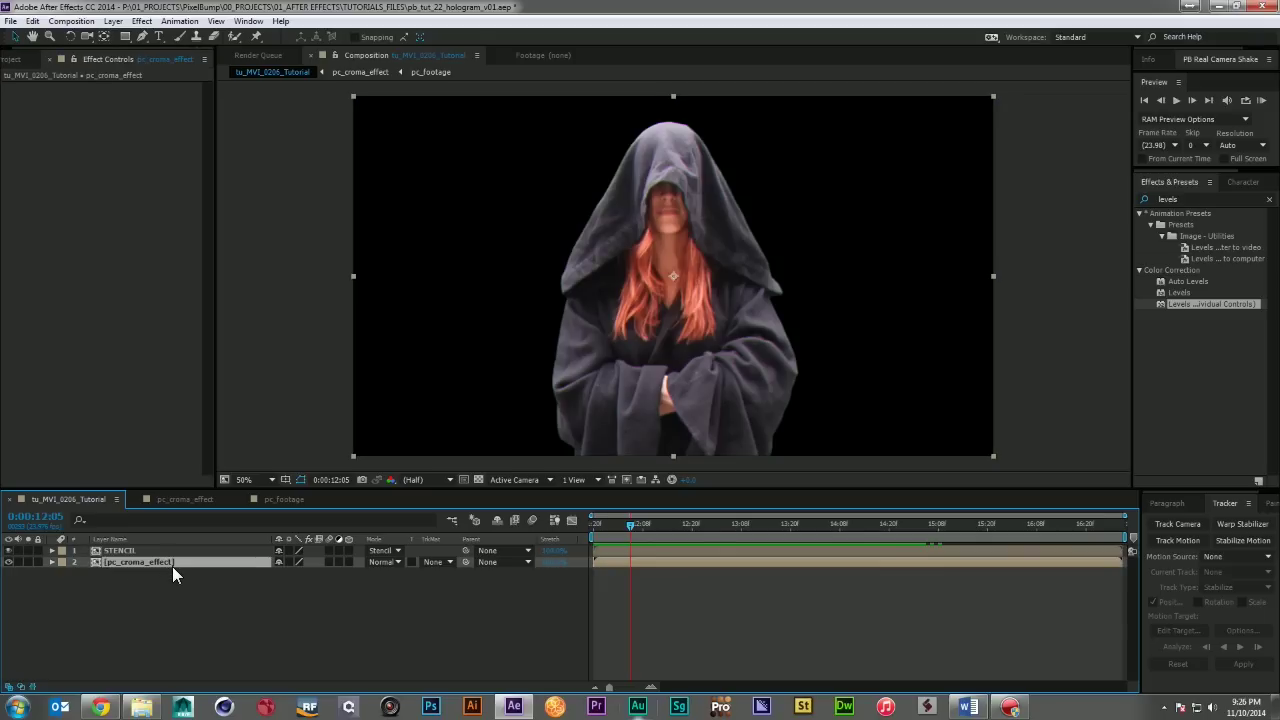
key(ctrl+d)
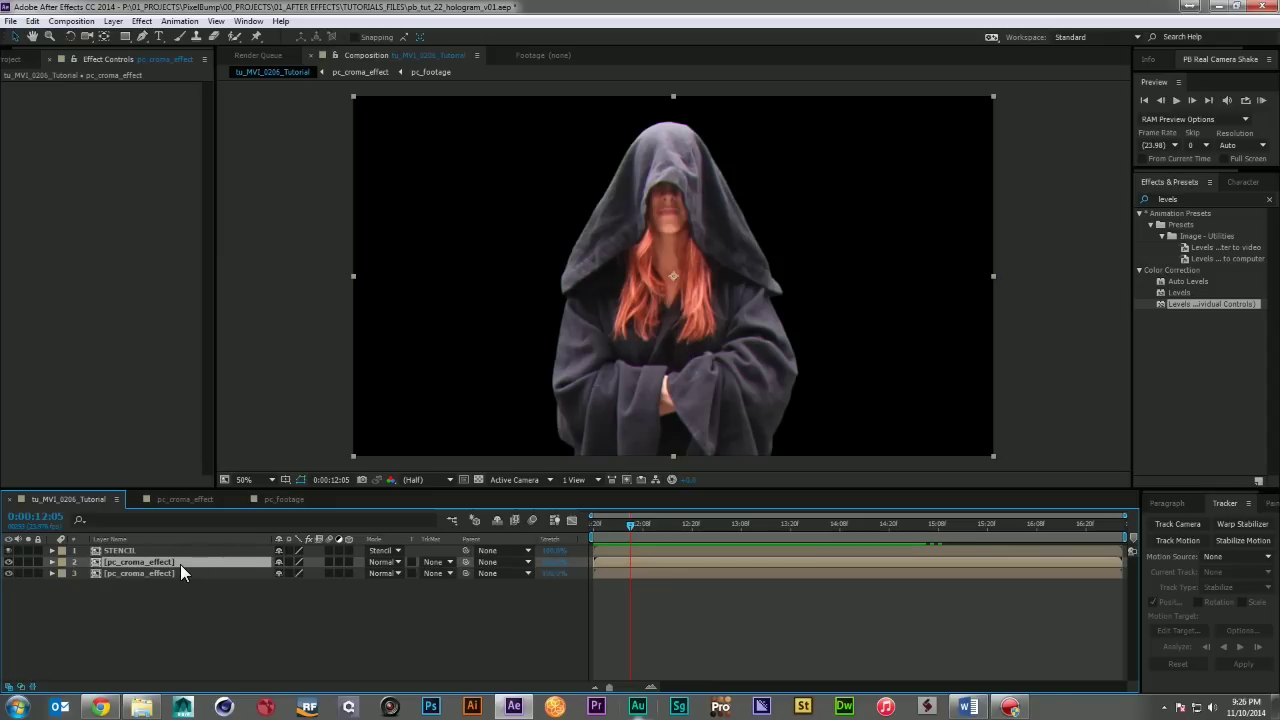
click(8, 562)
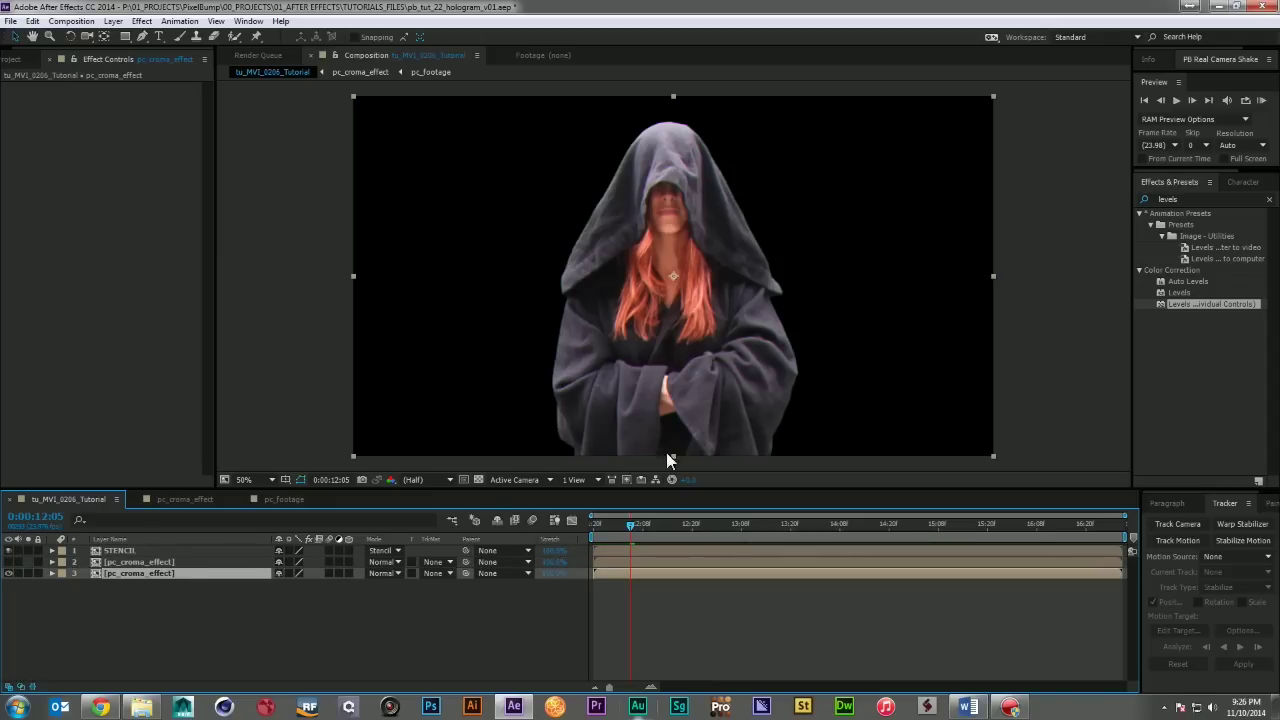
- Tint the lower copy with Map Black To dark blue 010A29 and Amount to Tint 0%
double_click(1200, 200)
text(tint)
drag(1175, 270, 162, 570)
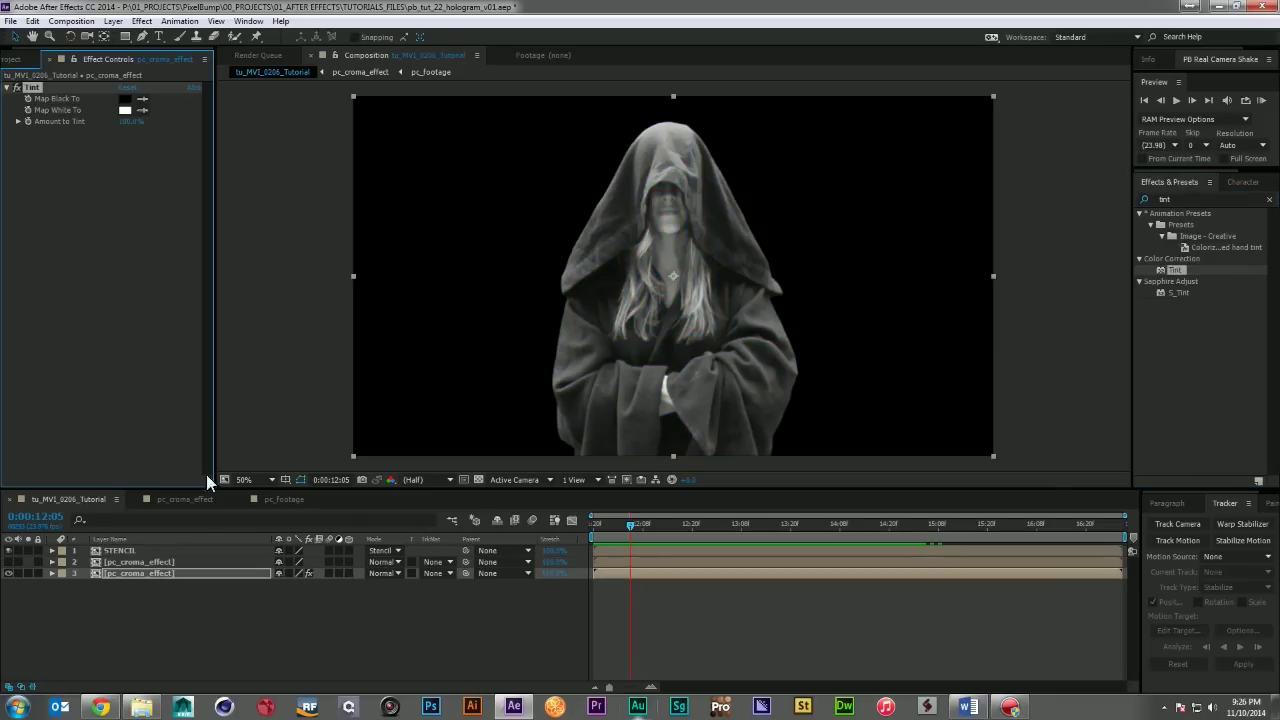
click(125, 98)
click(224, 348)
mouse_move(198, 394)
mouse_down()
mouse_move(185, 373)
mouse_move(207, 431)
mouse_up()
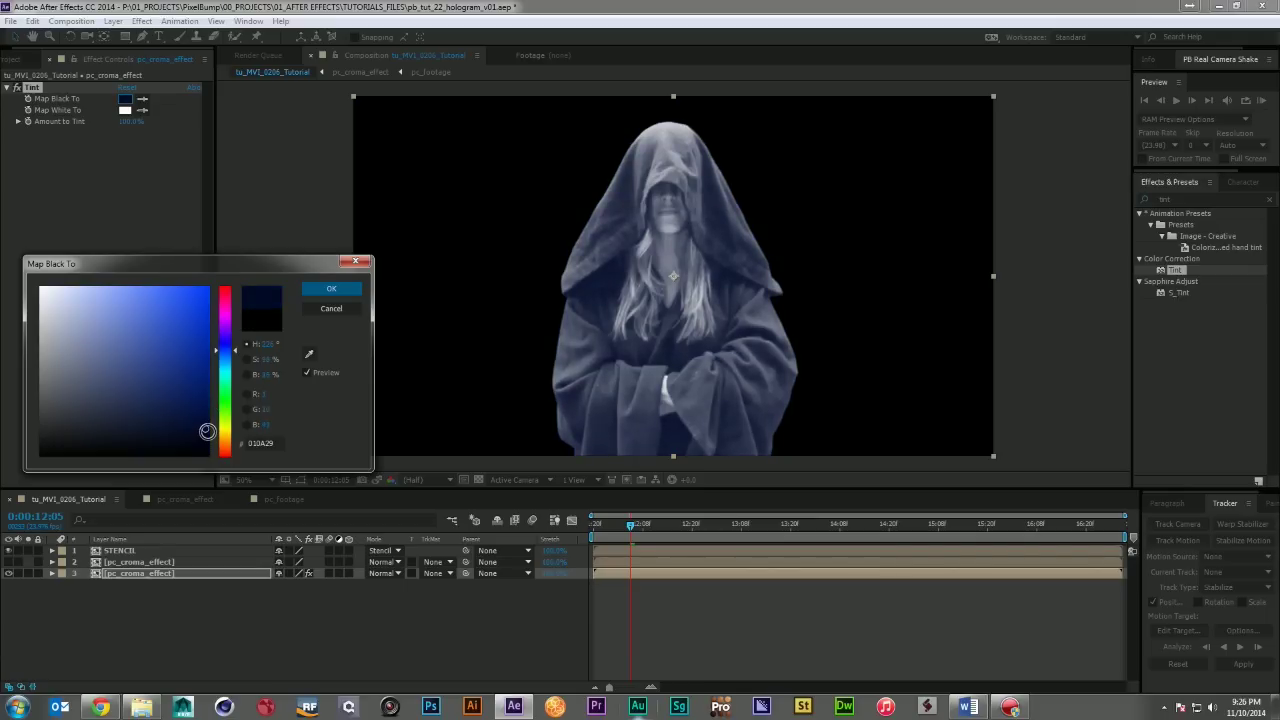
click(331, 288)
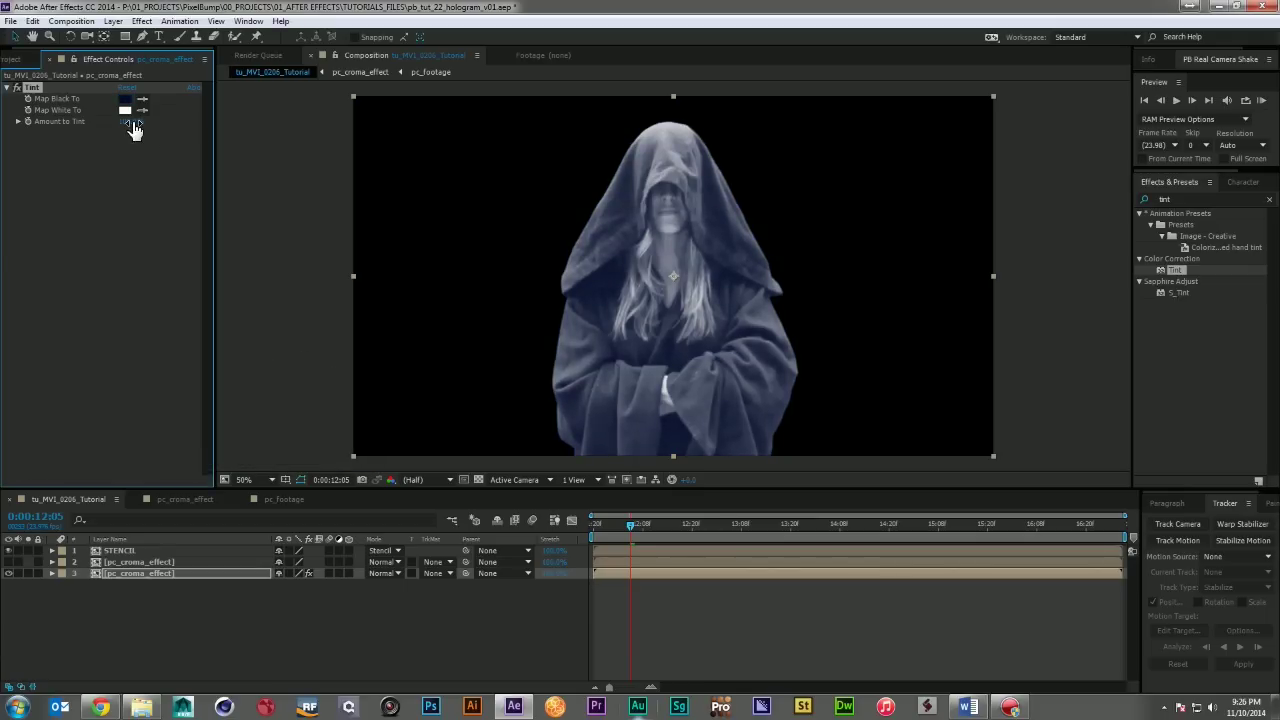
drag(132, 123, 119, 125)
drag(111, 125, 181, 115)
- Unhide the upper pc_croma_effect copy and tint it with Map White To dark navy 1E2738
click(8, 562)
click(150, 562)
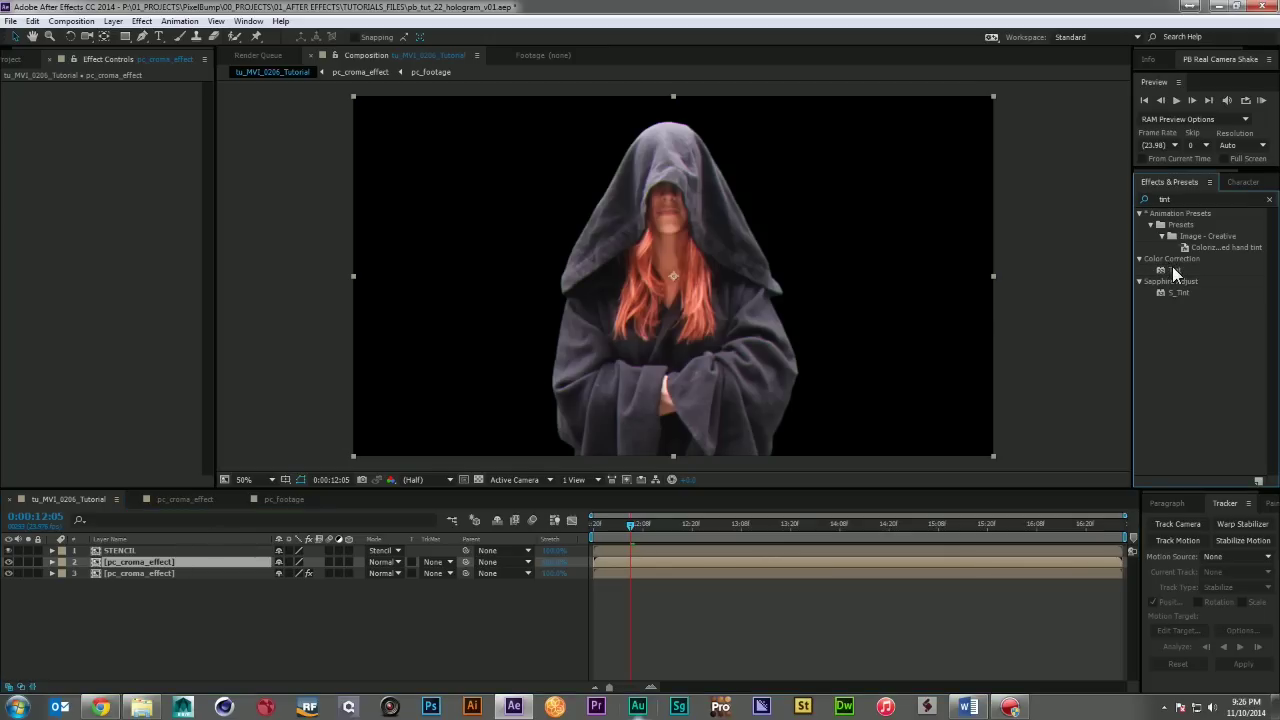
drag(1172, 266, 156, 256)
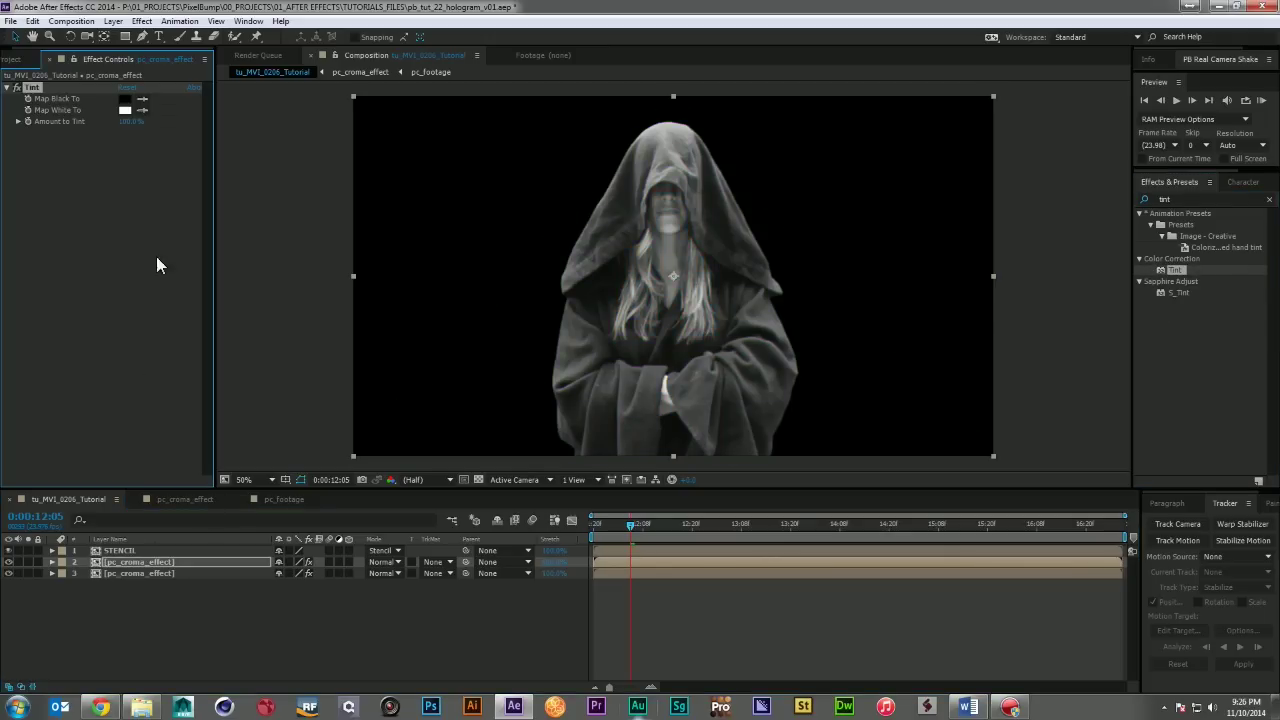
click(125, 110)
drag(142, 414, 16, 407)
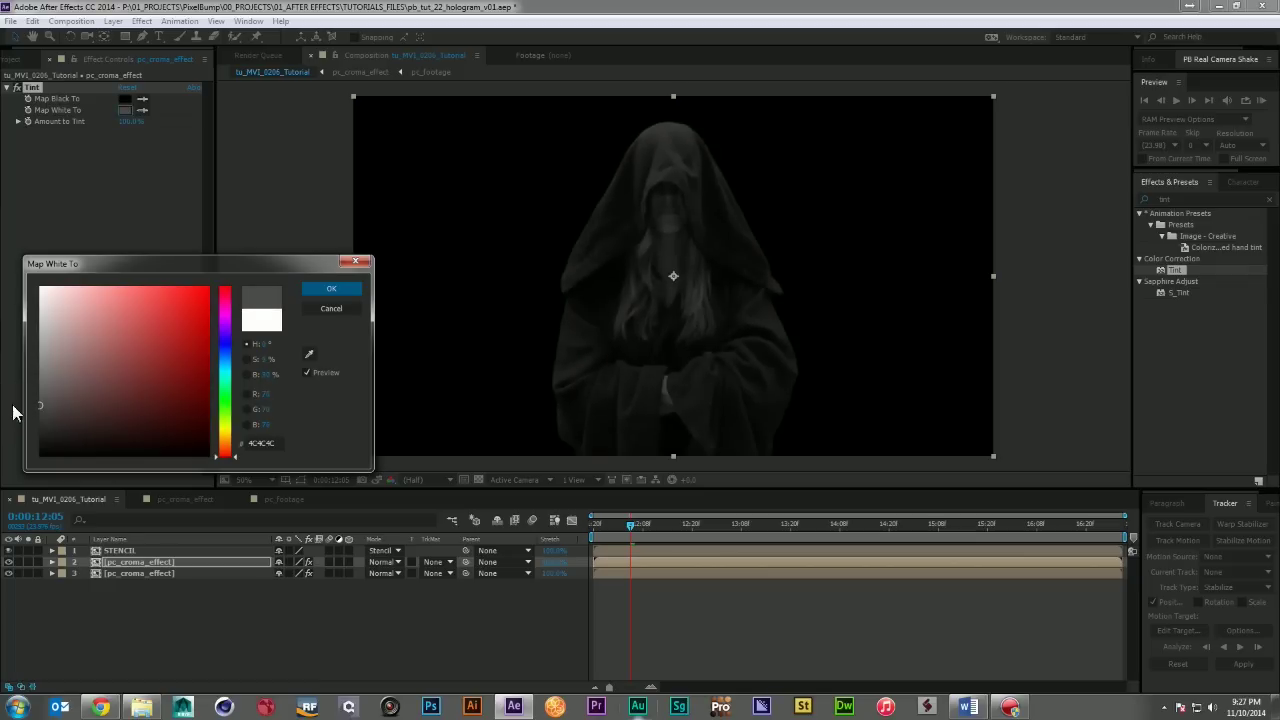
drag(224, 424, 229, 352)
drag(153, 403, 125, 419)
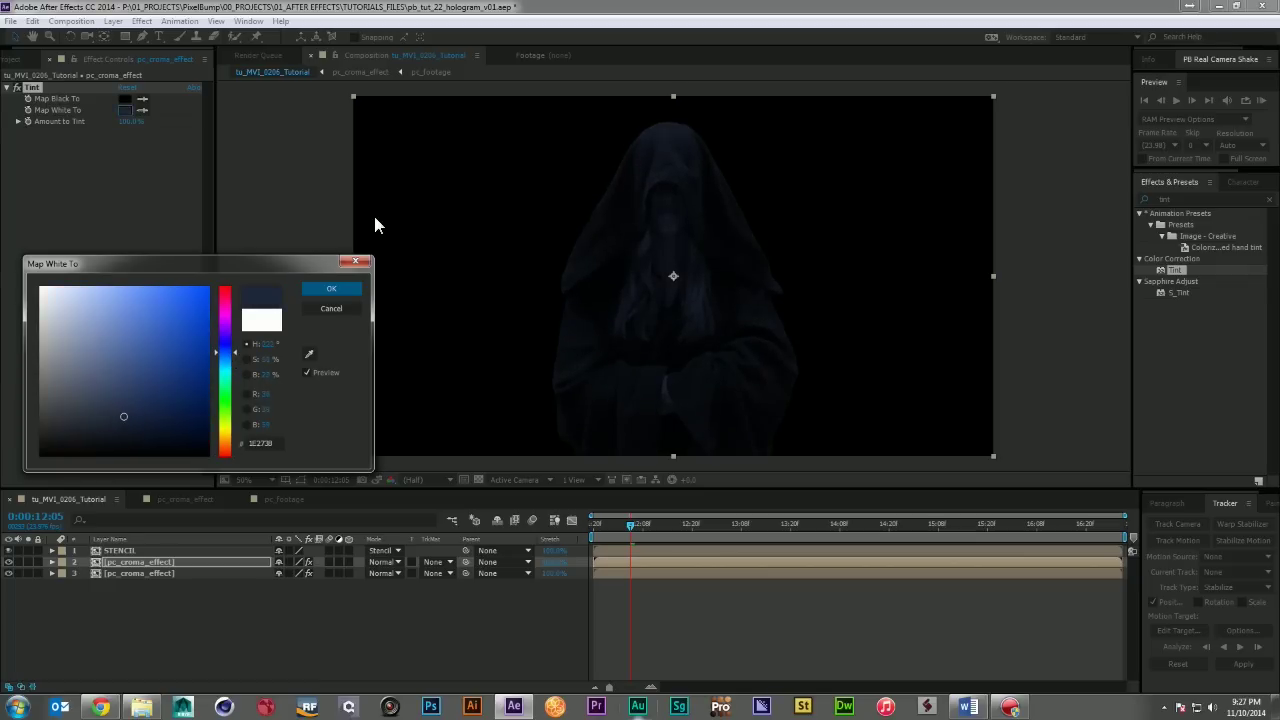
click(331, 288)
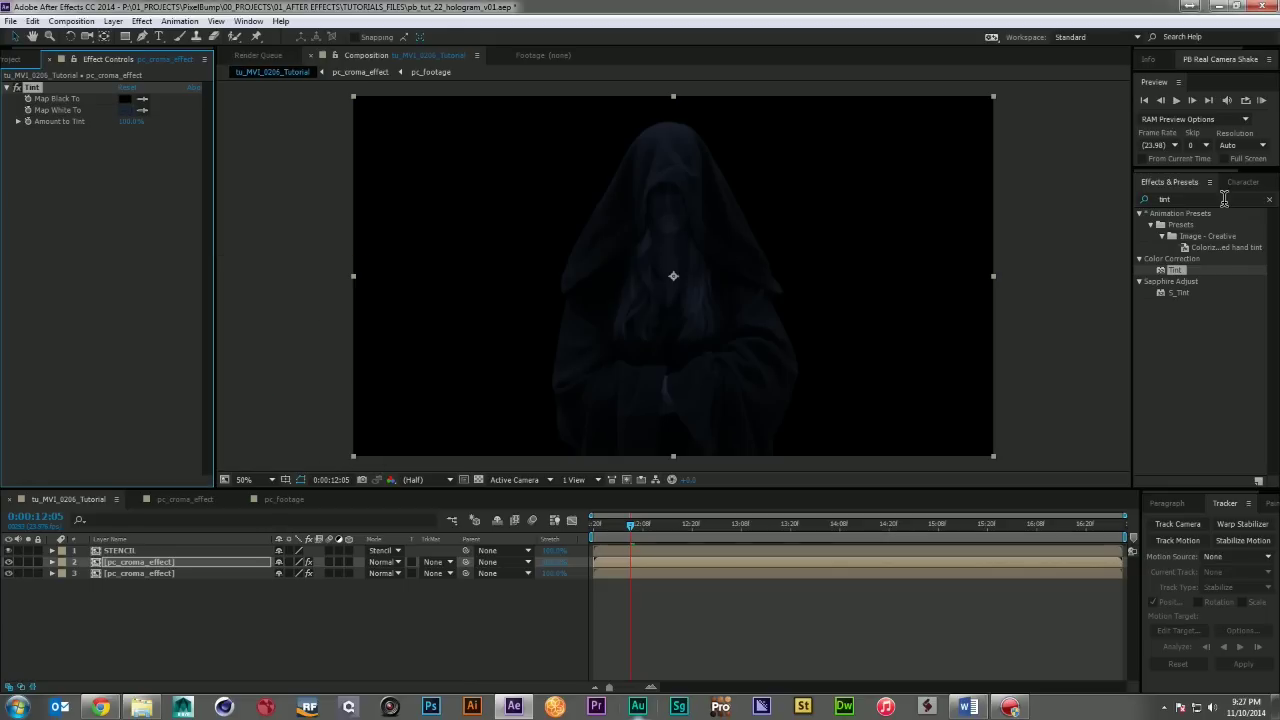
click(1202, 203)
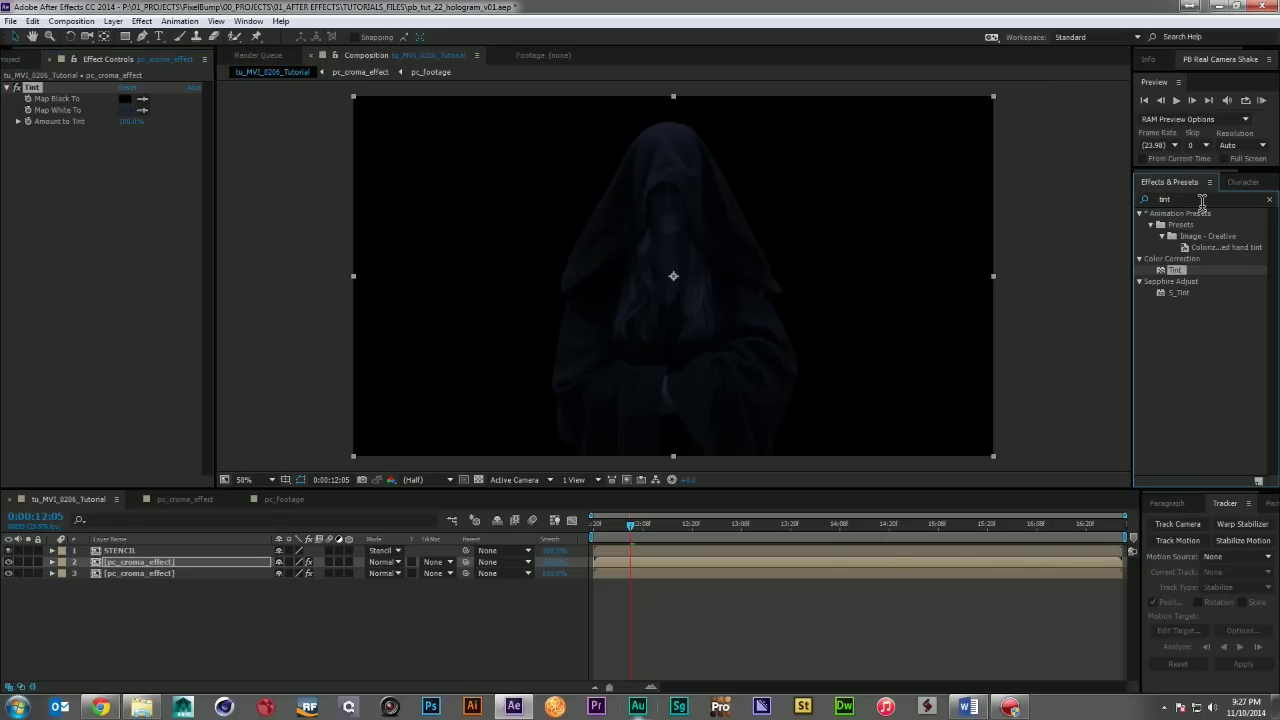
- Search for Venetian Blinds and apply it to the upper pc_croma_effect copy
key(ctrl+a)
text(v)
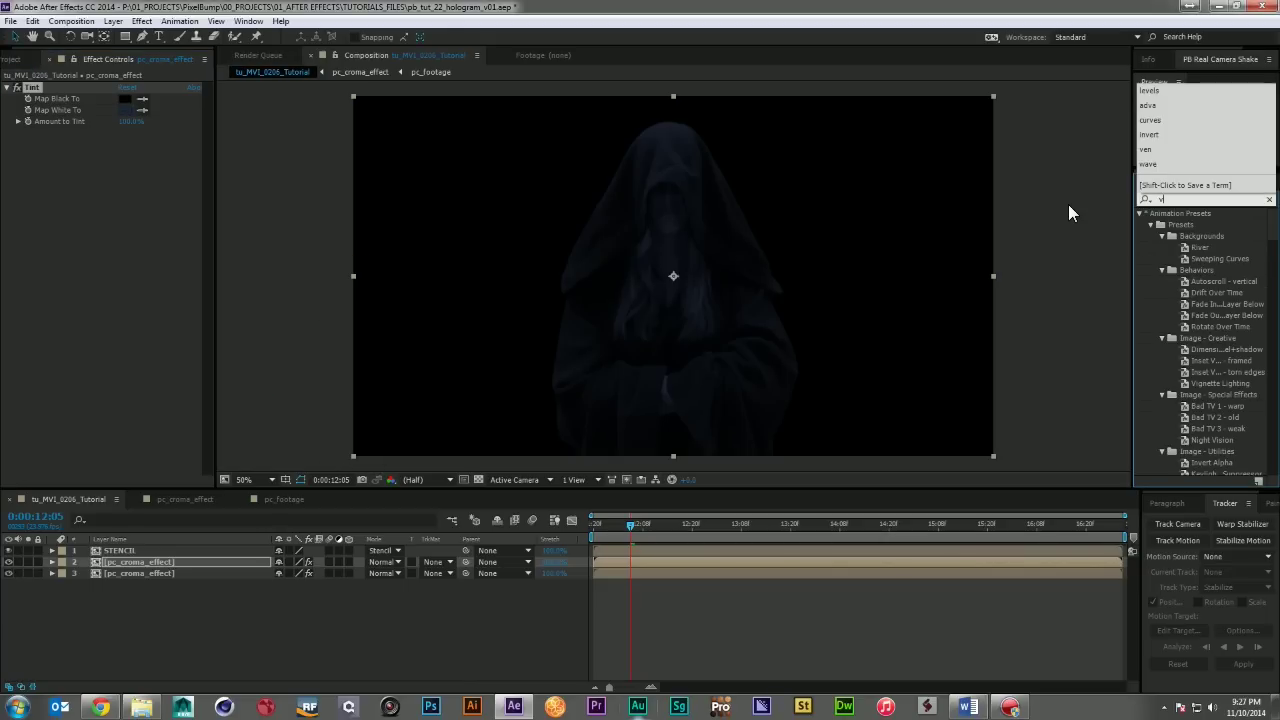
text(ent)
key(BackSpace)
click(1178, 270)
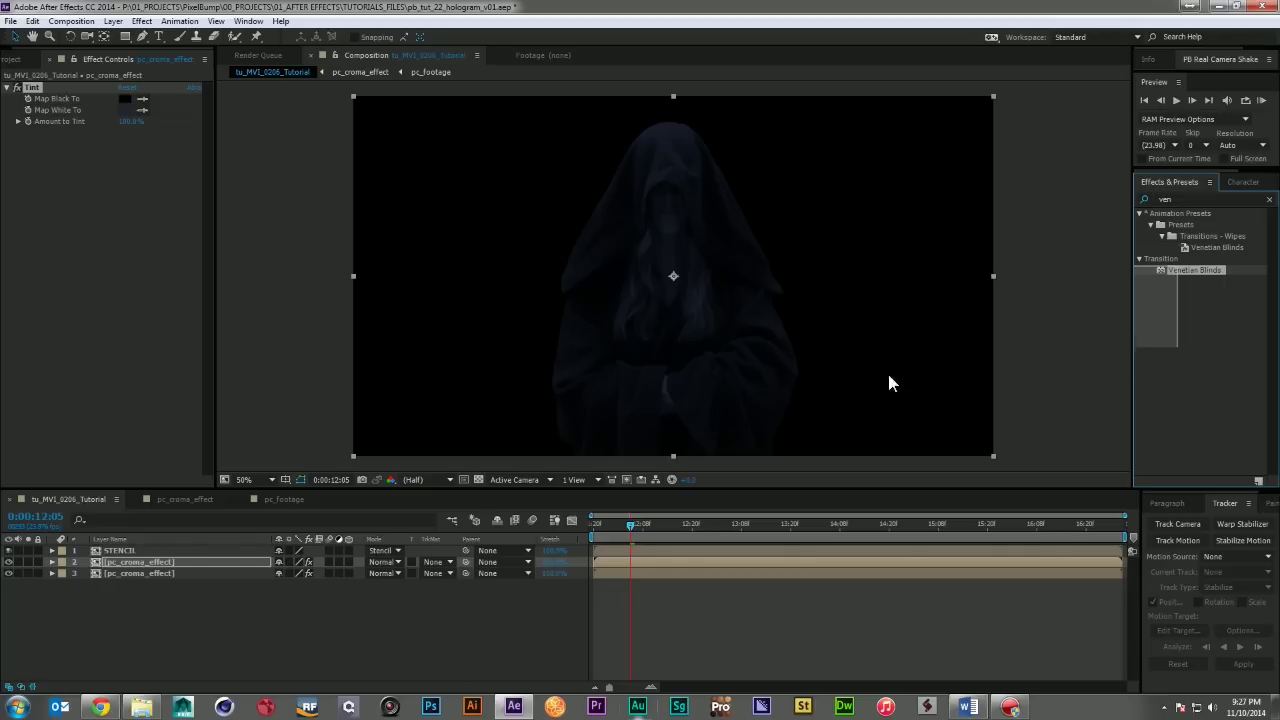
drag(1174, 287, 178, 560)
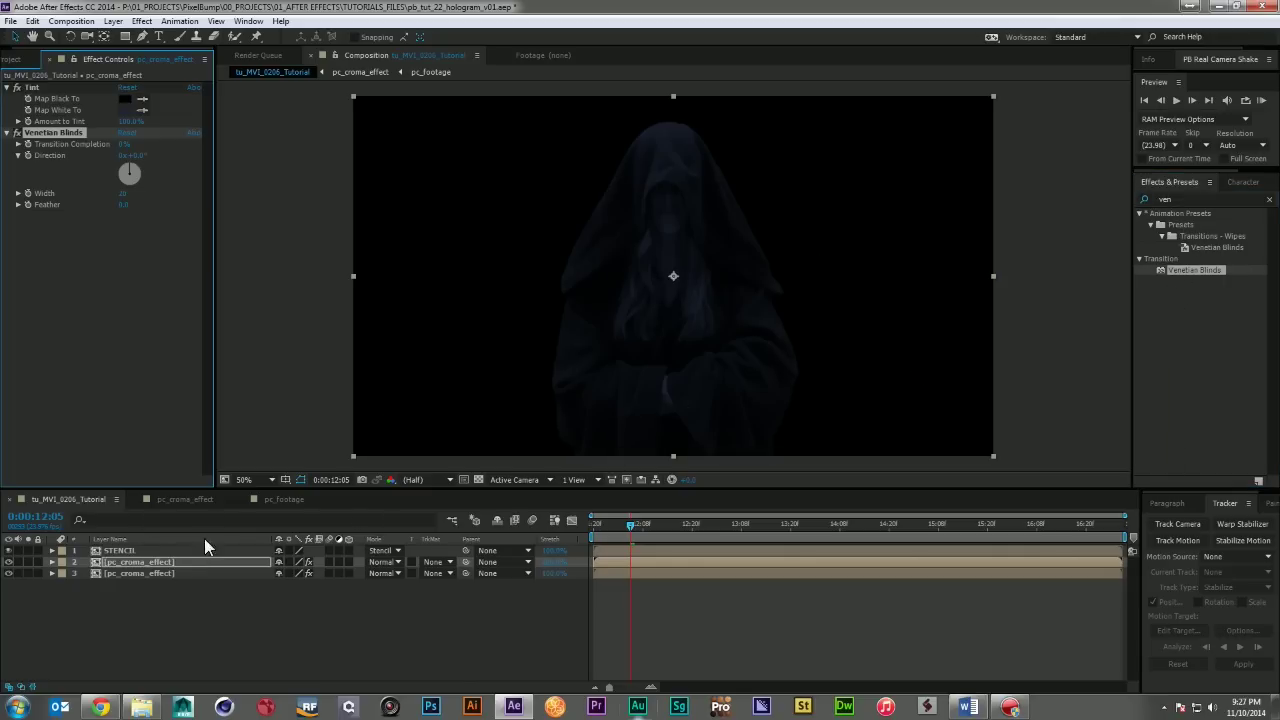
- Set the blinds to 90° direction, 50% transition completion, a narrower width and feather 1
click(135, 156)
key(Return)
click(122, 144)
text(50)
key(Return)
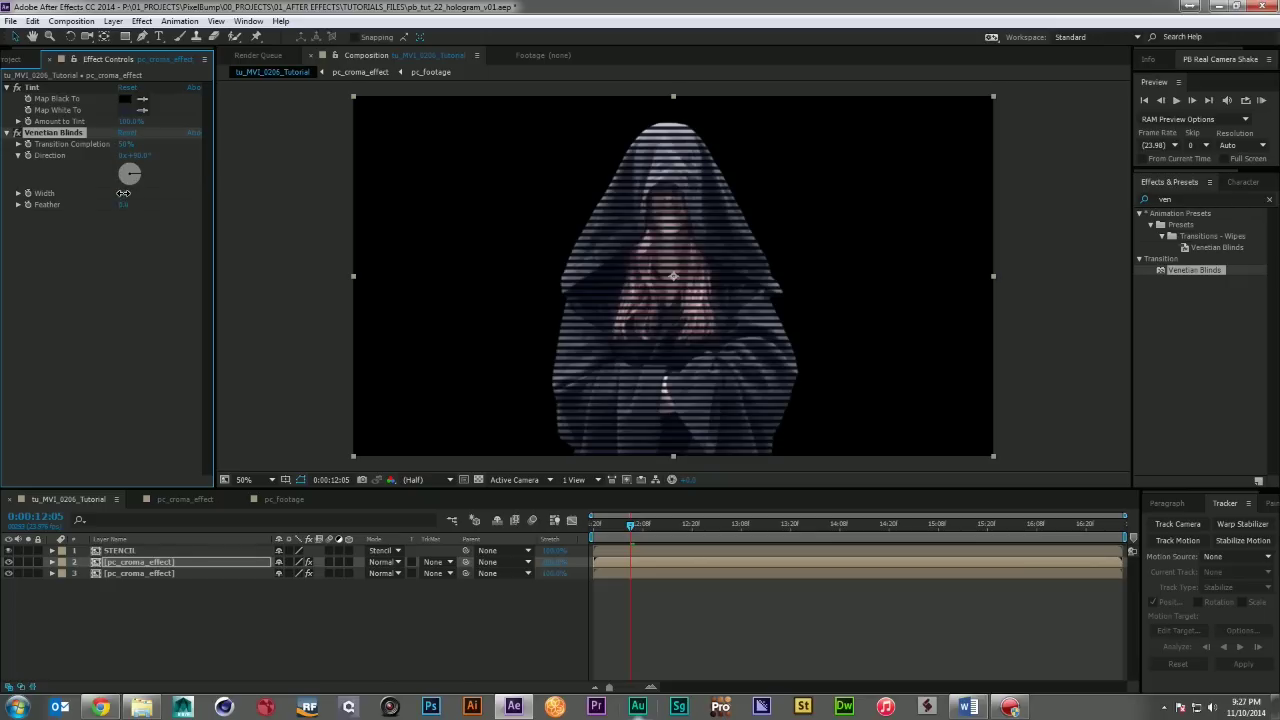
drag(118, 193, 113, 193)
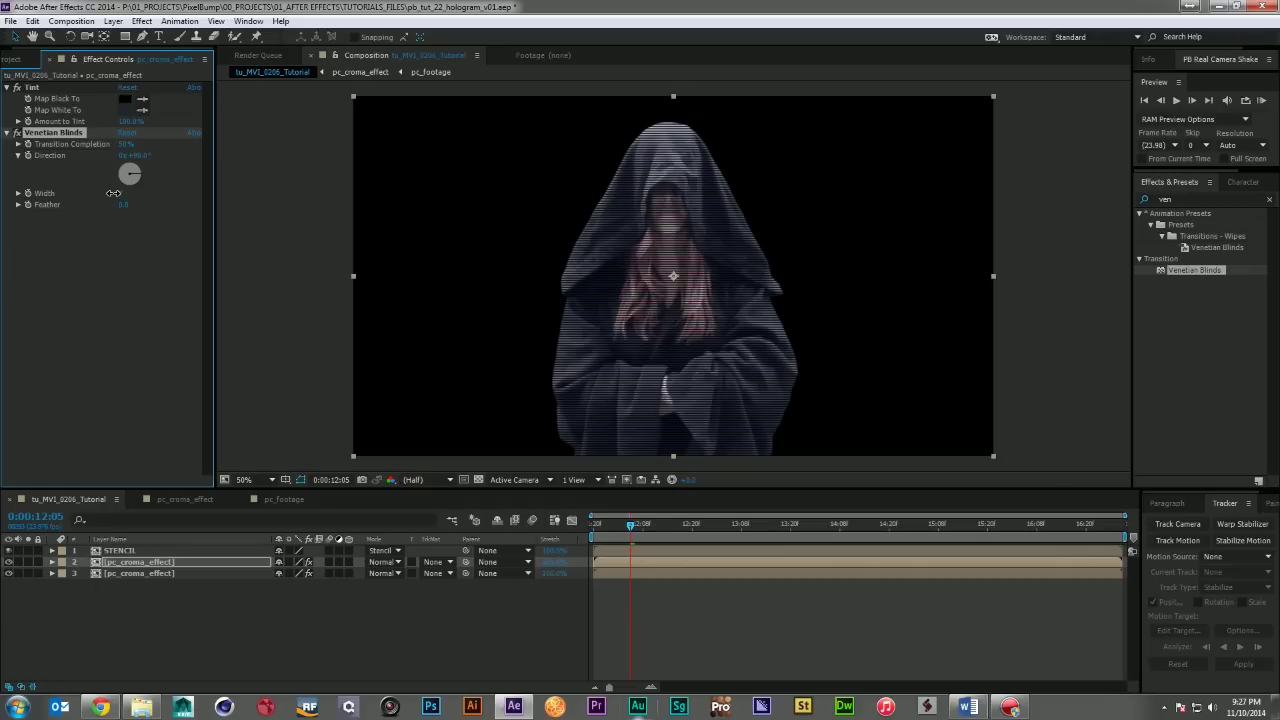
click(121, 193)
key(Return)
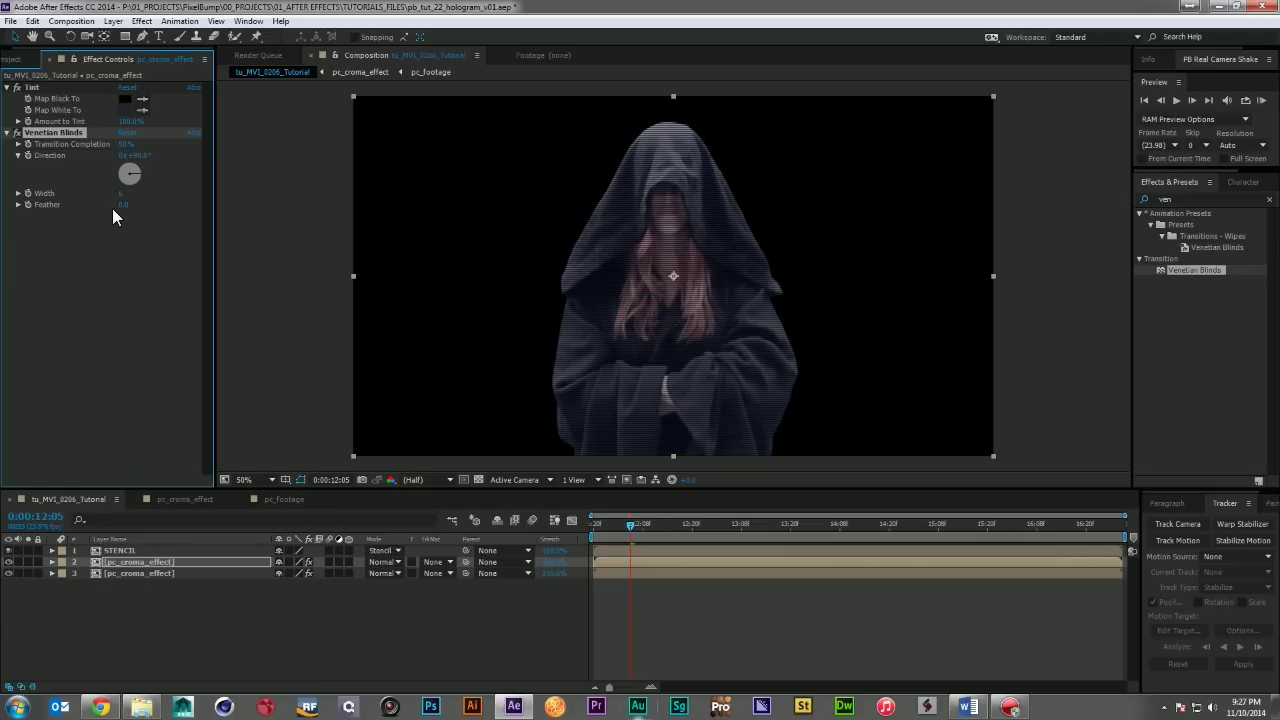
click(127, 210)
text(1)
click(132, 222)
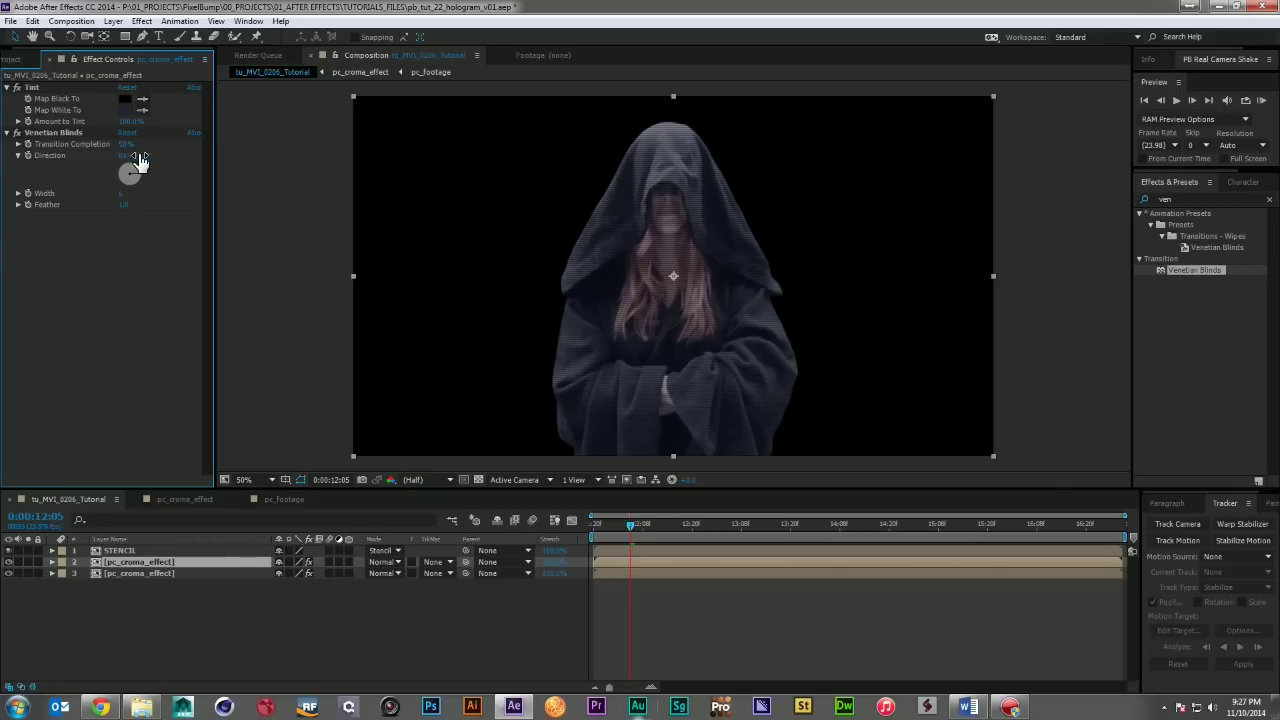
click(297, 623)
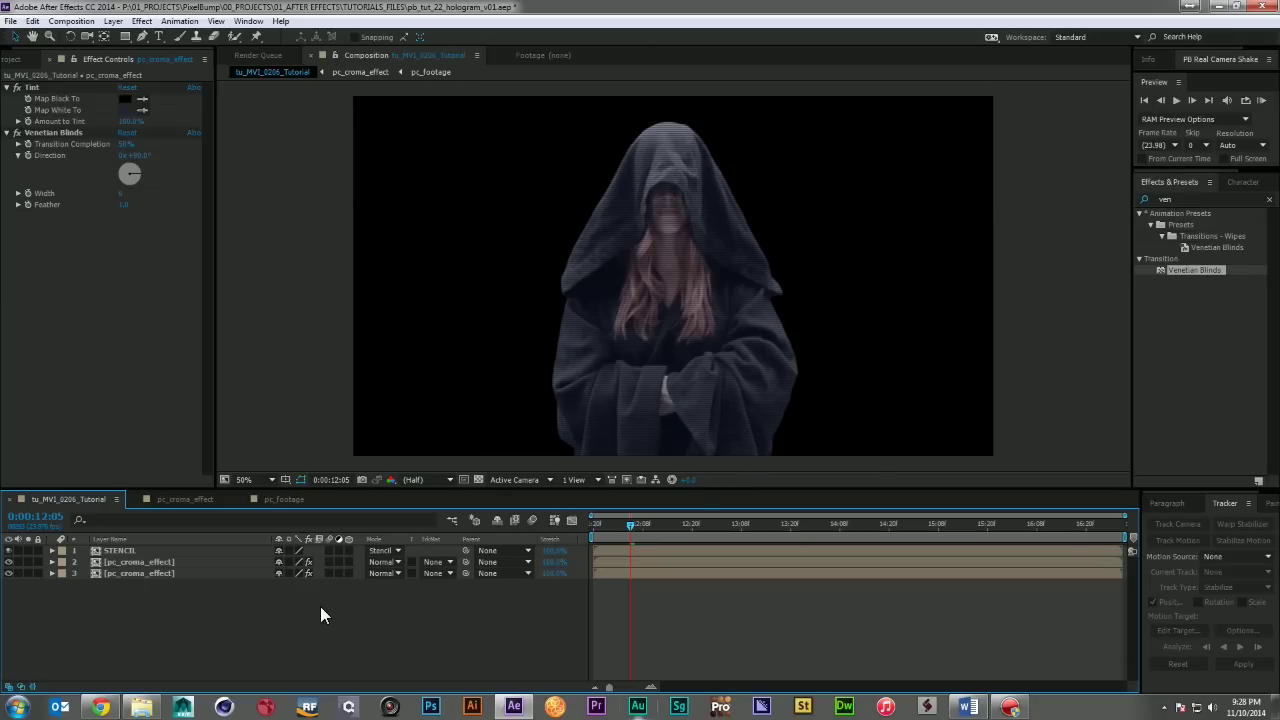
- Create a white (FFFFFF) solid named Wide_scanline
key(ctrl+y)
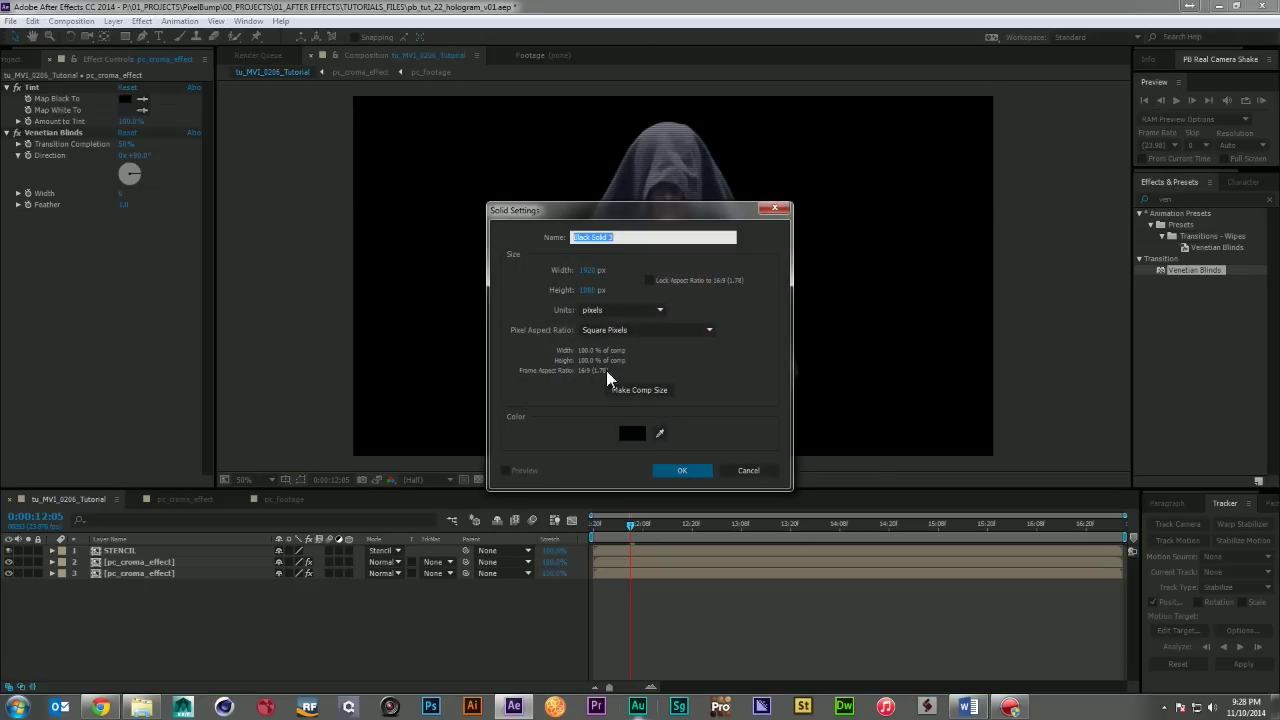
click(632, 433)
text(FFFFFF)
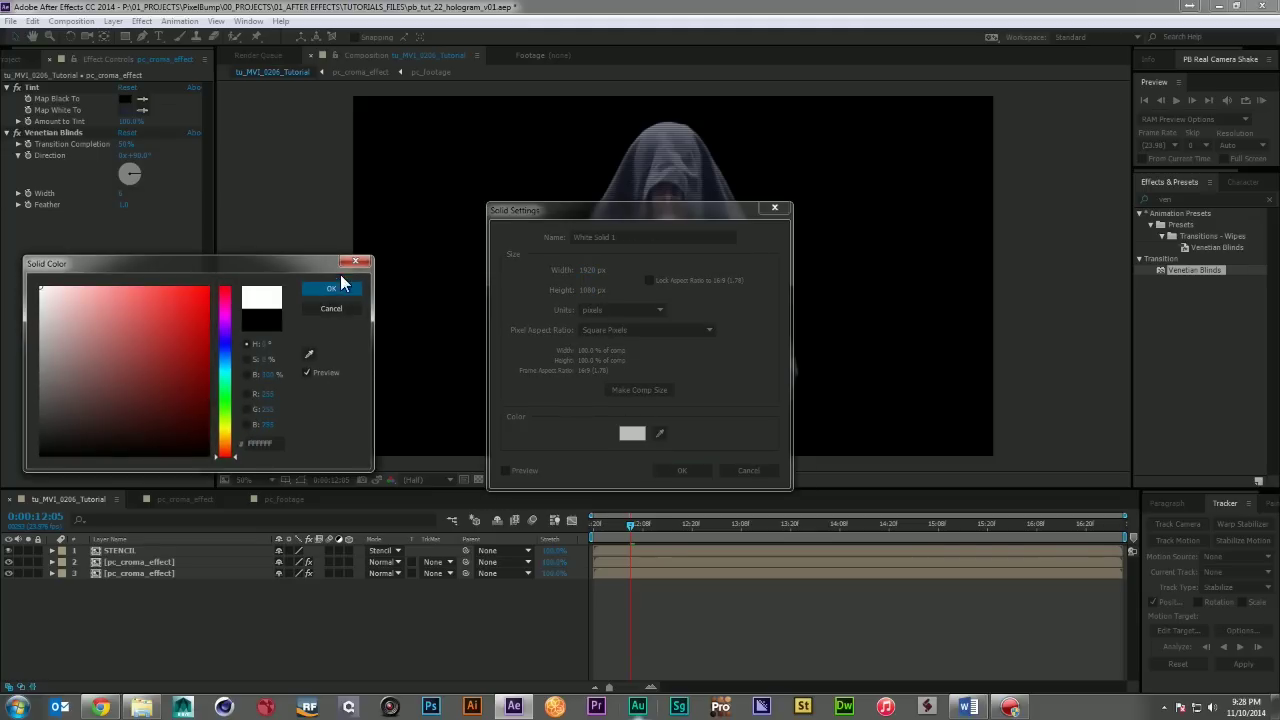
click(331, 288)
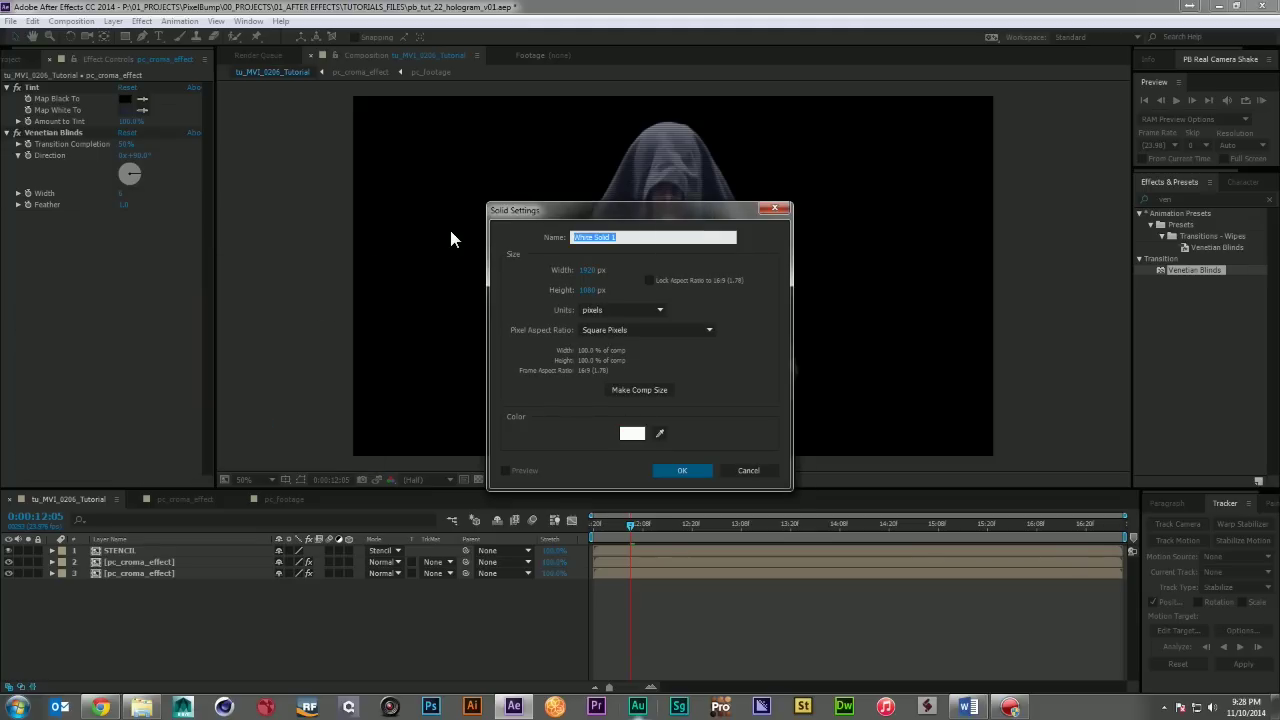
text(Wide_scanline)
key(Return)
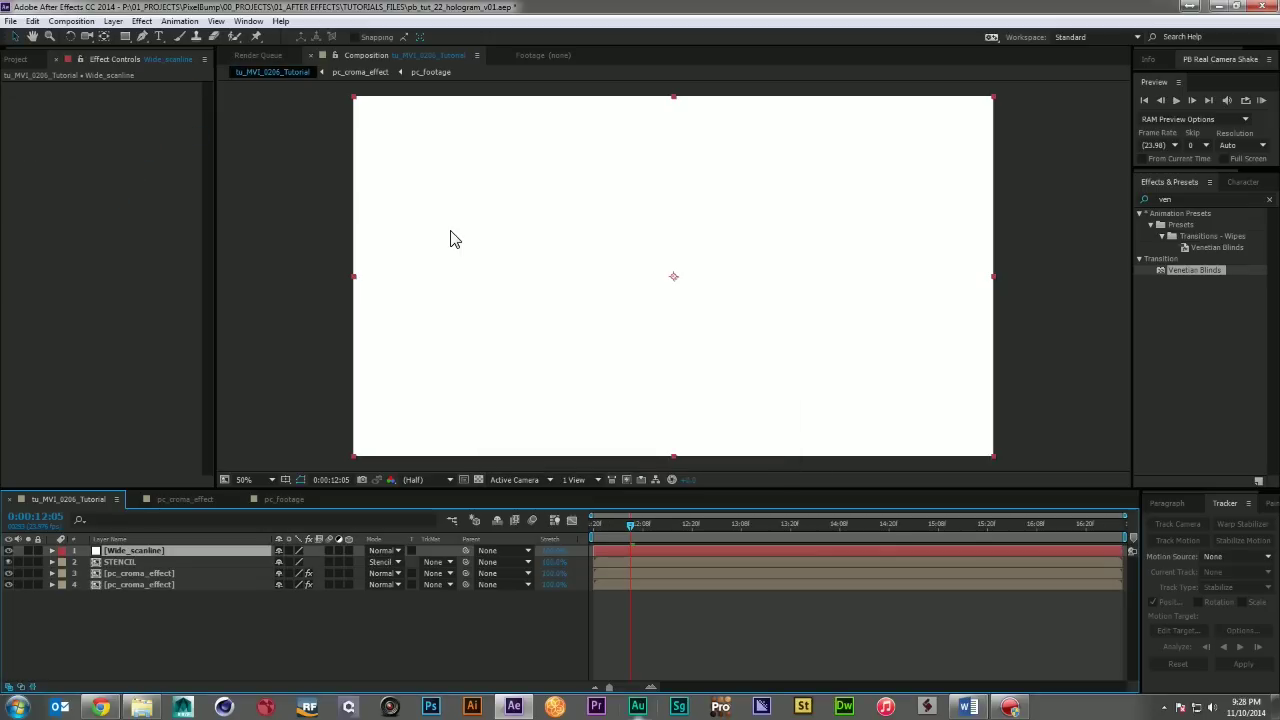
- Mask a wide horizontal band, move the layer below STENCIL and set it to Add mode
click(125, 36)
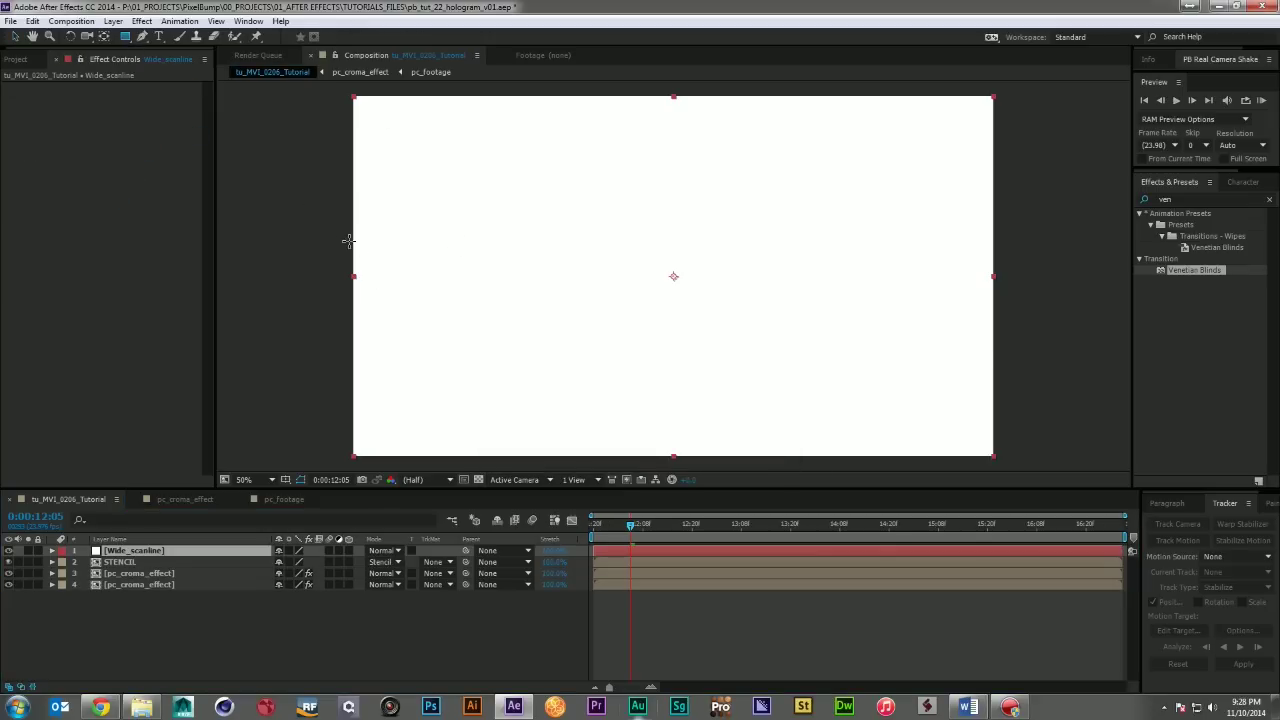
drag(344, 238, 1051, 320)
drag(126, 550, 139, 600)
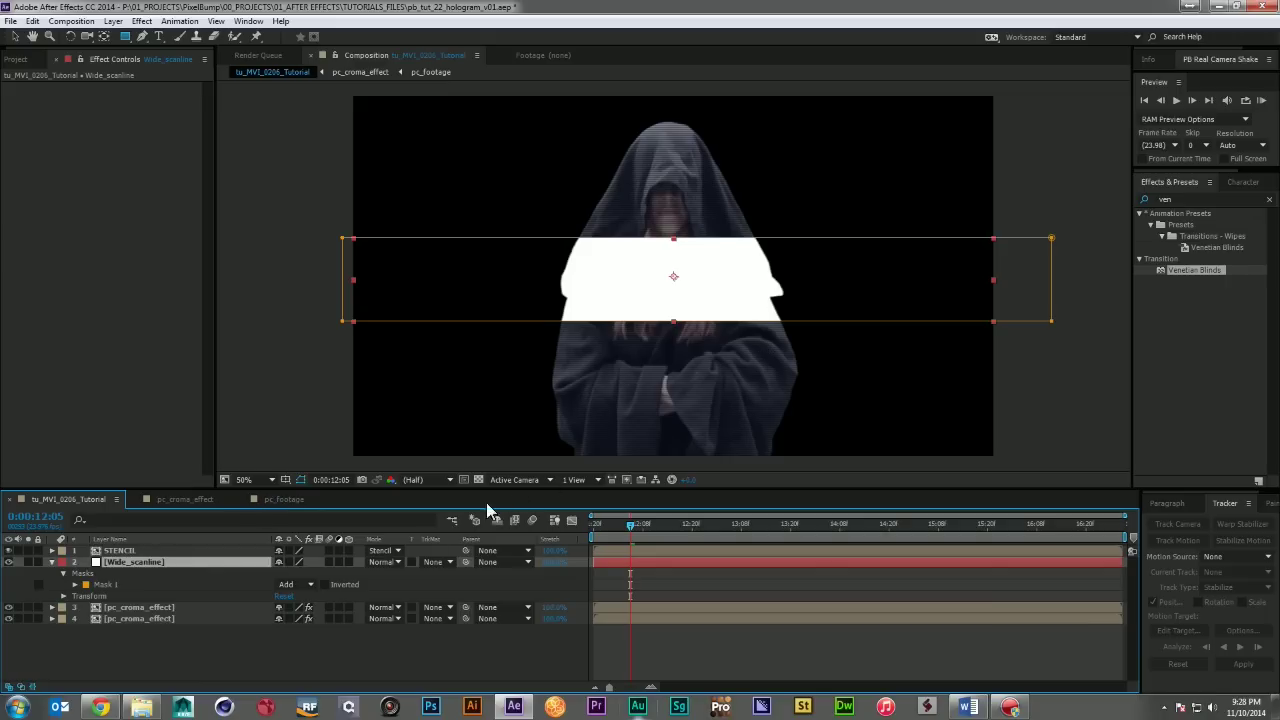
click(385, 563)
click(430, 246)
- Lower the band's opacity and feather the rectangle mask's edges
key(t)
drag(285, 573, 245, 575)
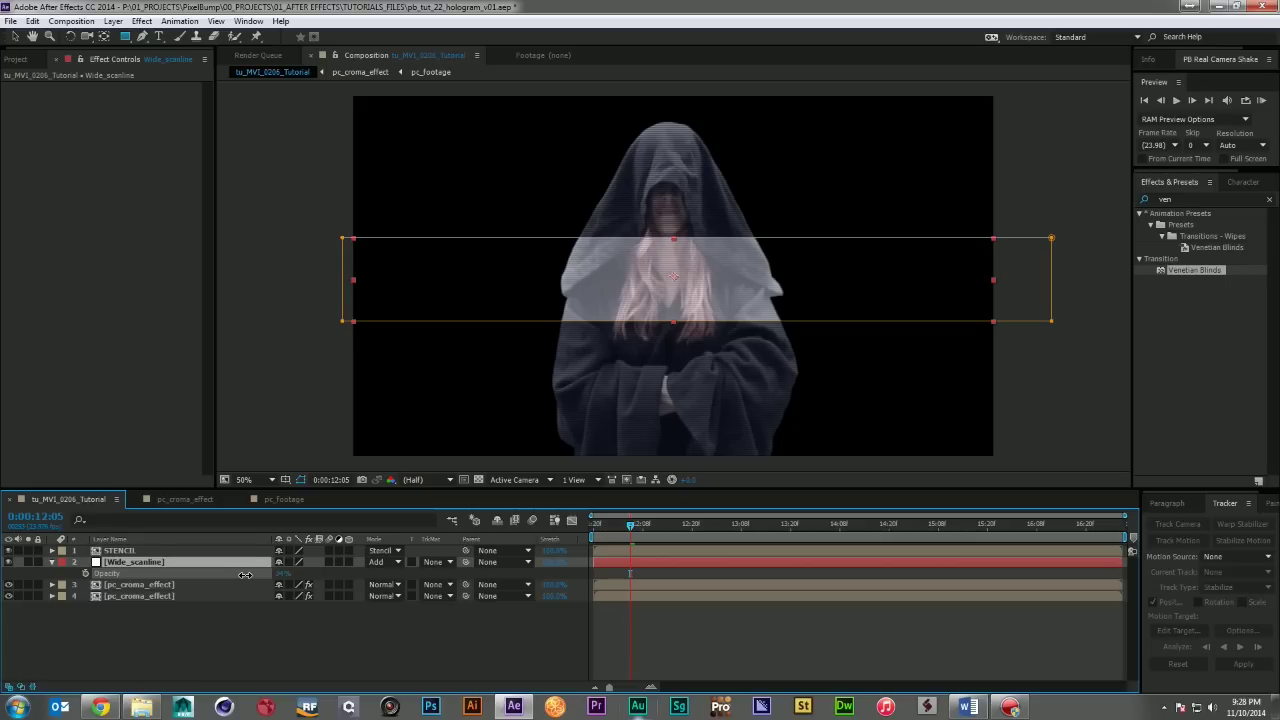
key(f)
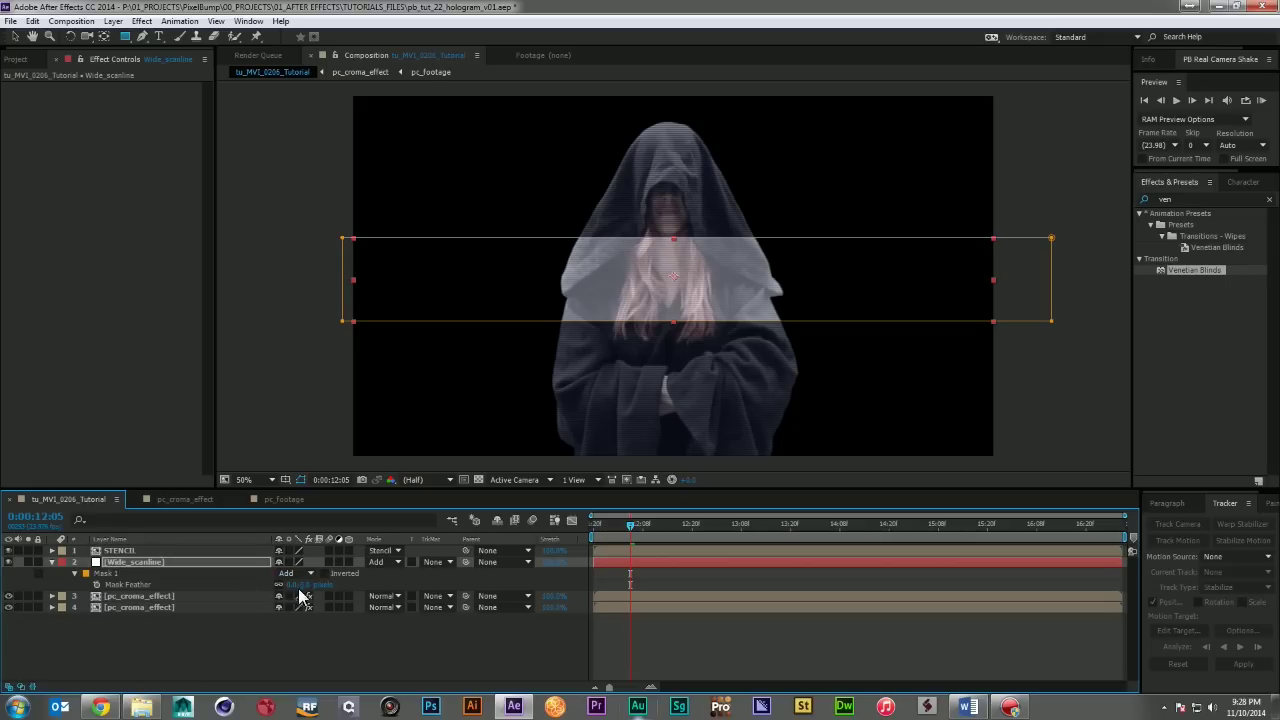
click(291, 585)
click(296, 679)
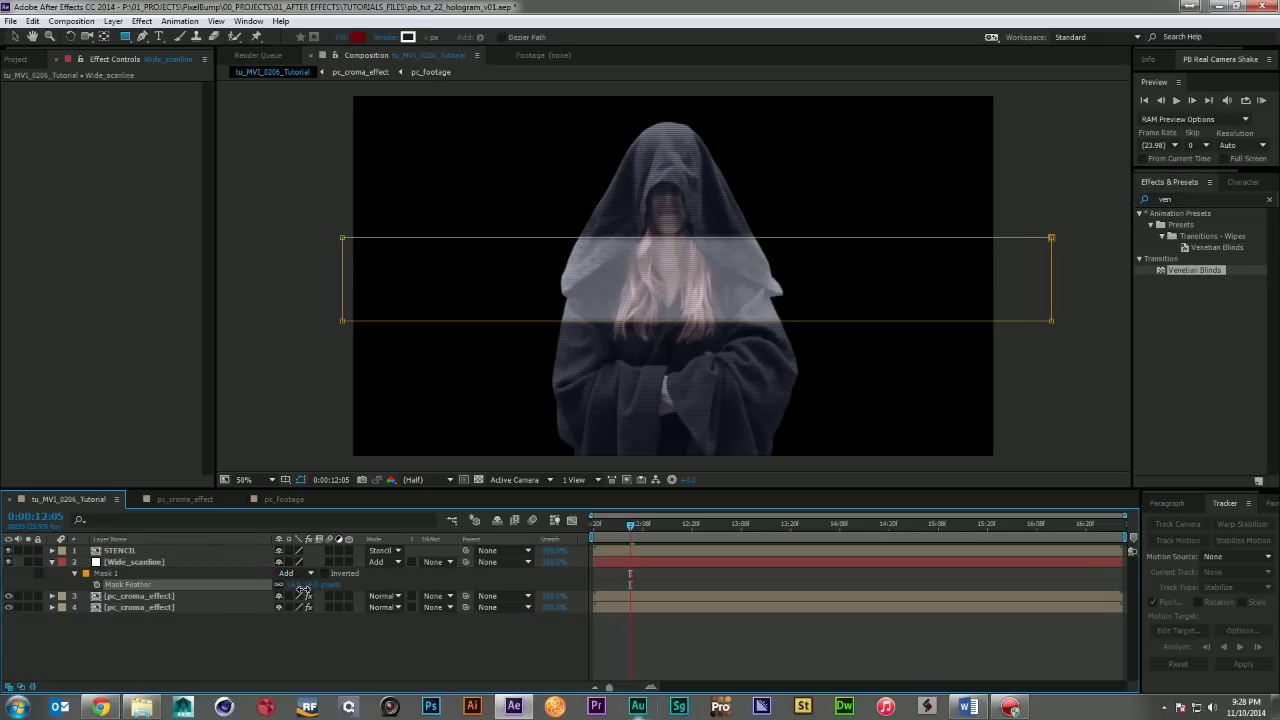
click(304, 654)
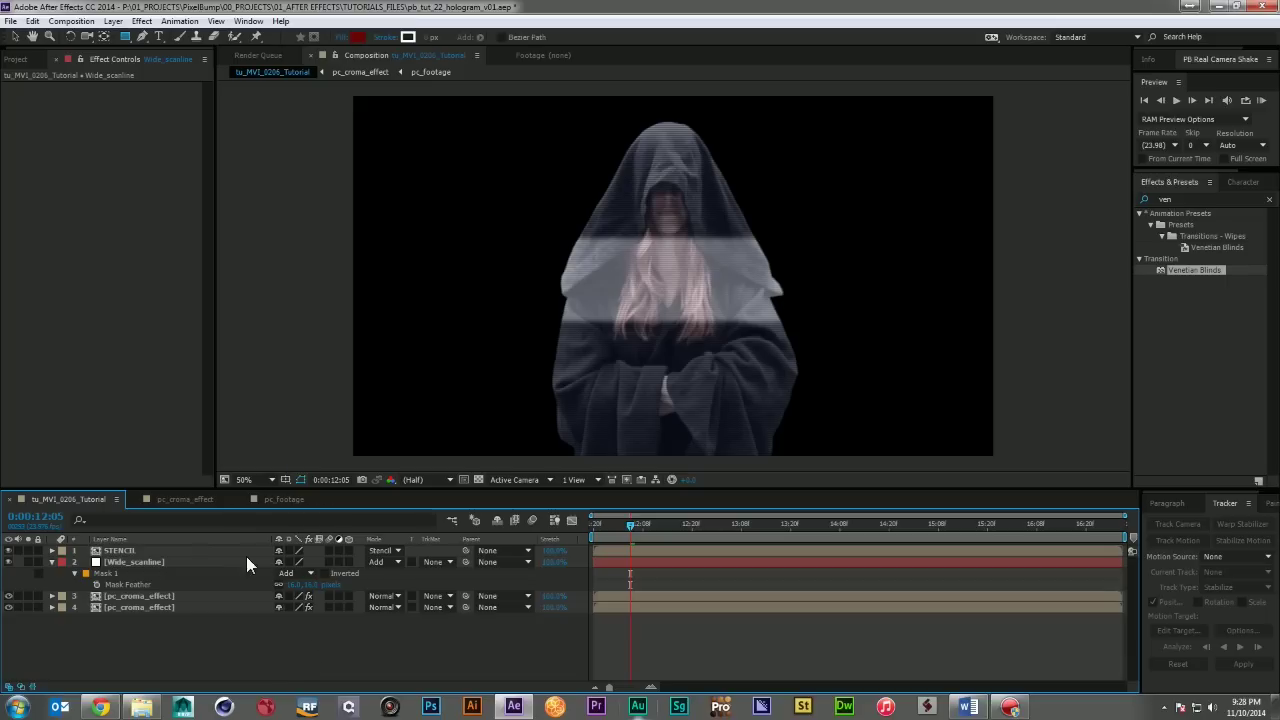
- Set the Wide_scanline opacity to 20% and check the dimmed band
click(188, 564)
key(t)
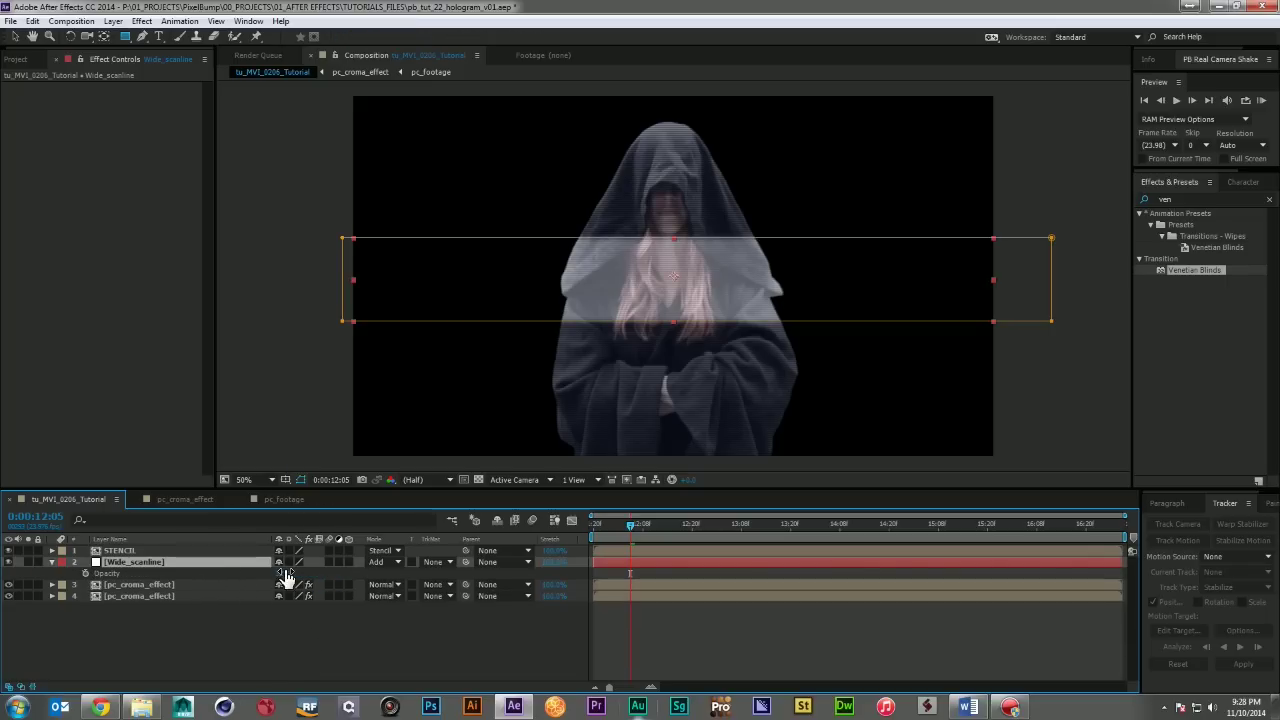
click(286, 574)
text(20)
key(Return)
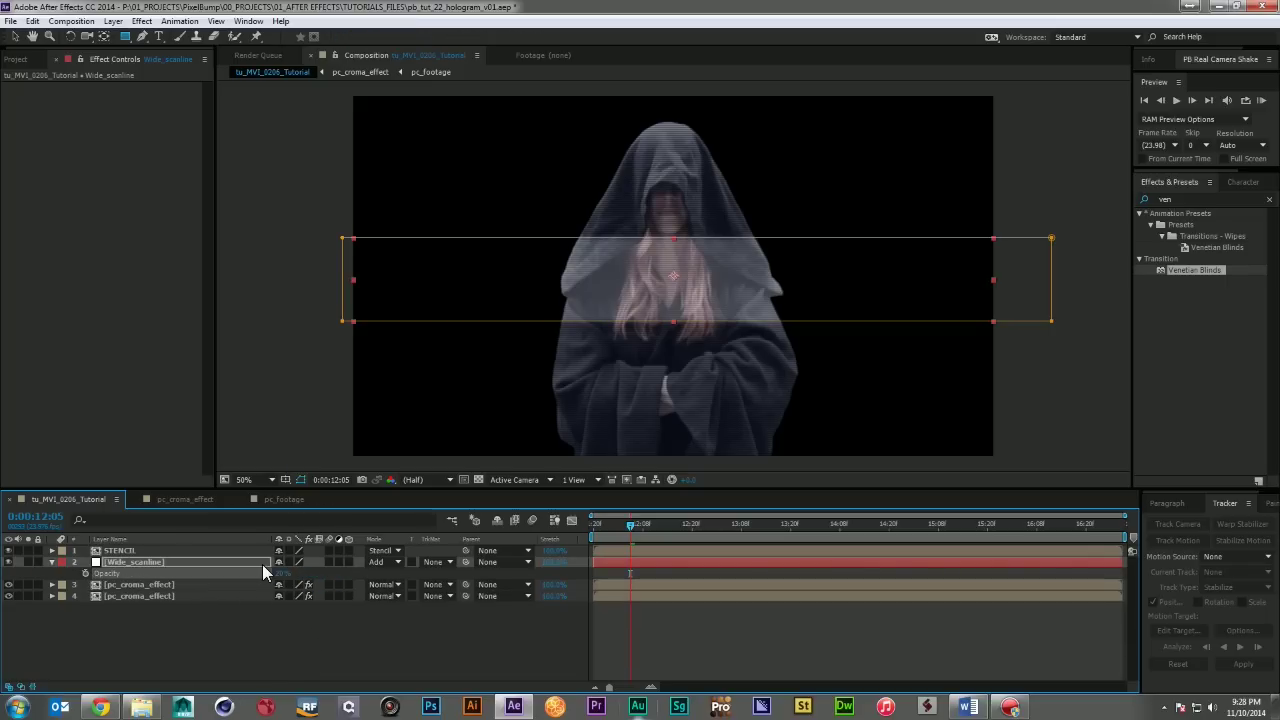
click(282, 658)
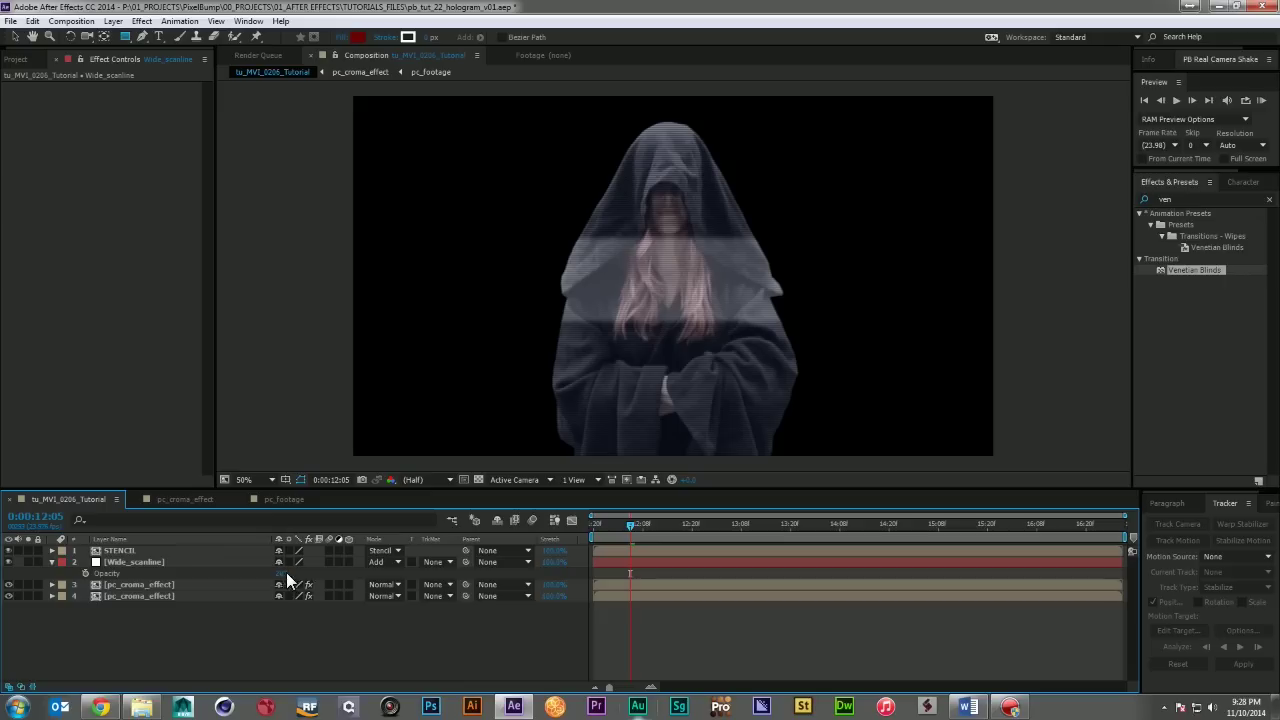
click(286, 572)
click(316, 652)
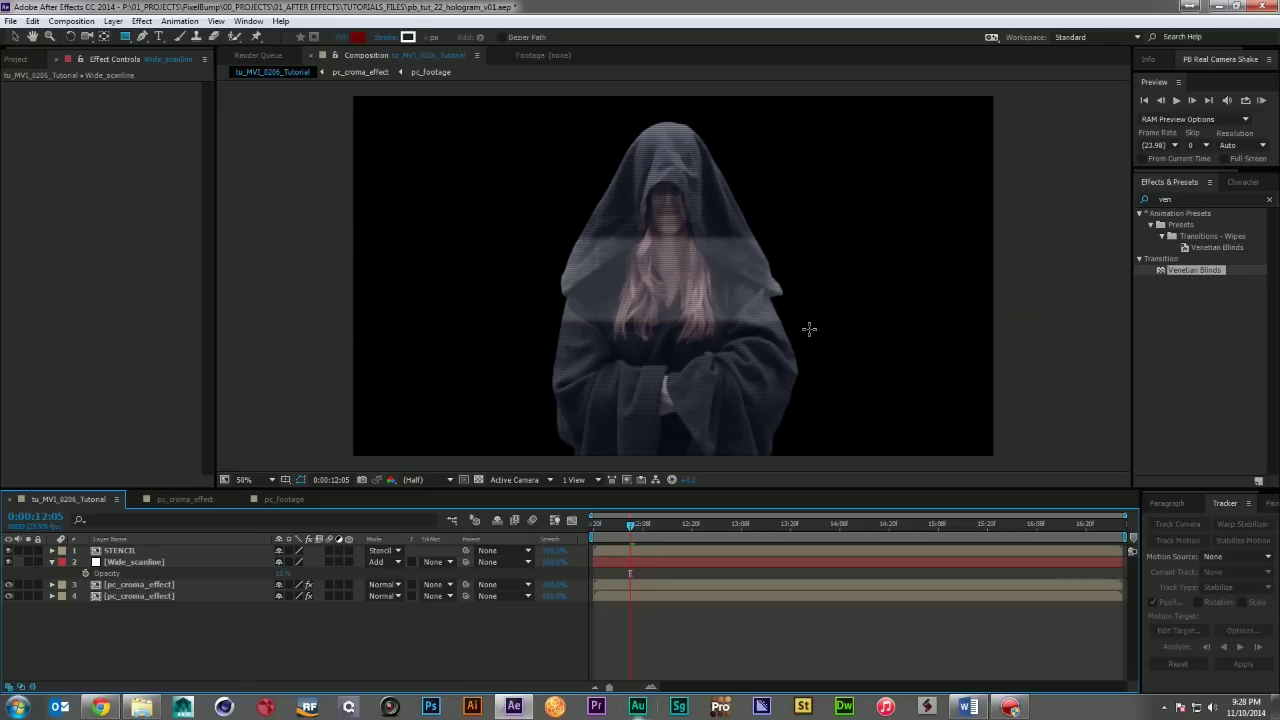
- Apply the Offset effect to Wide_scanline, starting at the beginning of the clip
click(1182, 200)
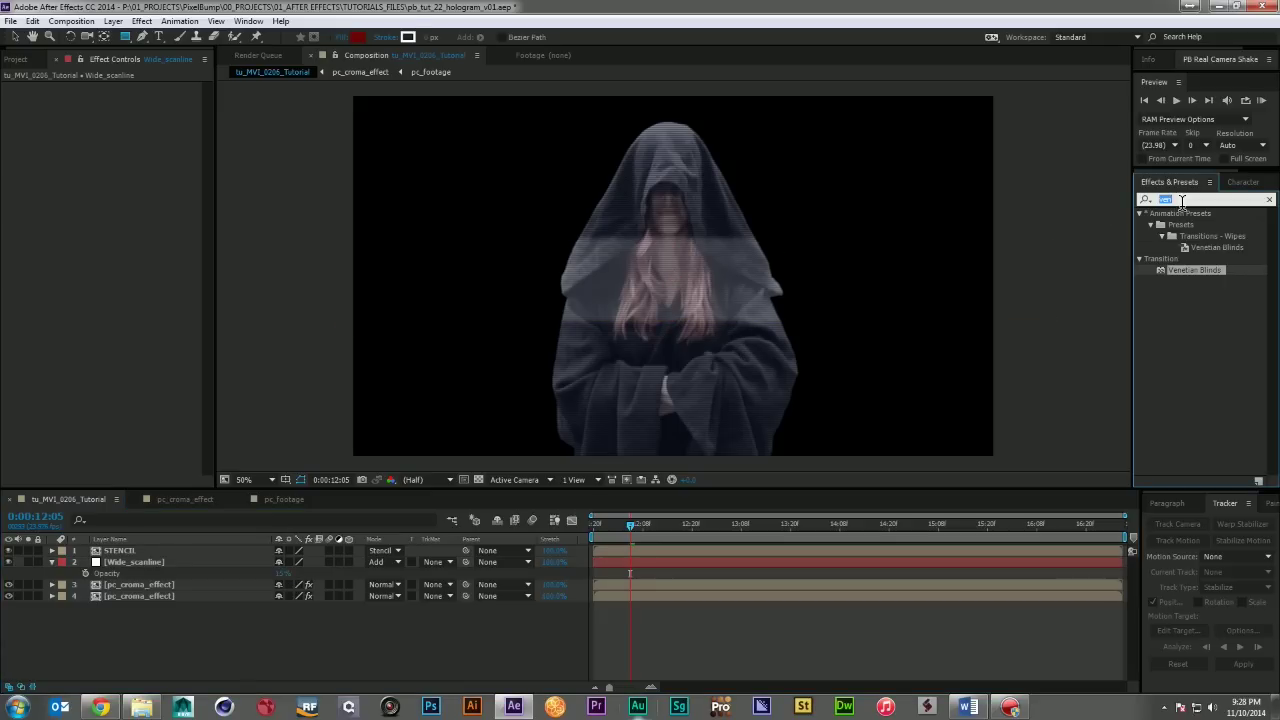
text(off)
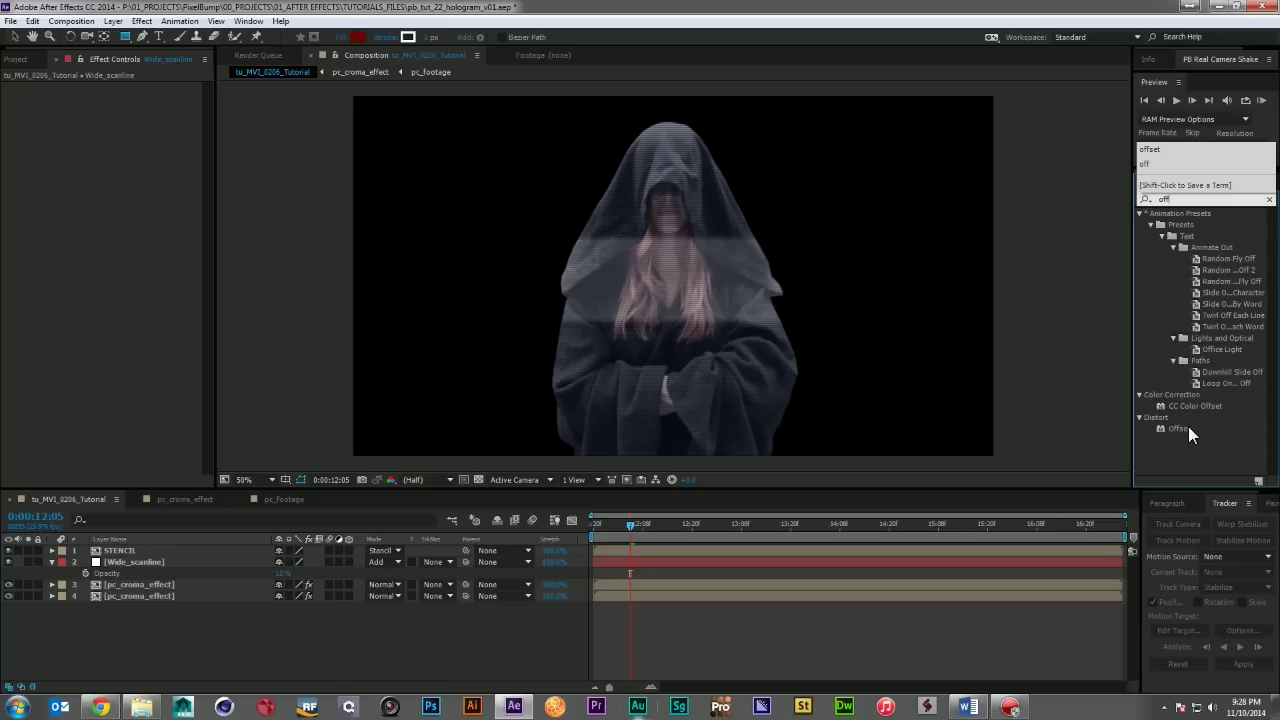
drag(1180, 428, 622, 568)
click(598, 536)
click(27, 96)
- Keyframe Shift Center To at the clip's end with a value of 1000 and preview
click(1119, 524)
drag(168, 110, 700, 160)
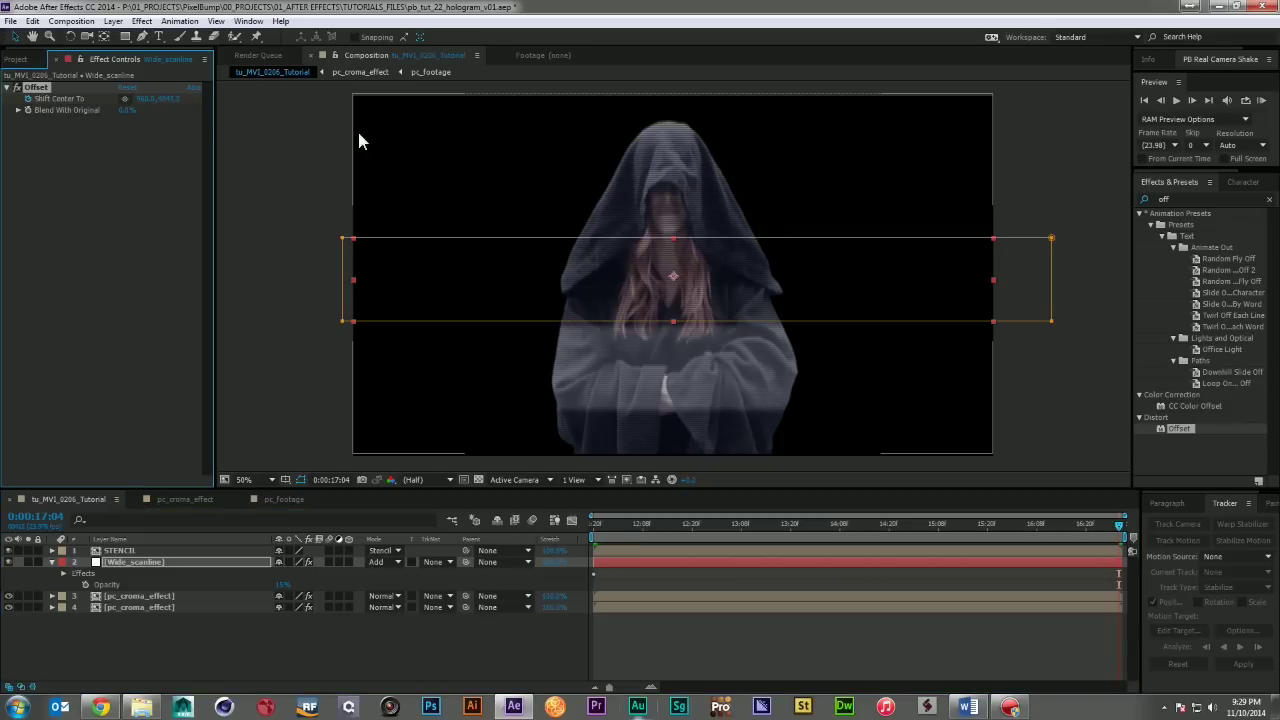
click(168, 99)
text(100)
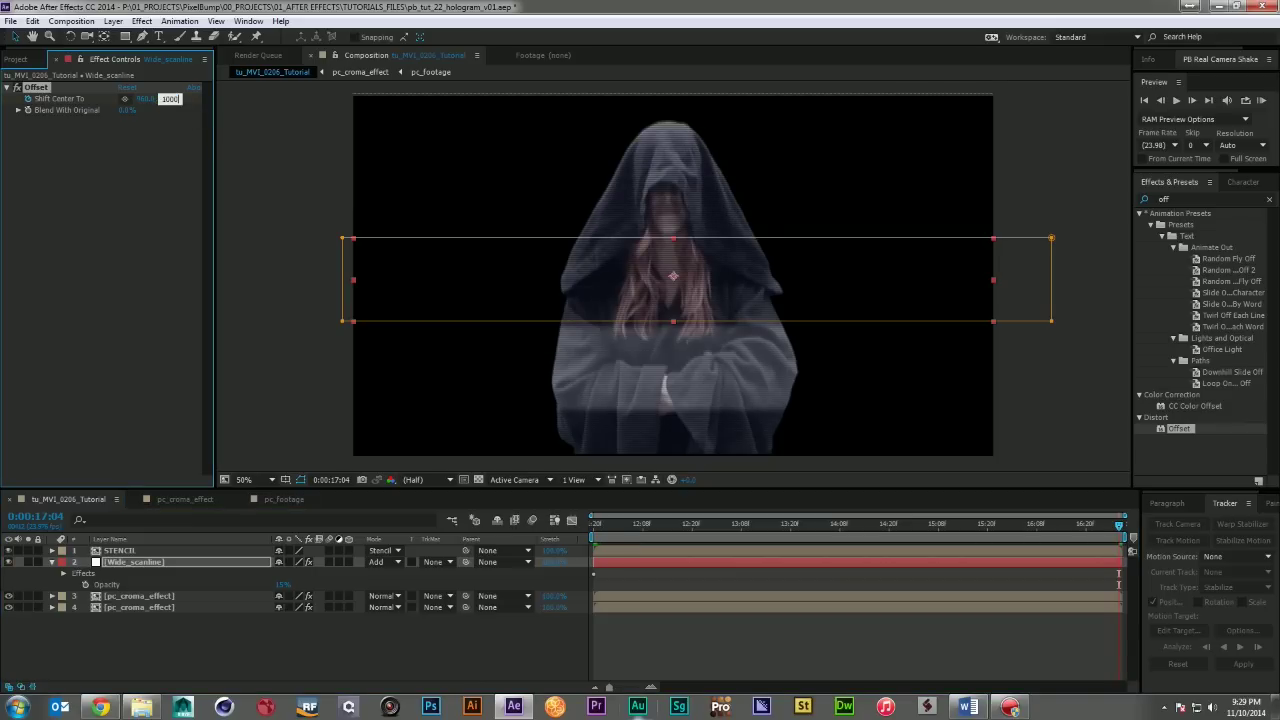
text(0)
key(Return)
key(KP_0)
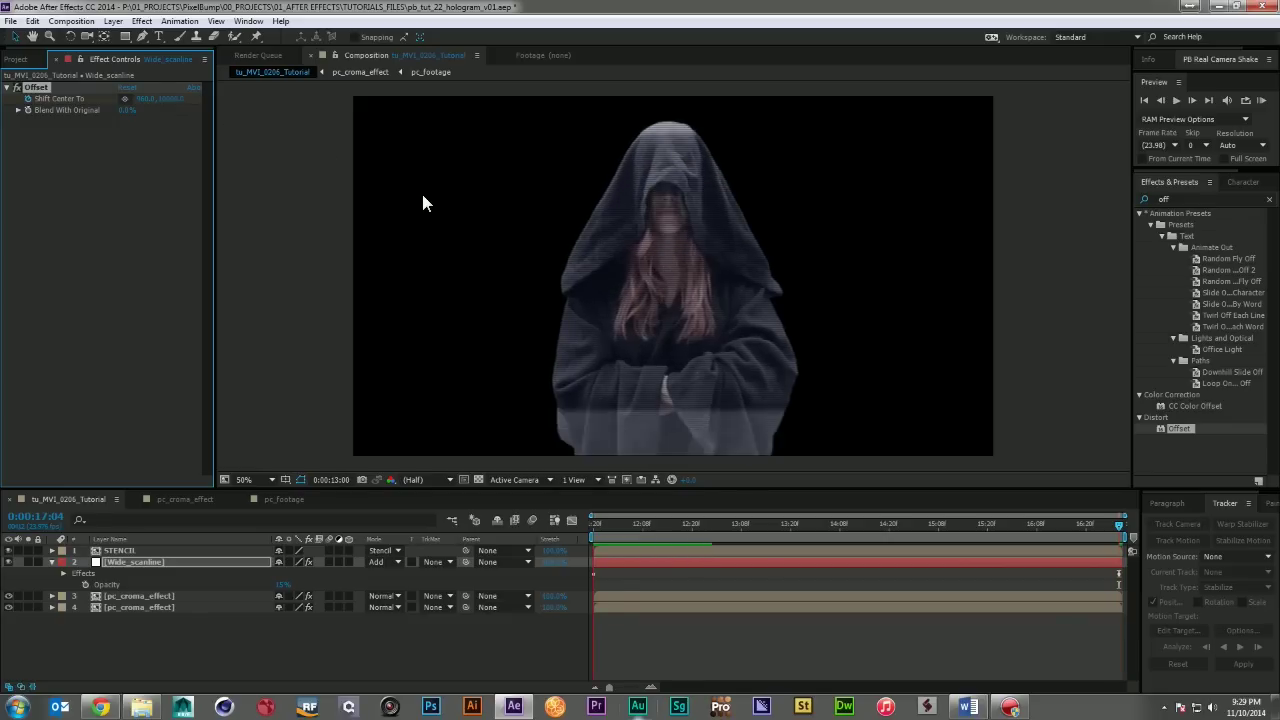
key(space)
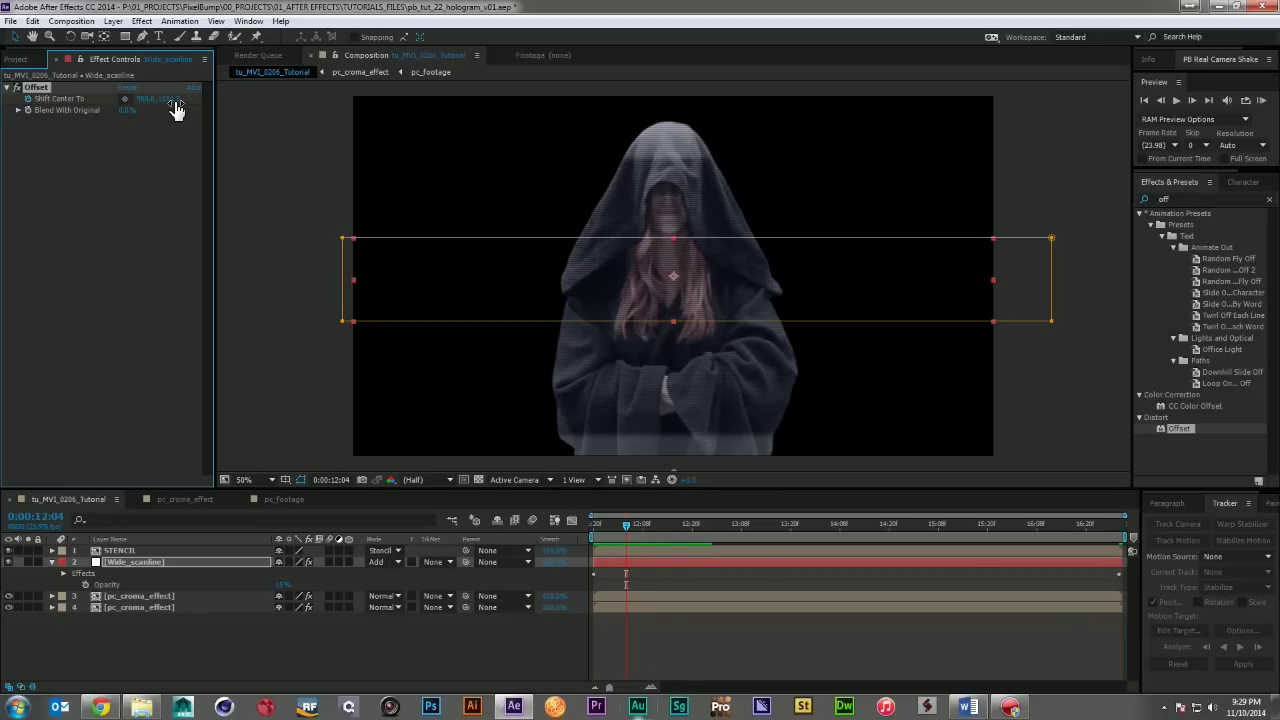
- Change the end Shift Center To keyframe to 5000 and preview the sweeping band
click(1117, 537)
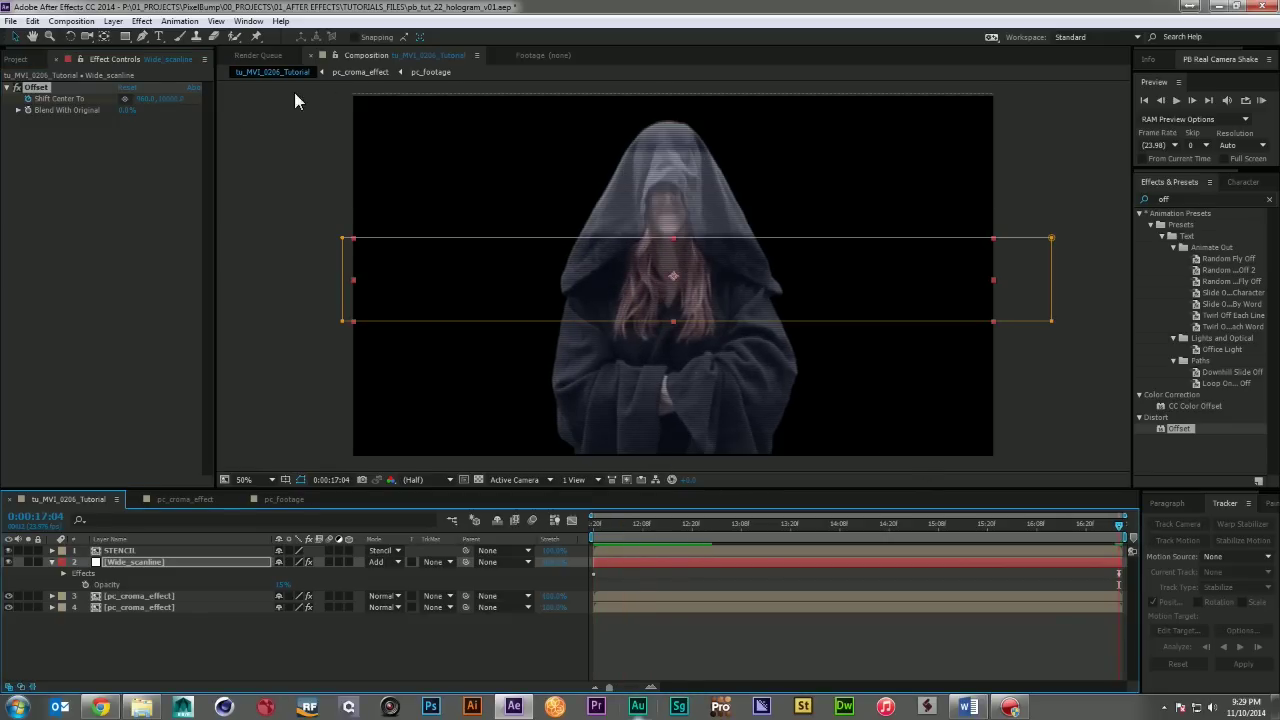
click(170, 99)
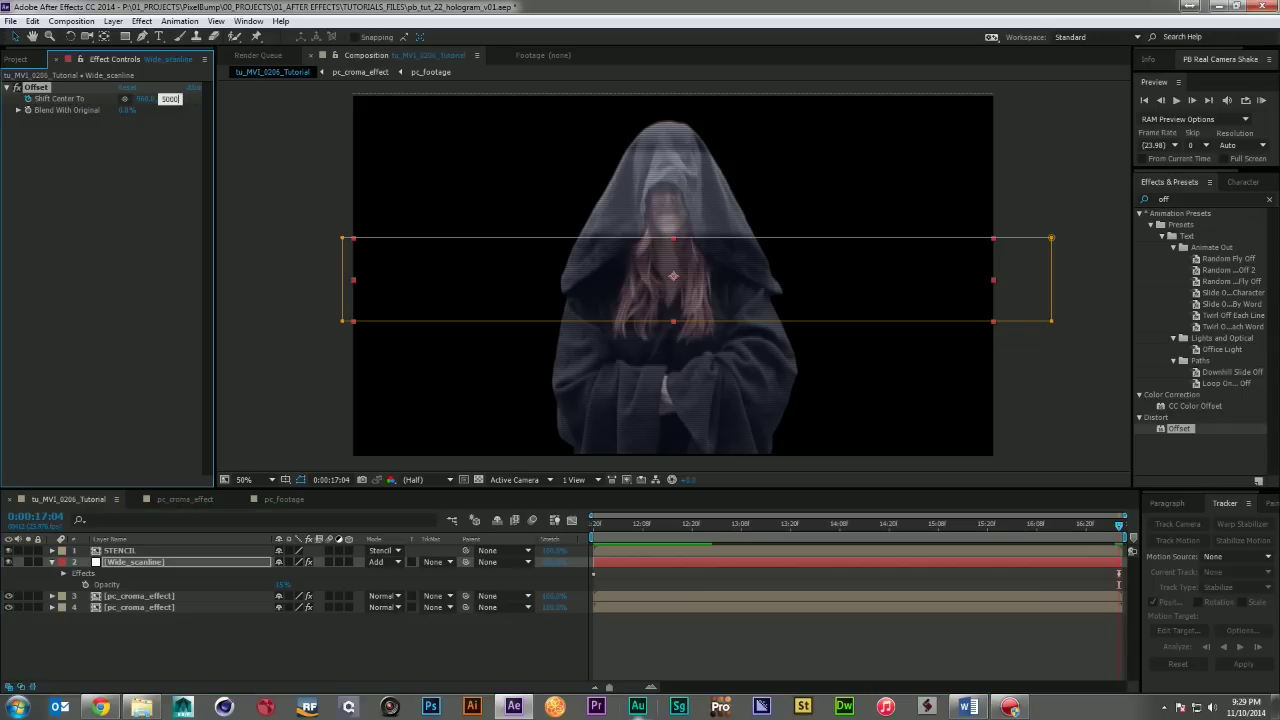
text(5000)
key(Return)
key(KP_0)
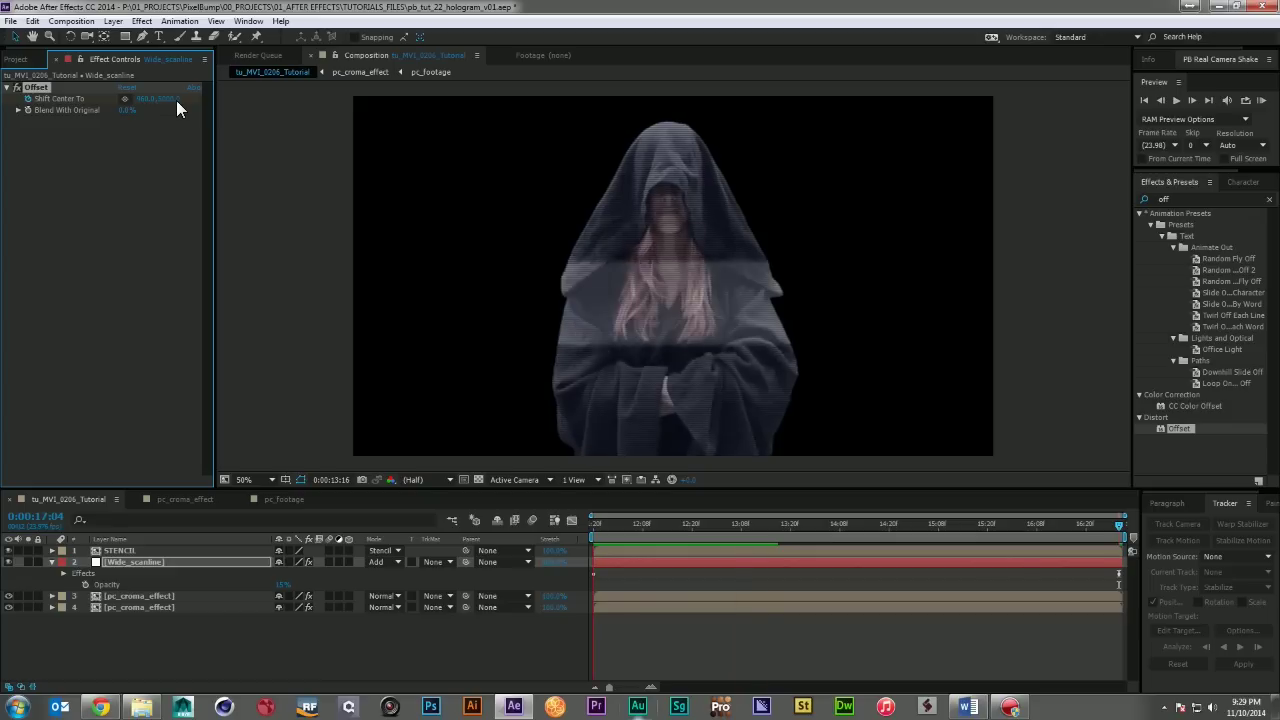
key(space)
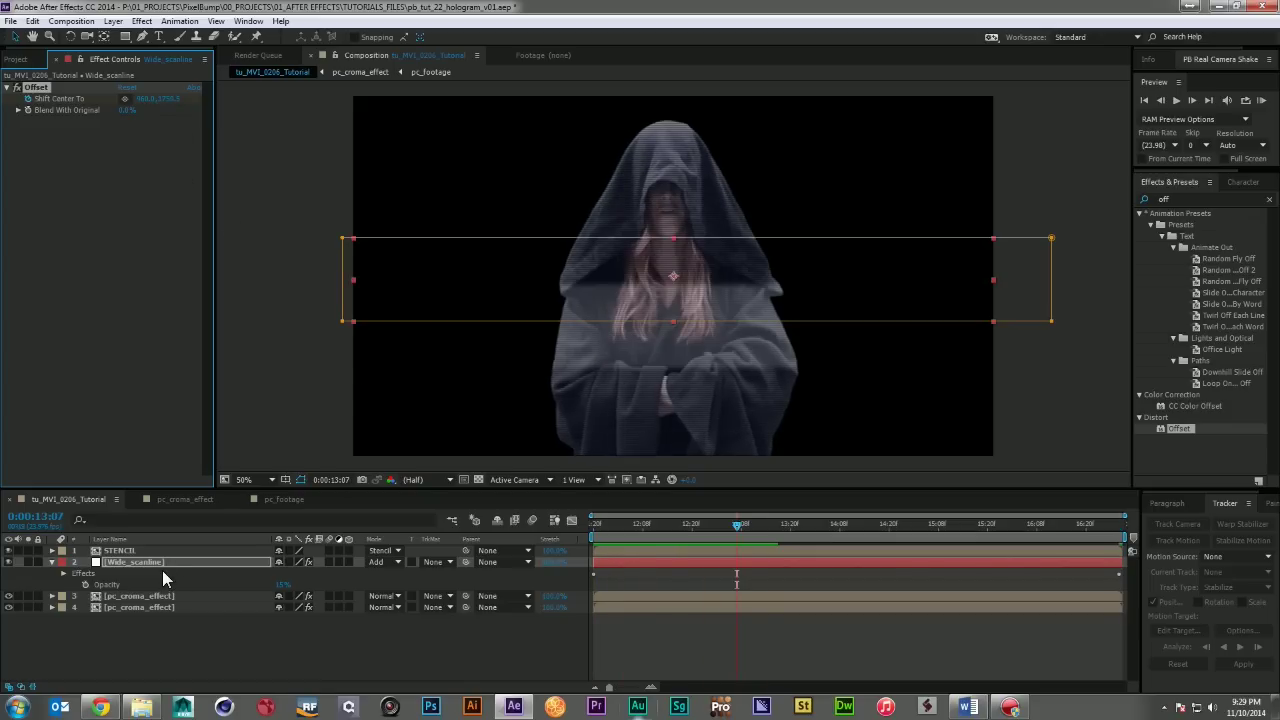
key(Return)
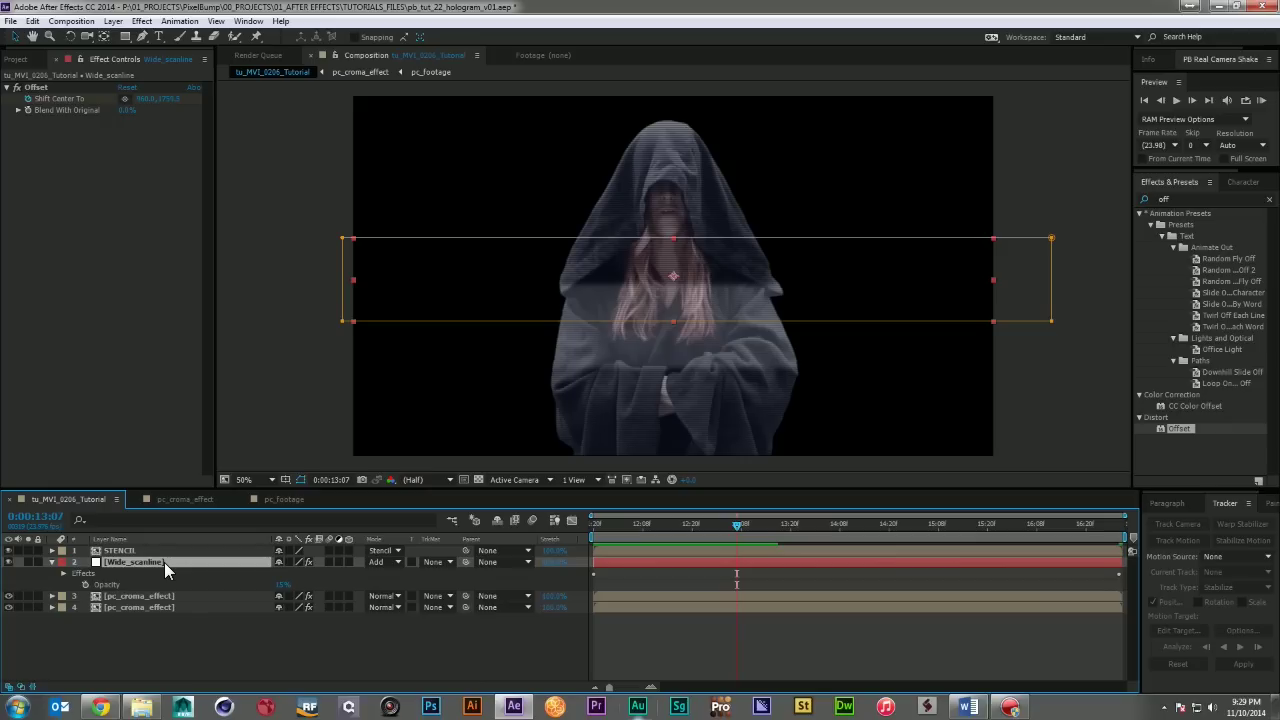
- Add a wiggle expression to the Offset's Shift Center To and preview the jitter
key(p)
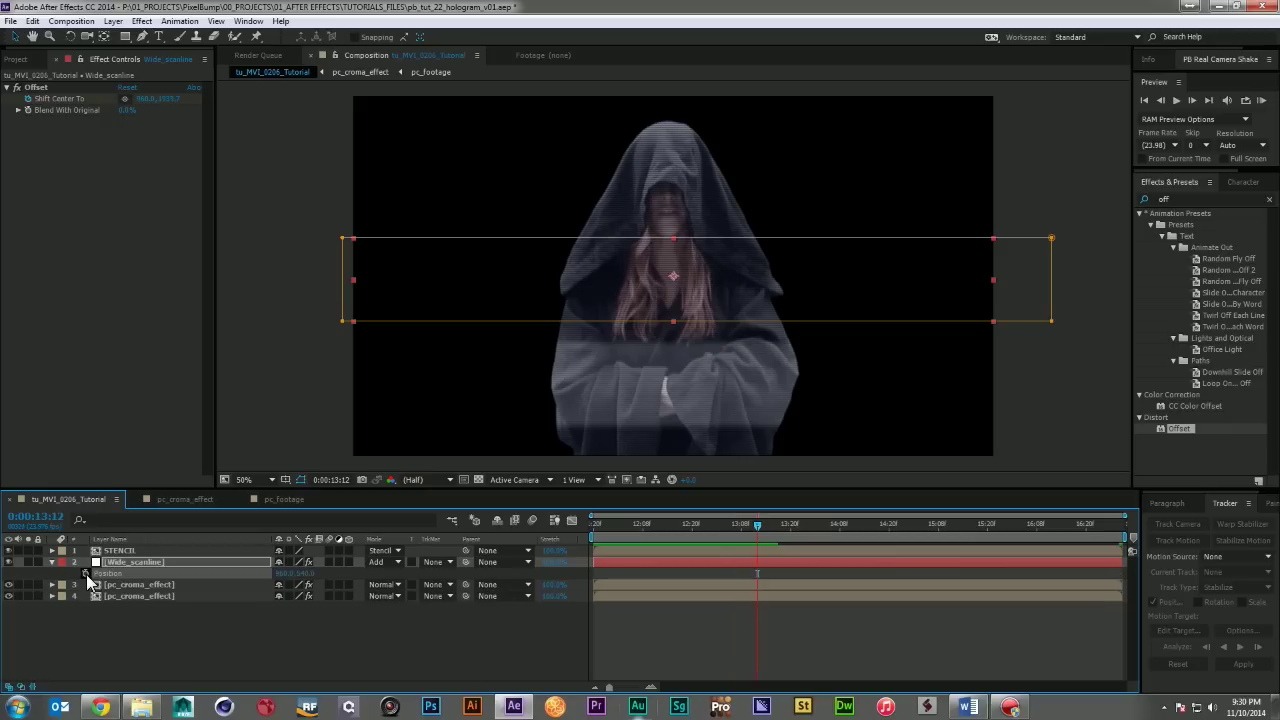
click(52, 562)
key(e)
click(74, 573)
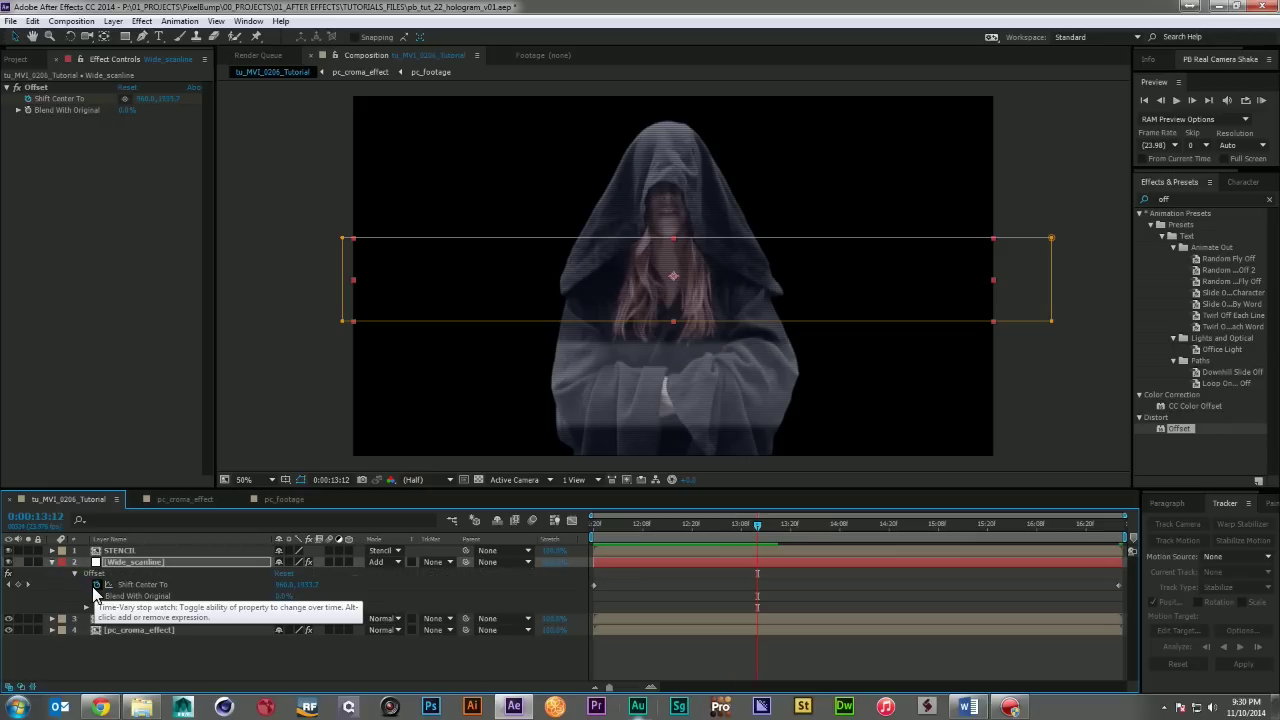
alt+click(95, 585)
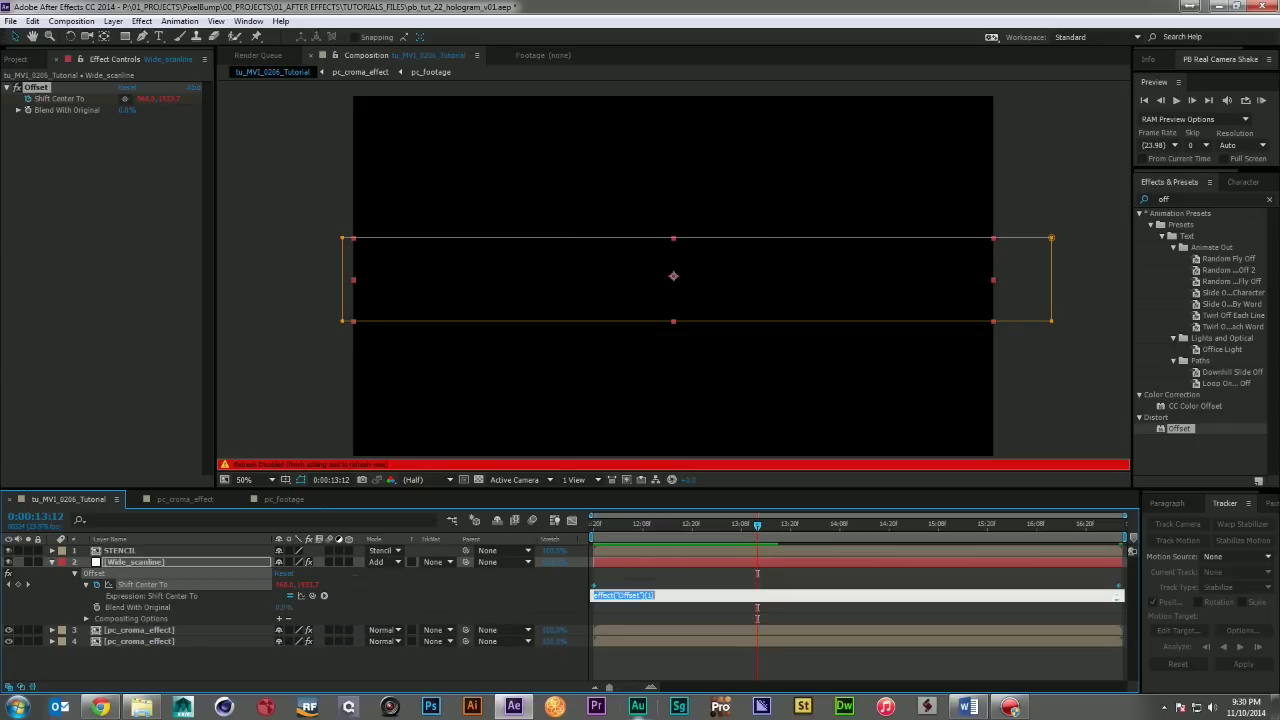
text(wiggle(1,50);)
click(546, 674)
key(space)
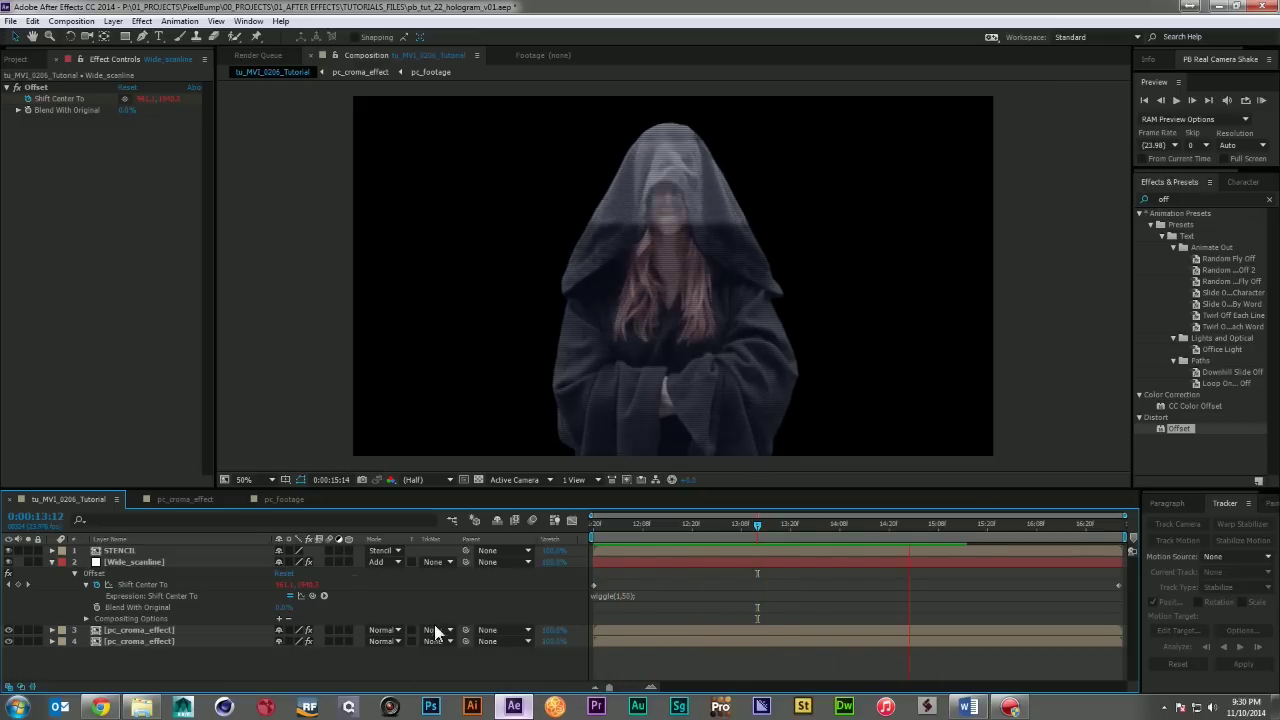
key(space)
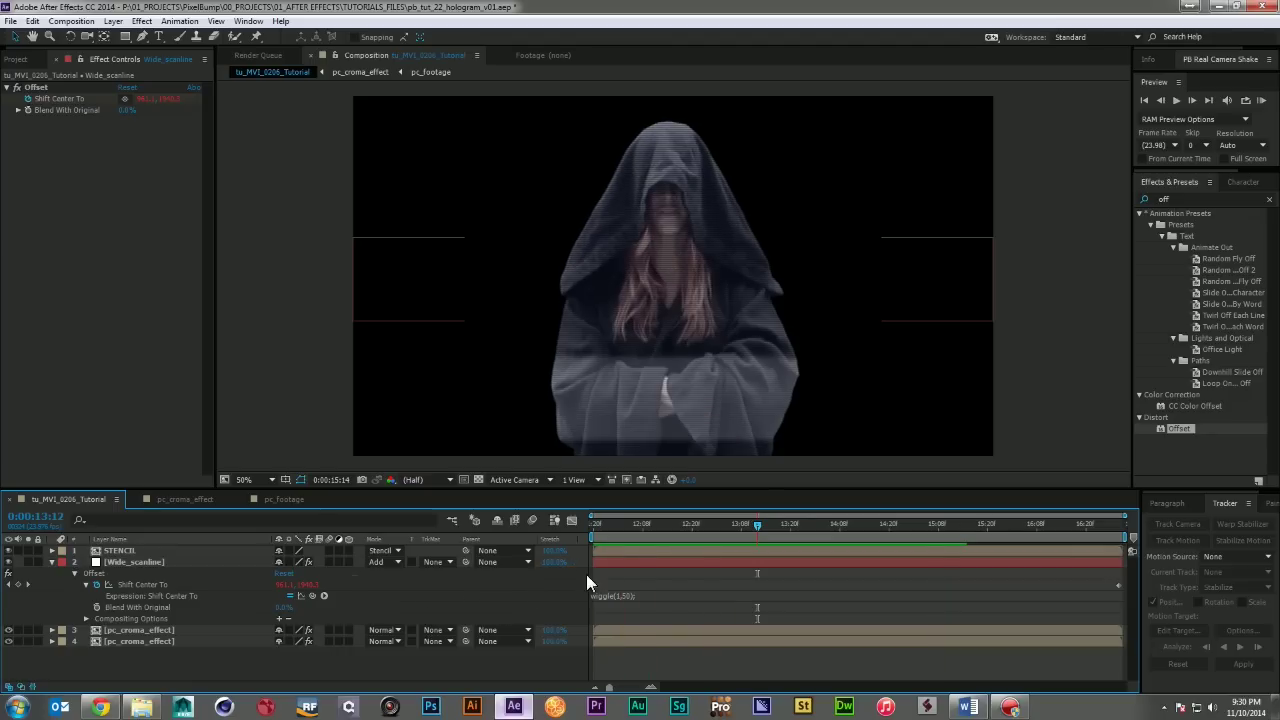
- Edit the expression to wiggle(5,150) and preview the faster jitter
click(618, 594)
click(624, 595)
text(1)
click(643, 667)
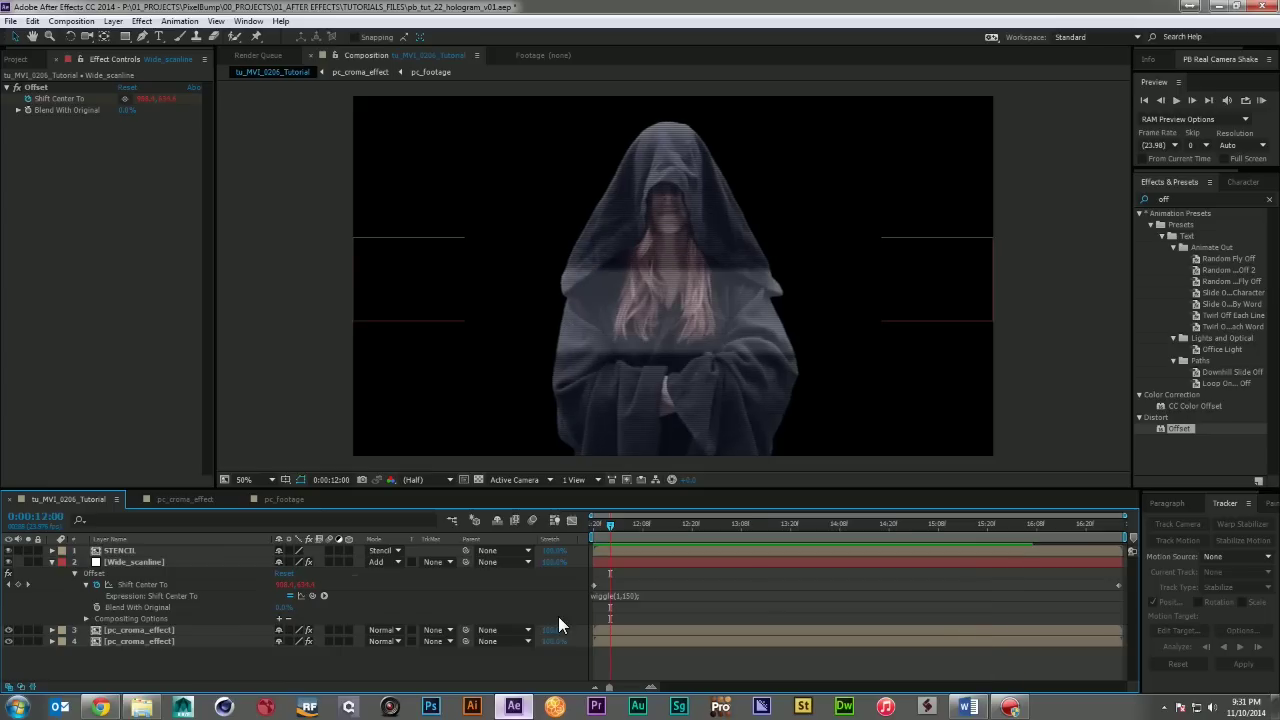
click(622, 595)
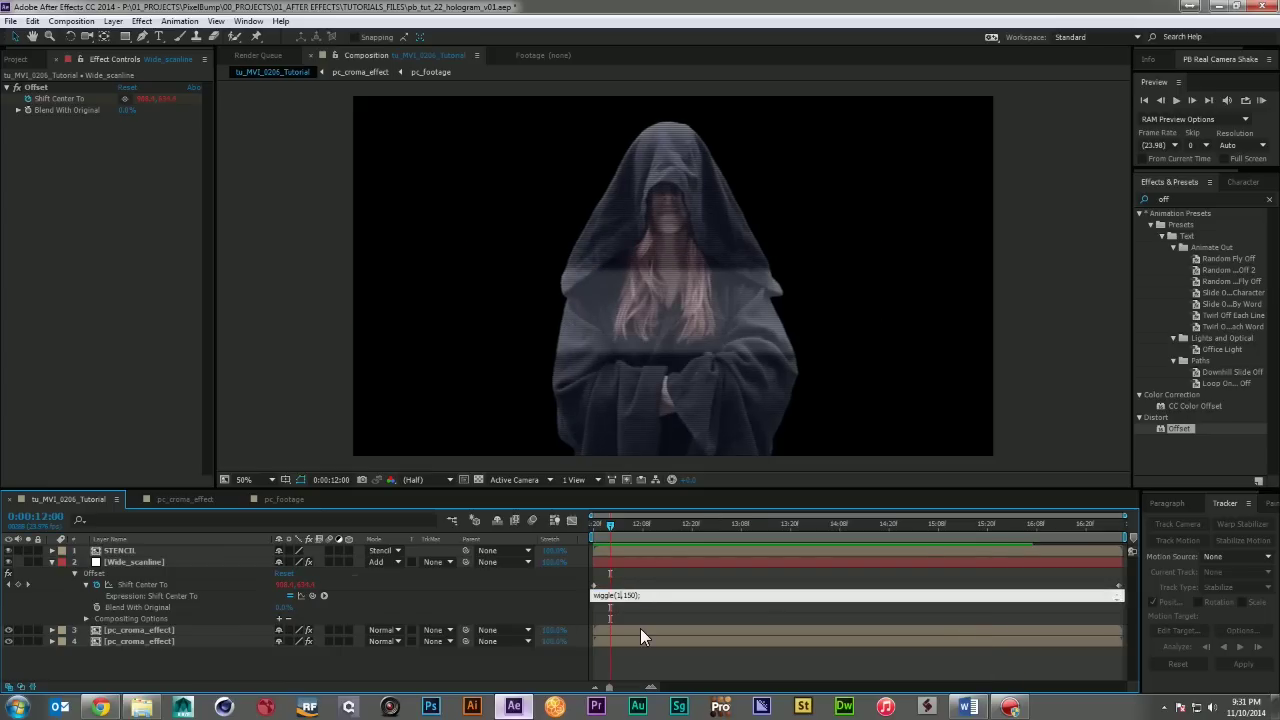
click(562, 658)
key(space)
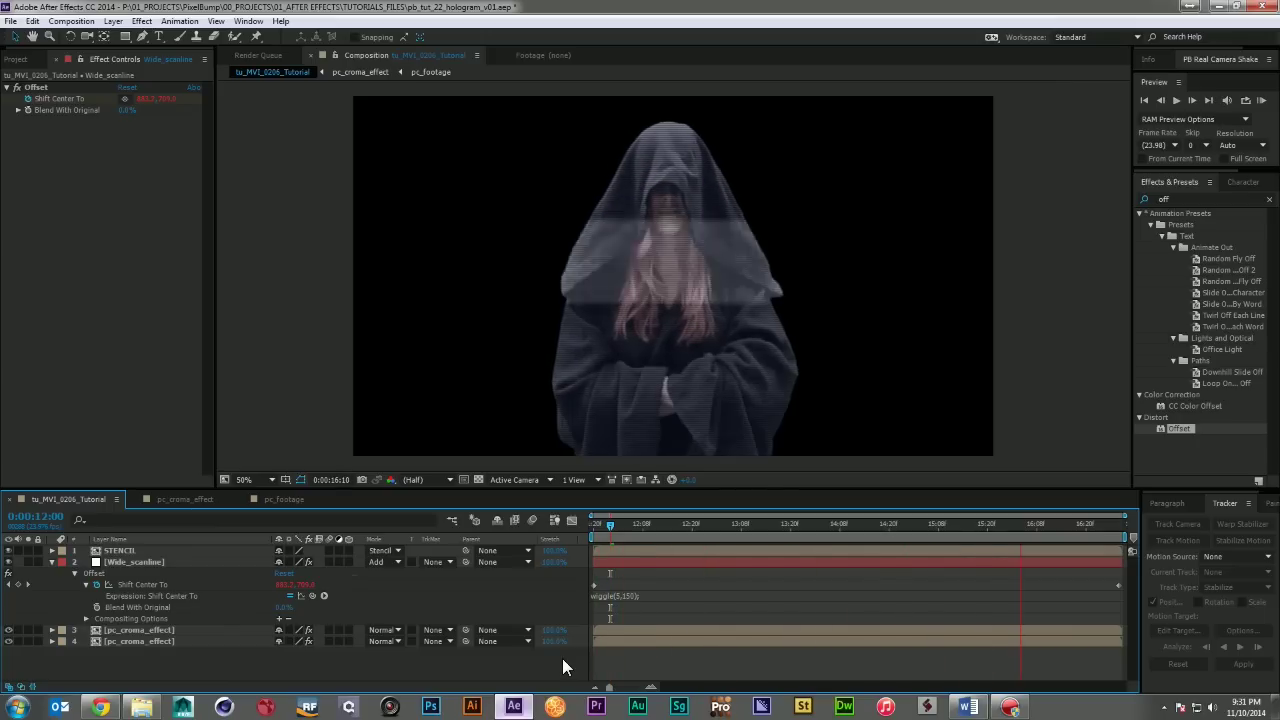
key(space)
- Duplicate Wide_scanline and squash the copy into a thin horizontal line
key(u)
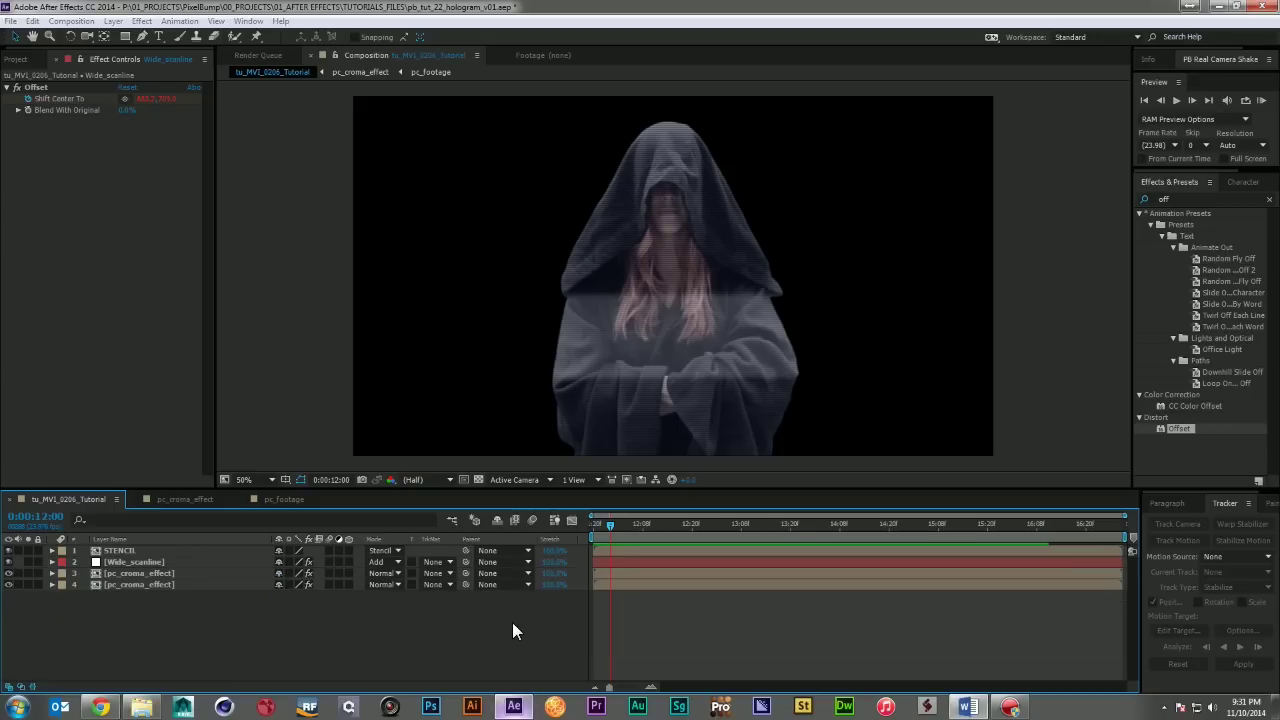
click(150, 564)
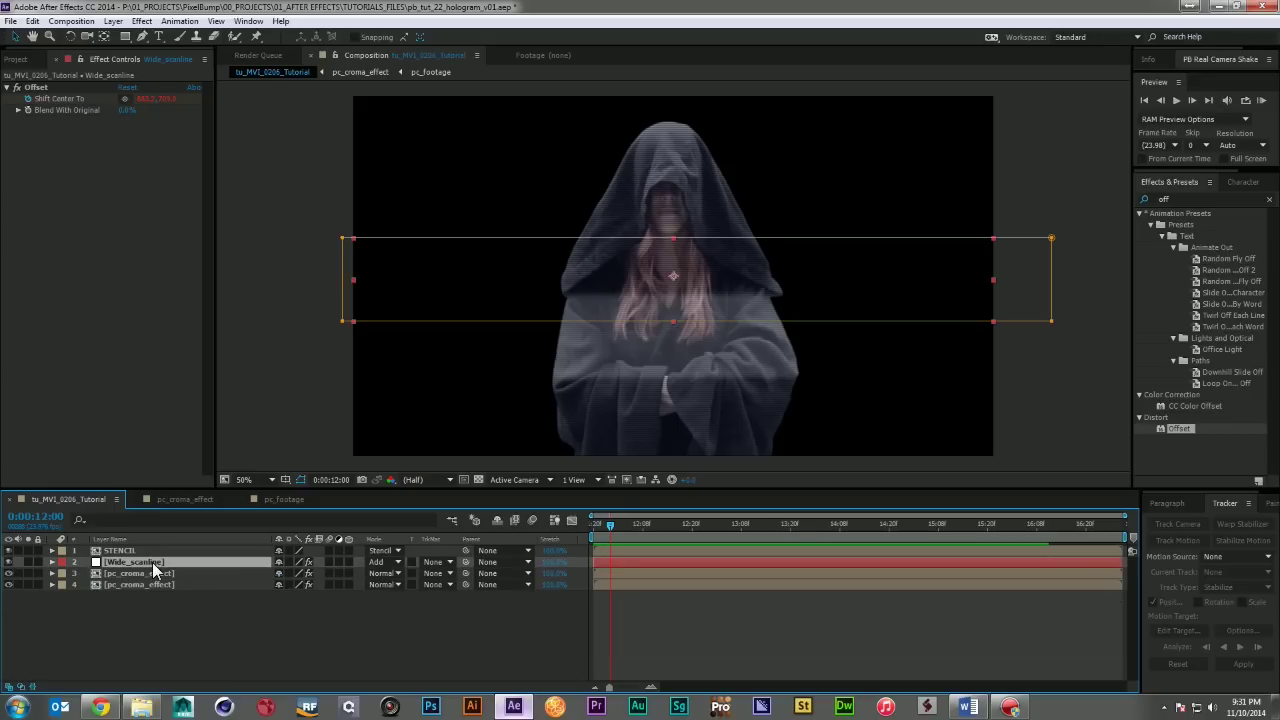
key(ctrl+d)
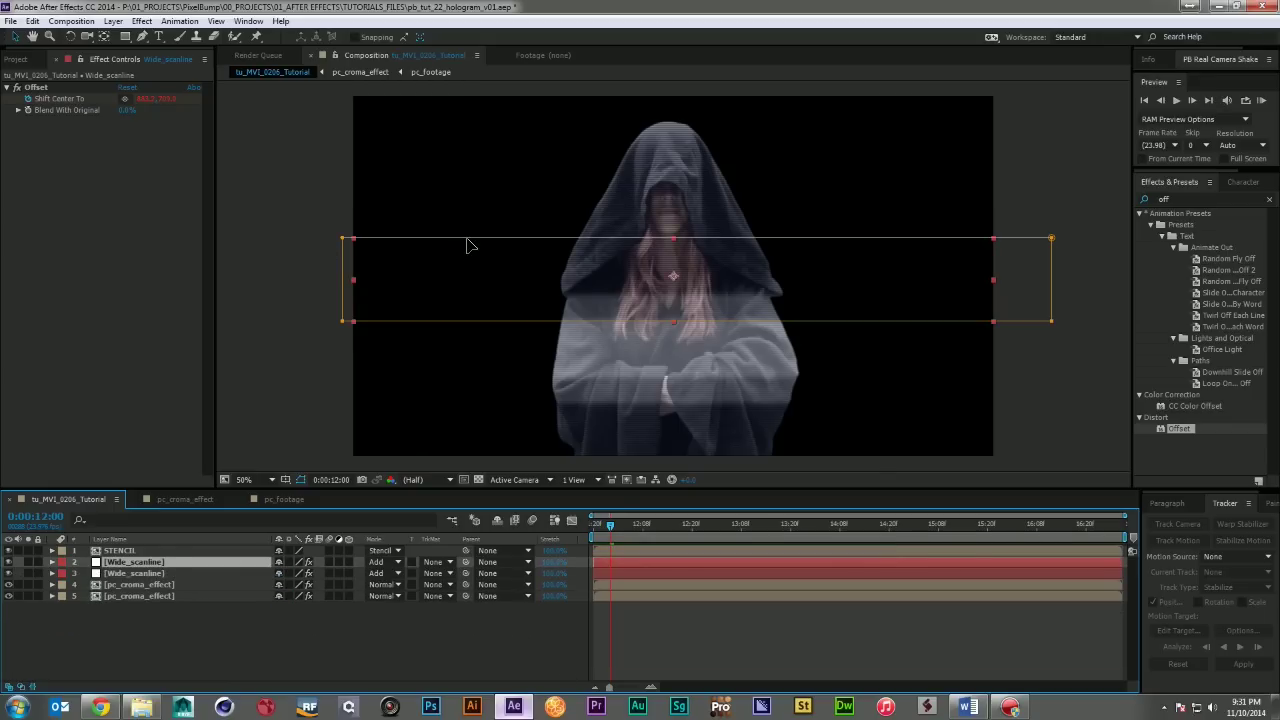
drag(470, 245, 466, 277)
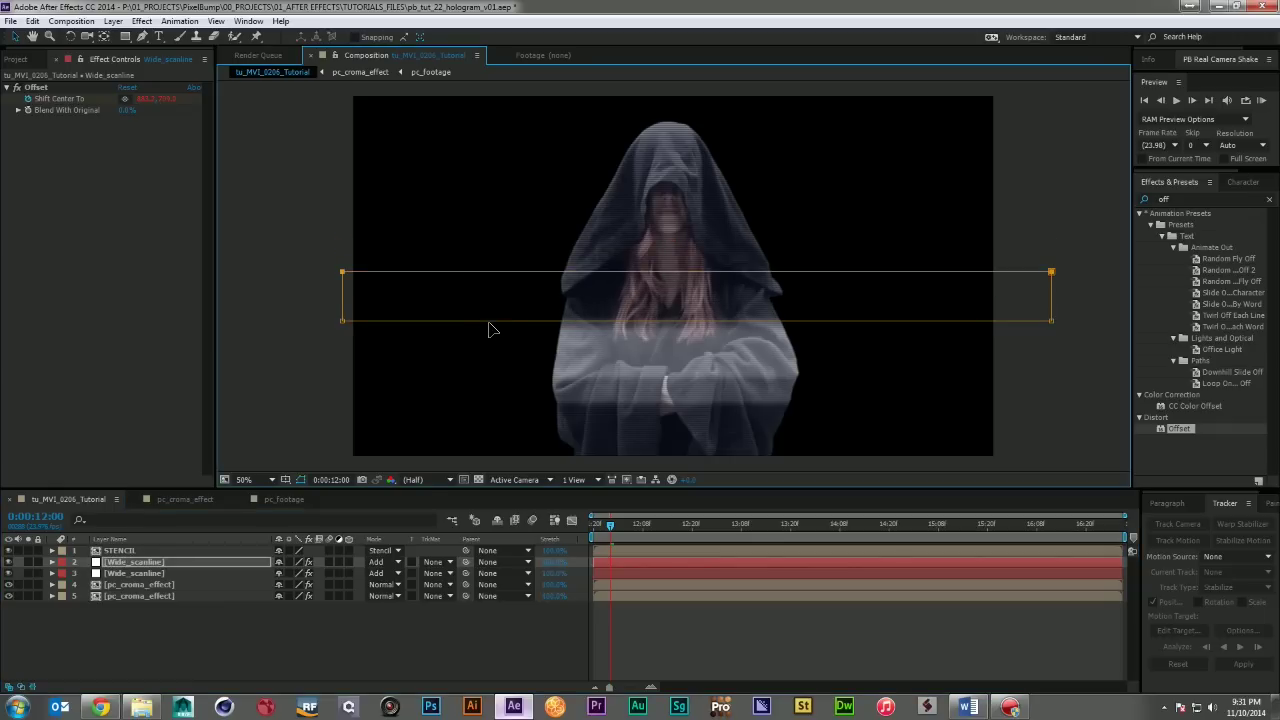
drag(488, 322, 491, 281)
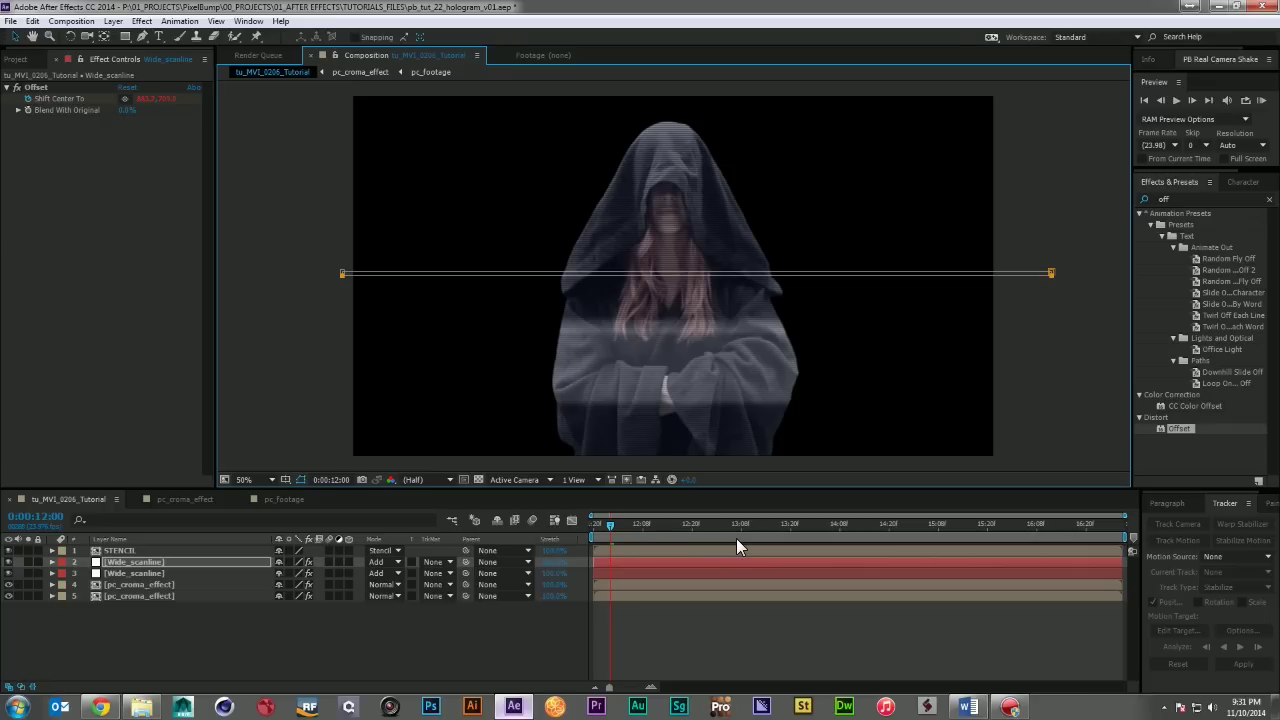
- Set the copy's Shift Center To to 318.8, -1854.2 and preview both scanlines
key(u)
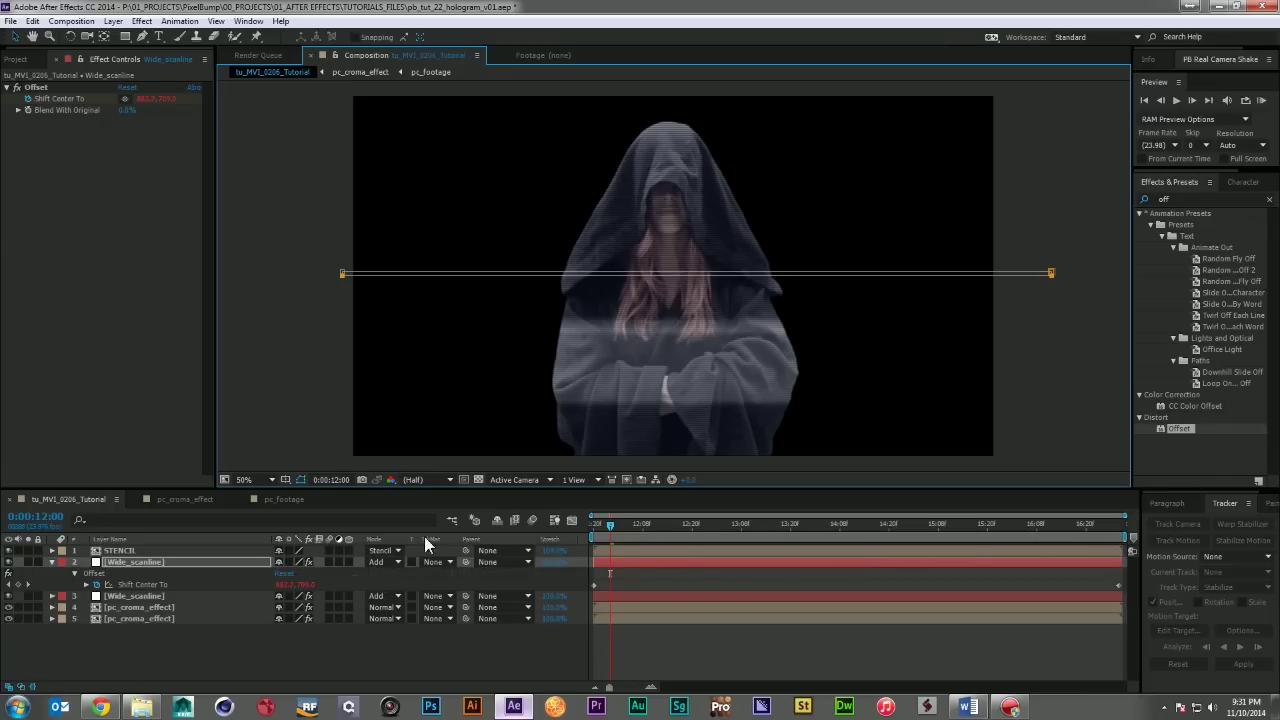
click(592, 525)
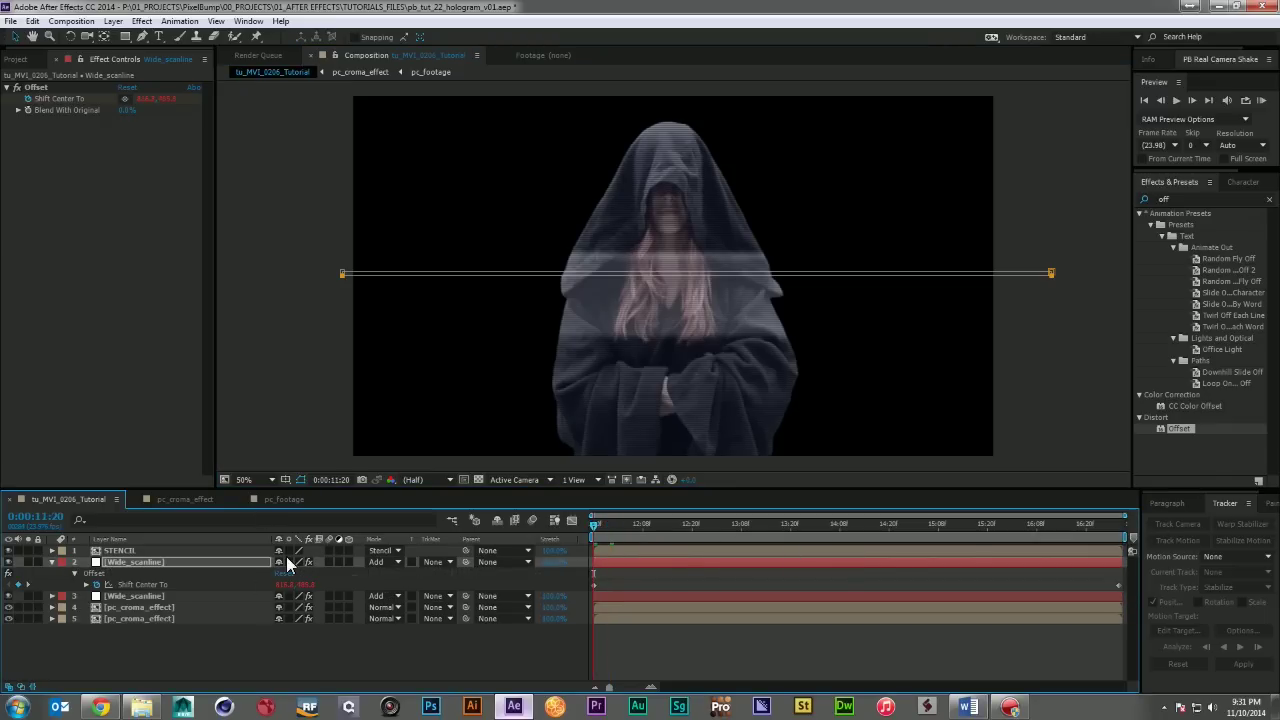
click(168, 99)
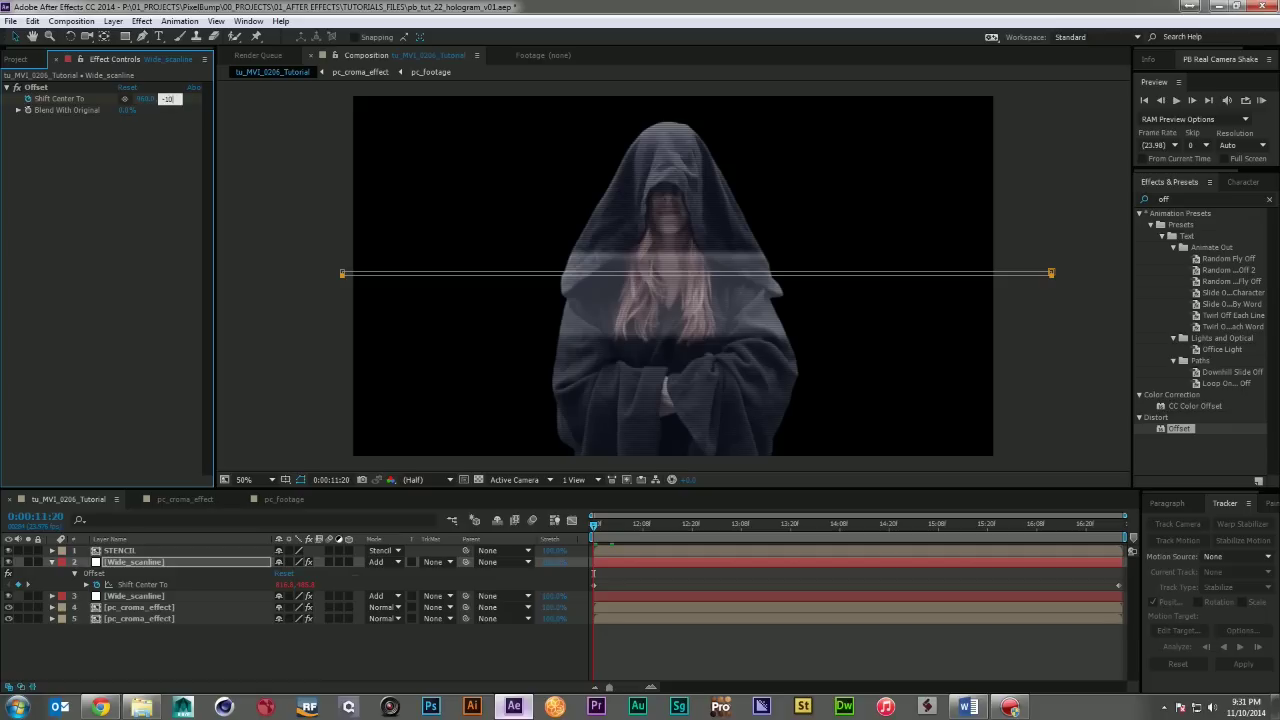
key(Return)
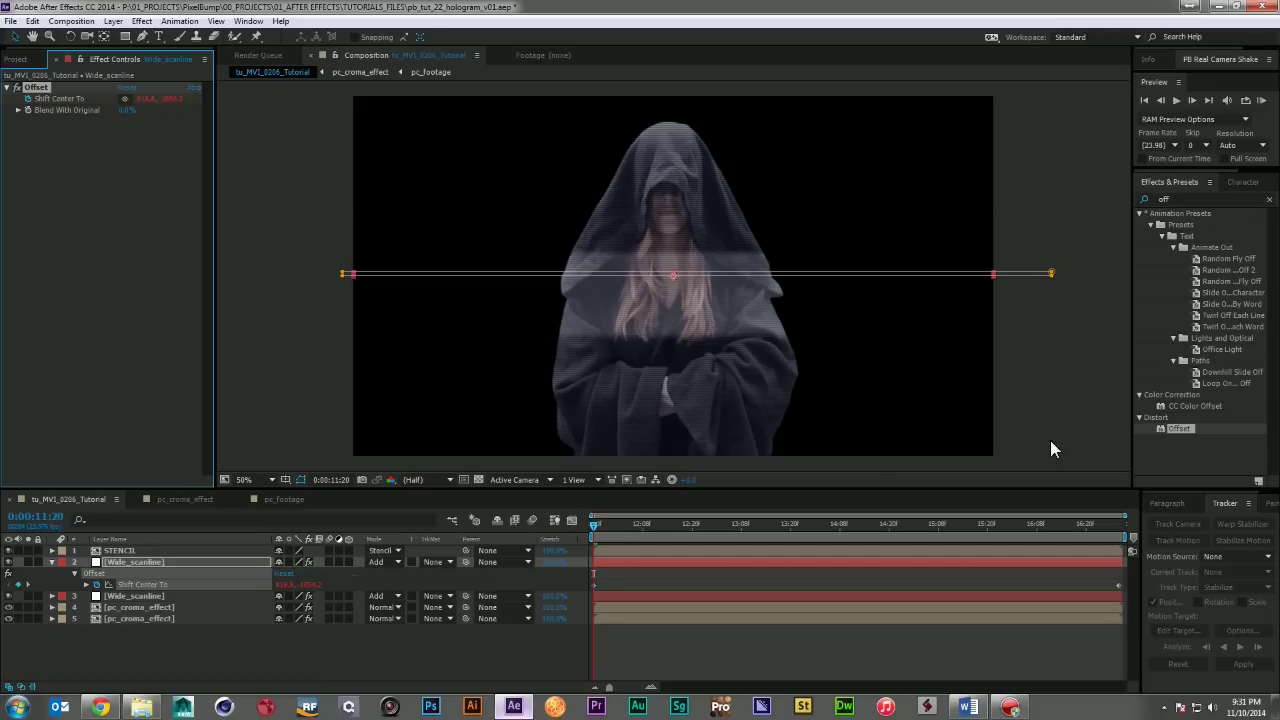
key(space)
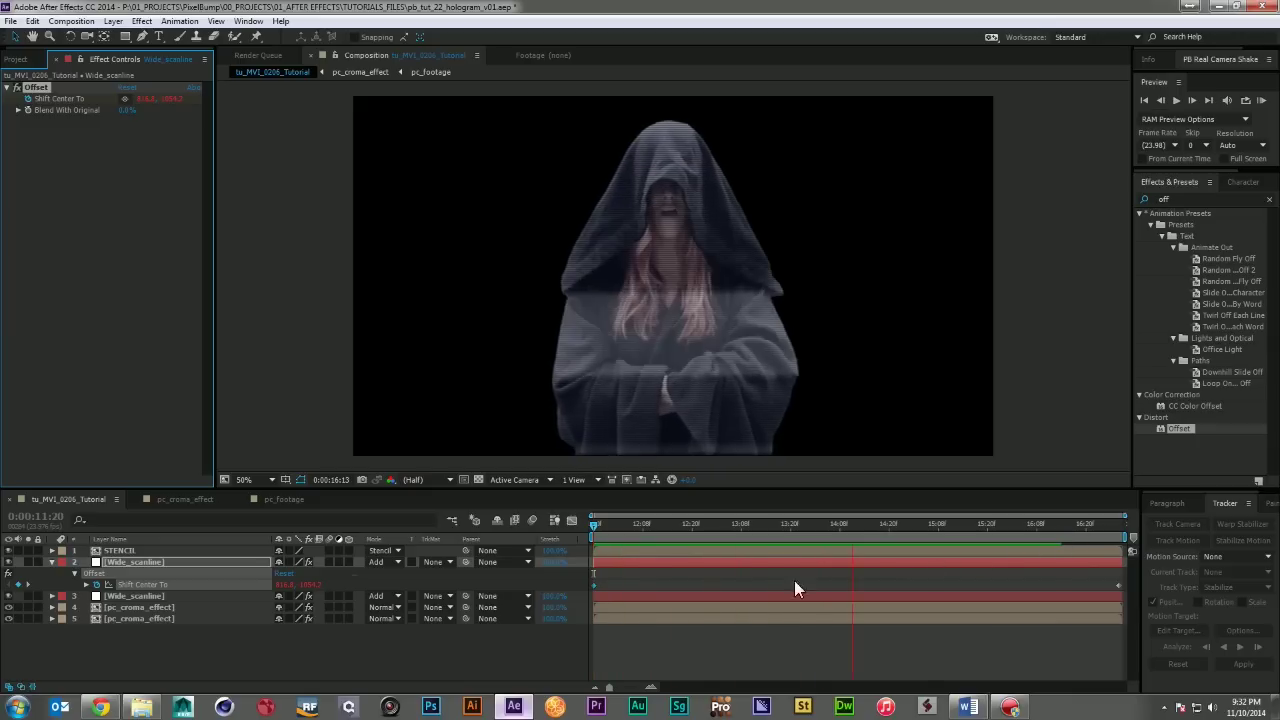
- Add a wiggle(5,30) expression to the thin scanline's Shift Center To
click(596, 590)
click(90, 590)
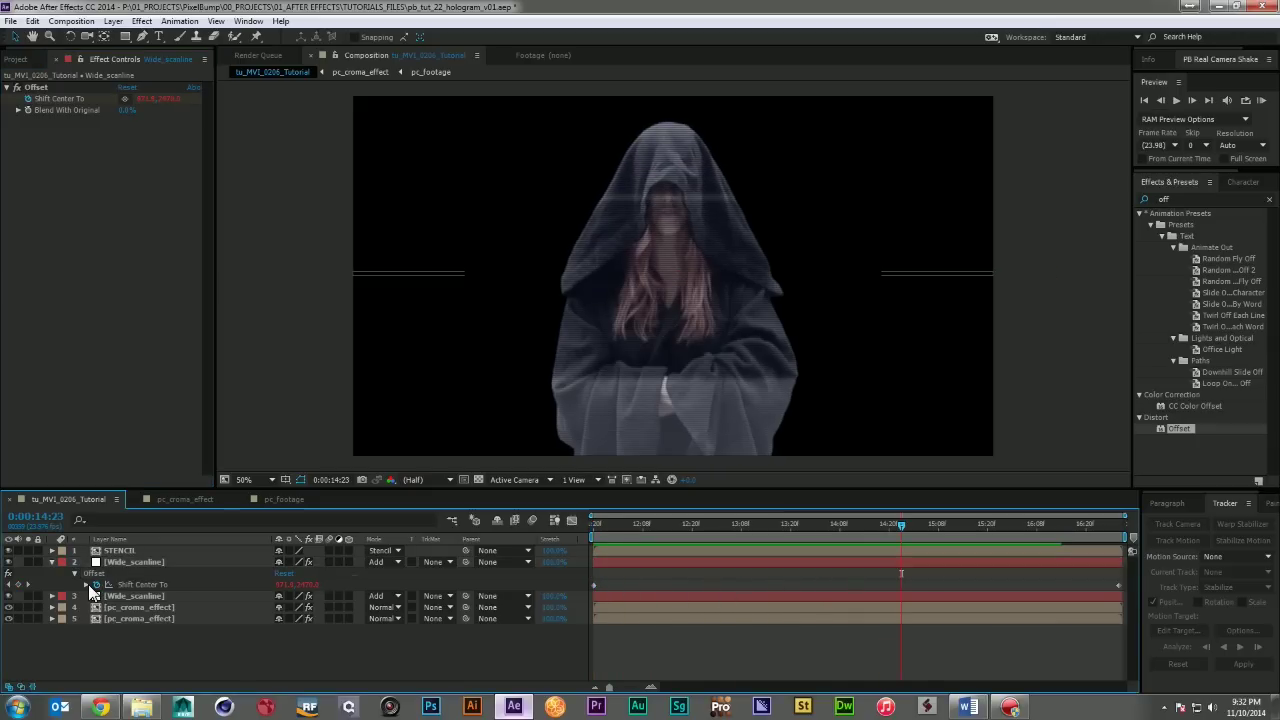
alt+click(96, 584)
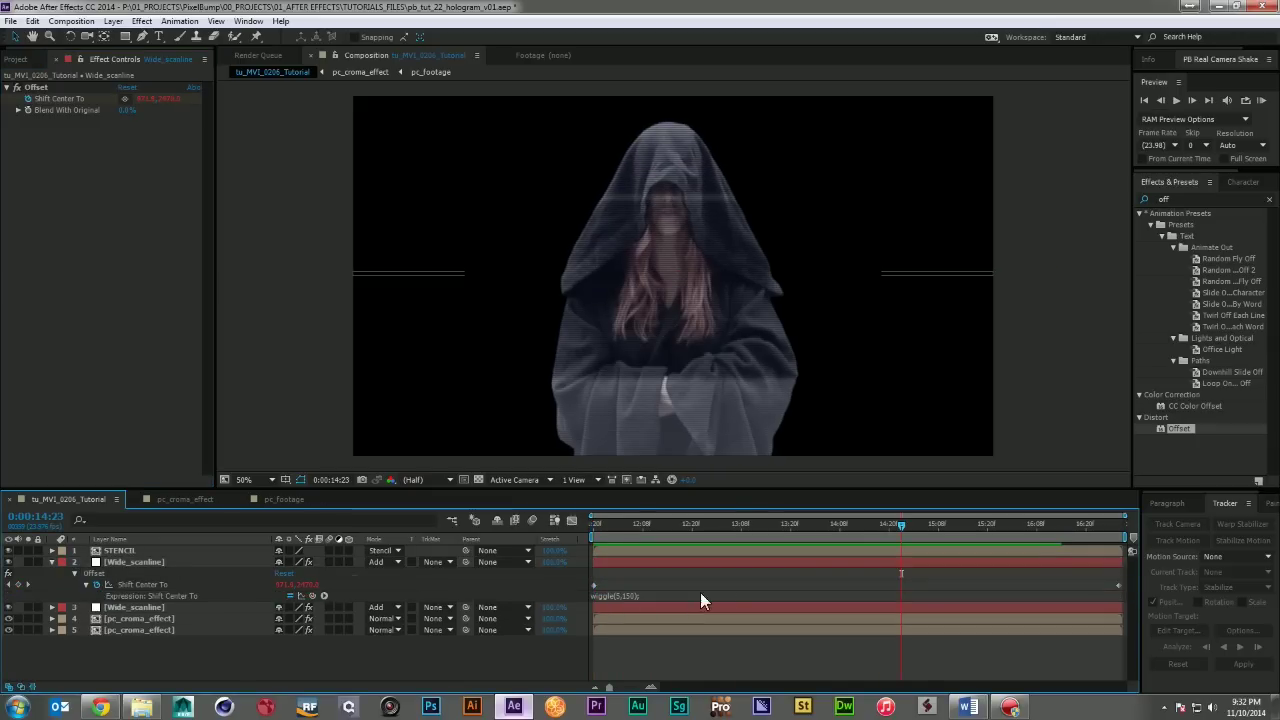
text(wiggle(5,15)
click(636, 595)
text();)
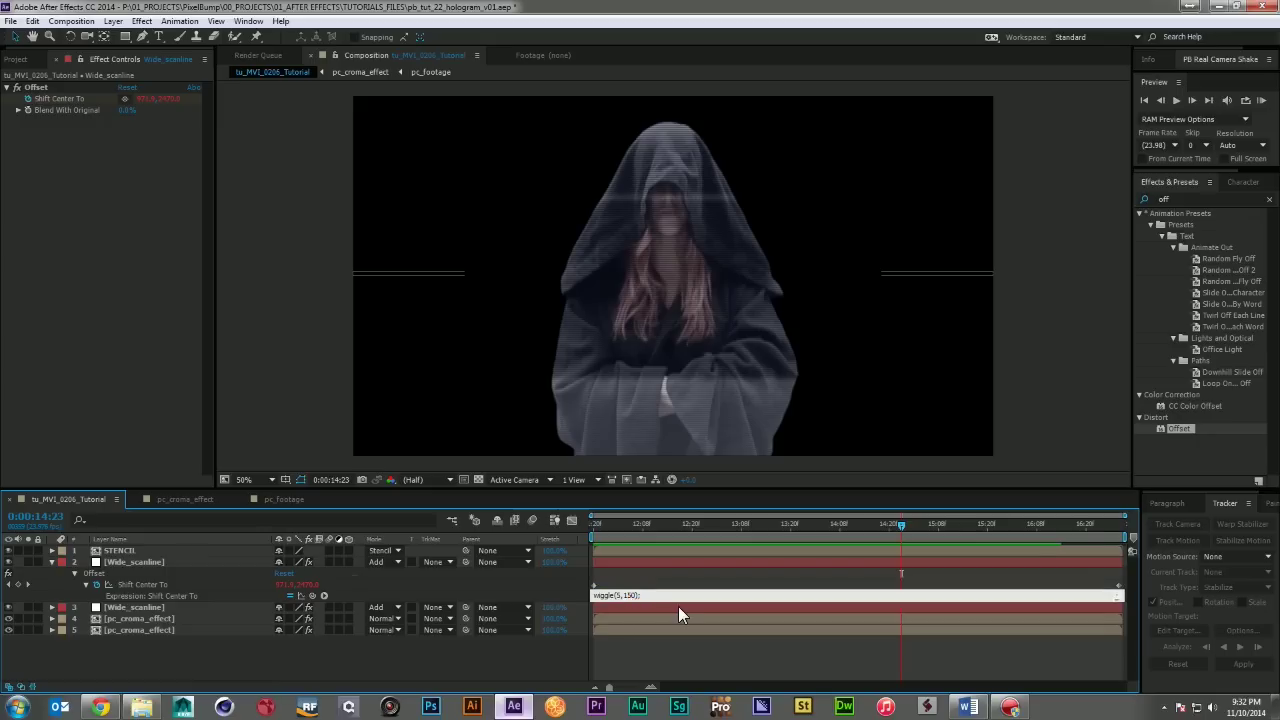
key(Left)
key(Left)
key(Left)
key(Left)
key(Left)
key(BackSpace)
click(474, 651)
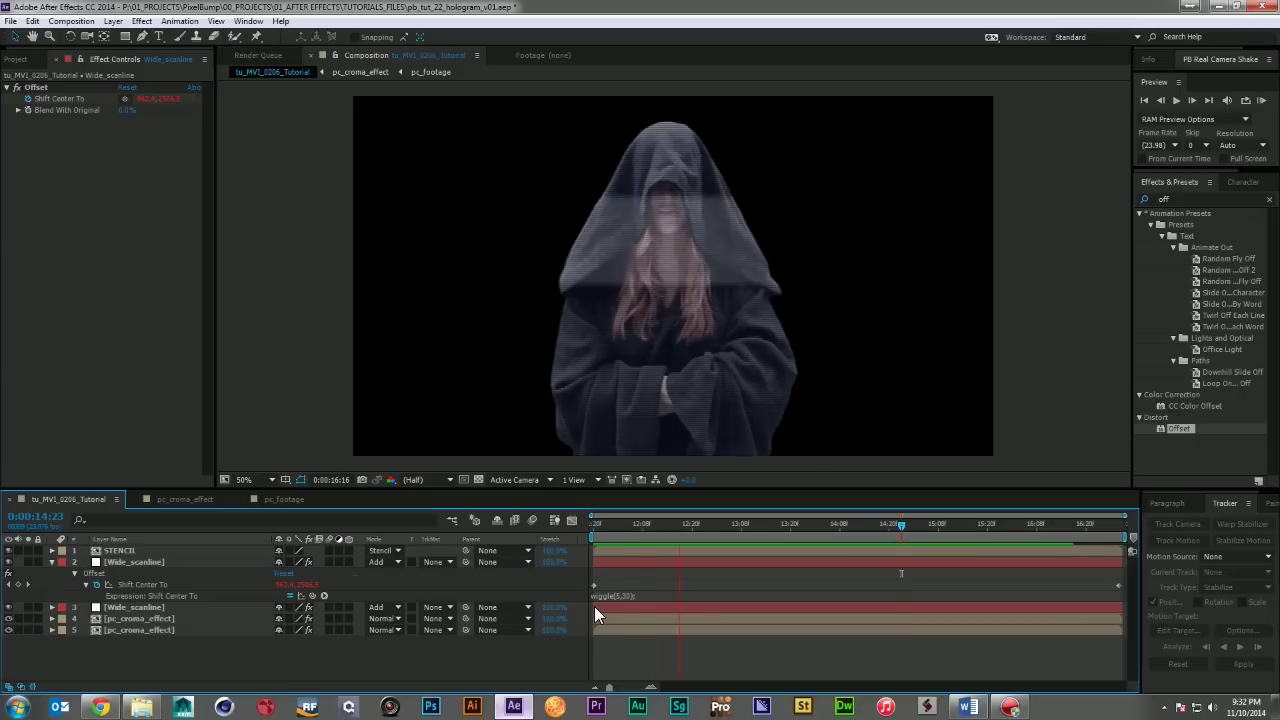
key(space)
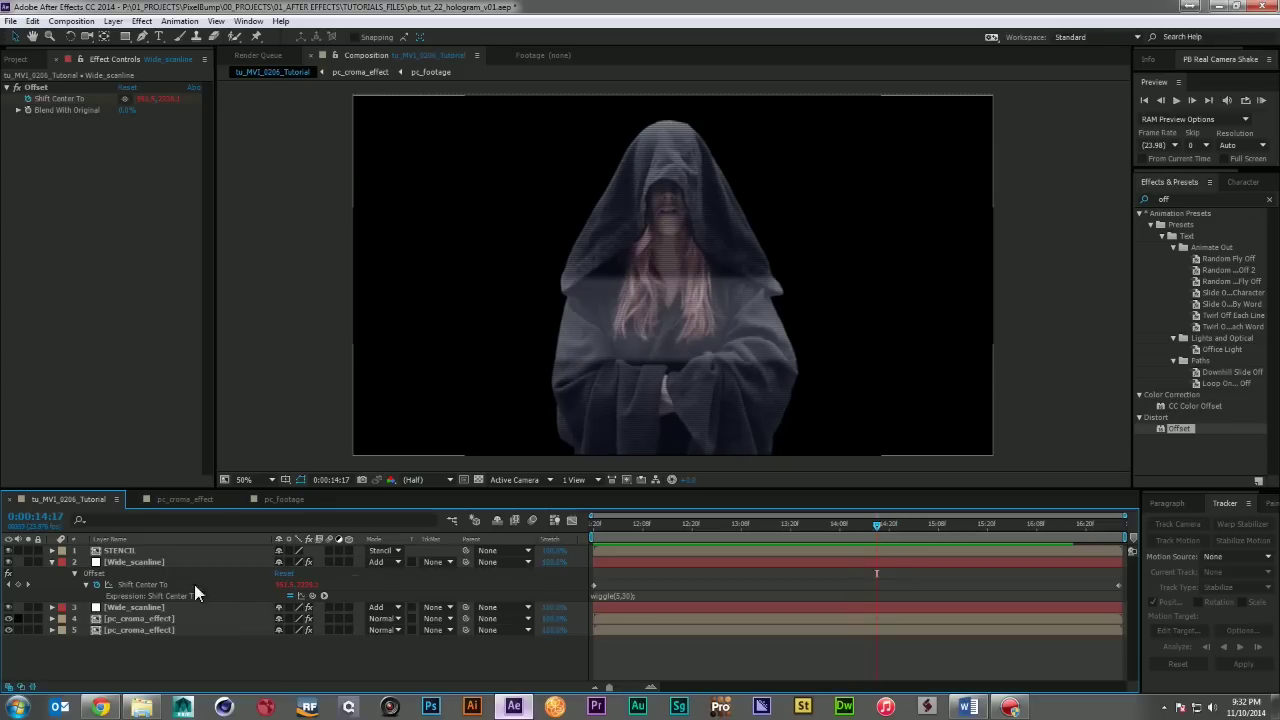
- Adjust the thin scanline's opacity and preview the two scanlines together
click(147, 562)
key(t)
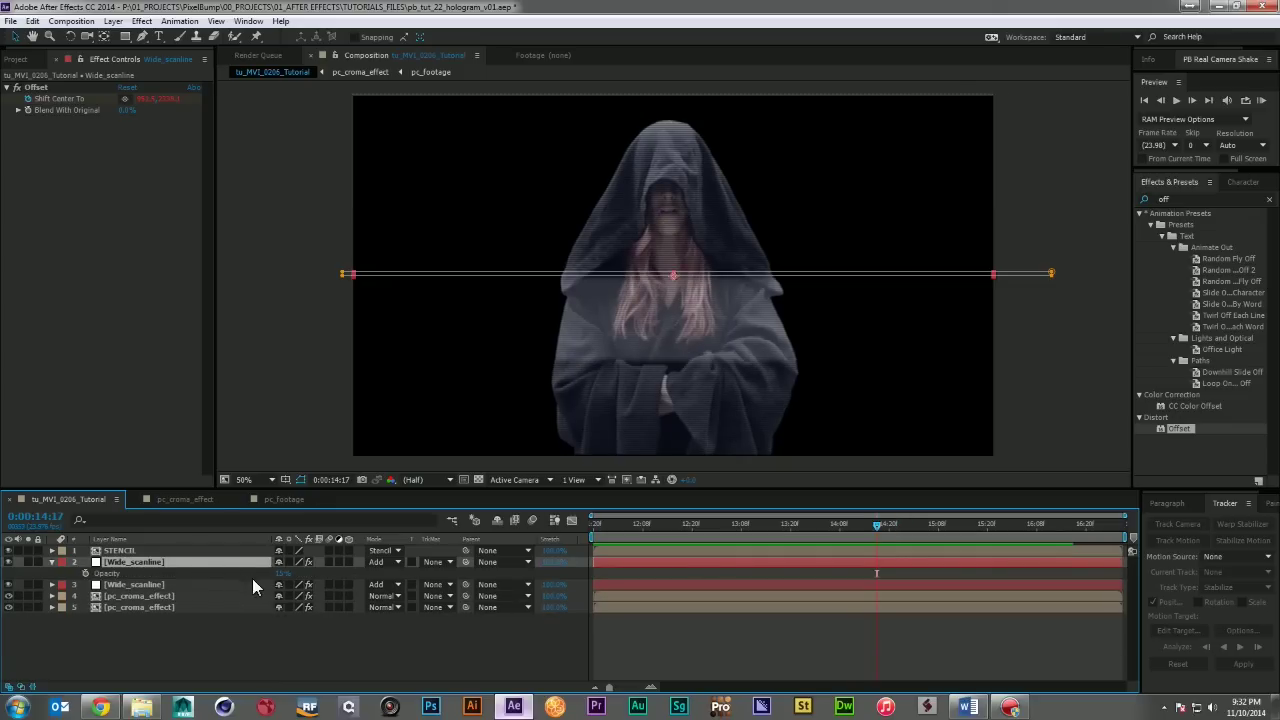
drag(282, 574, 298, 575)
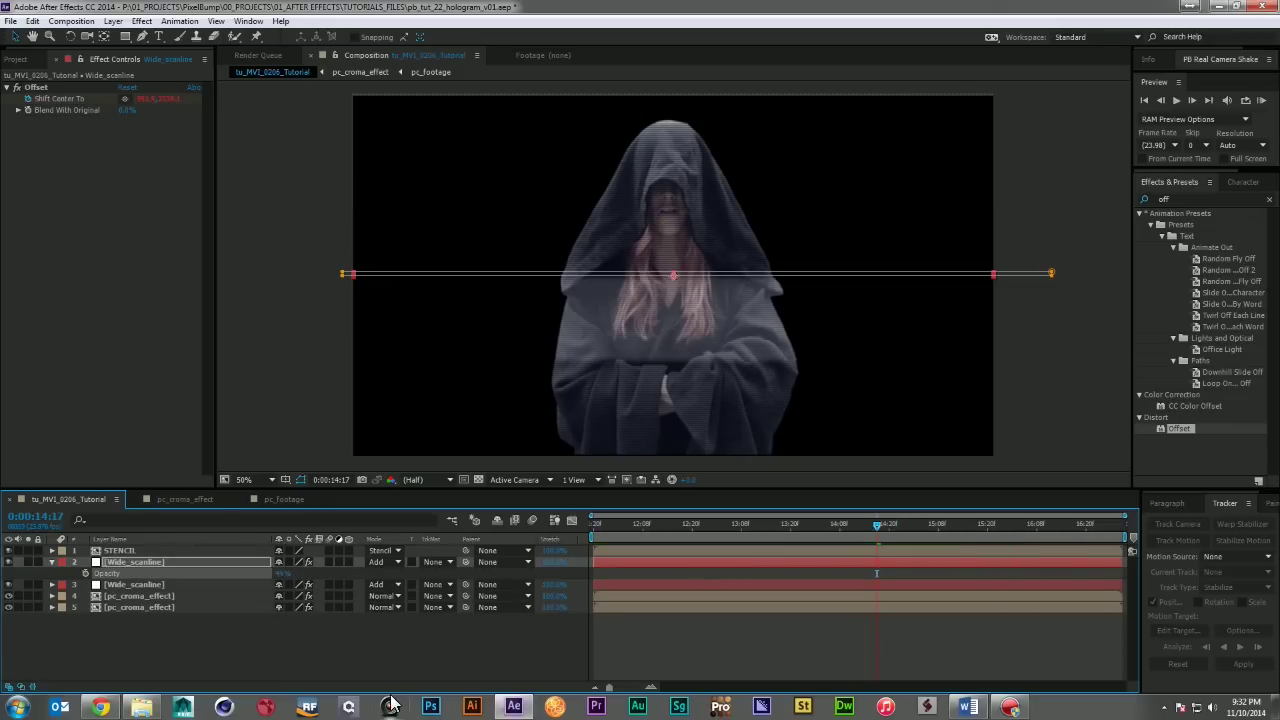
key(KP_0)
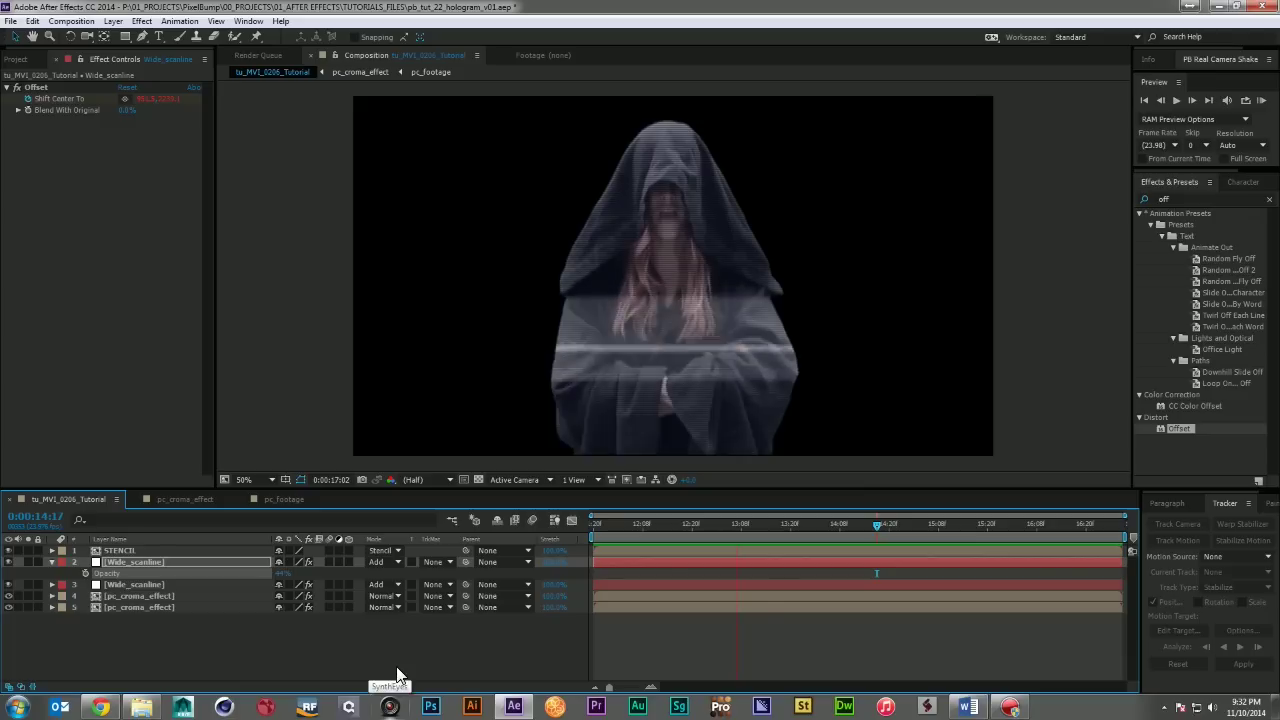
key(KP_0)
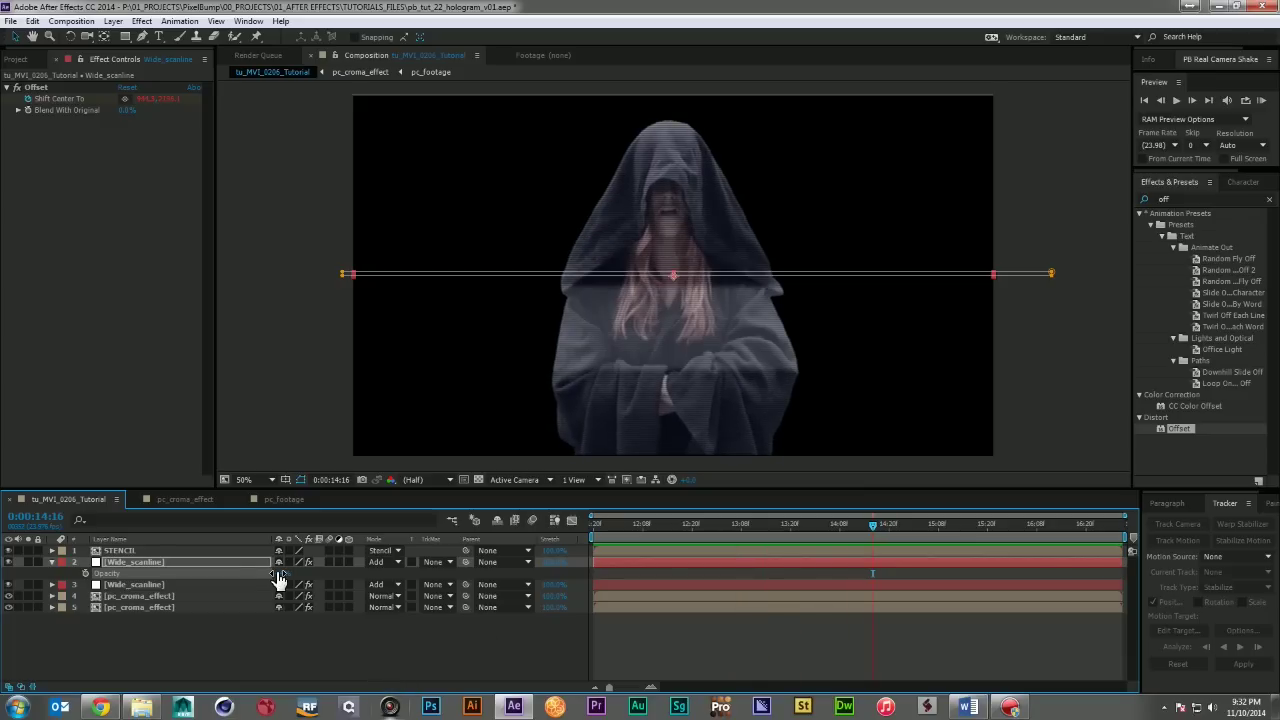
drag(278, 578, 281, 578)
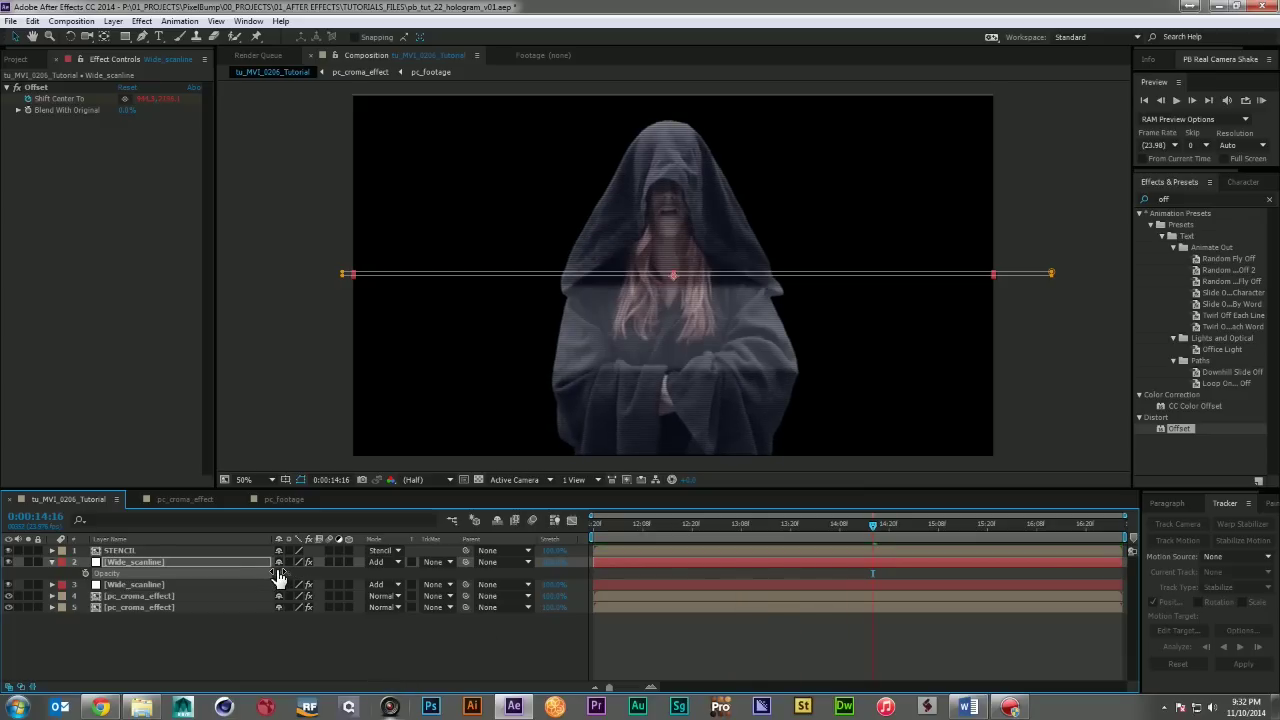
key(KP_0)
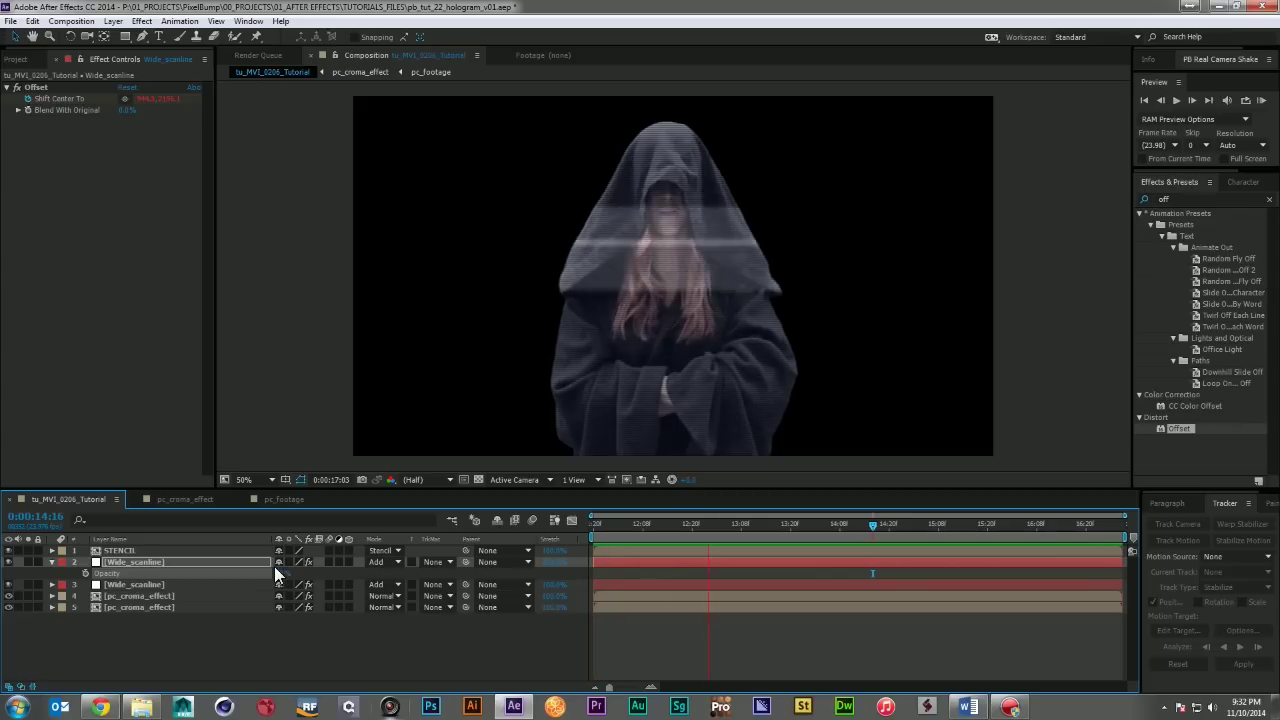
click(220, 561)
- Rename the duplicated layer to thin_scanline
key(Return)
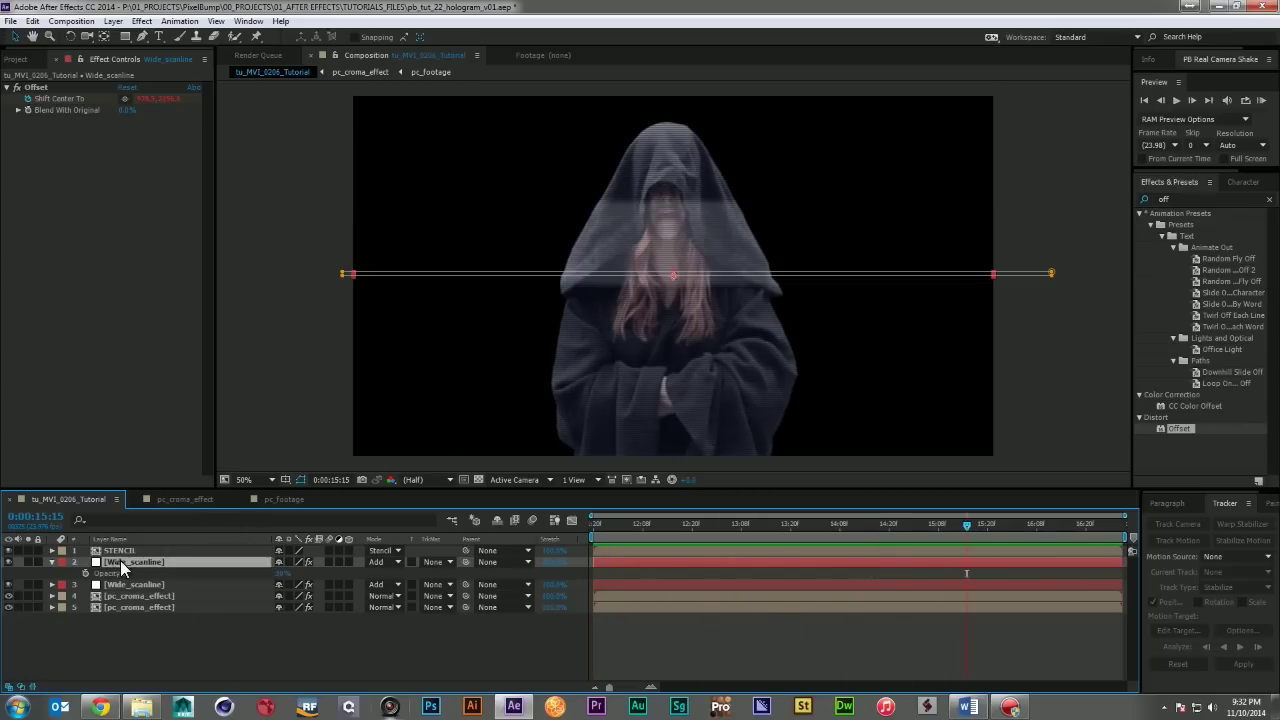
key(Return)
key(Return)
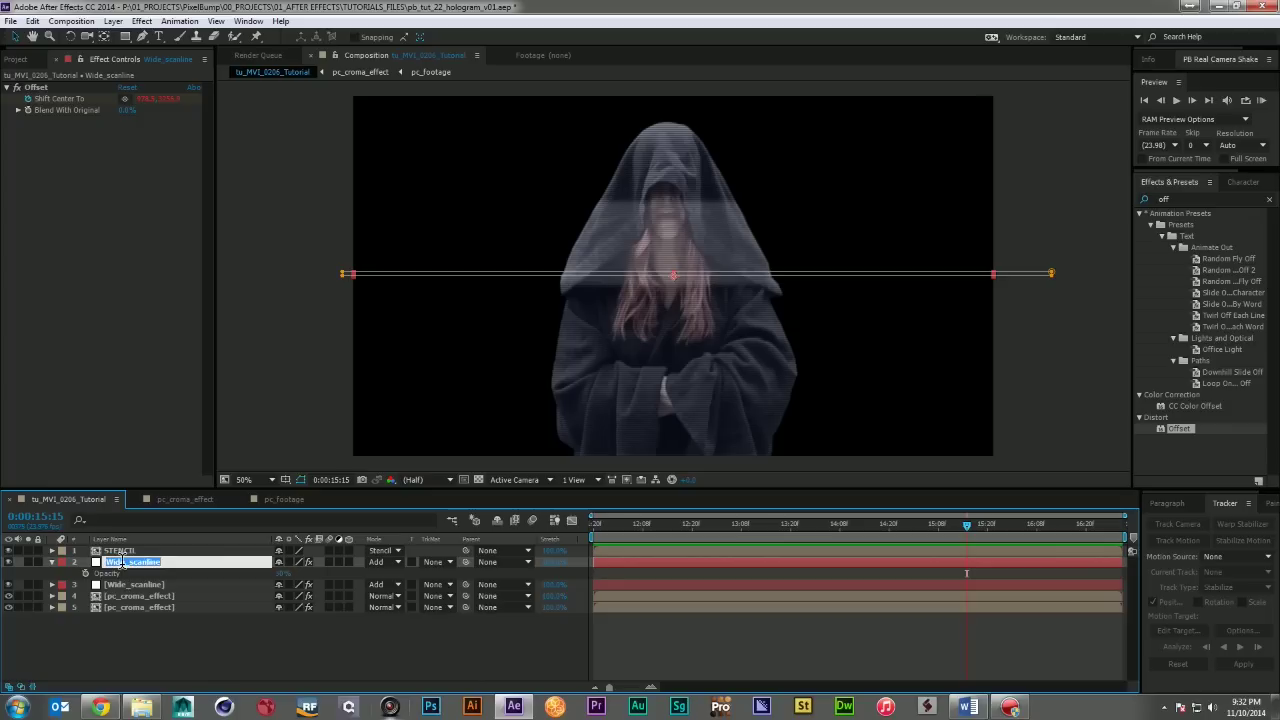
click(122, 562)
key(BackSpace)
key(BackSpace)
key(BackSpace)
key(BackSpace)
text(tl)
key(Return)
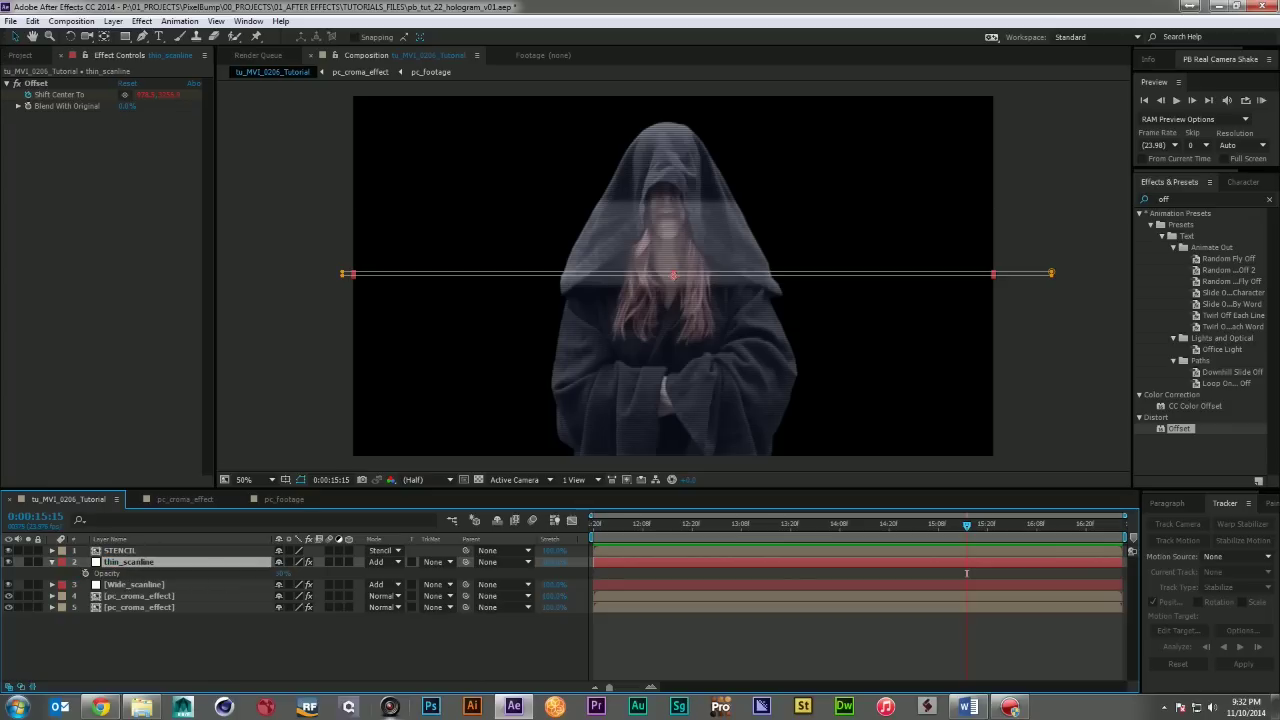
click(236, 632)
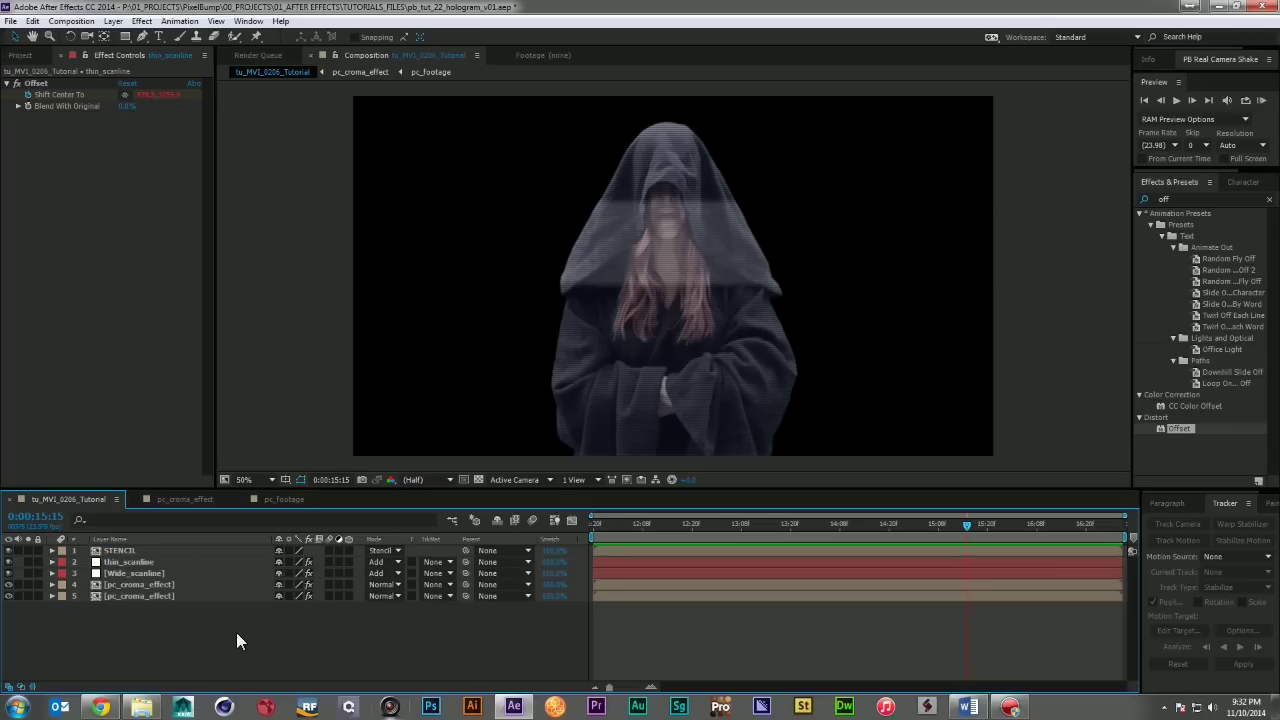
- Add an adjustment layer named GLOW above the pc_croma_effect footage
click(146, 583)
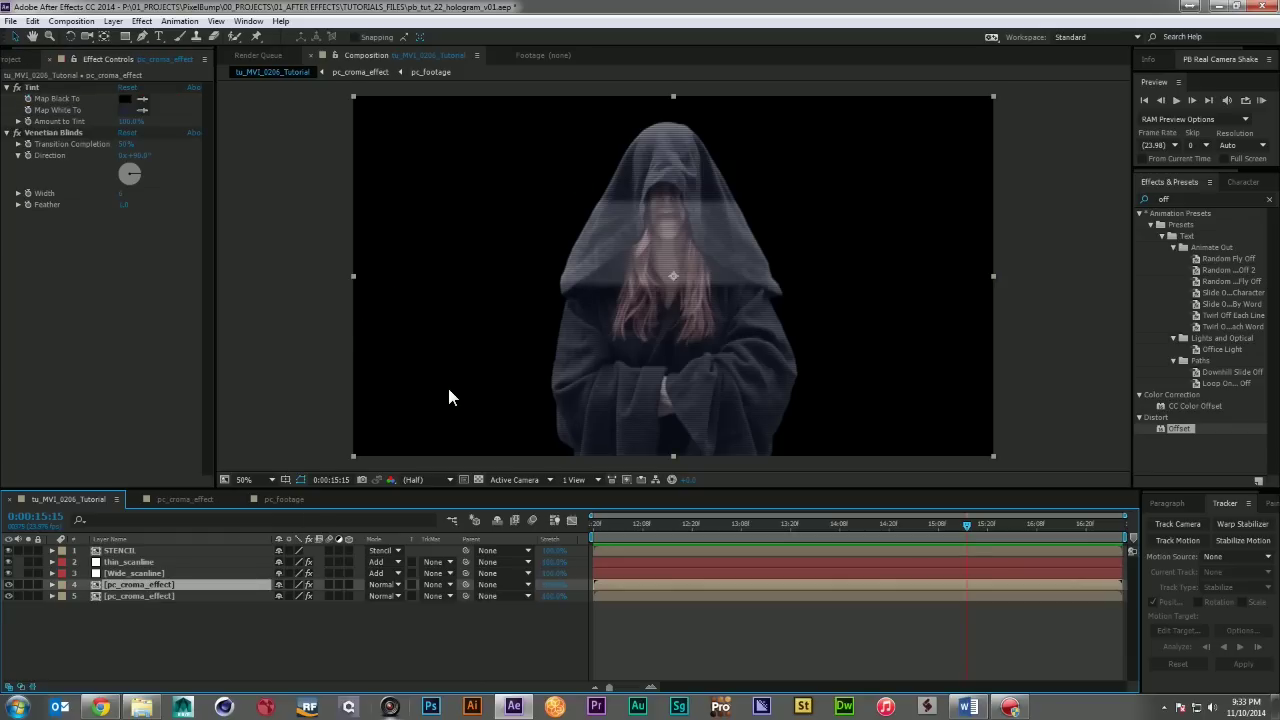
key(ctrl+alt+y)
key(Return)
text(GLOW)
key(Return)
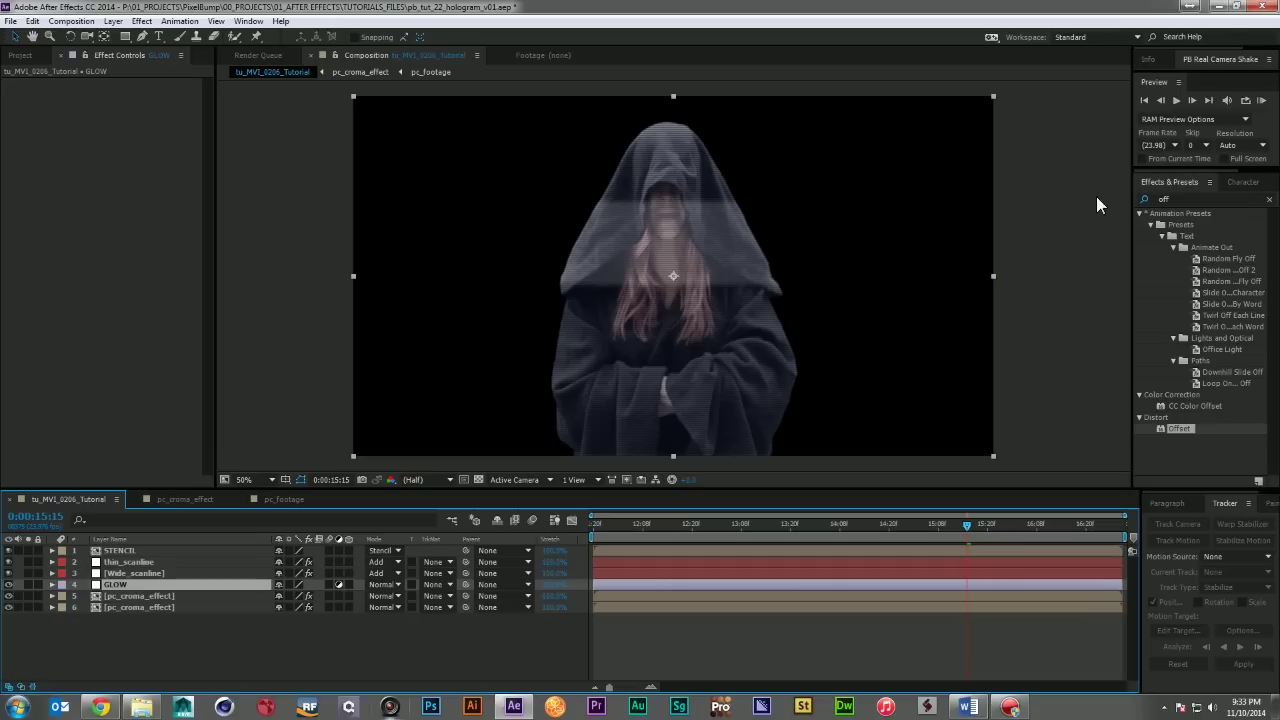
- Apply Glow to the GLOW layer, lower its threshold to about 29.8%, and preview
click(1178, 199)
text(glow)
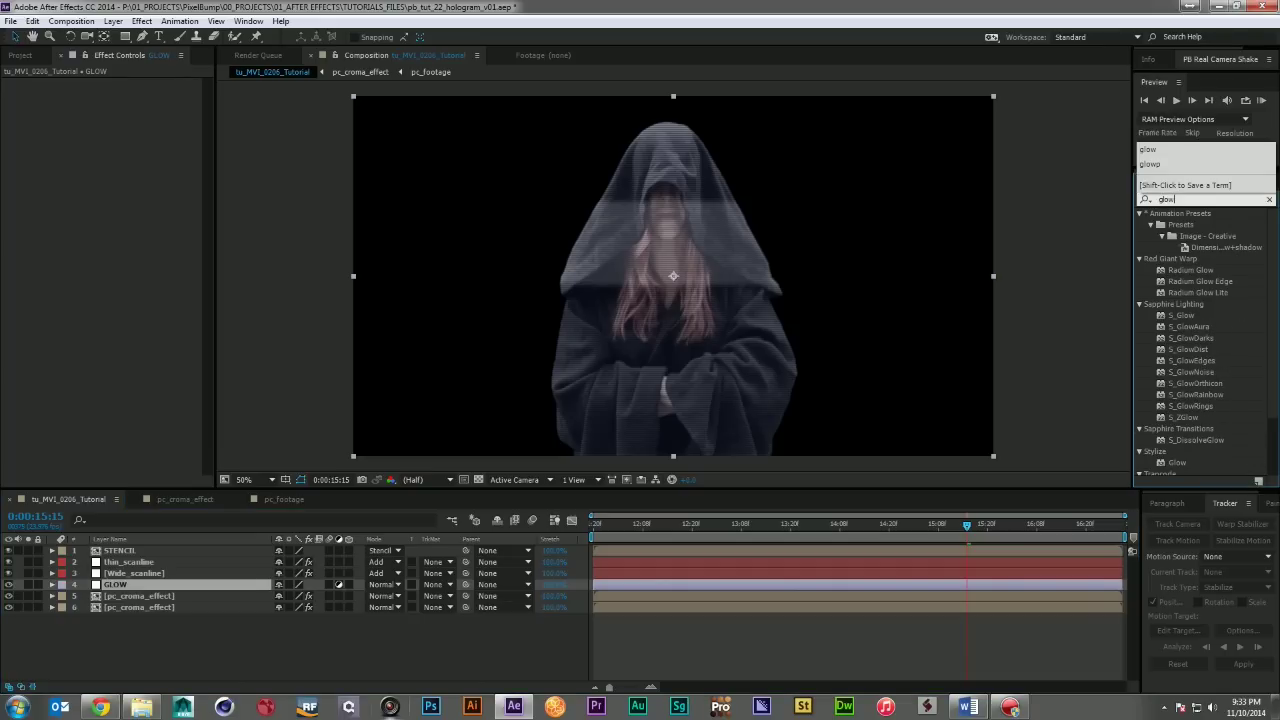
drag(1177, 462, 124, 580)
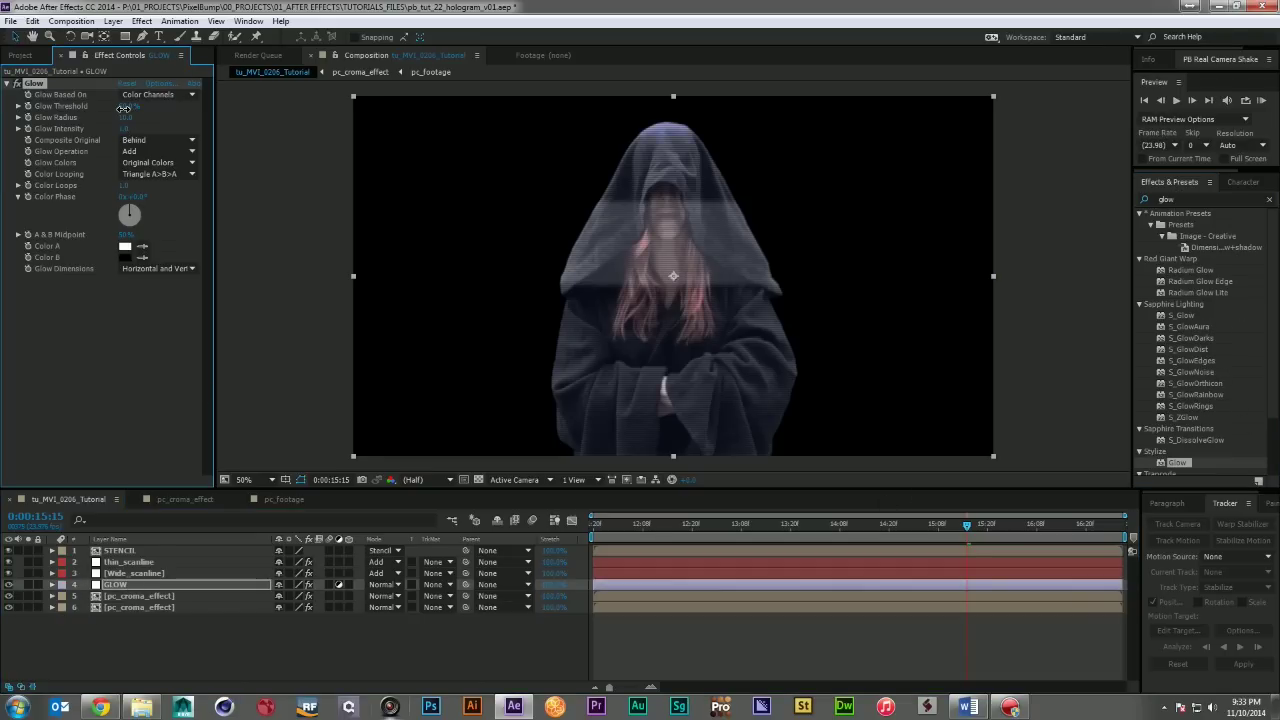
mouse_move(119, 108)
mouse_down()
mouse_move(84, 117)
mouse_move(190, 116)
mouse_move(125, 106)
mouse_up()
key(space)
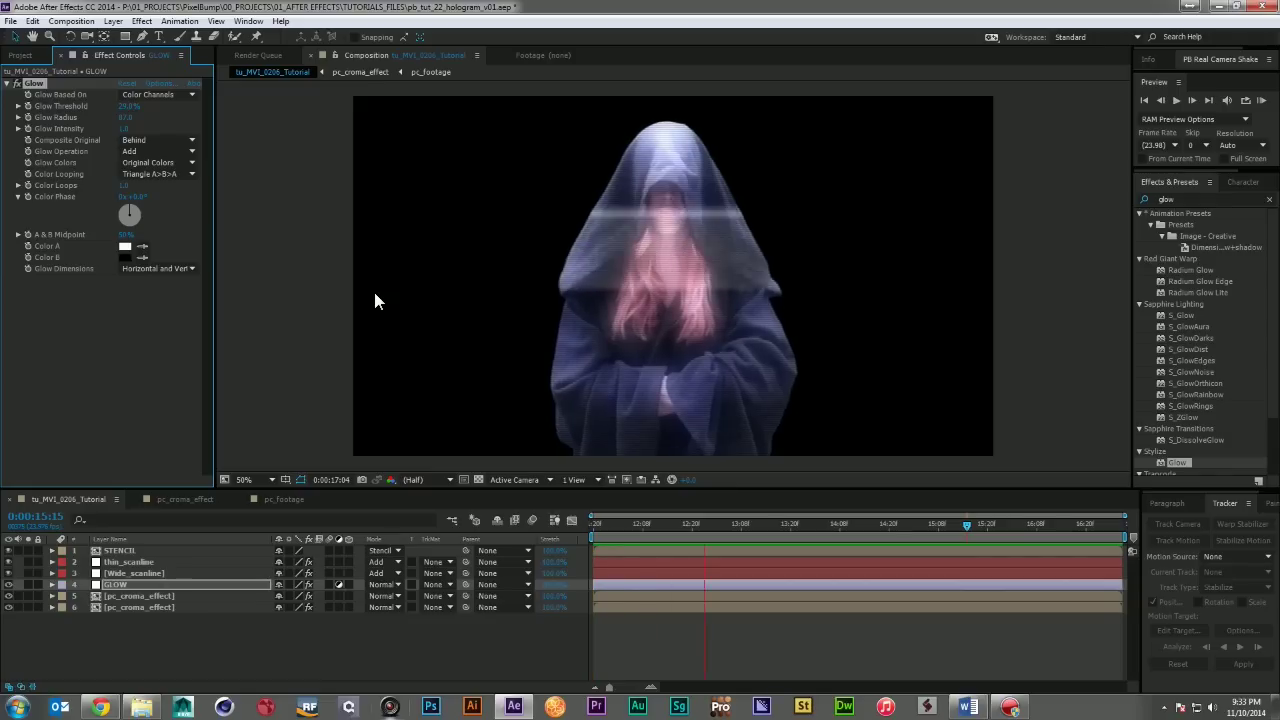
- Add a wiggle(3,25) expression to the GLOW layer's Opacity and preview the flicker
key(space)
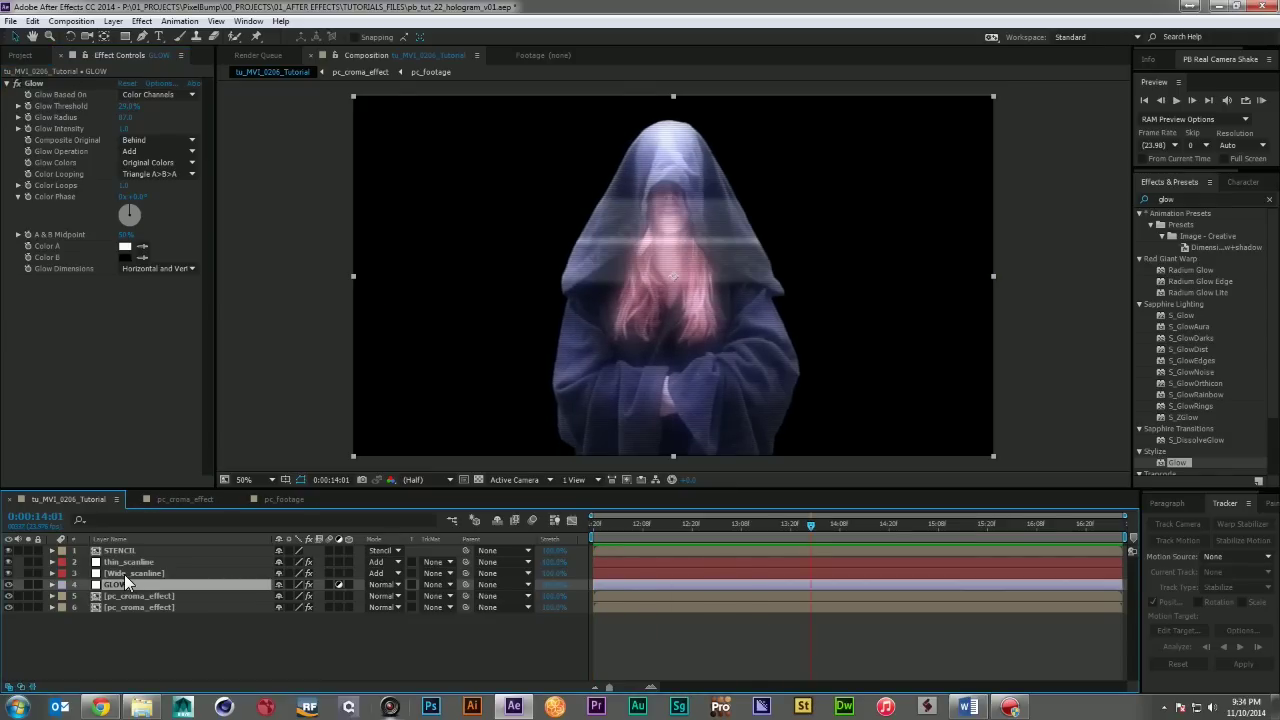
key(t)
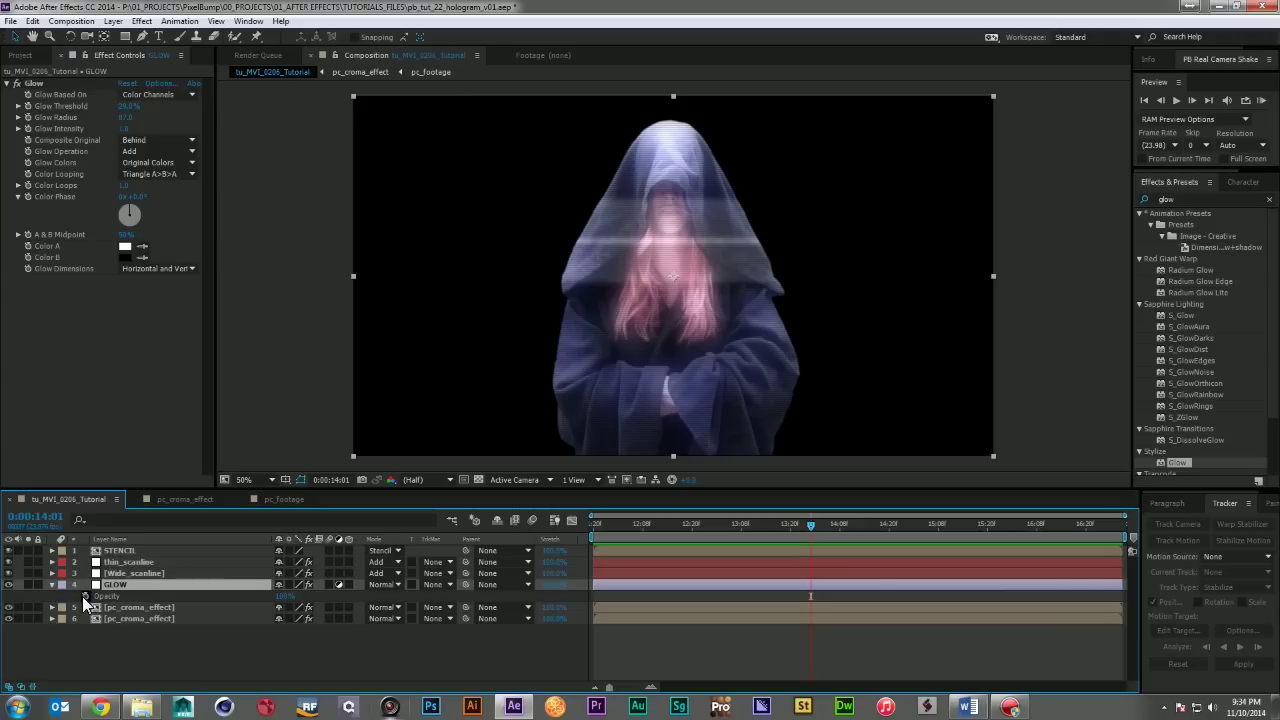
alt+click(85, 596)
text(wiggle(3,25);)
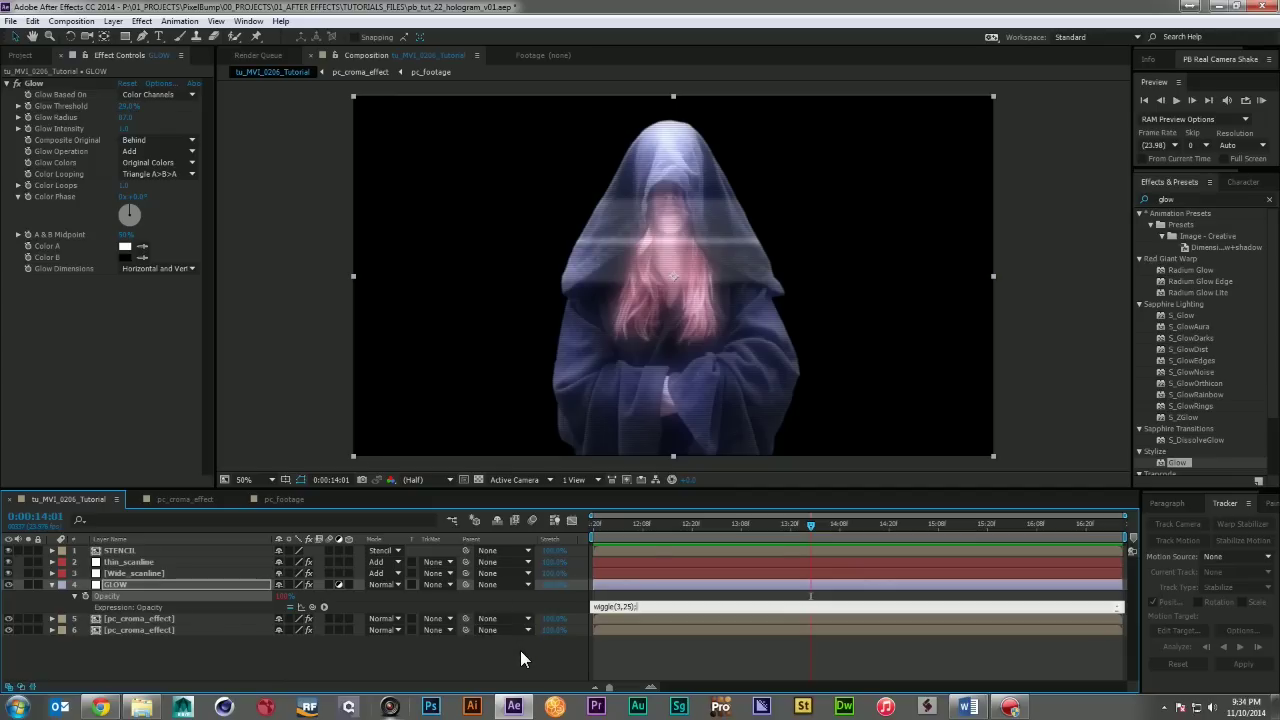
click(520, 650)
key(space)
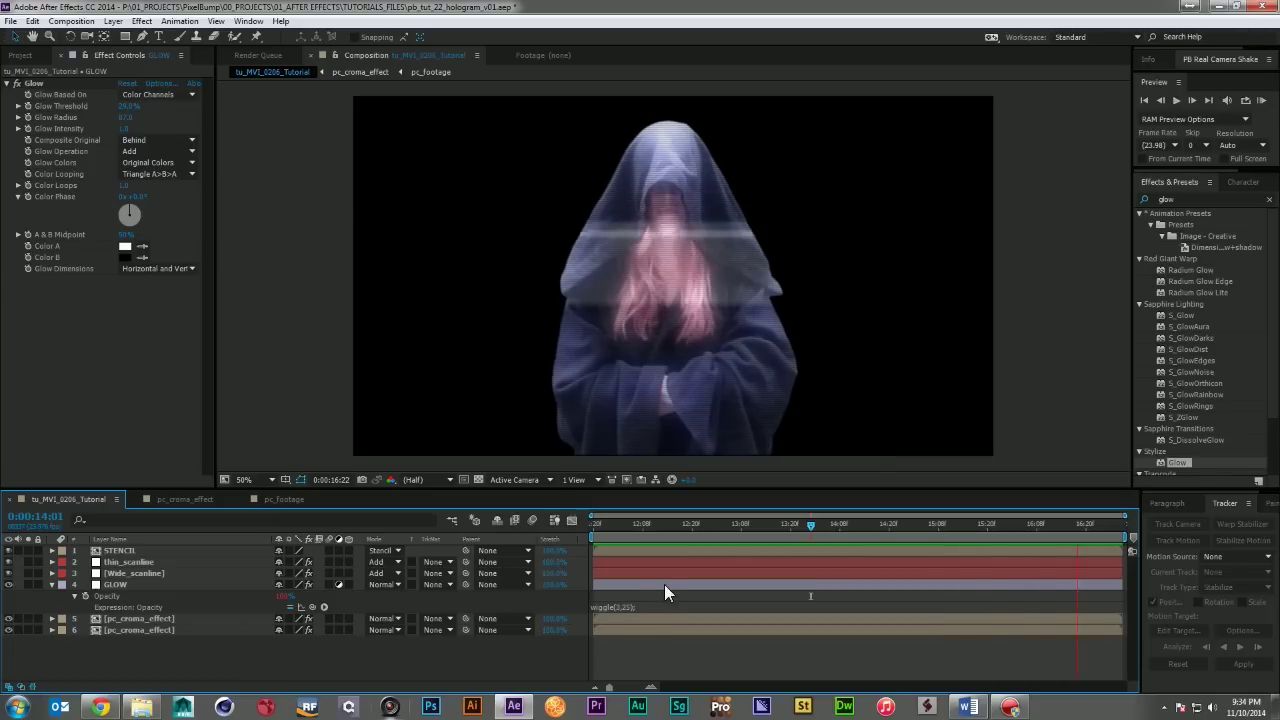
- Raise the expression to wiggle(6,25) and preview the faster flicker
click(612, 607)
click(620, 607)
click(561, 651)
key(KP_0)
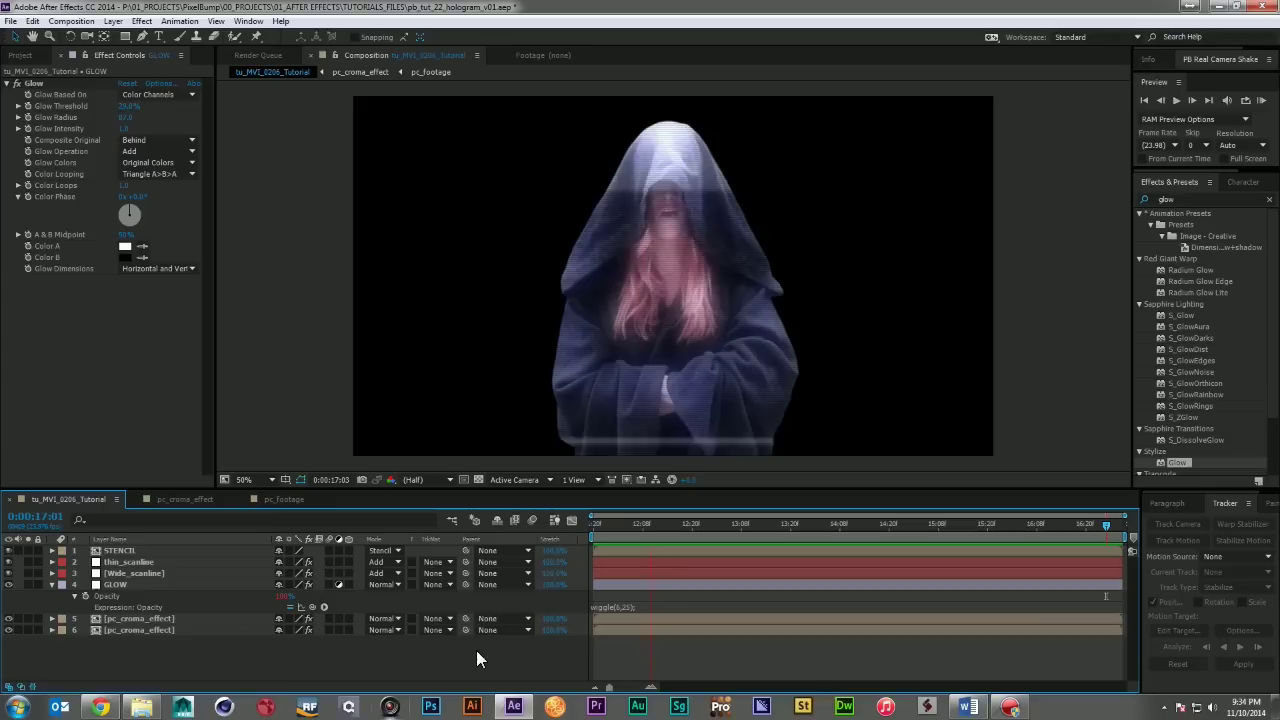
- Change the Glow Intensity value, preview it, then deselect and collapse the GLOW layer
click(125, 130)
key(Return)
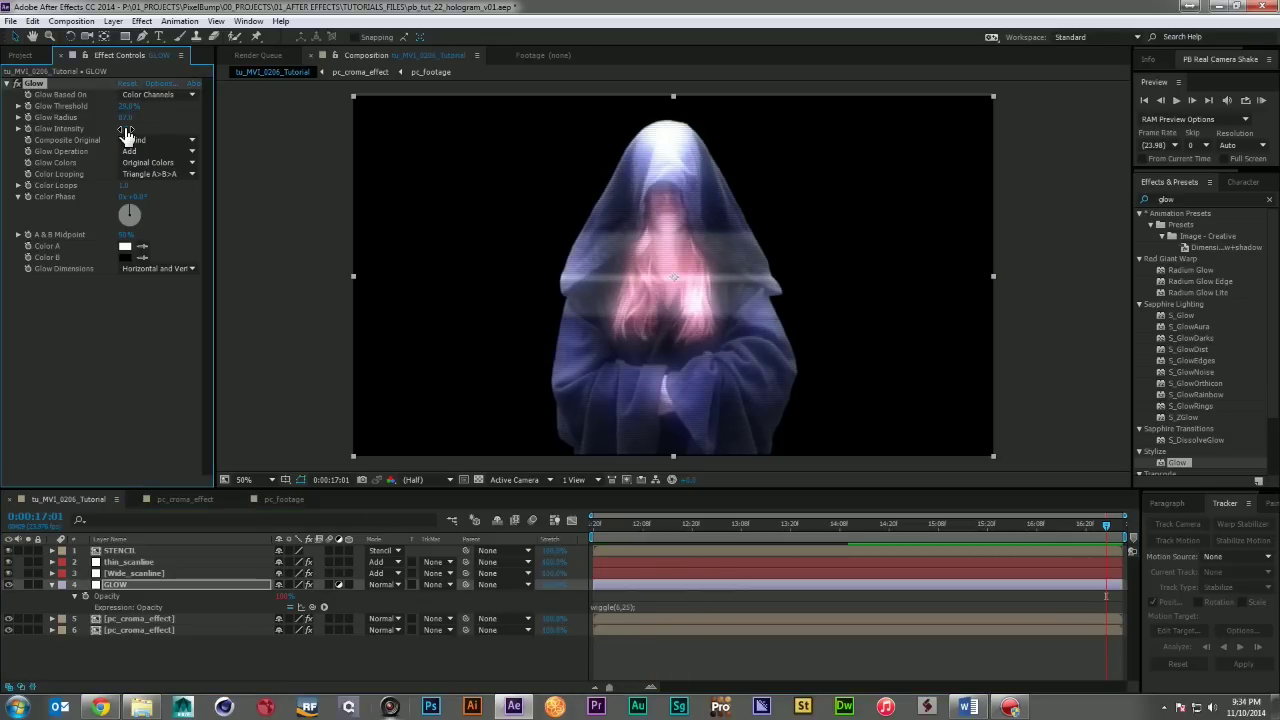
key(KP_0)
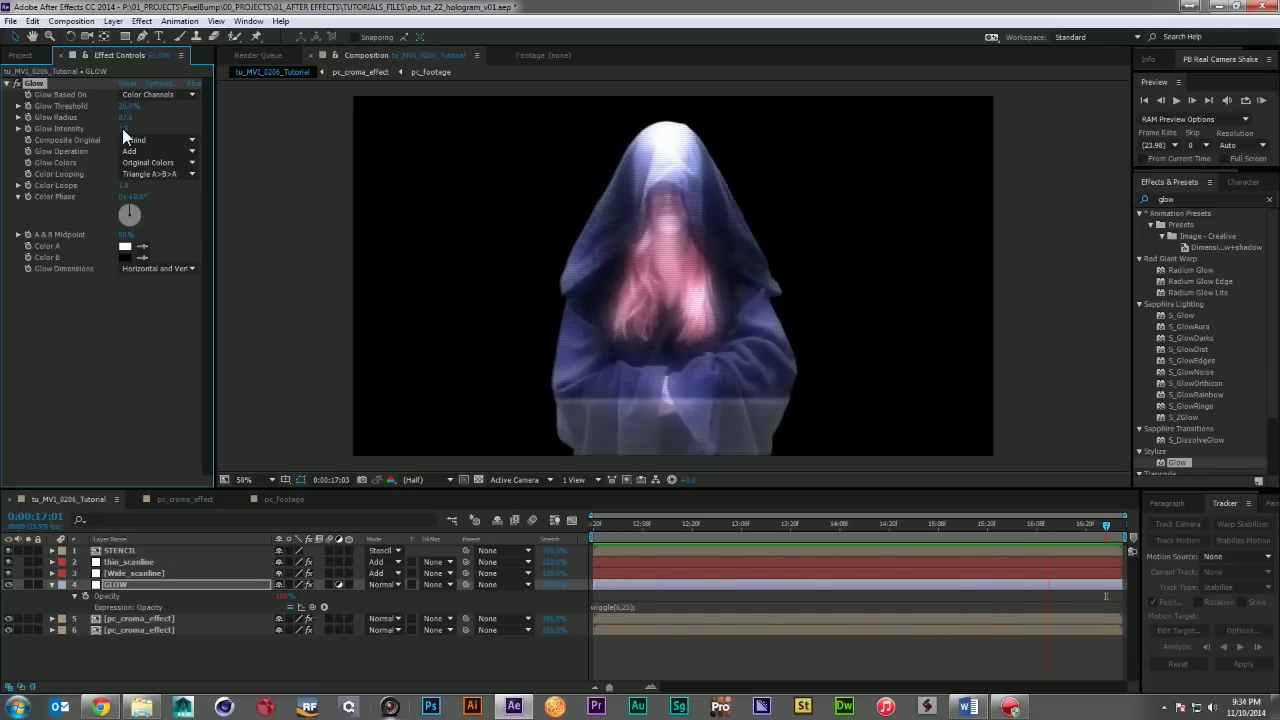
key(space)
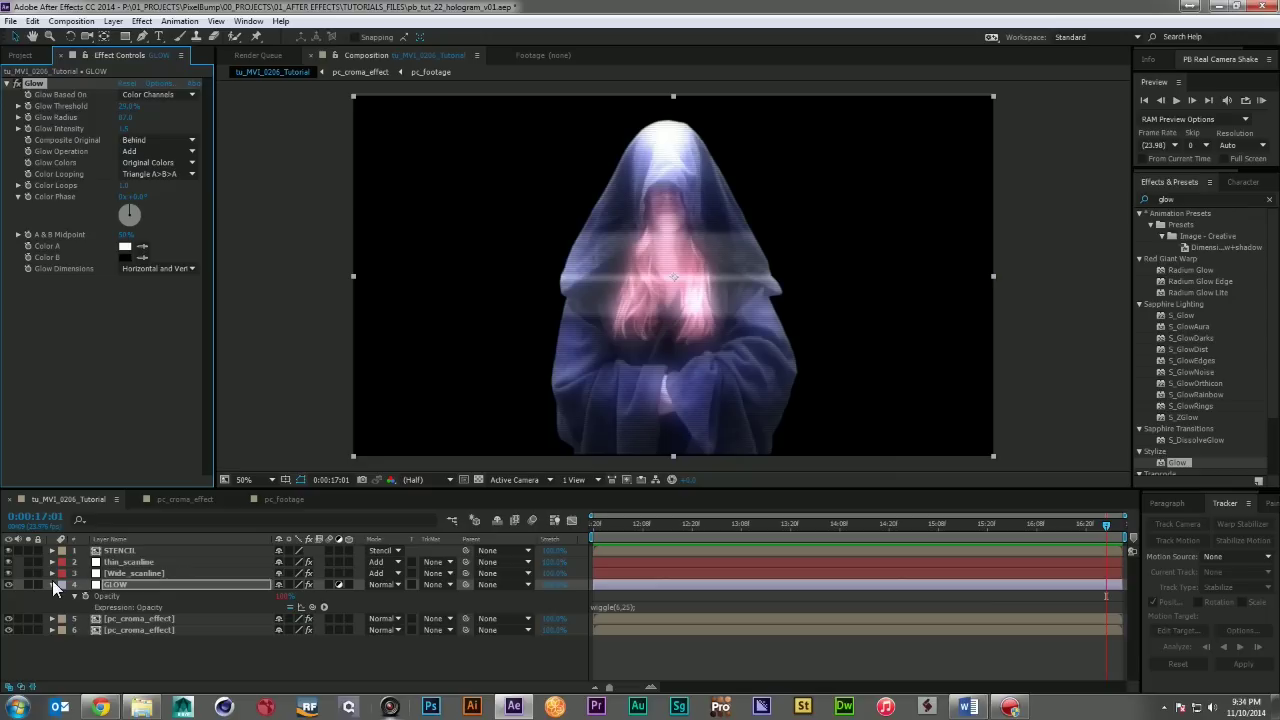
click(120, 598)
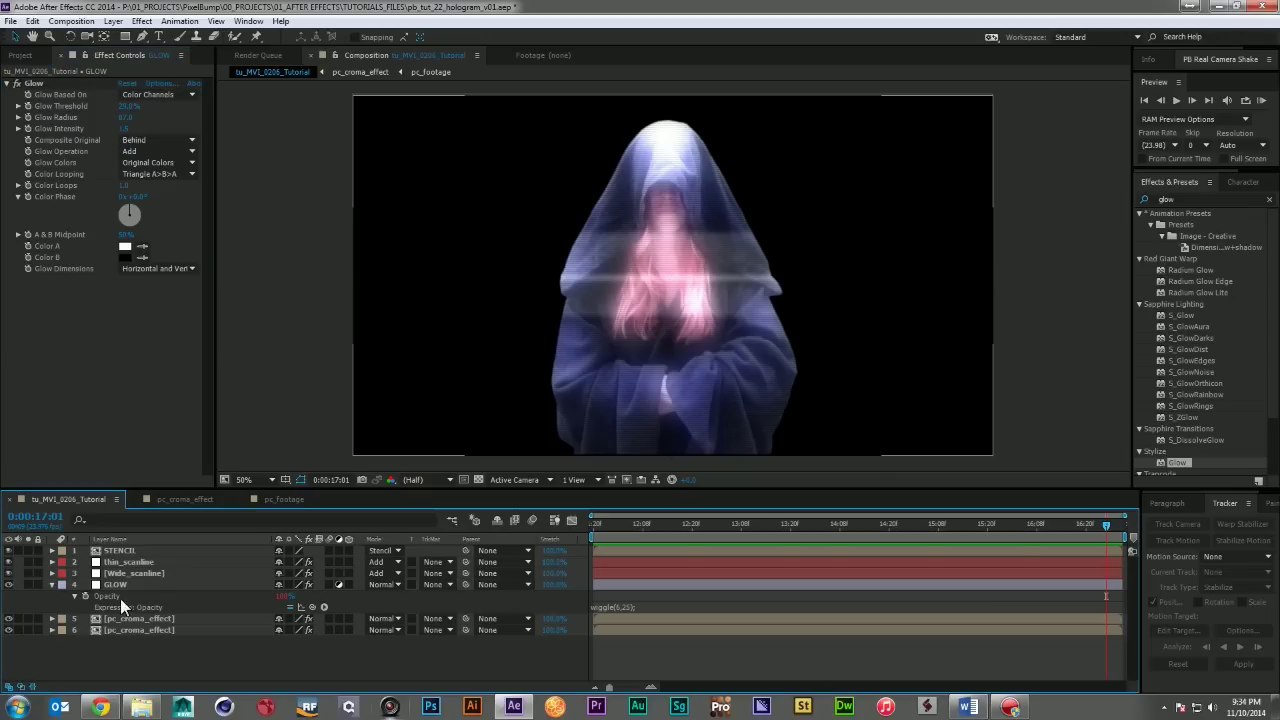
click(50, 582)
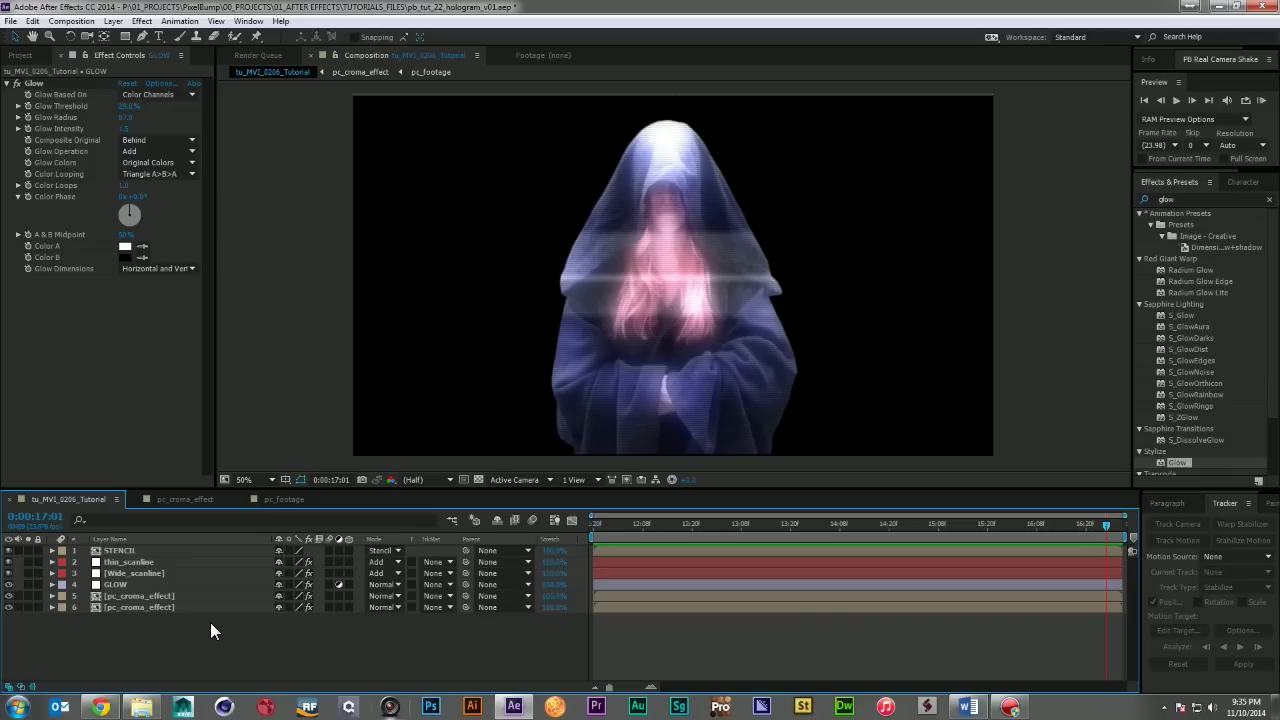
- Create an adjustment layer named NOISE and move it below STENCIL
key(ctrl+alt+y)
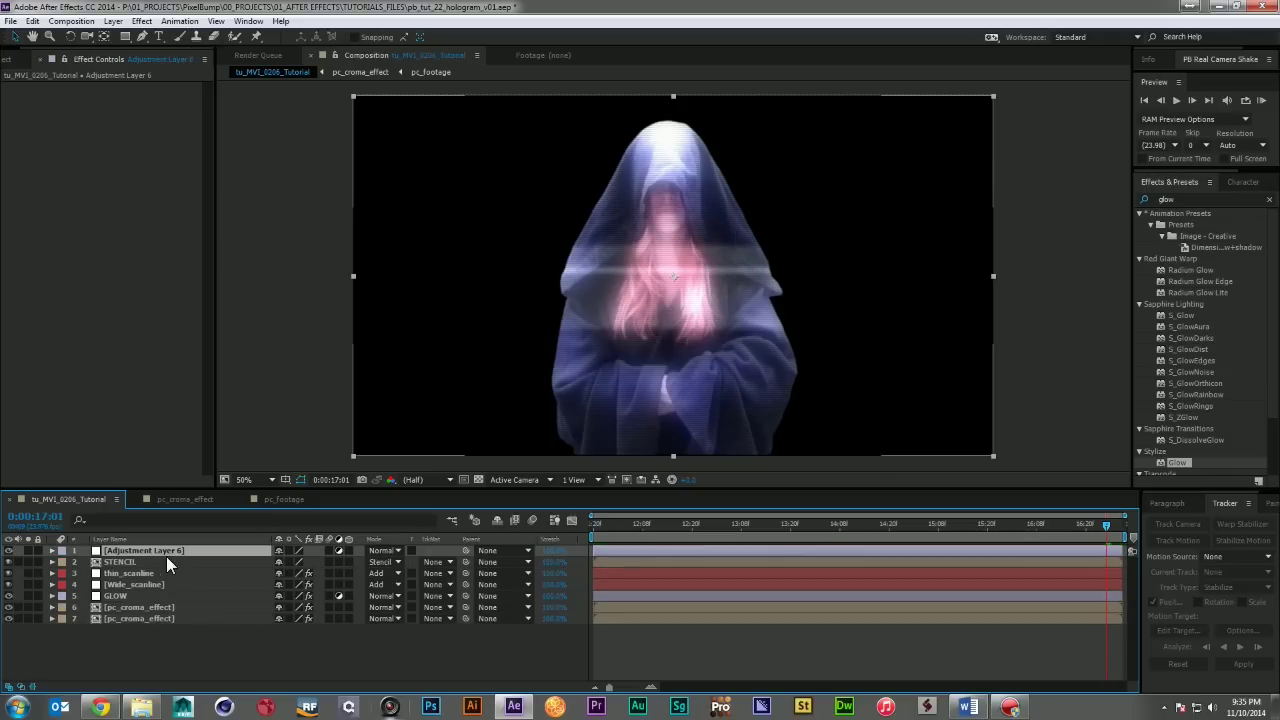
key(Return)
text(NOISE)
key(Return)
key(Return)
key(Return)
key(ctrl+[)
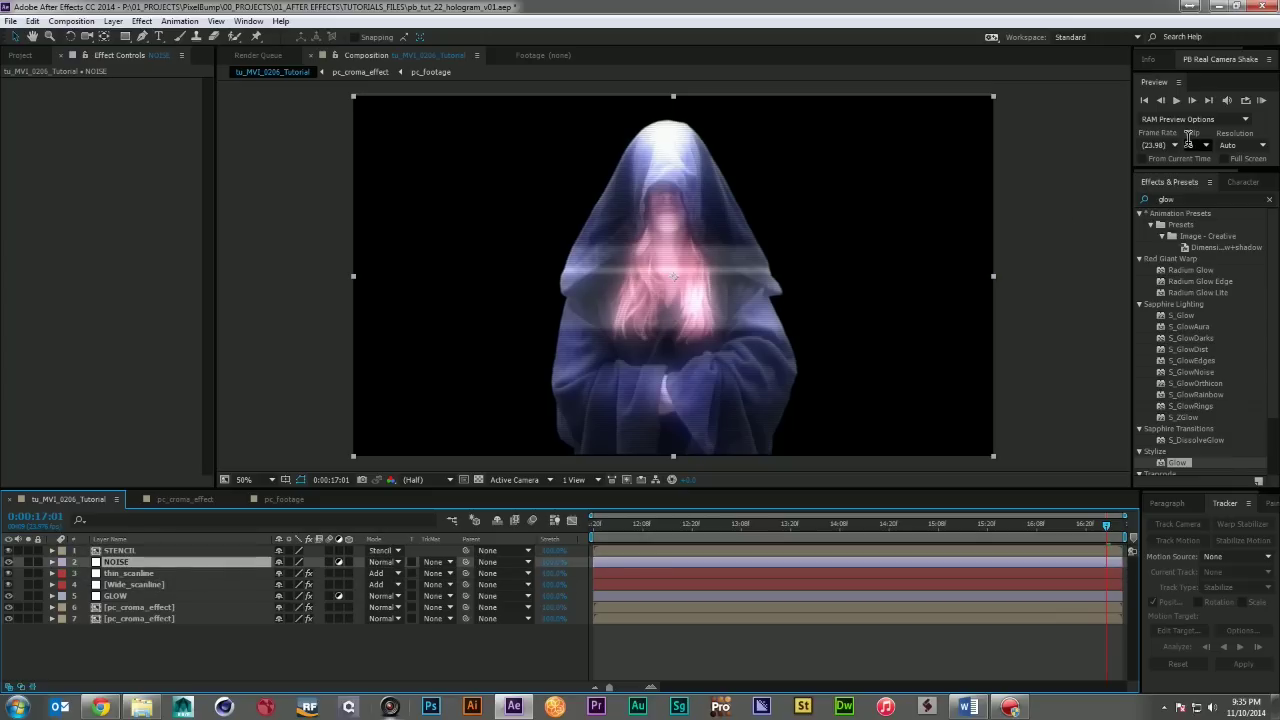
- Apply monochrome Noise at about 20% and place NOISE between the two pc_croma_effect layers
click(1155, 205)
text(noise)
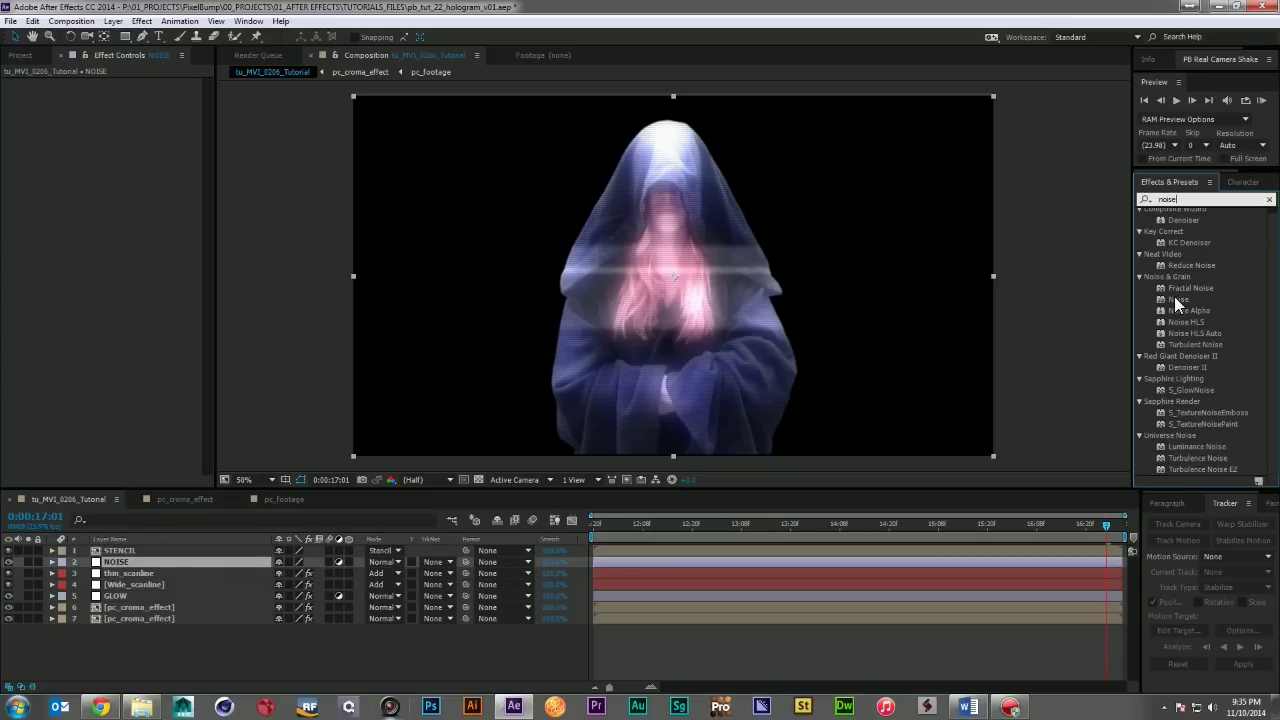
click(1176, 302)
drag(1176, 302, 306, 560)
drag(200, 562, 200, 562)
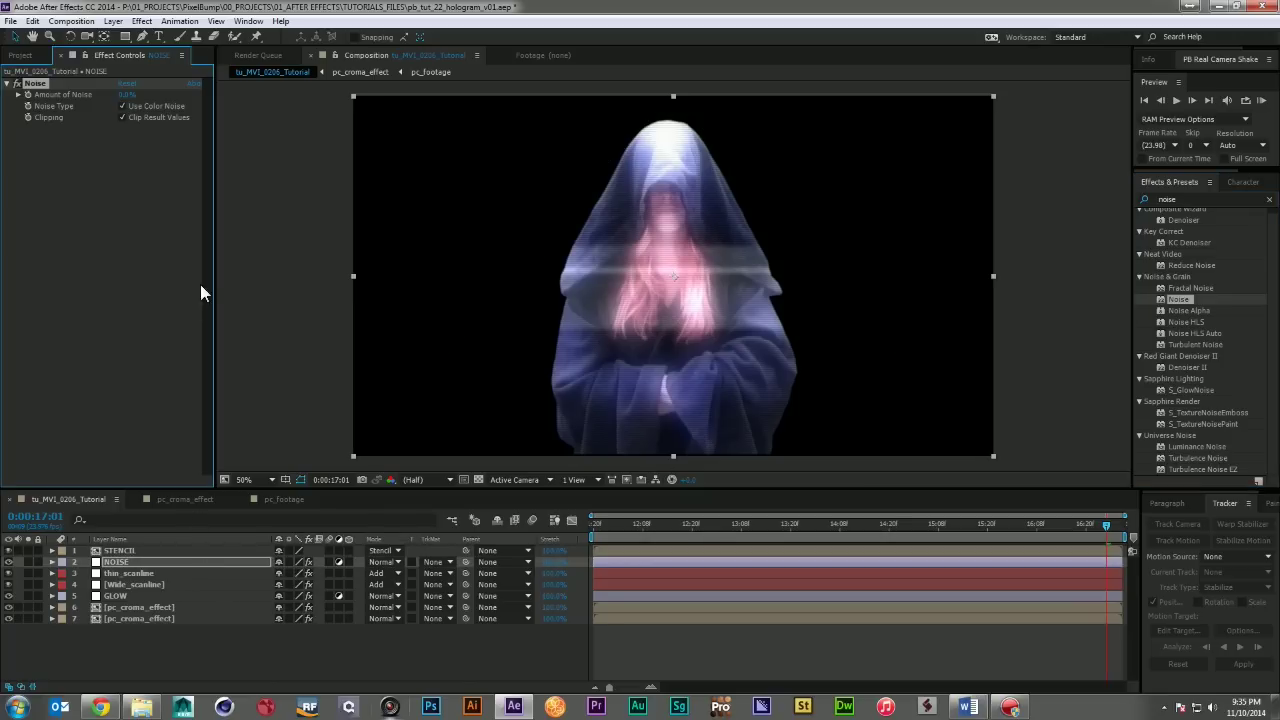
click(121, 105)
drag(140, 96, 139, 98)
drag(130, 564, 136, 612)
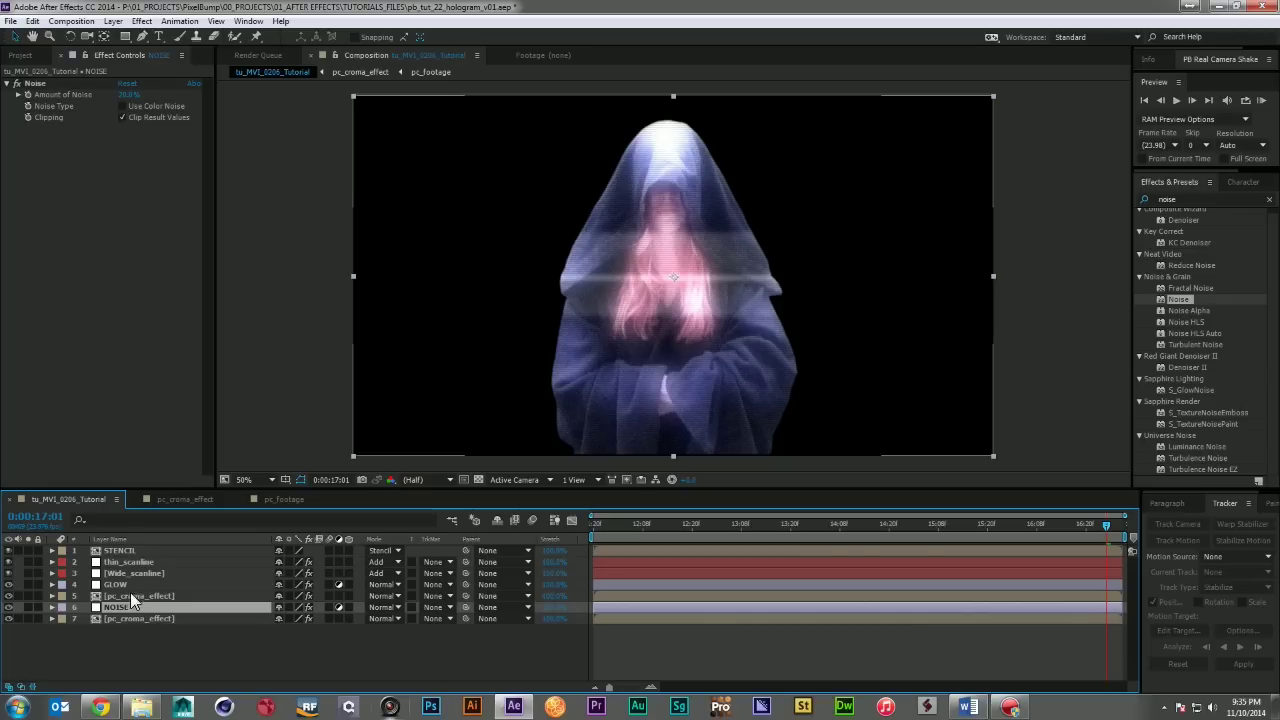
click(167, 598)
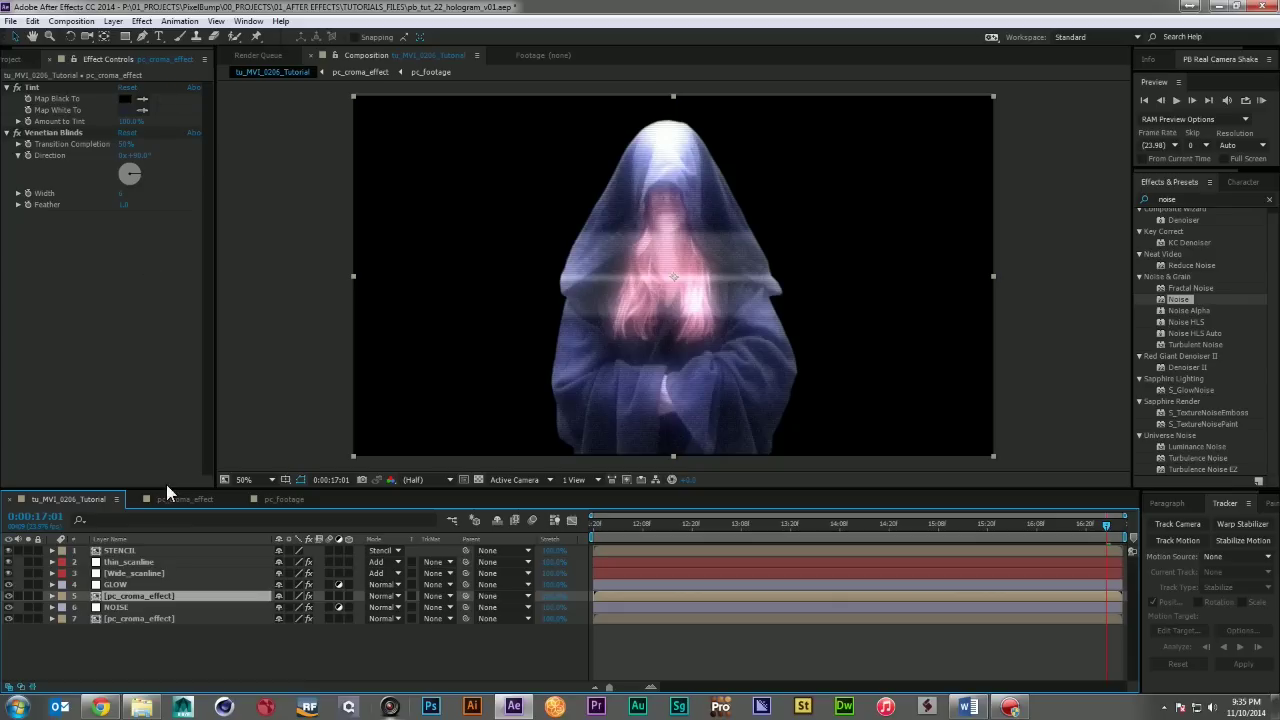
- Drive the NOISE layer's Opacity with a wiggle(5,40) expression and preview the flicker
click(142, 606)
key(t)
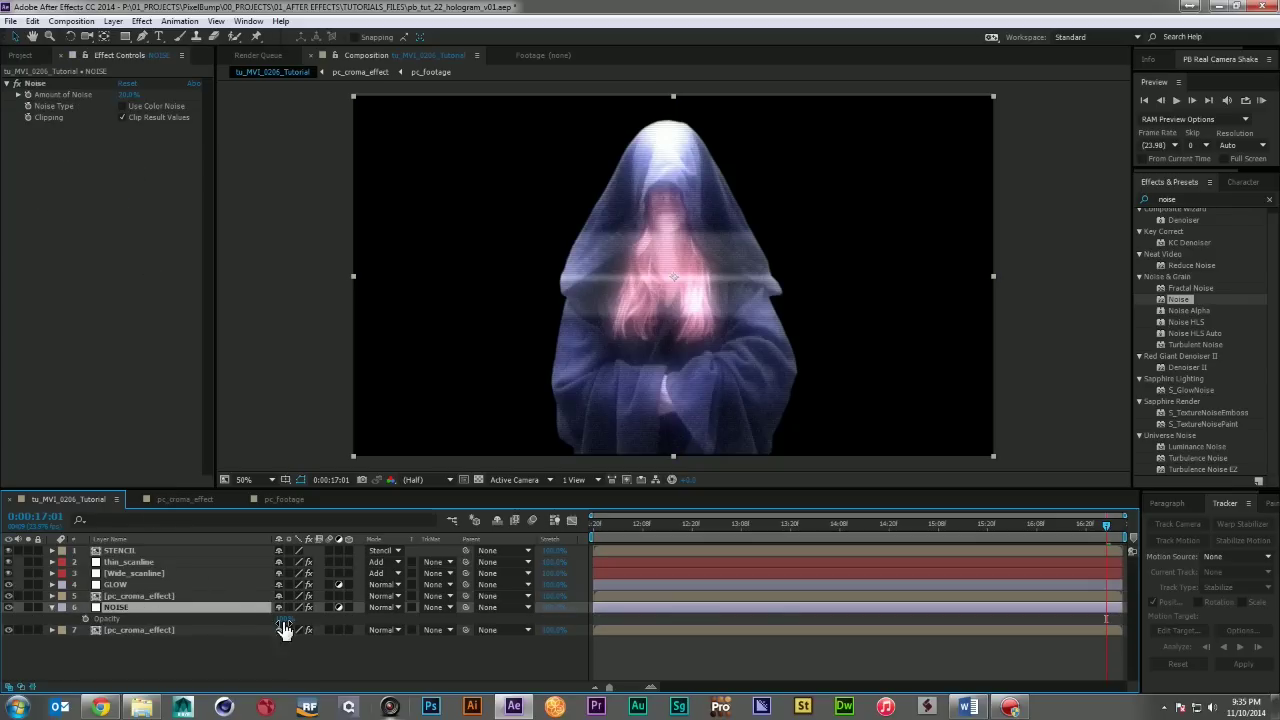
click(281, 619)
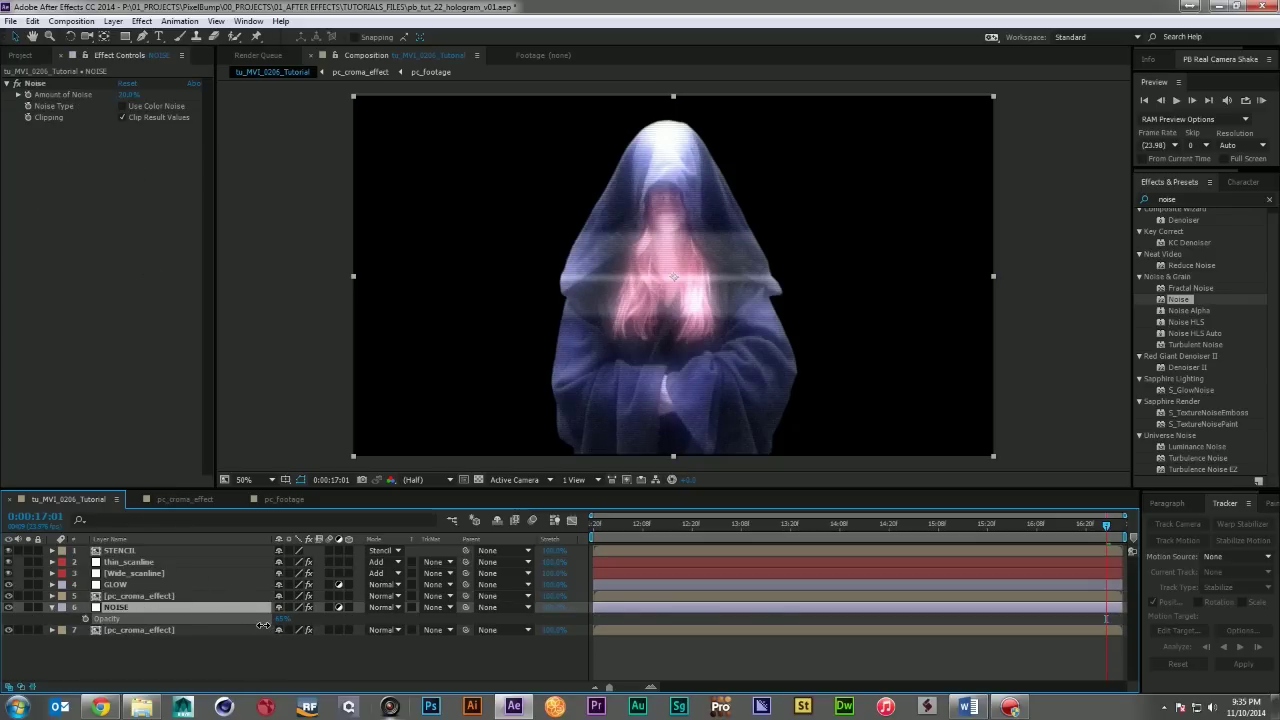
click(283, 619)
click(261, 681)
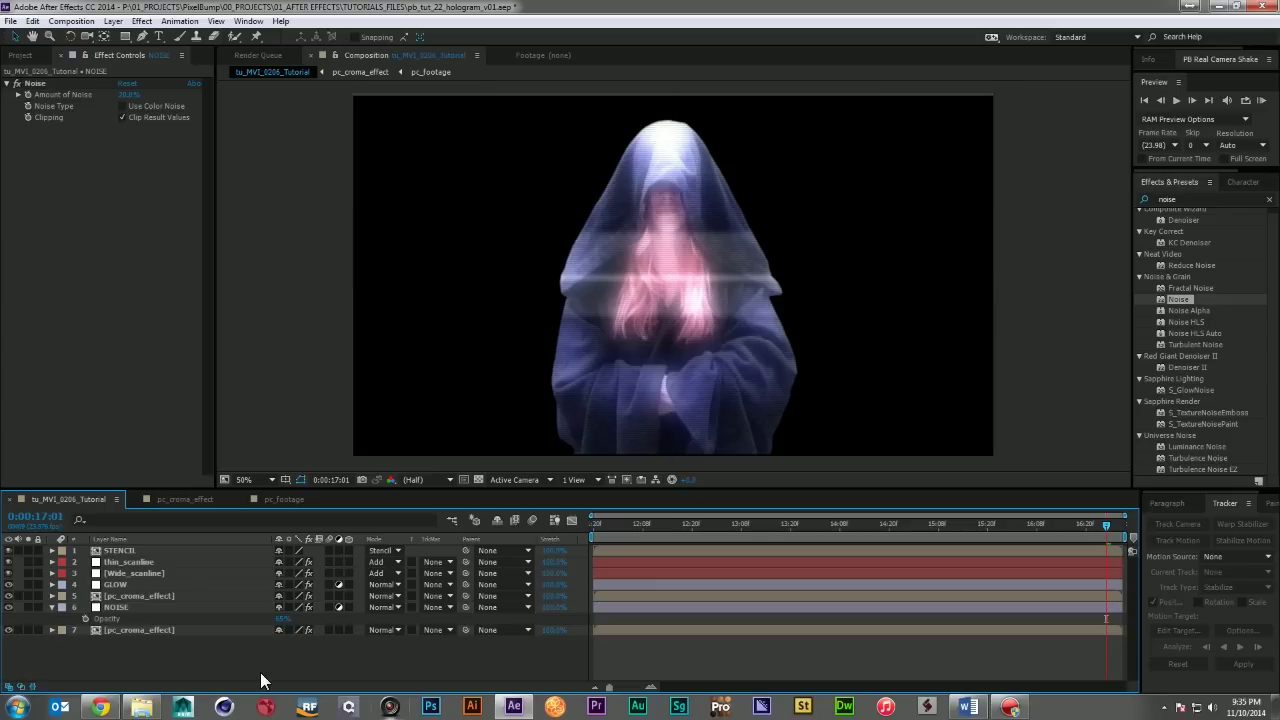
alt+click(86, 618)
text(wiggle(5,40);)
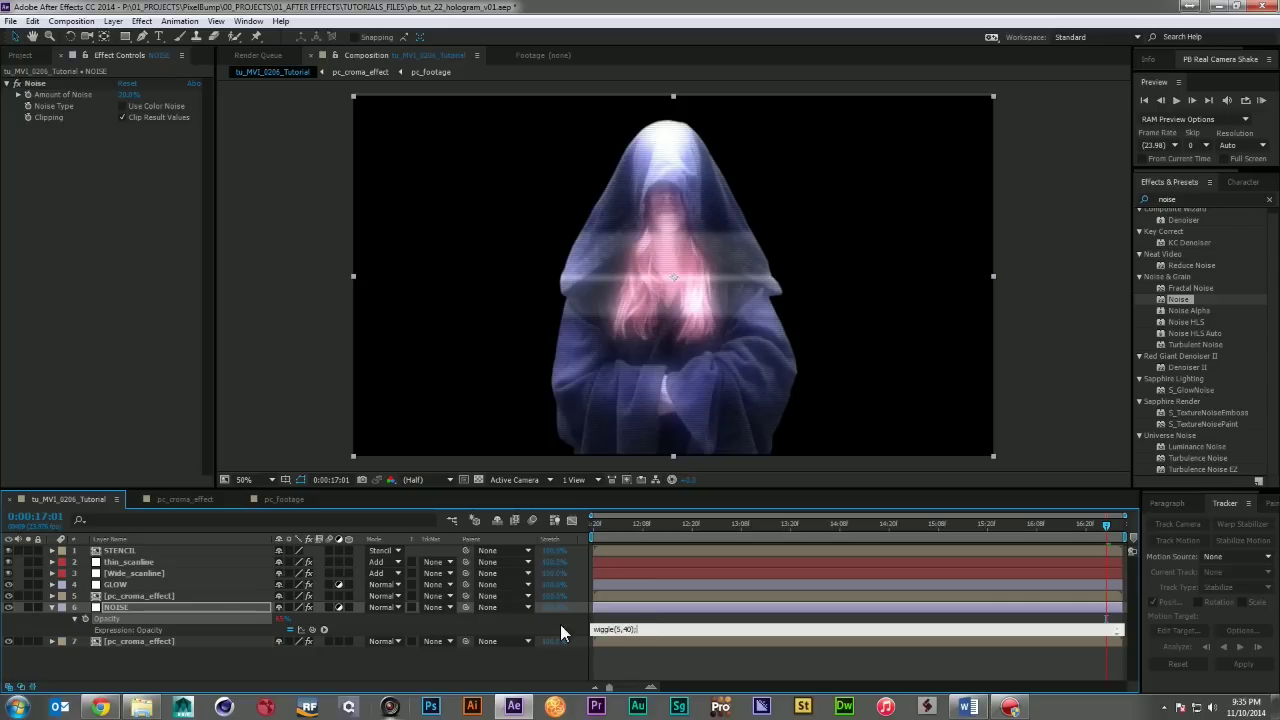
click(492, 654)
key(space)
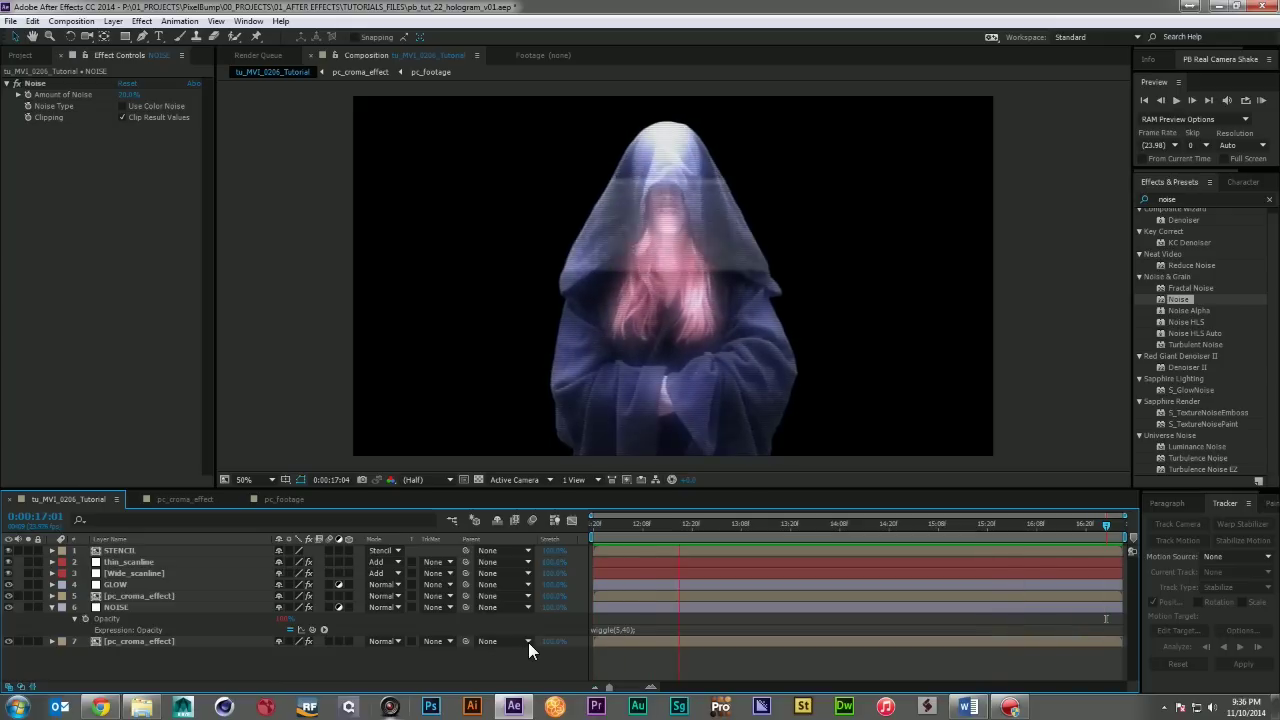
- Add an adjustment layer named TURBULANT_DISPLACE above thin_scanline
key(u)
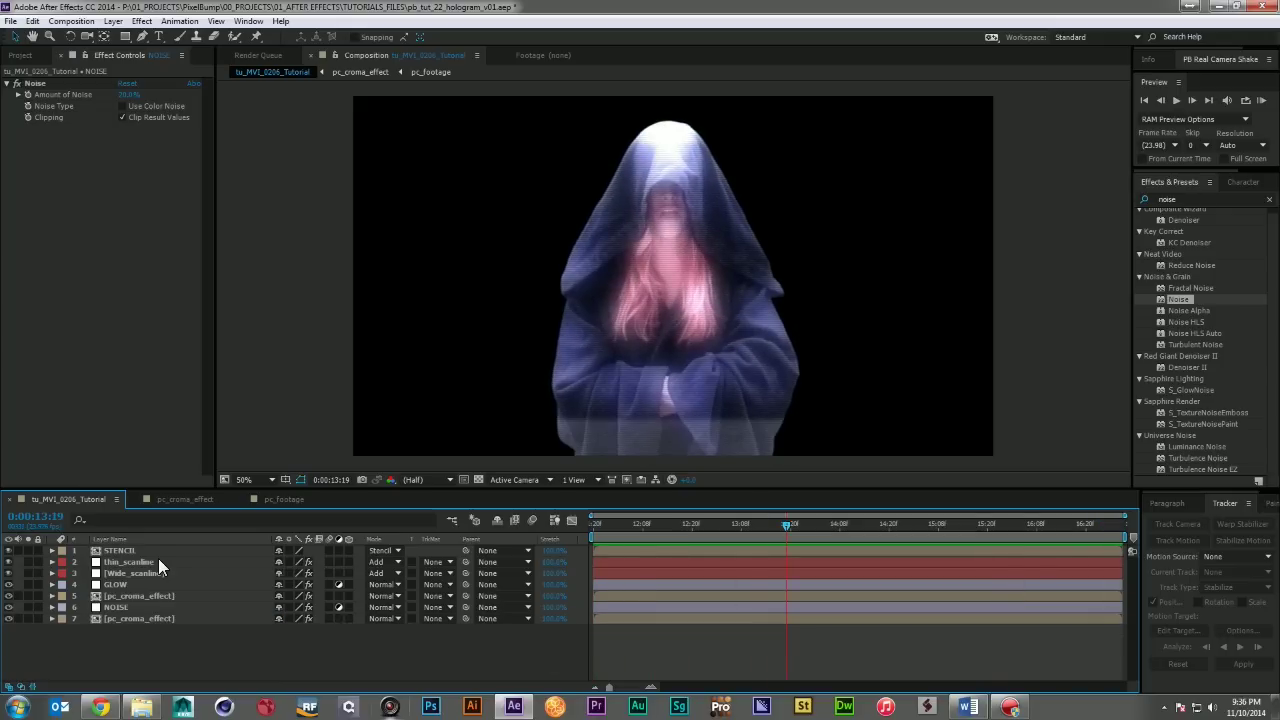
click(159, 562)
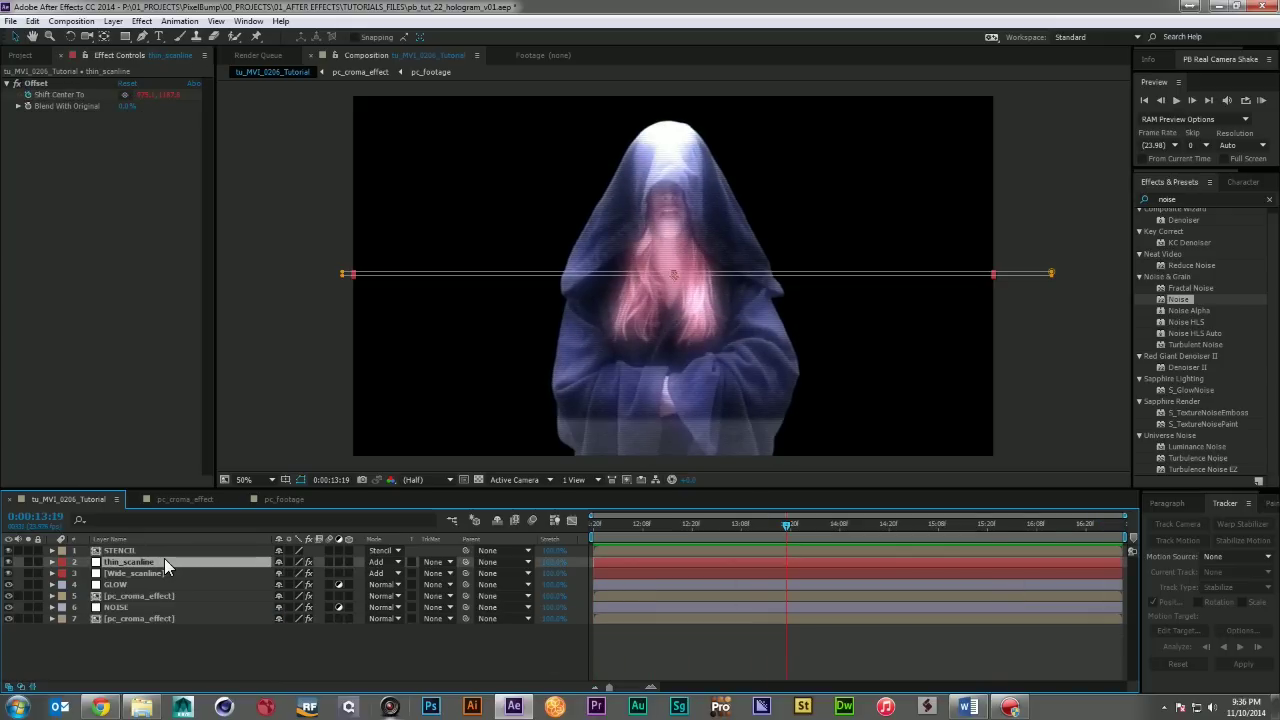
key(ctrl+alt+y)
key(Return)
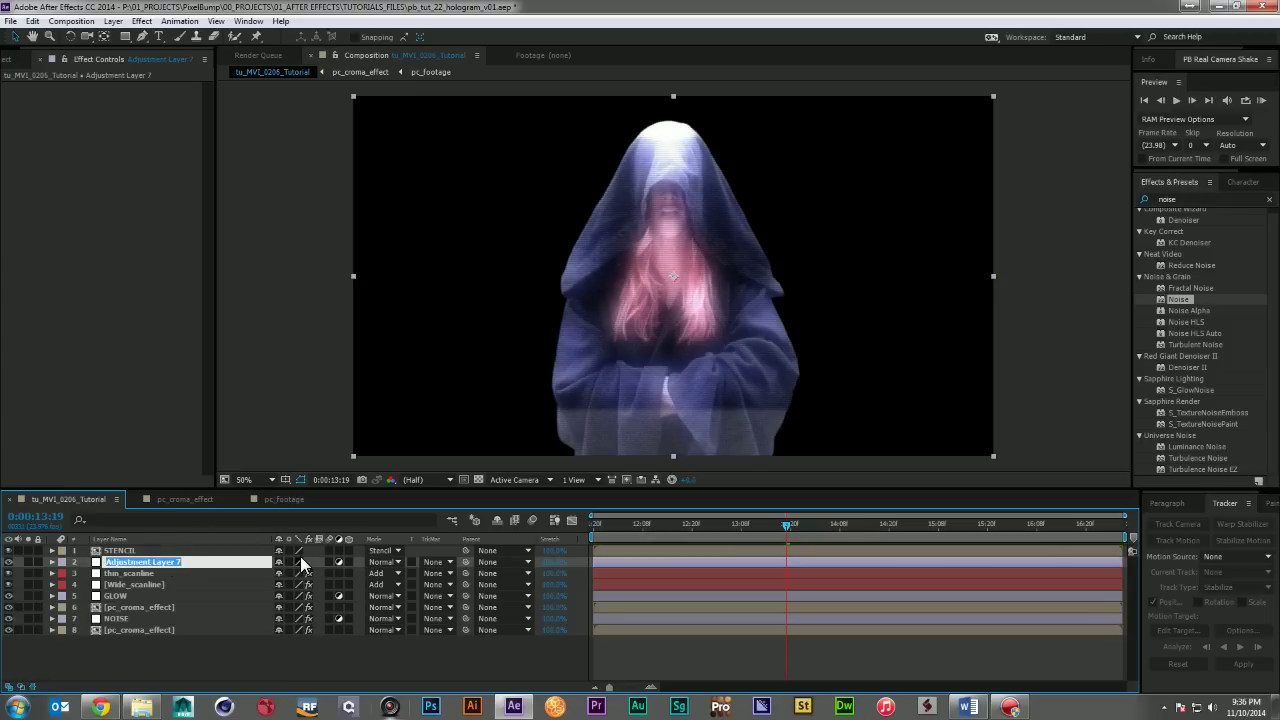
text(TURBULANT_DISPLACE)
key(Return)
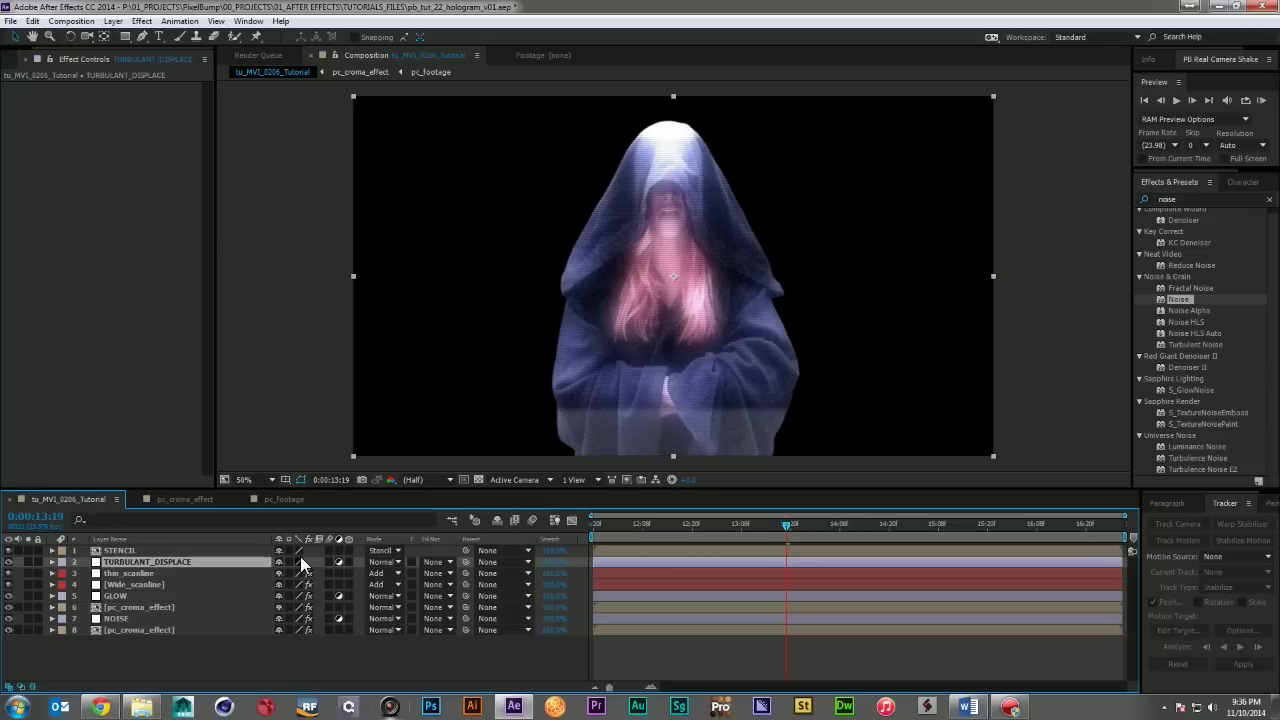
- Apply Turbulent Displace with Size 4 and Amount lowered to 20, then preview the distortion
click(1206, 198)
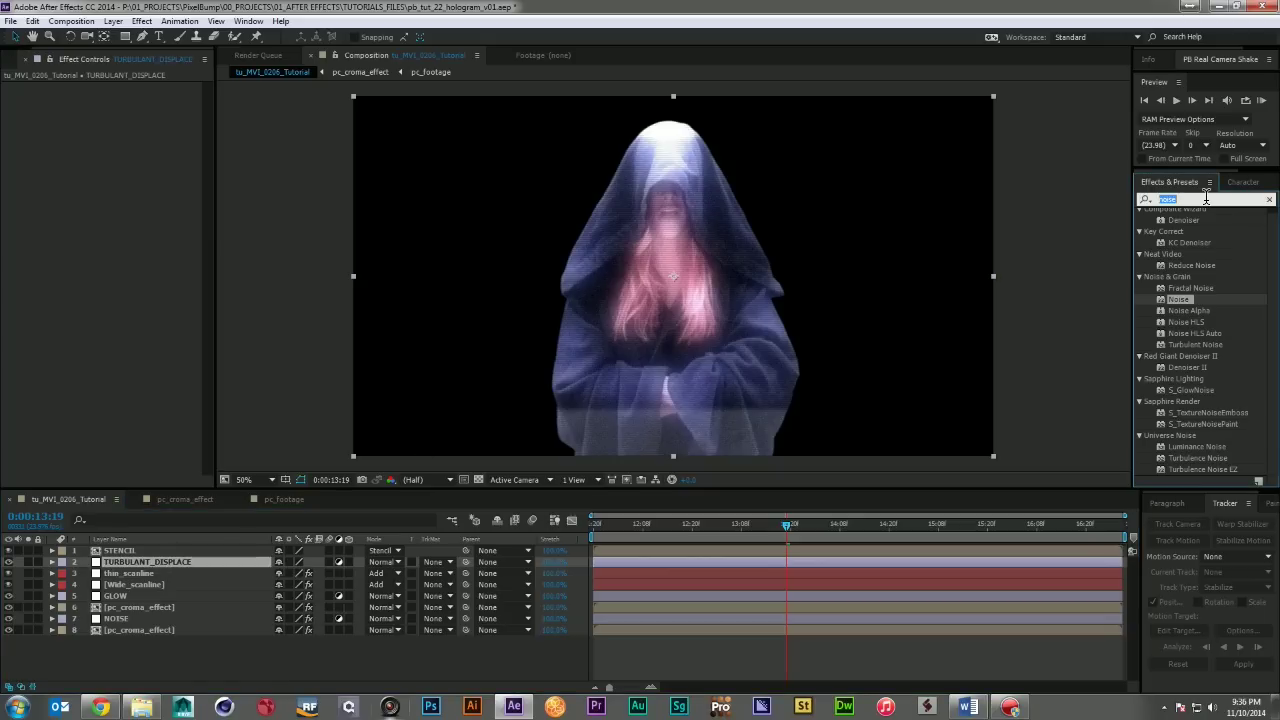
text(turbulant)
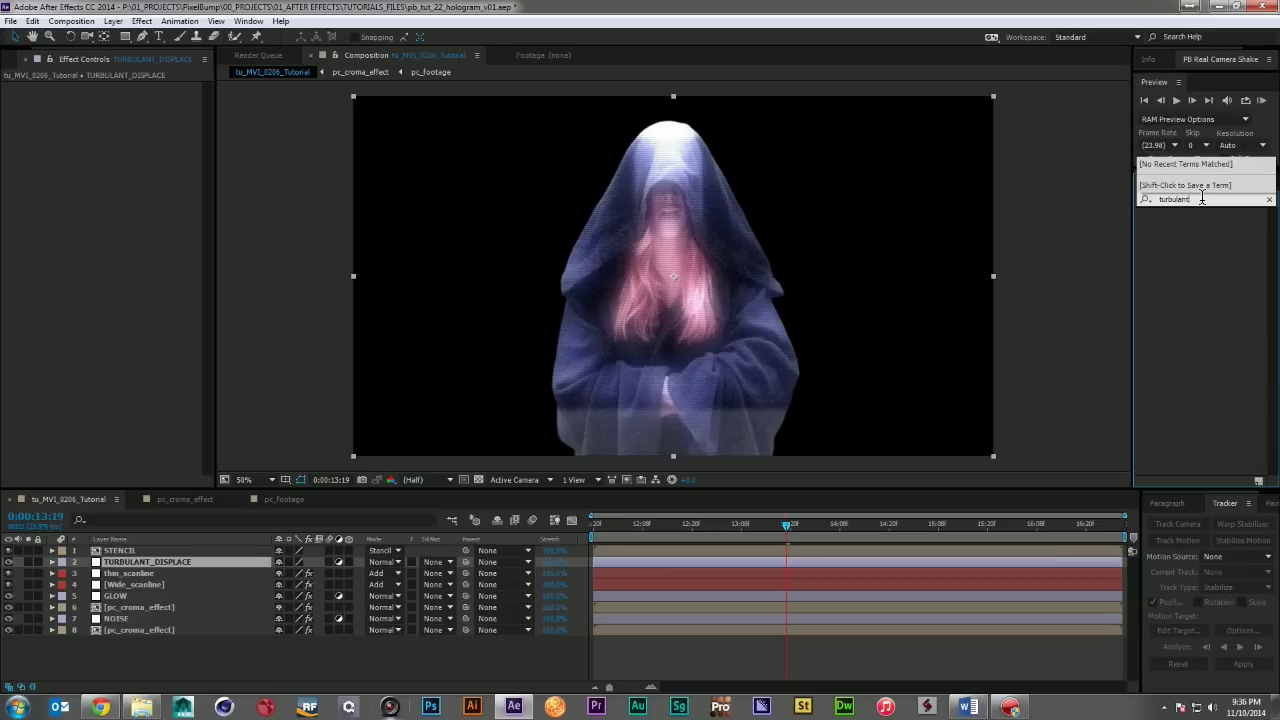
key(BackSpace)
key(BackSpace)
key(BackSpace)
click(1186, 220)
drag(1160, 224, 165, 561)
drag(138, 121, 89, 121)
click(125, 121)
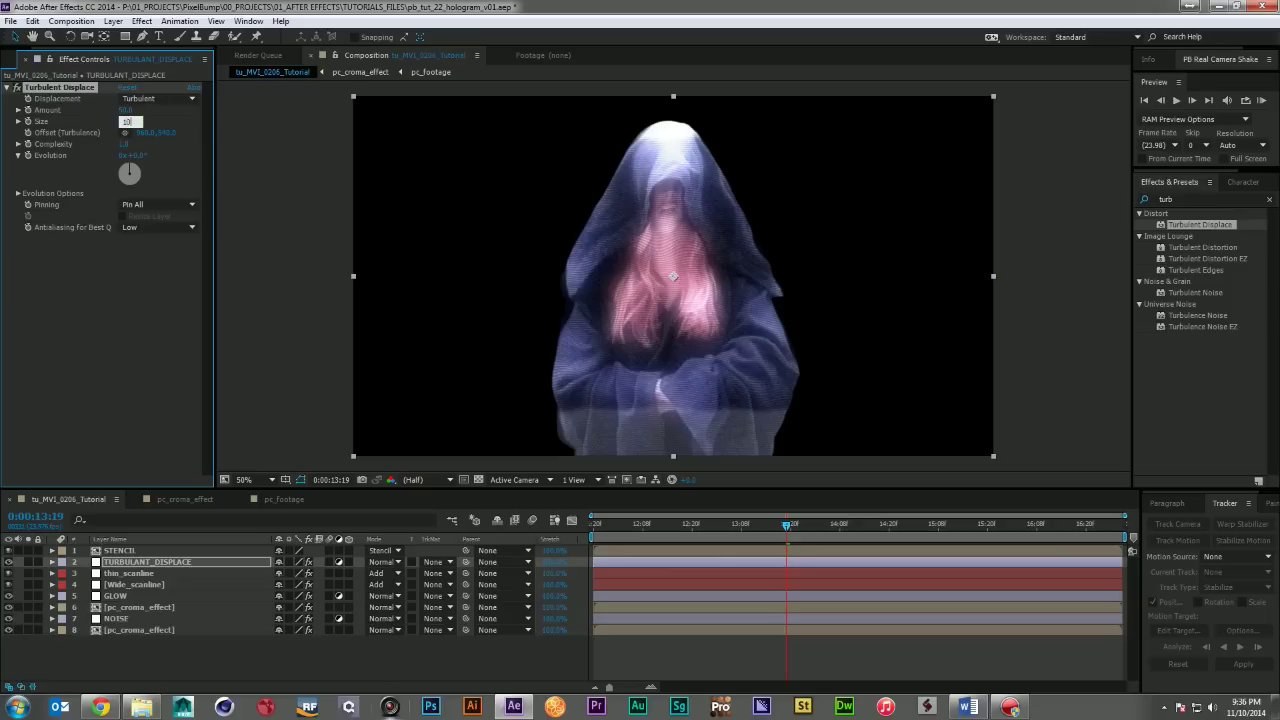
text(4)
key(Return)
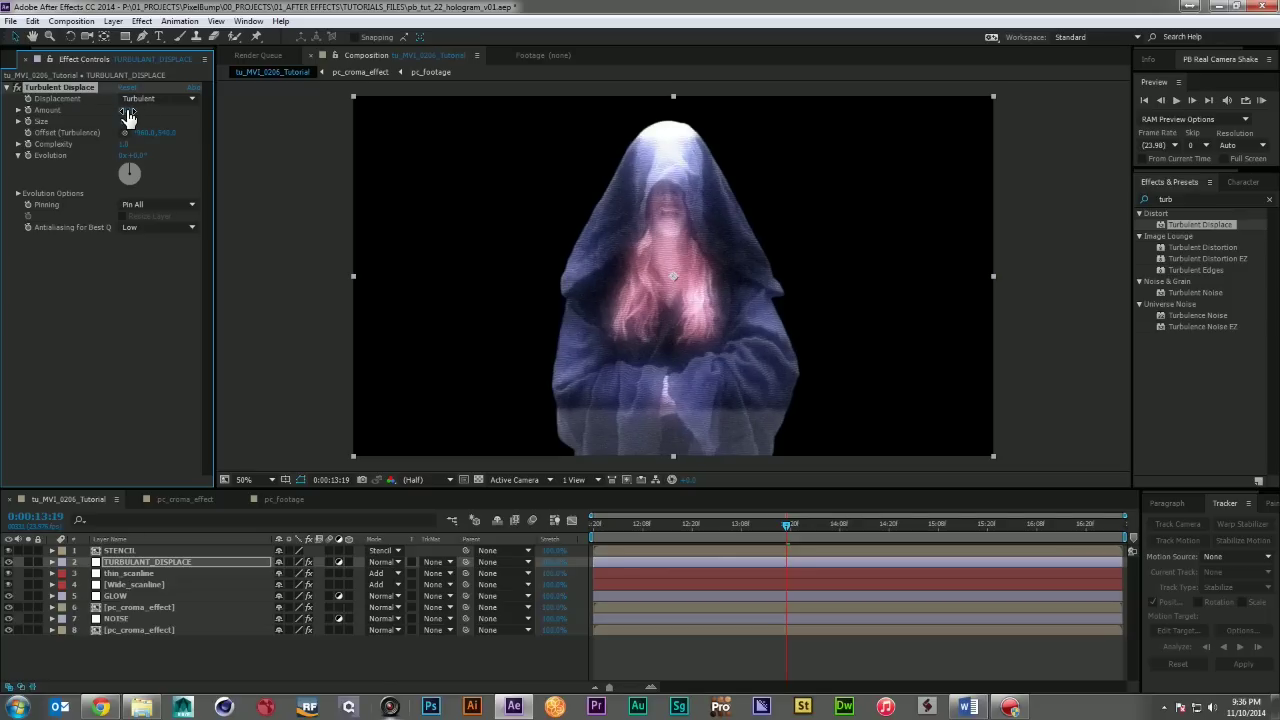
drag(130, 117, 107, 111)
key(space)
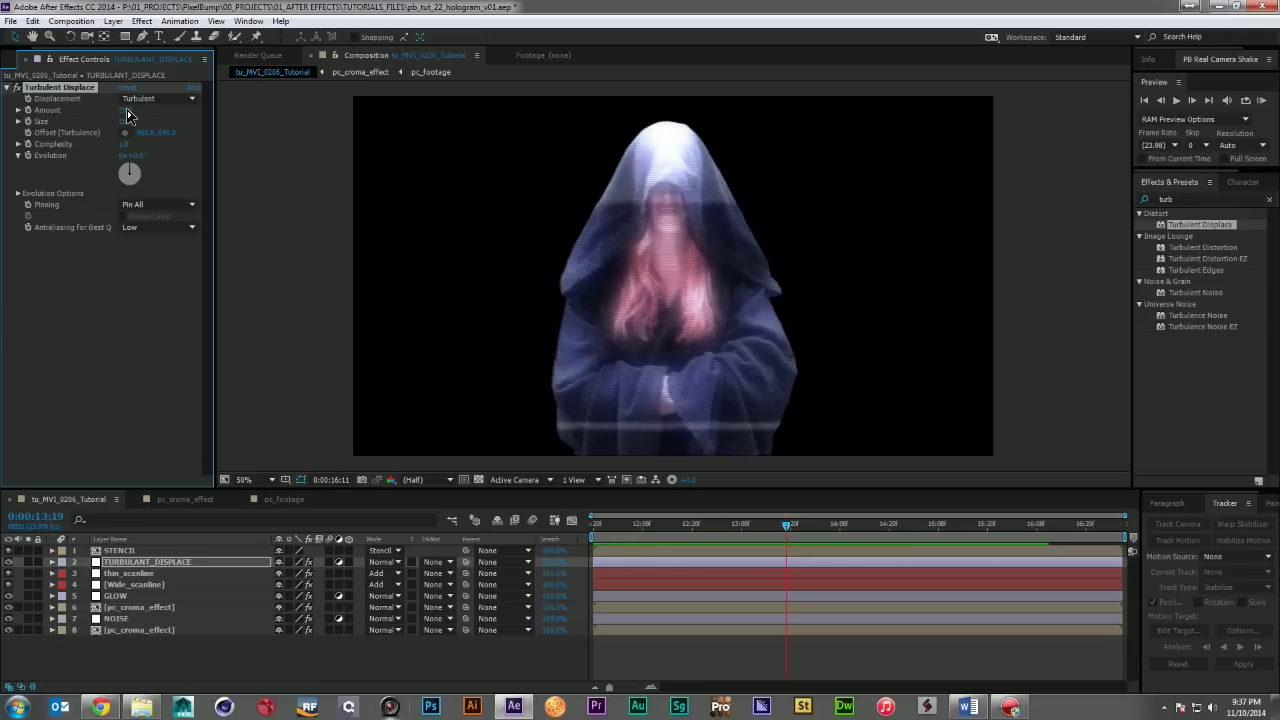
key(space)
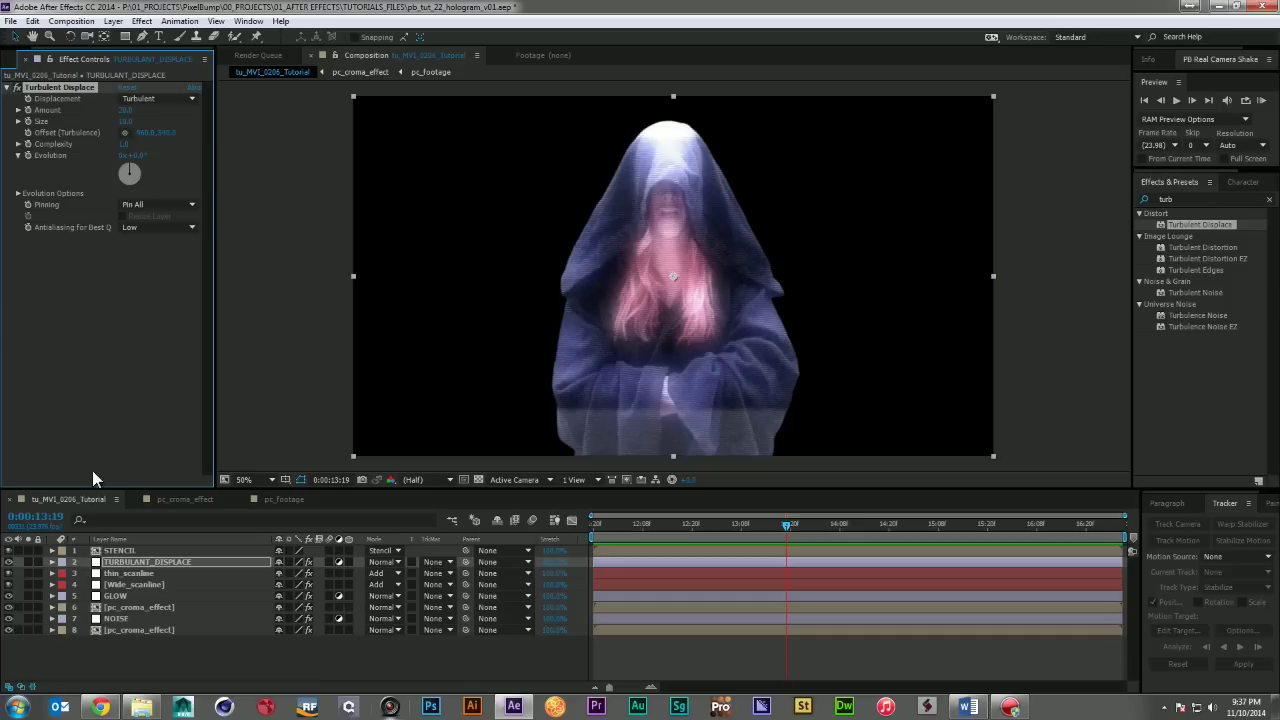
- Keyframe Evolution from the earlier time to 2 revolutions at the clip's end
click(110, 562)
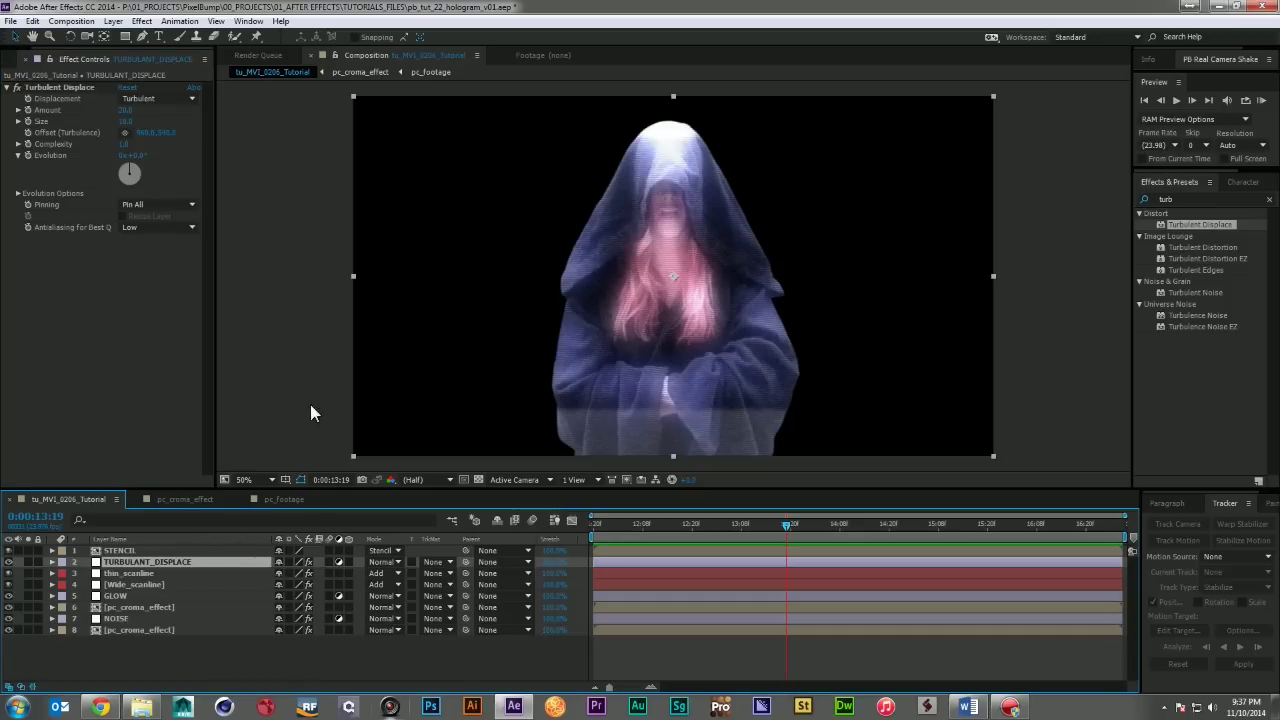
click(599, 525)
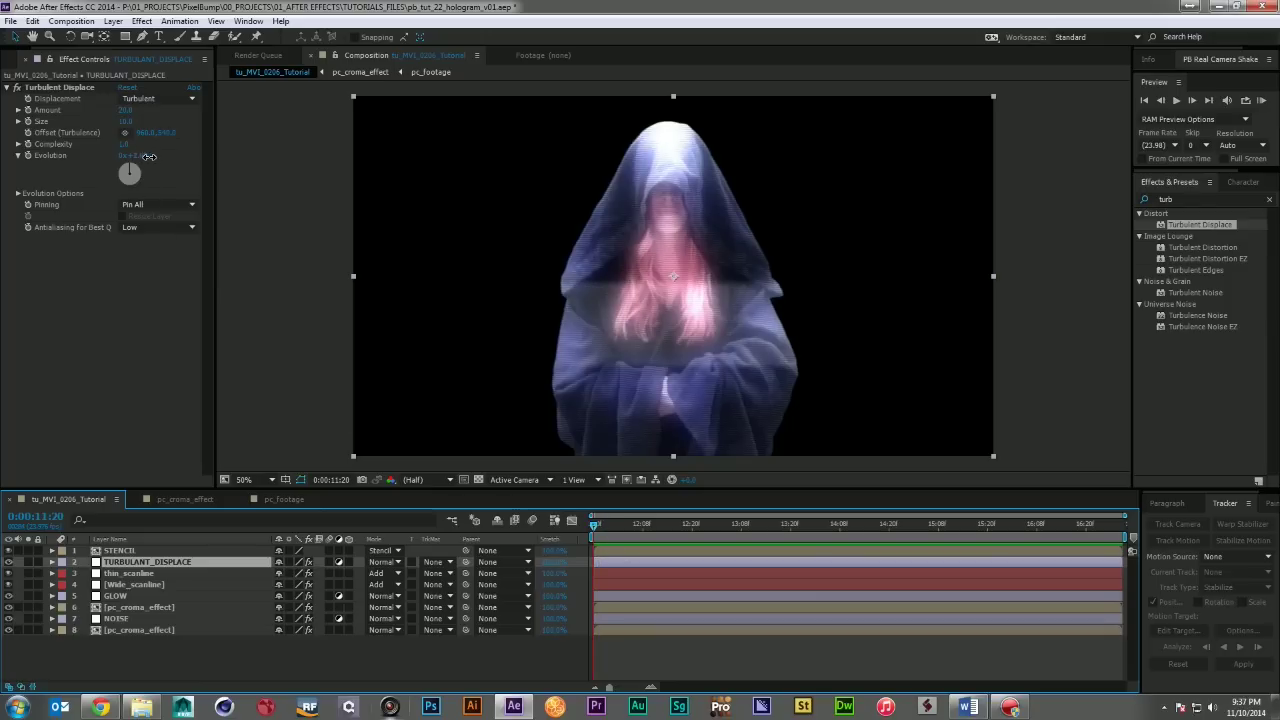
click(153, 157)
drag(153, 157, 286, 200)
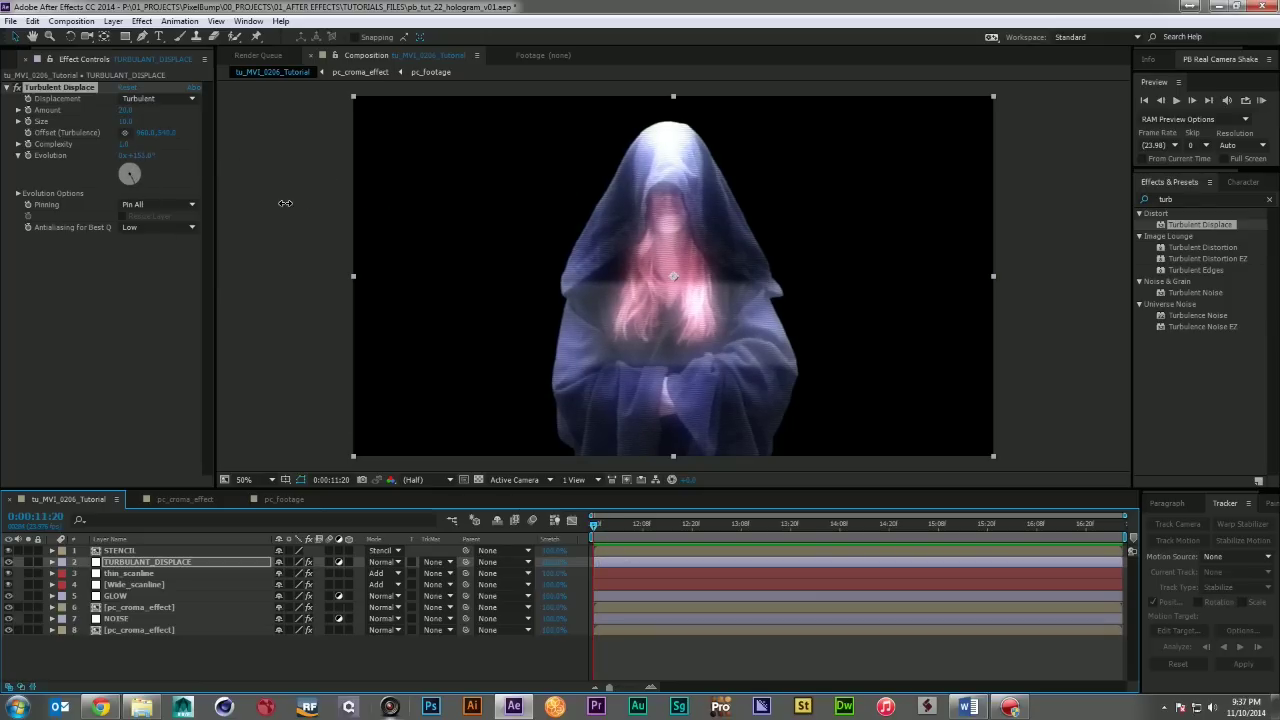
click(28, 156)
click(1128, 536)
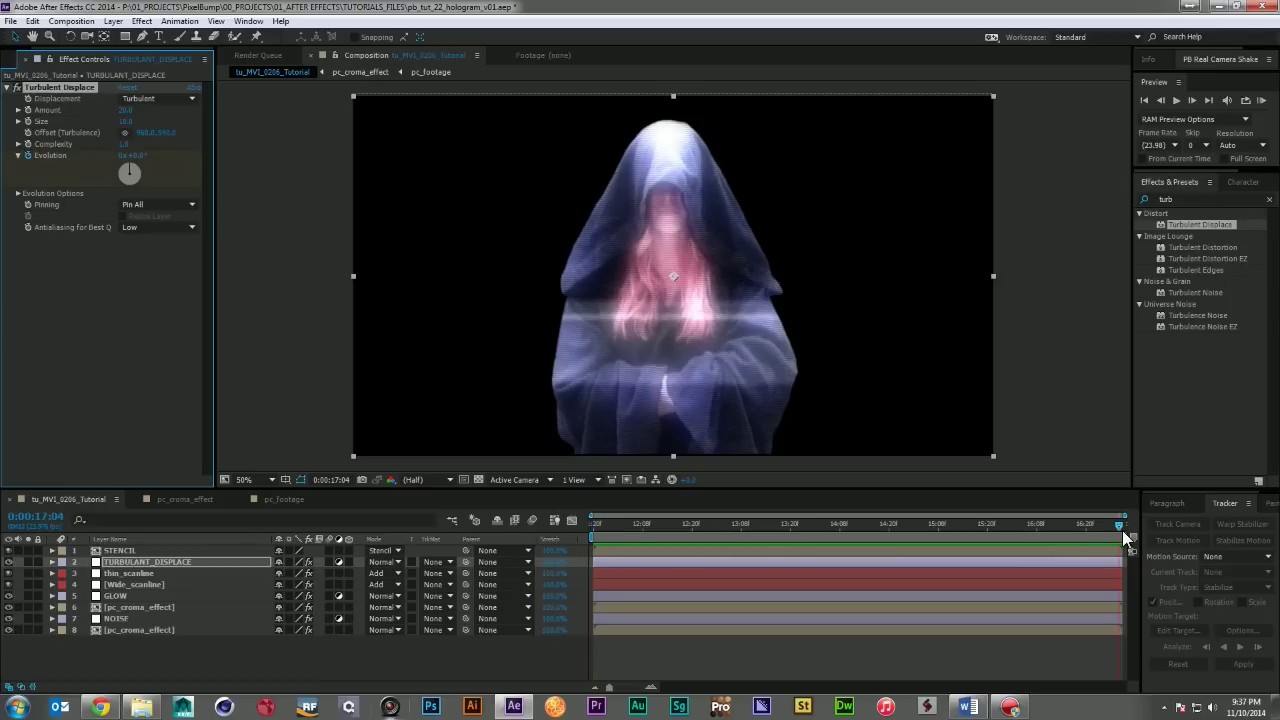
click(126, 156)
text(2)
key(Return)
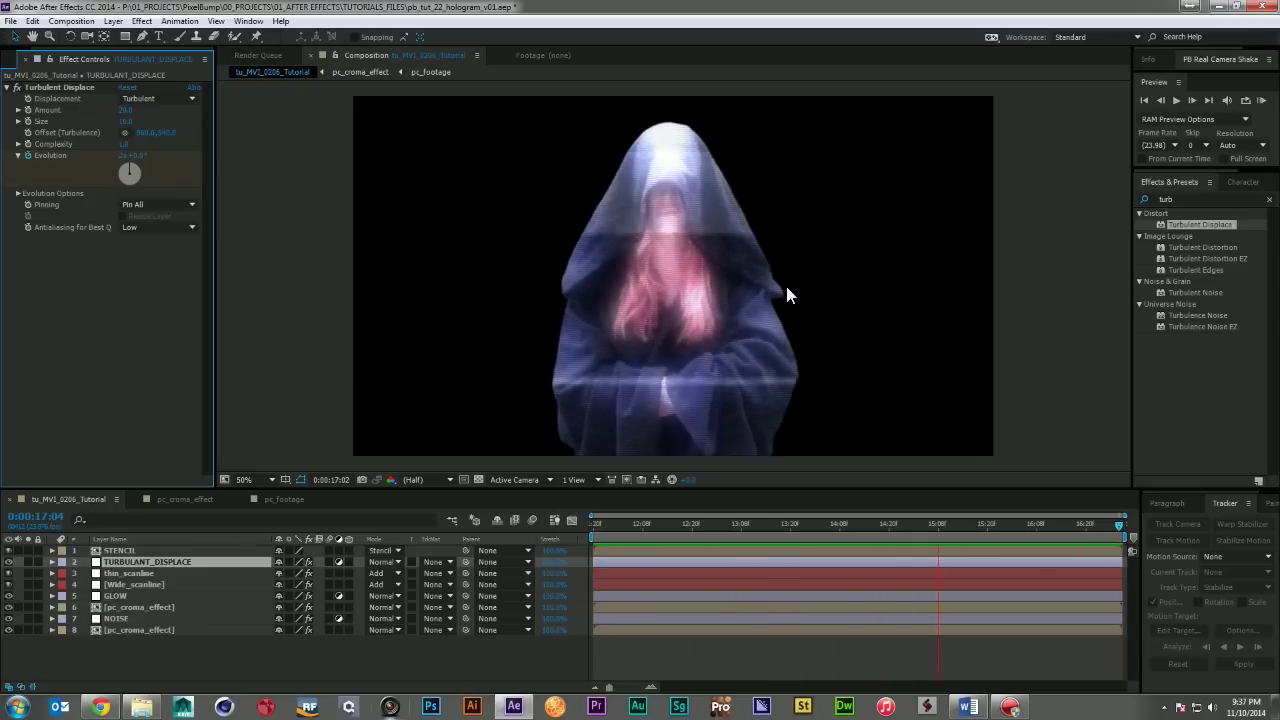
key(space)
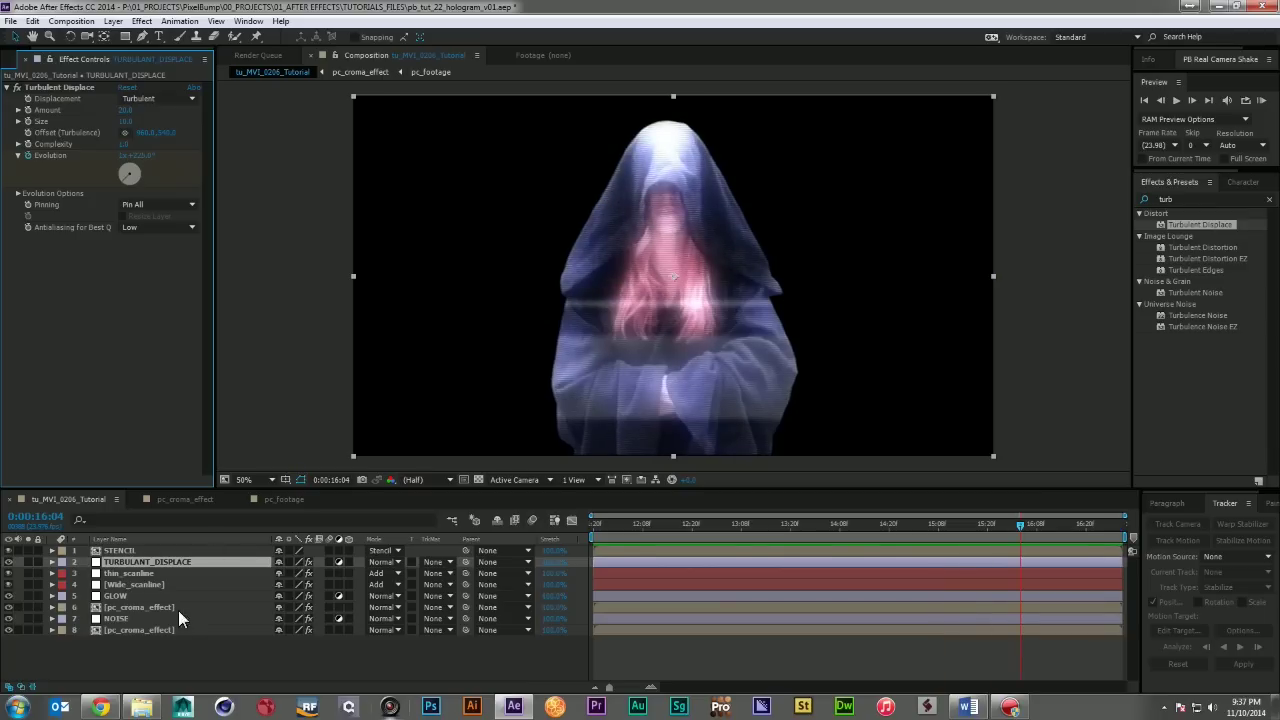
- Create an adjustment layer named BLINDS just below STENCIL
click(176, 650)
key(ctrl+alt+y)
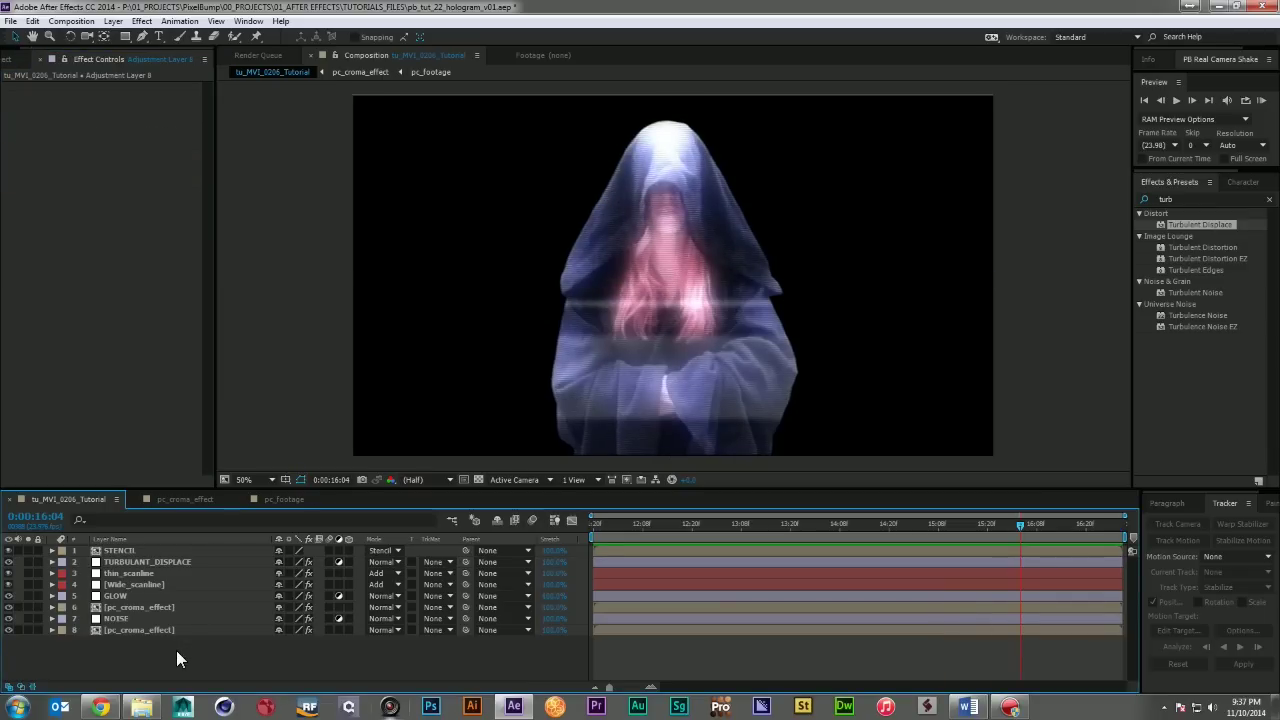
drag(162, 554, 160, 566)
key(Return)
text(V)
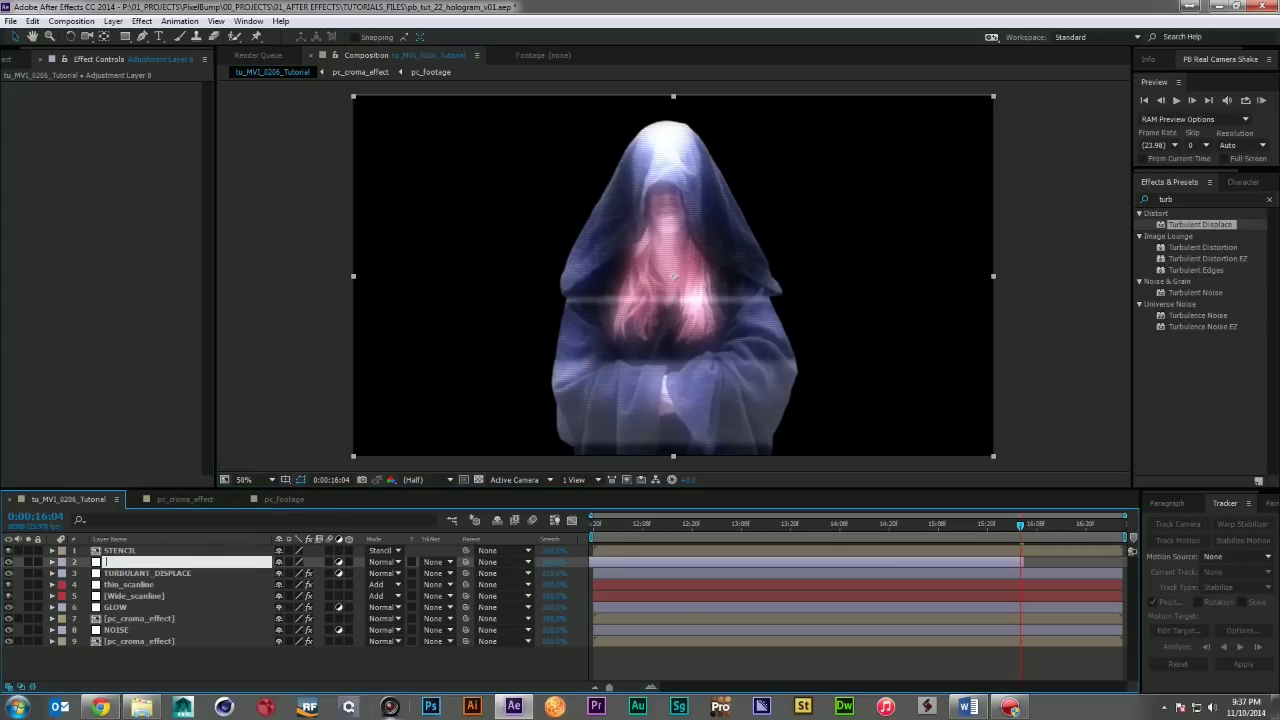
text(LINDS)
key(Return)
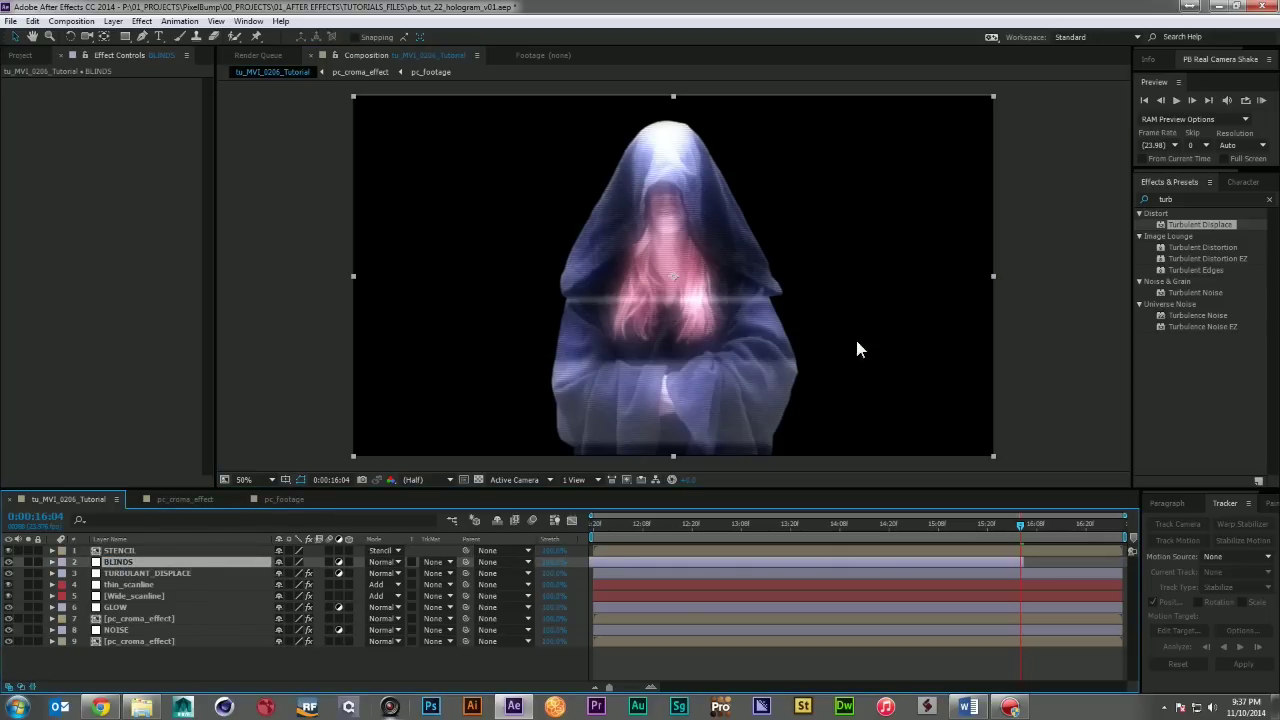
- Apply Venetian Blinds at 50% completion, 90° direction, thinner width and feather 5
click(1157, 199)
text(venti)
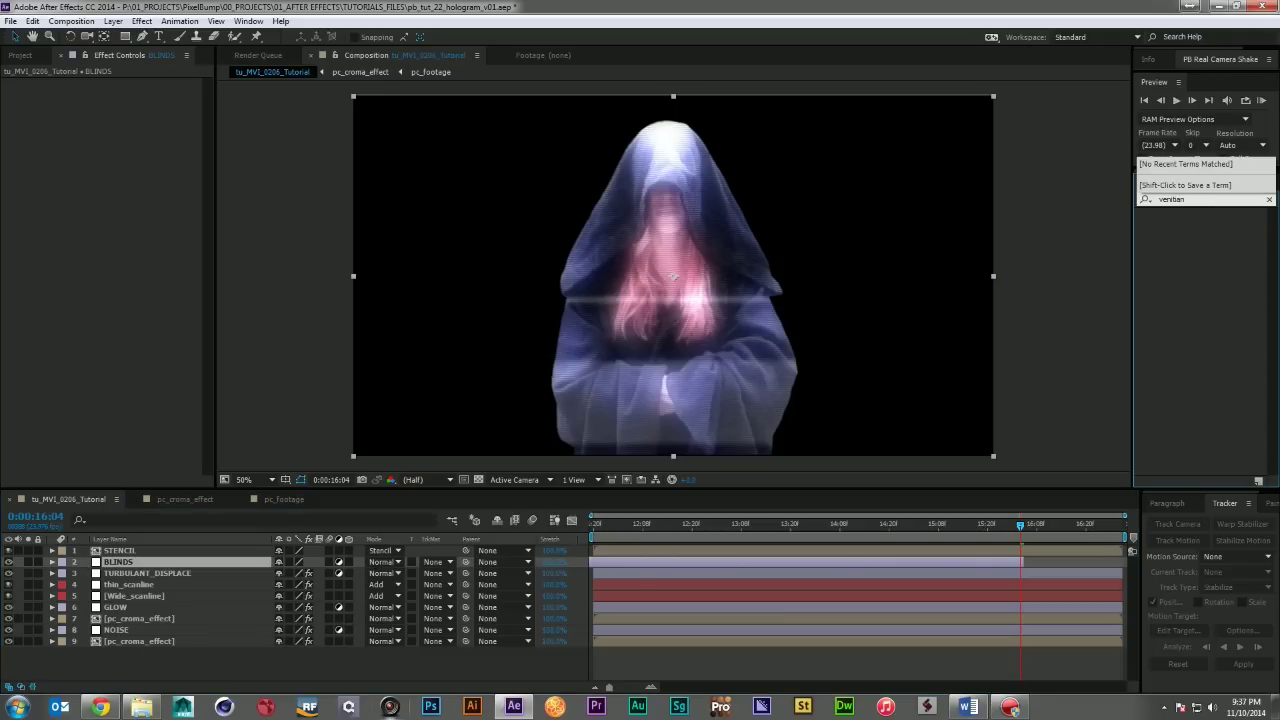
key(BackSpace)
key(BackSpace)
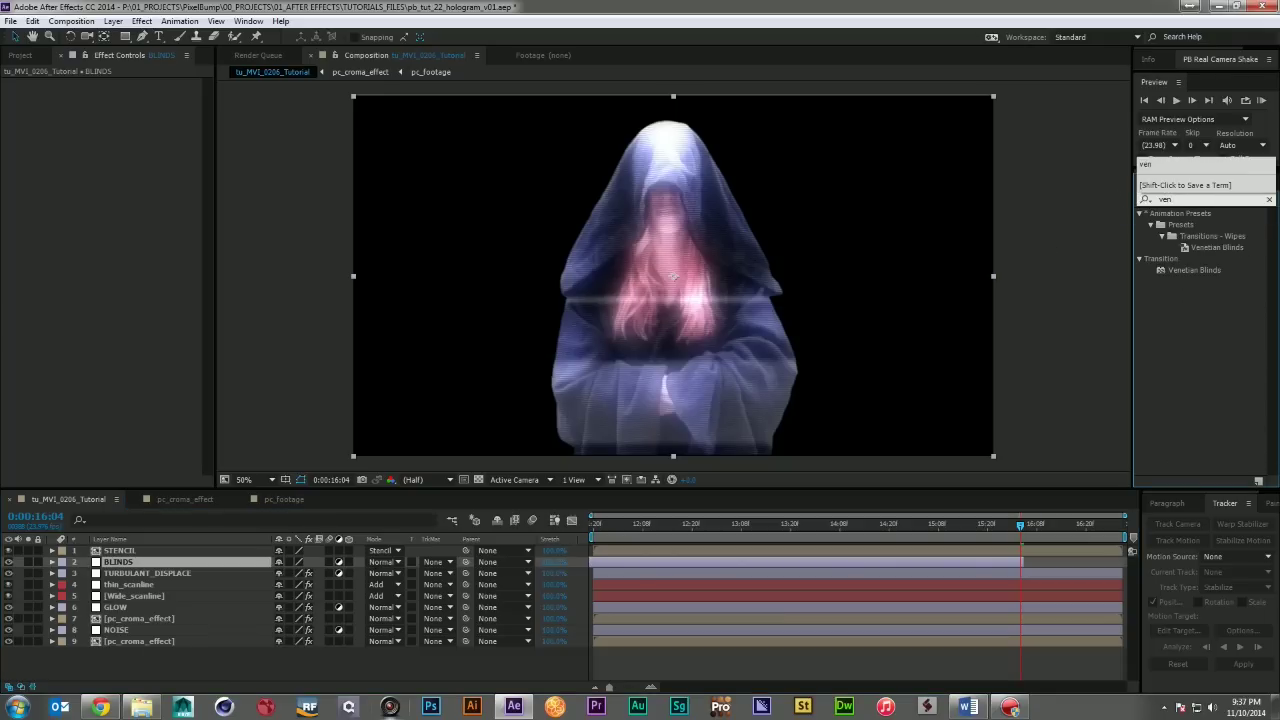
drag(1166, 266, 150, 561)
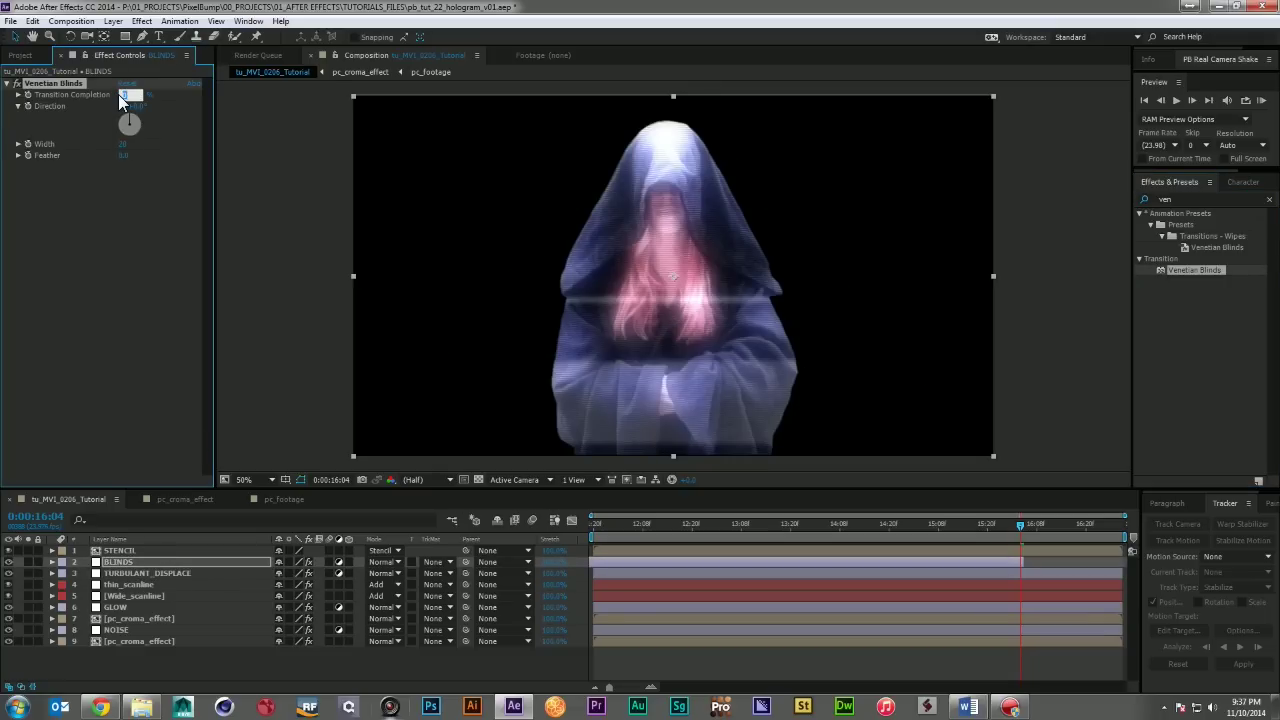
key(Return)
click(143, 106)
text(90)
key(Return)
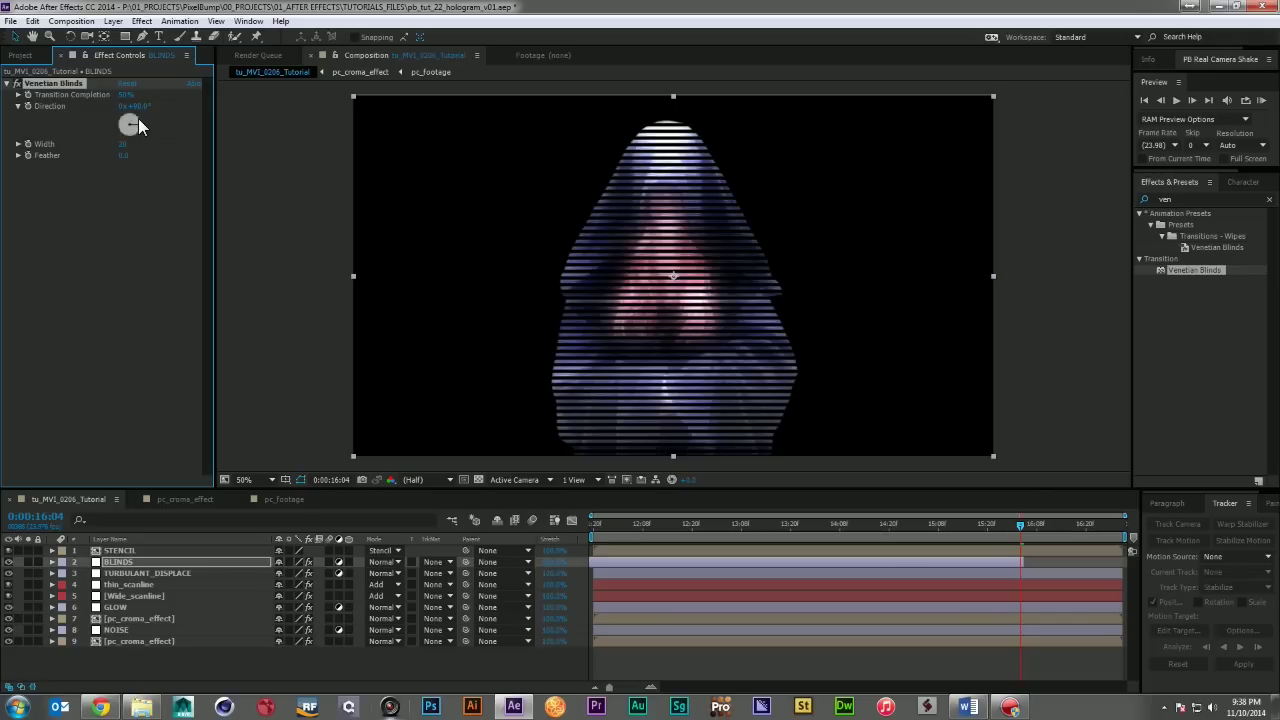
drag(122, 145, 120, 149)
click(123, 156)
text(5)
key(Return)
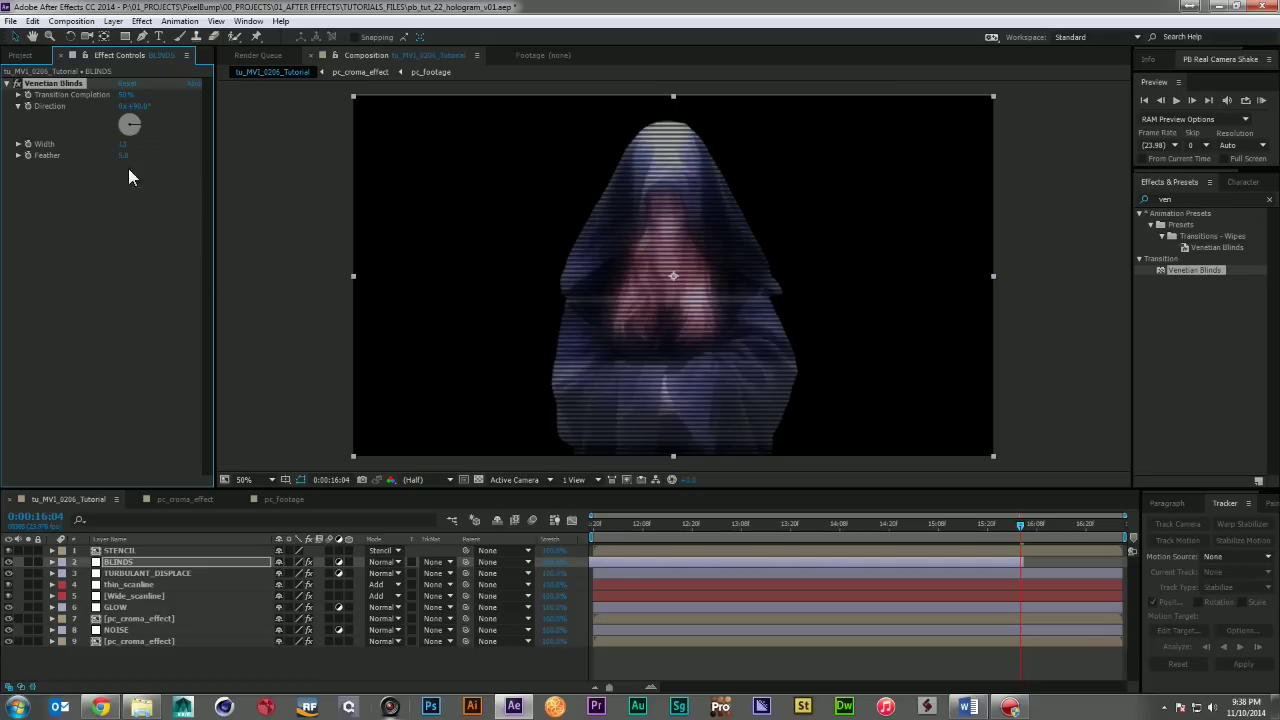
- Lower the BLINDS layer's opacity to make the stripes fainter
click(142, 562)
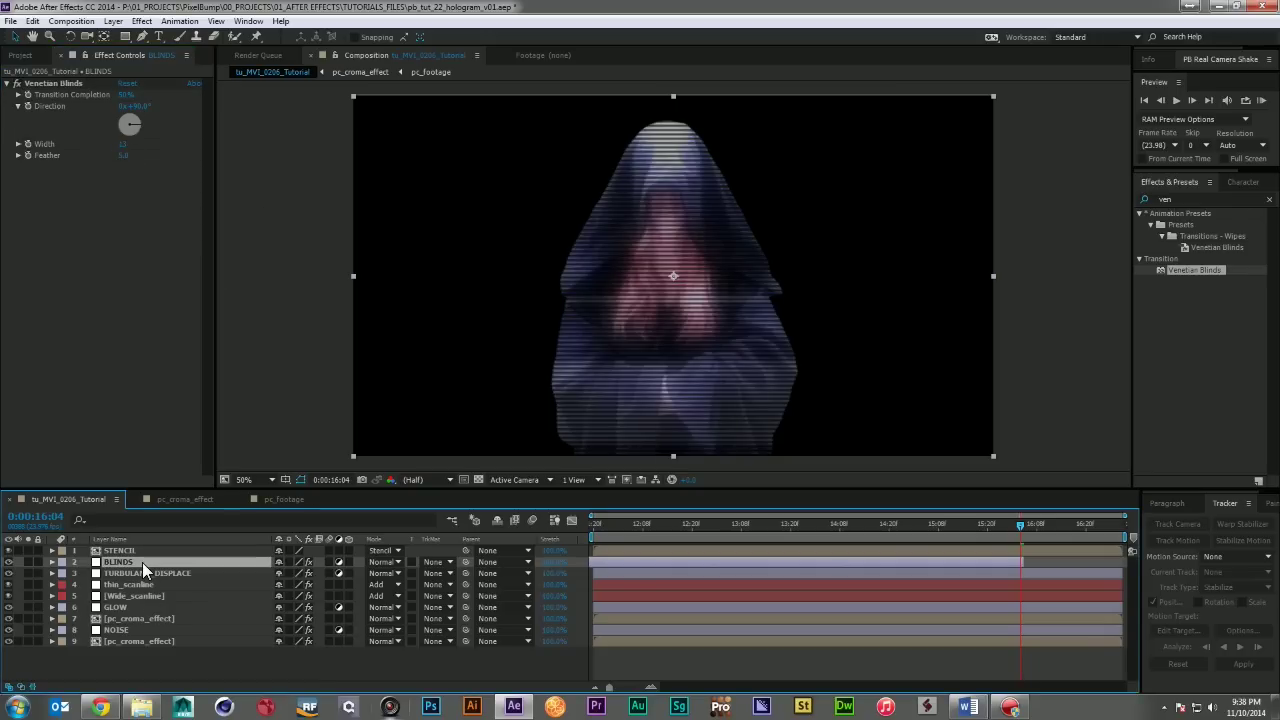
key(t)
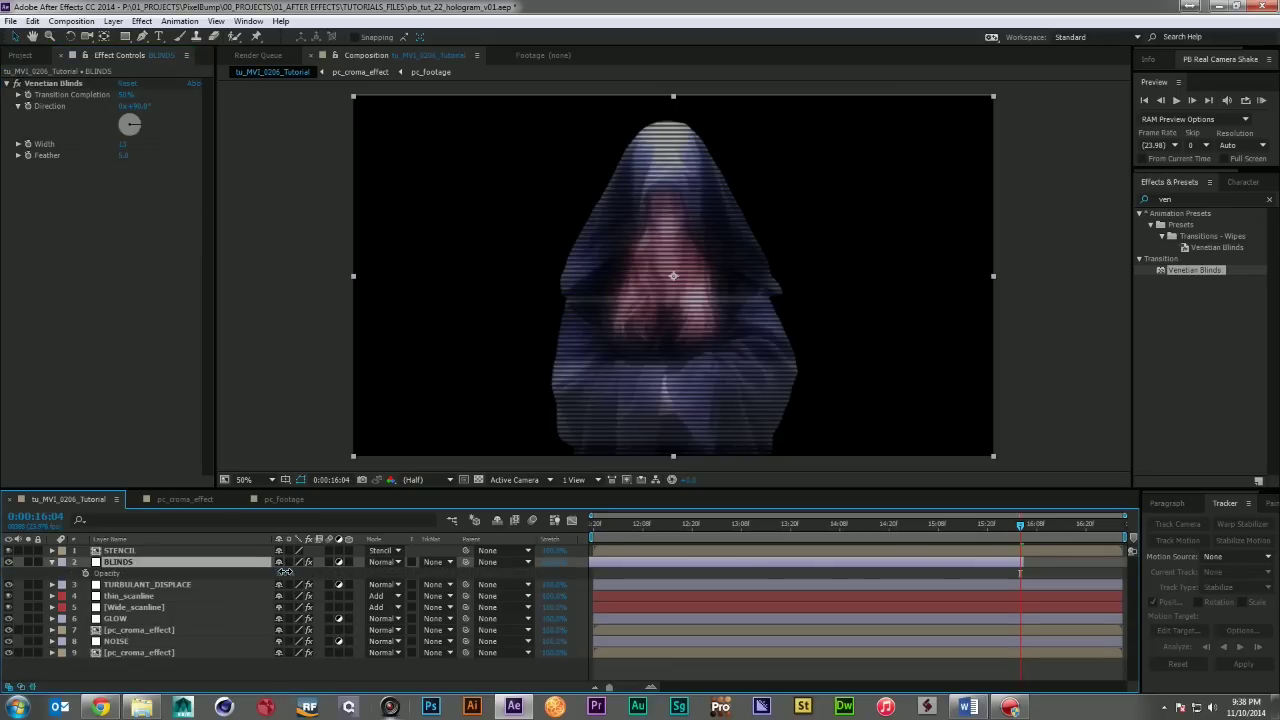
drag(285, 573, 243, 571)
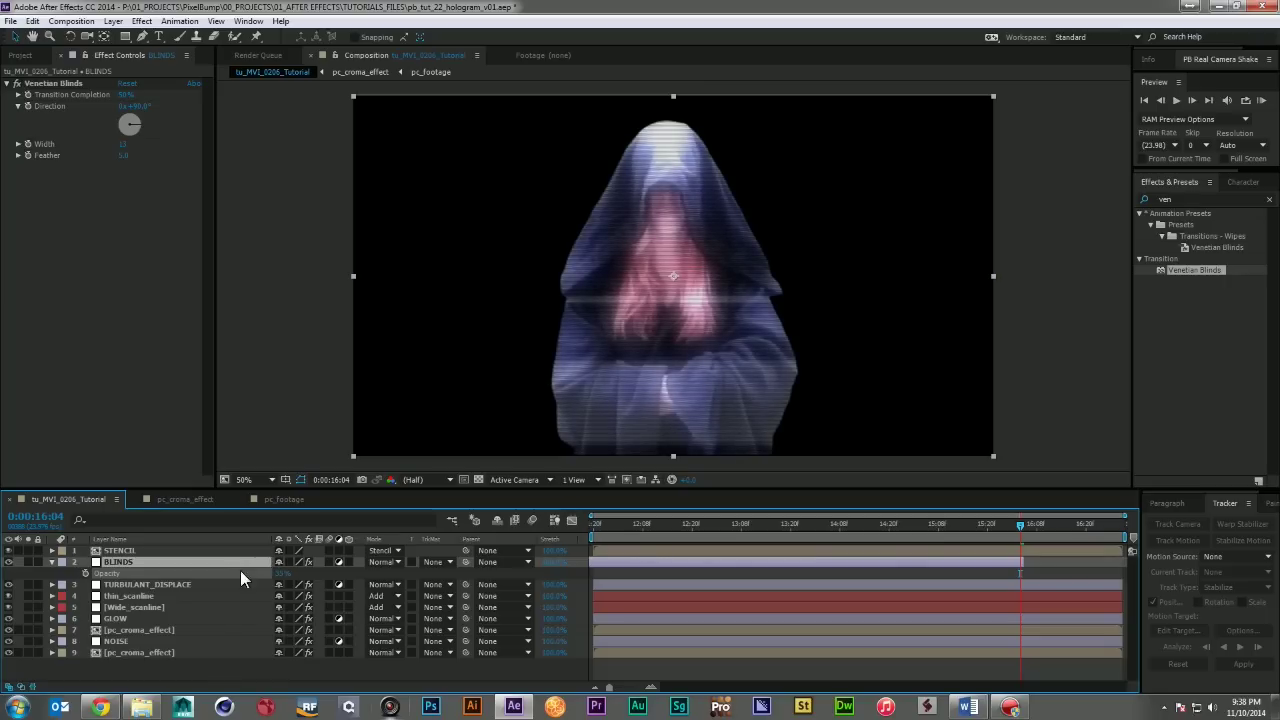
drag(243, 571, 244, 572)
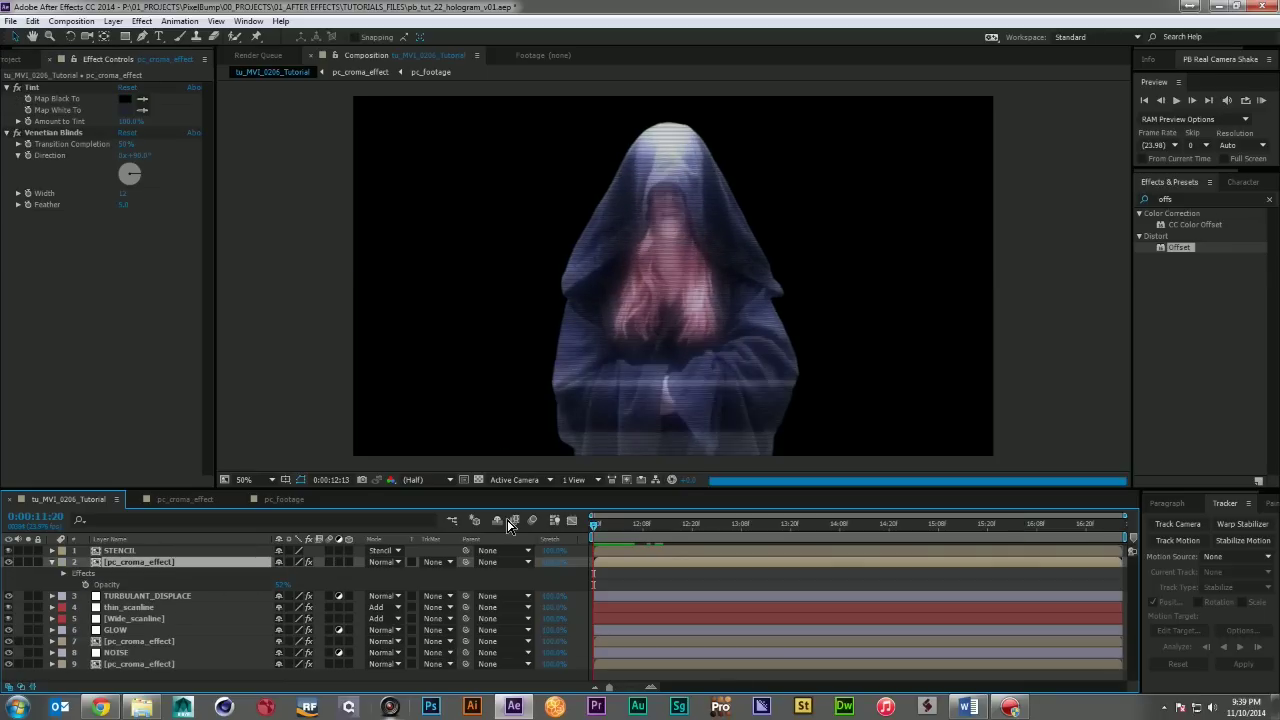
- Add a wiggle(3,5) expression to the pc_croma_effect layer's Position and preview it
click(172, 562)
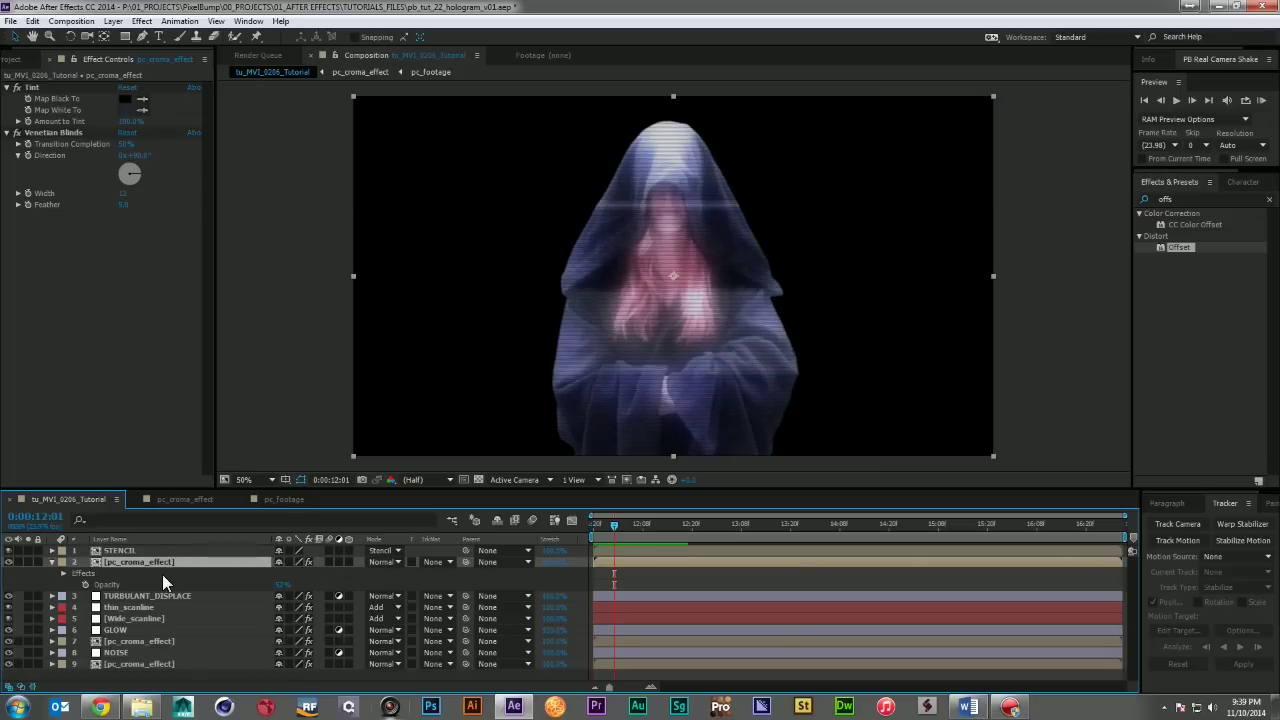
key(ctrl+grave)
key(p)
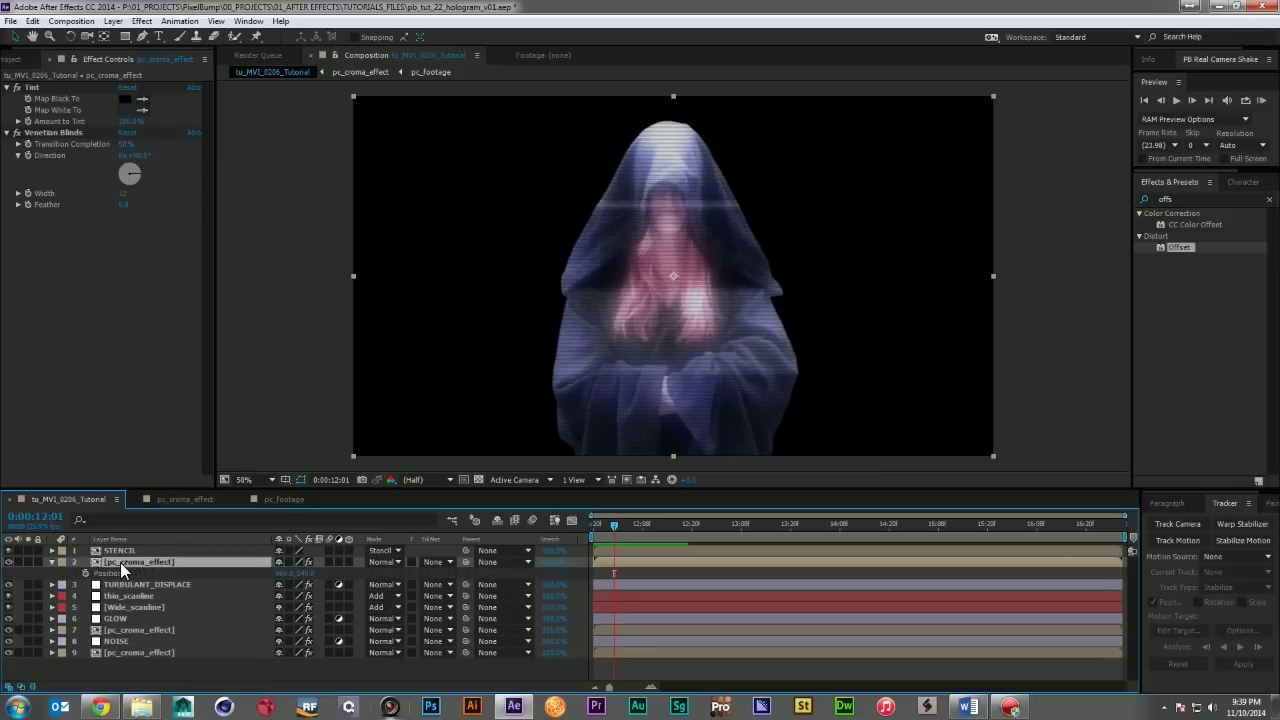
alt+click(86, 572)
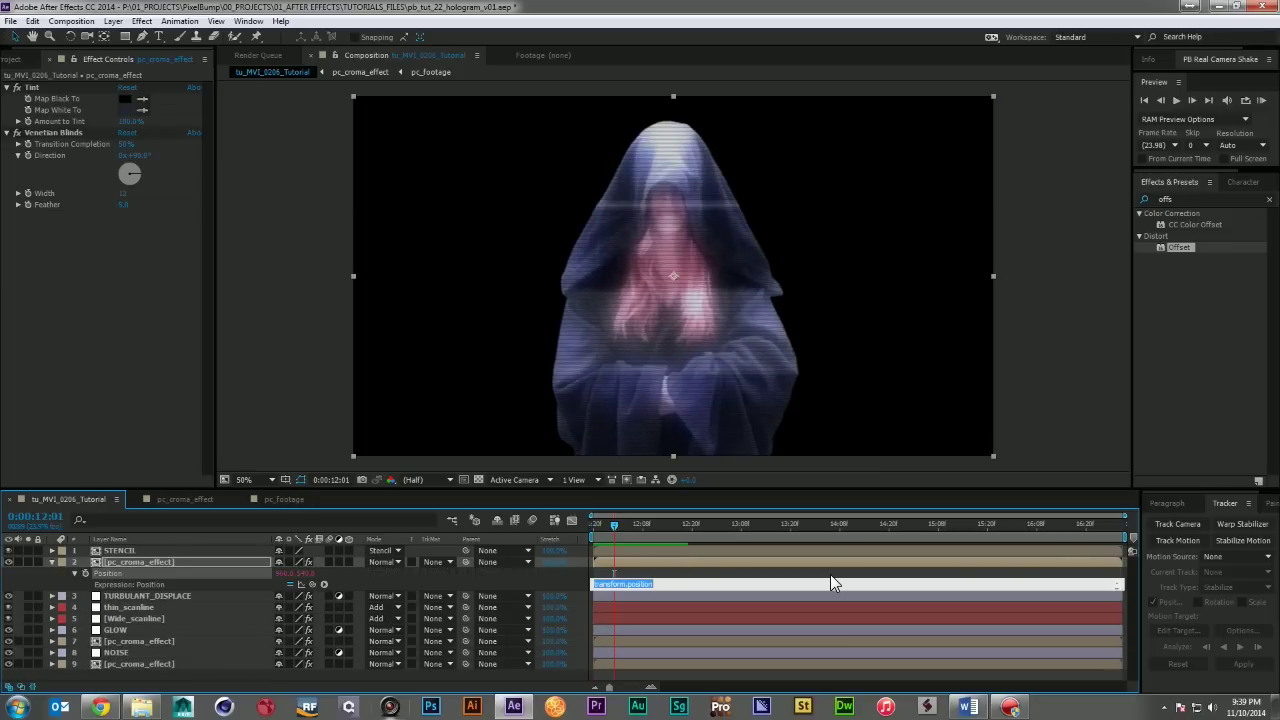
text(wiggle(3,5);)
click(502, 574)
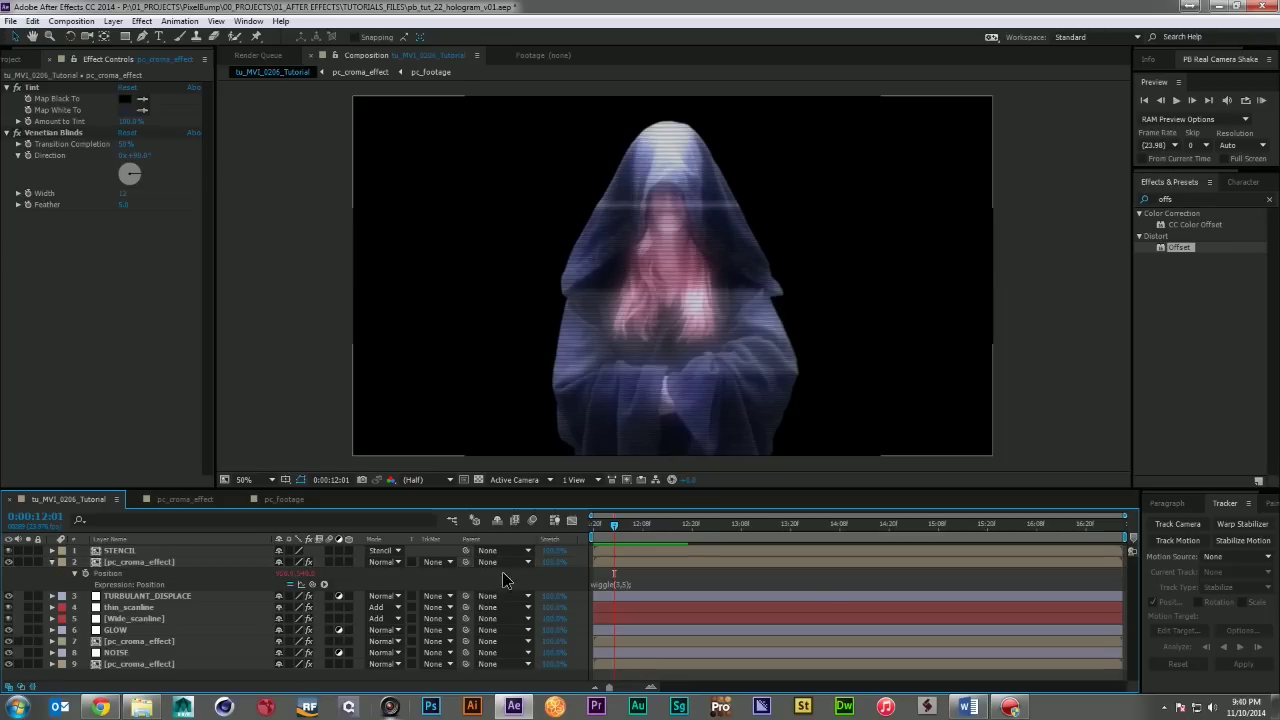
key(space)
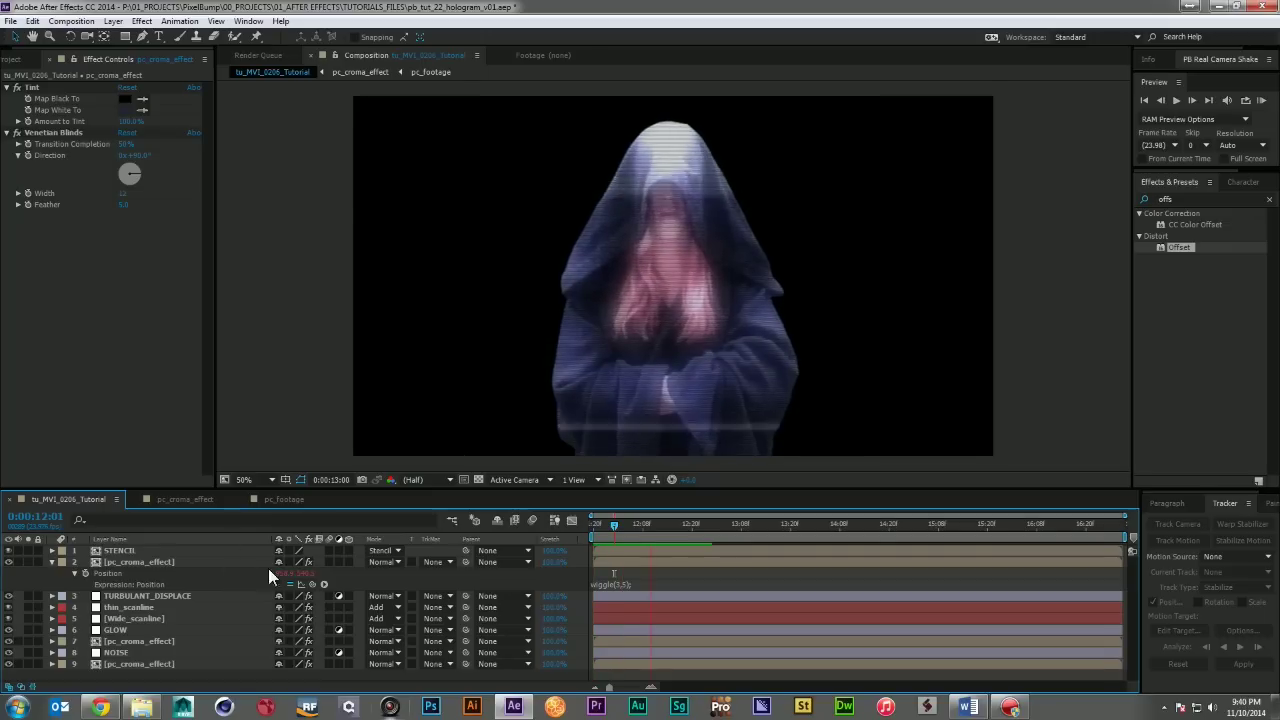
key(space)
- Change the Position expression to wiggle(3,10)
click(622, 584)
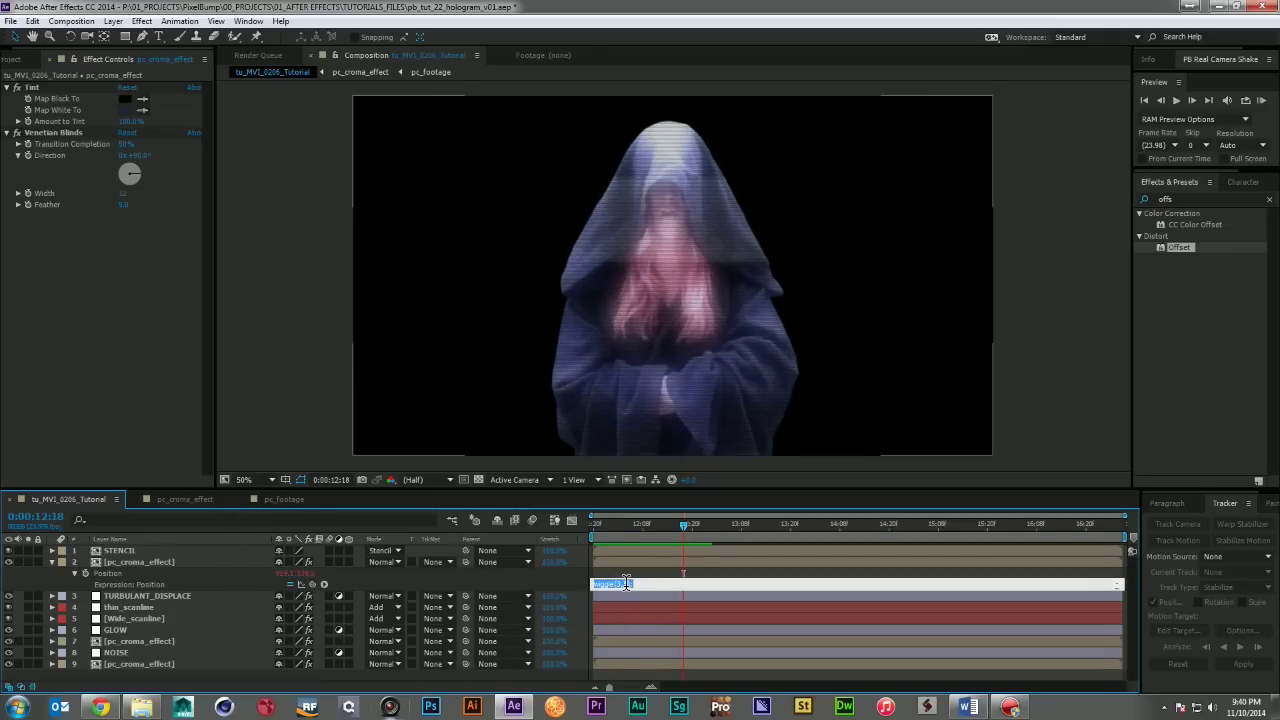
click(632, 584)
key(BackSpace)
text(10)
click(524, 572)
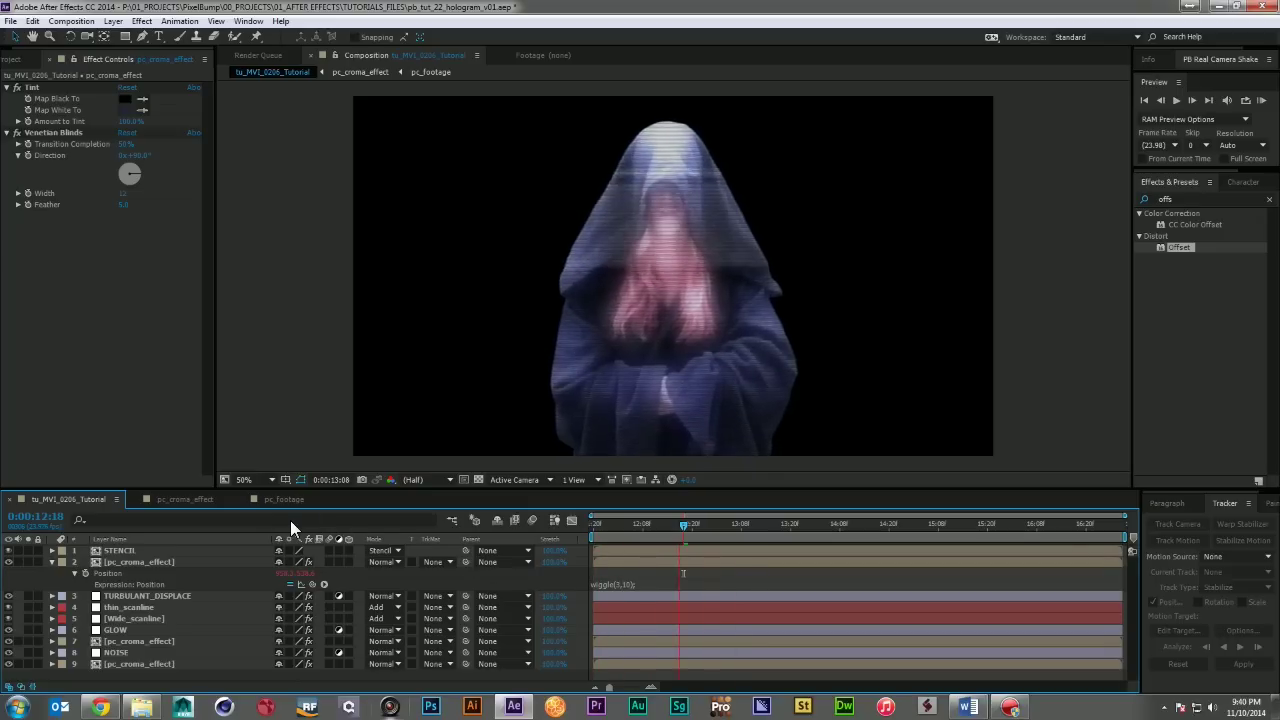
click(52, 562)
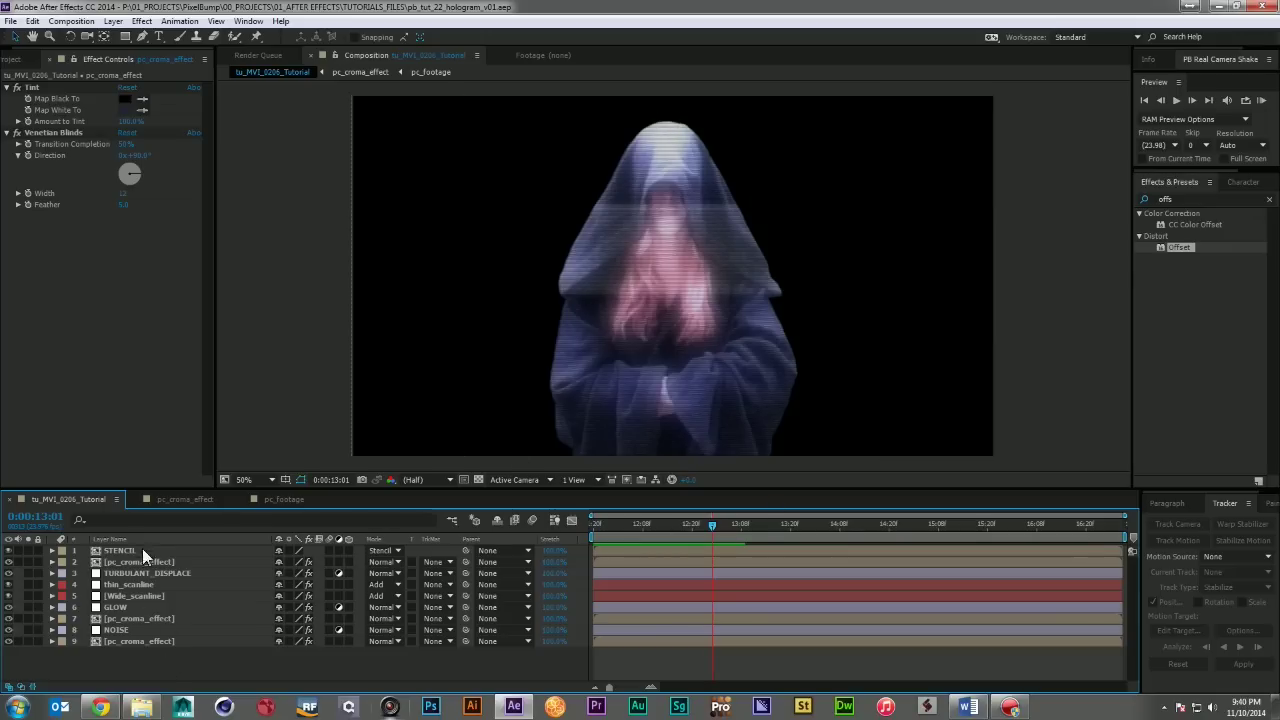
- Duplicate the bottom pc_croma_effect layer twice and move both copies to the top
click(122, 645)
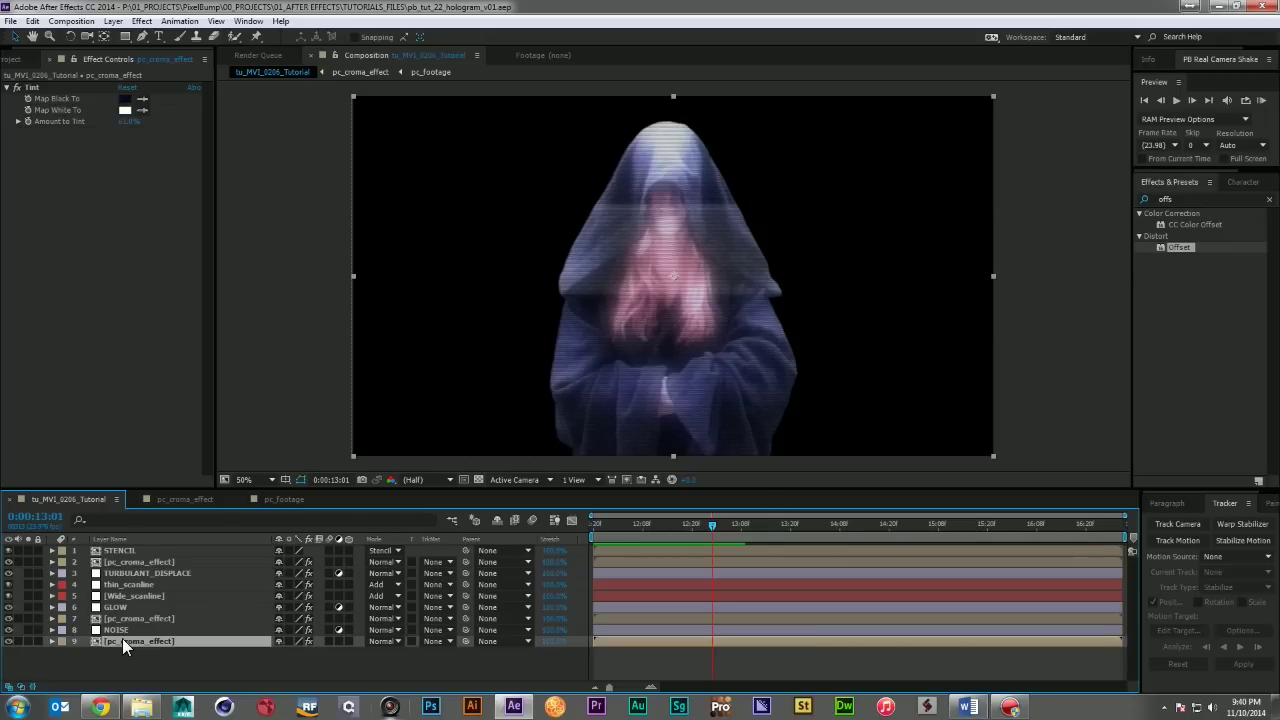
key(ctrl+d)
key(ctrl+d)
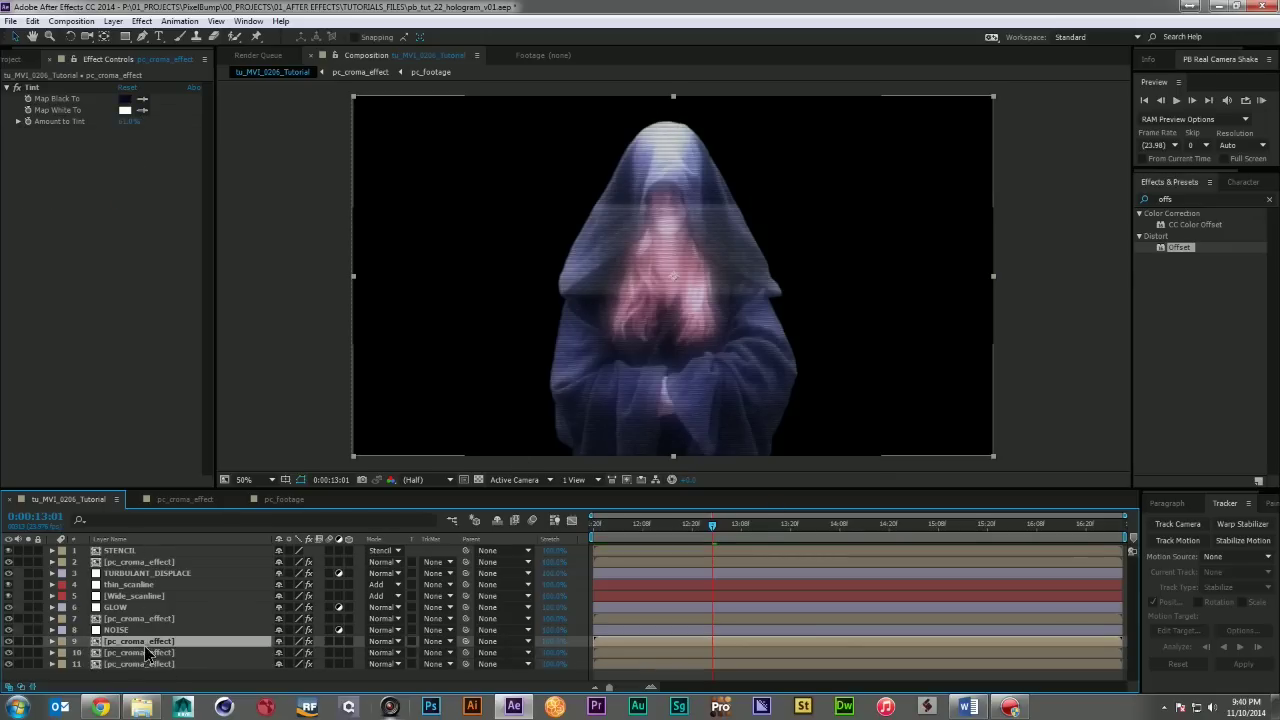
shift+click(144, 650)
drag(152, 648, 148, 548)
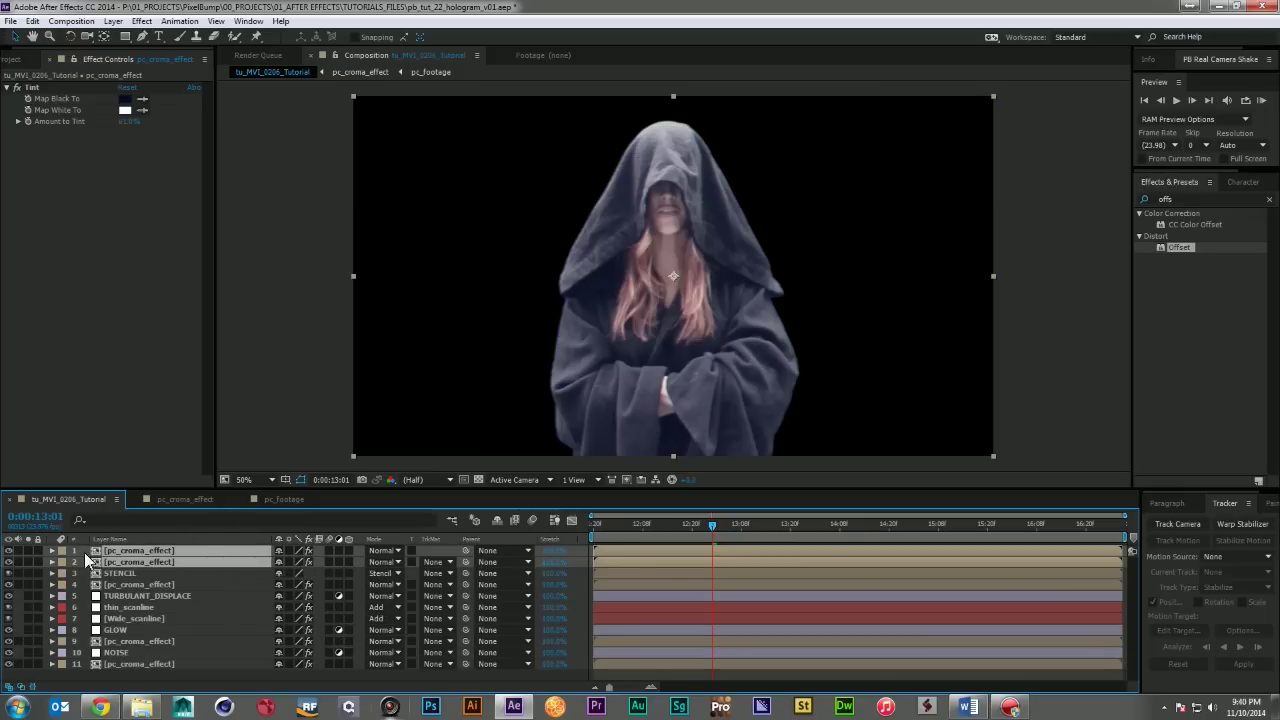
key(F2)
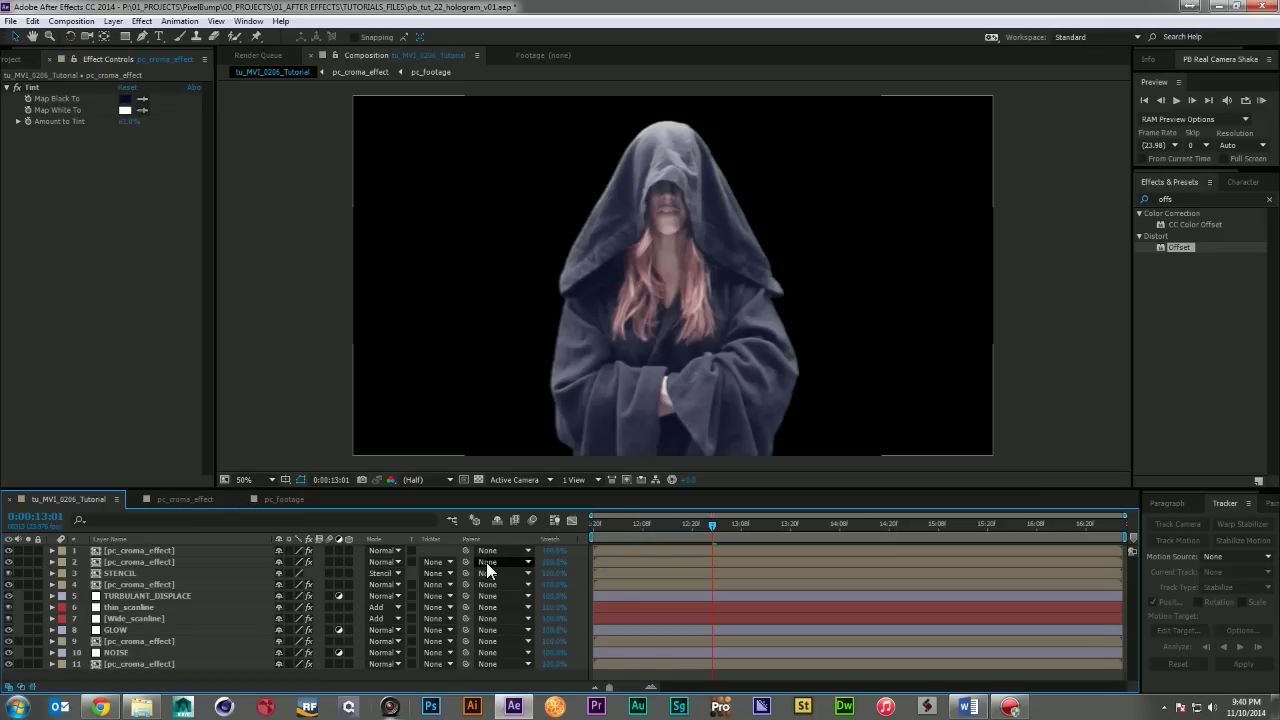
- Set layer 2 to use layer 1 as an inverted alpha matte, soloing to check
click(486, 562)
click(437, 562)
click(437, 562)
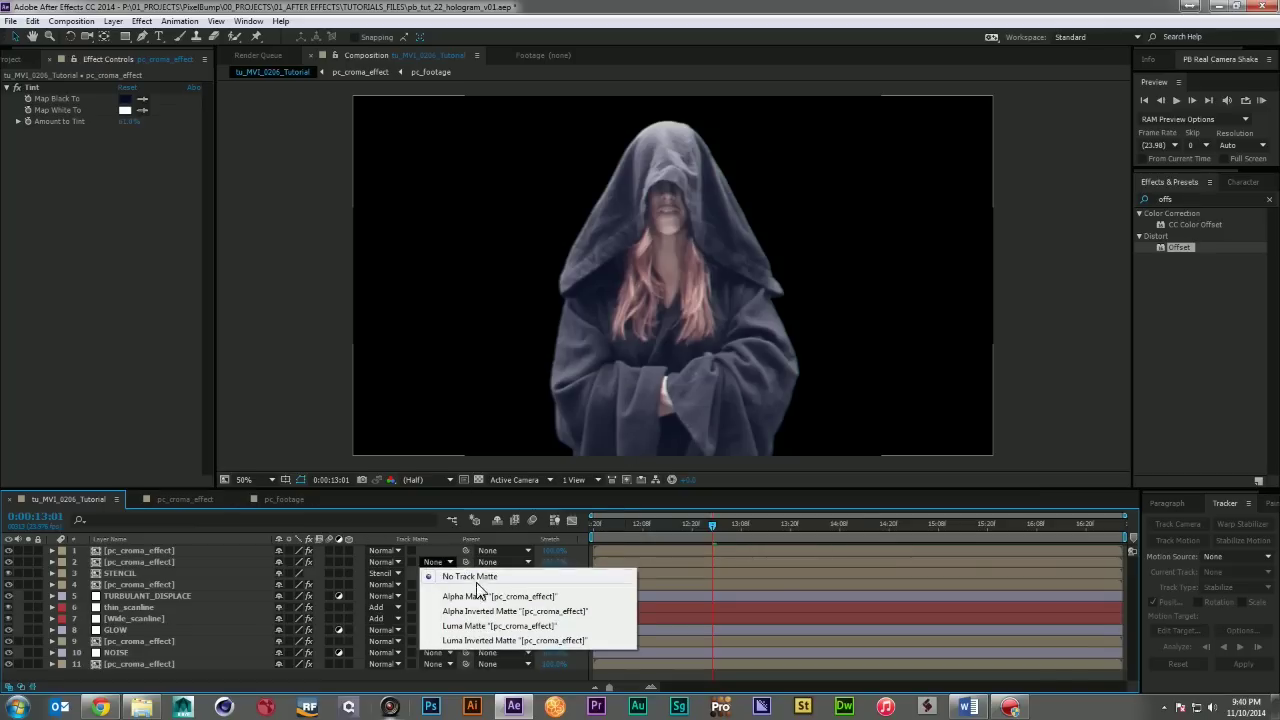
click(470, 610)
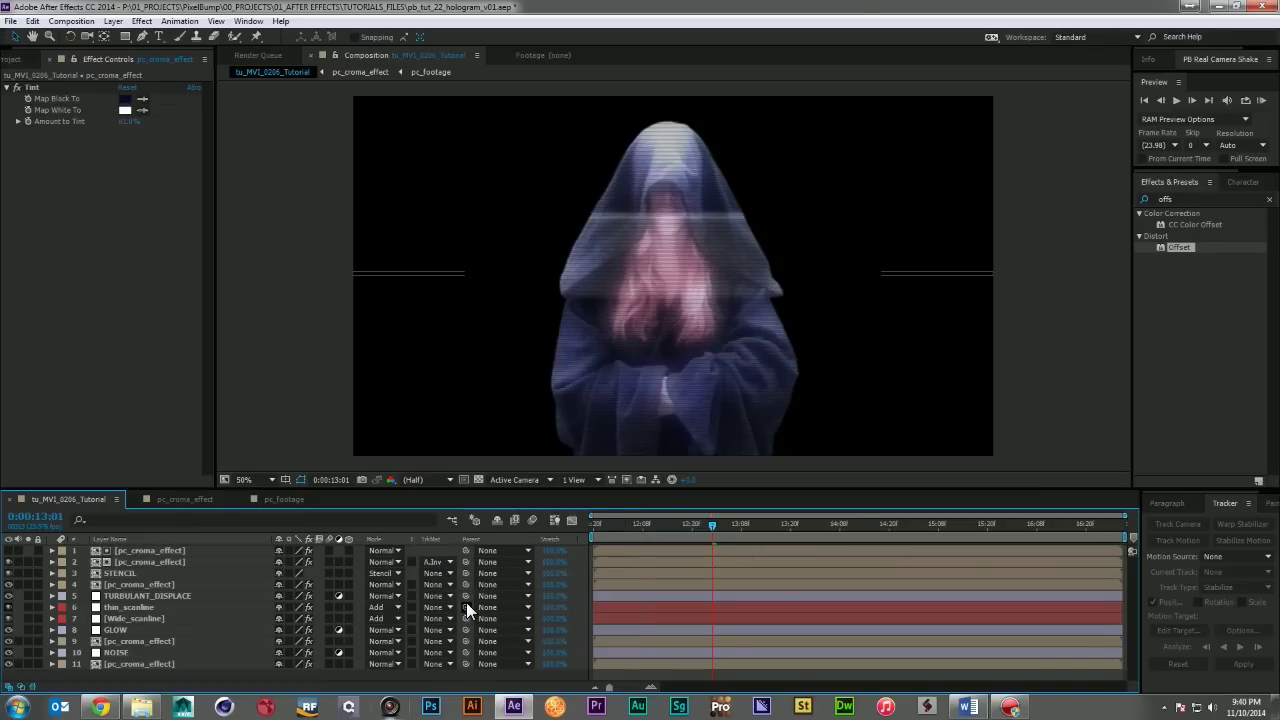
click(28, 564)
click(28, 564)
click(28, 562)
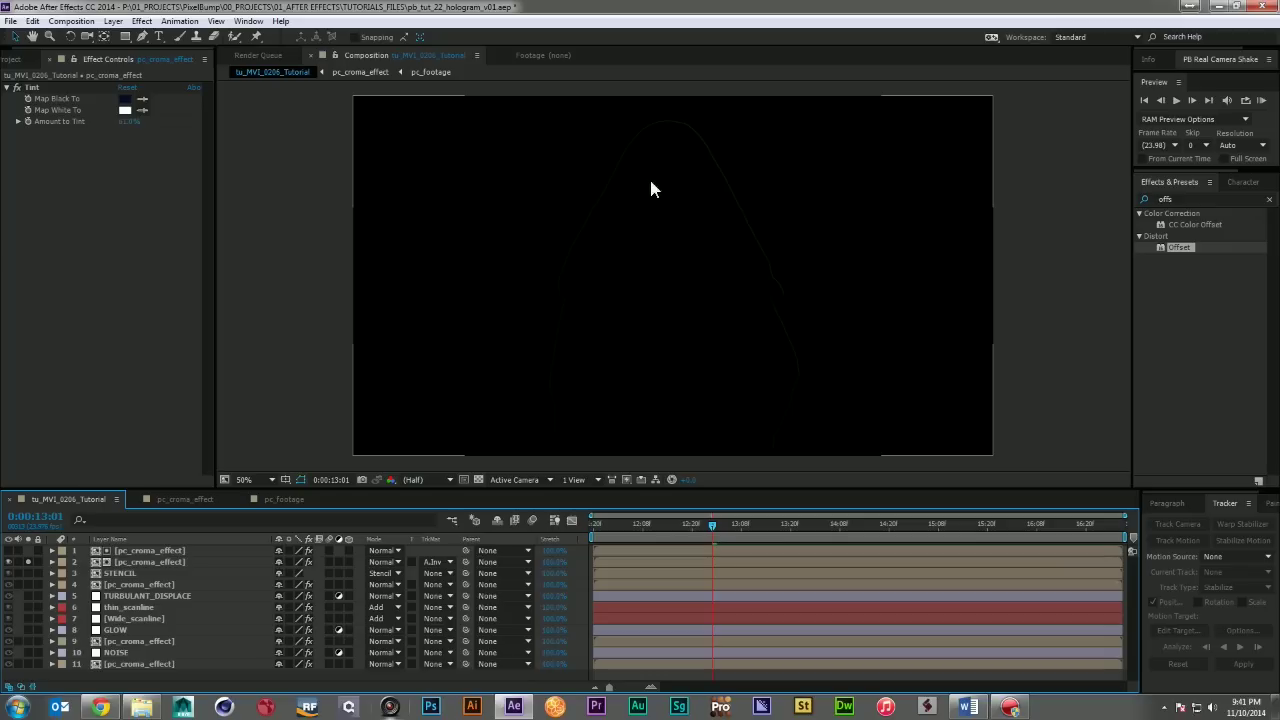
- Pre-compose the top two pc_croma_effect layers into a composition named pc_line
click(158, 550)
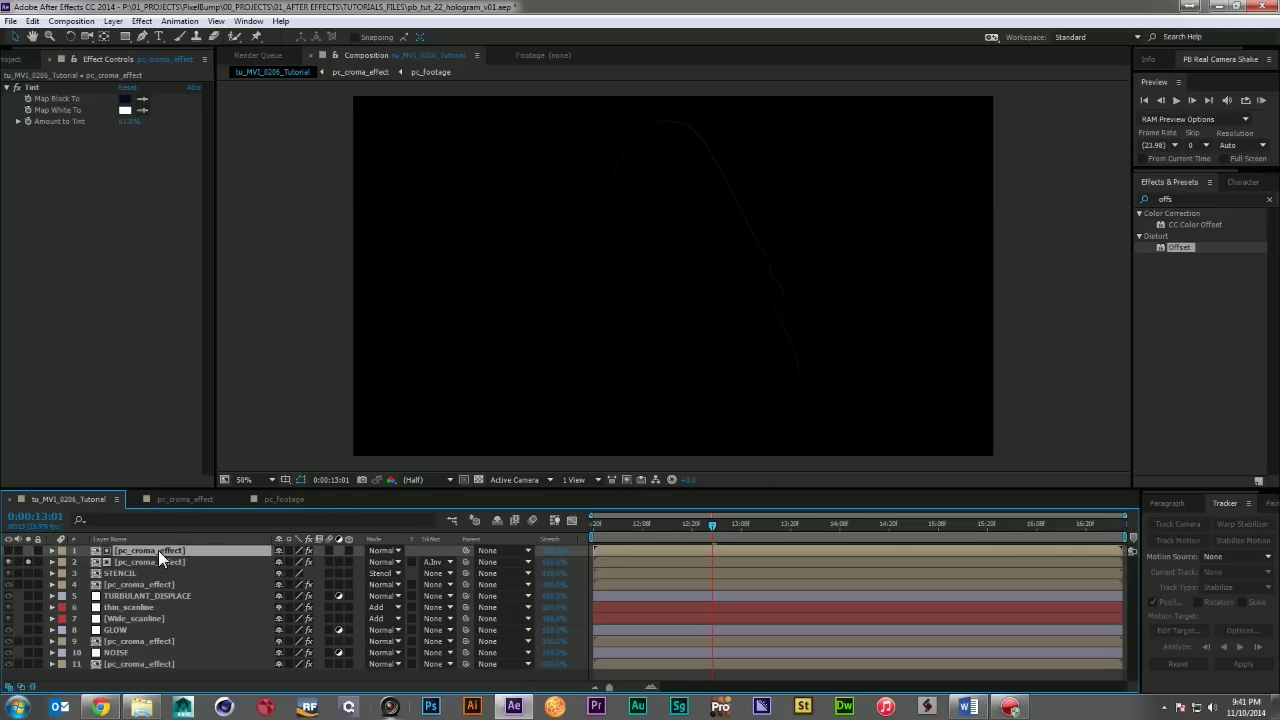
shift+click(154, 570)
ctrl+click(136, 574)
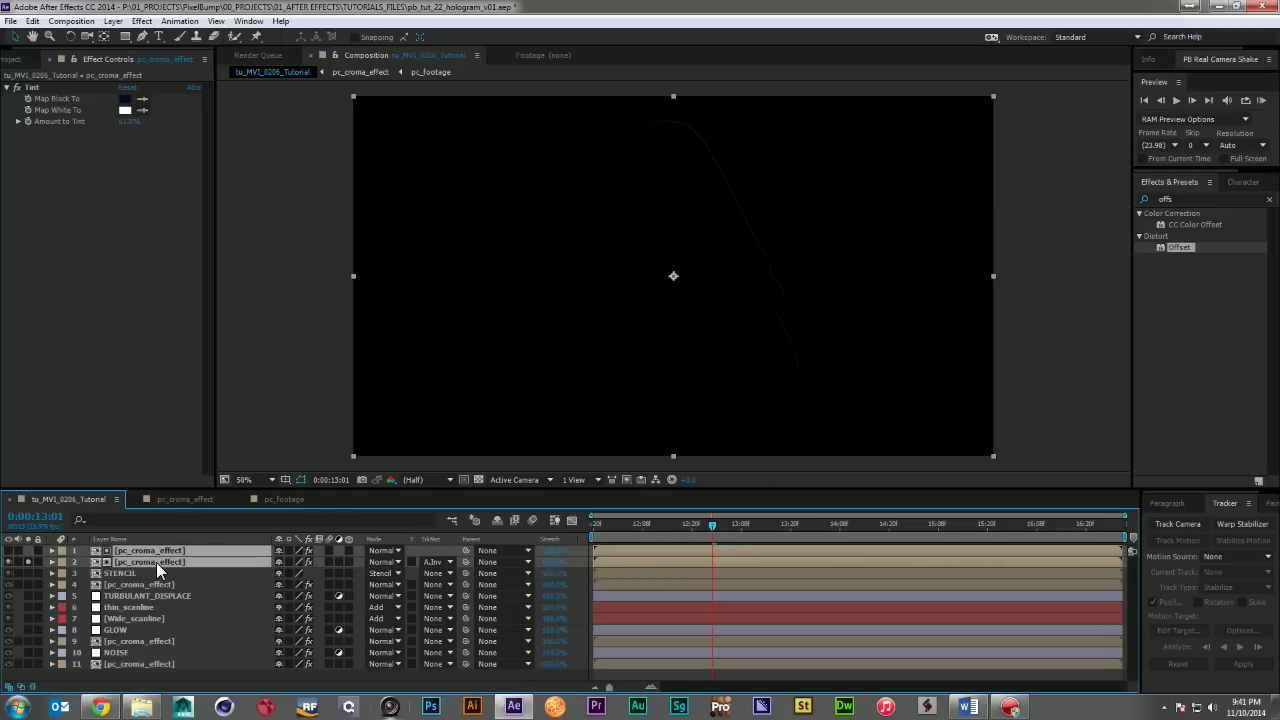
key(ctrl+shift+c)
text(pc)
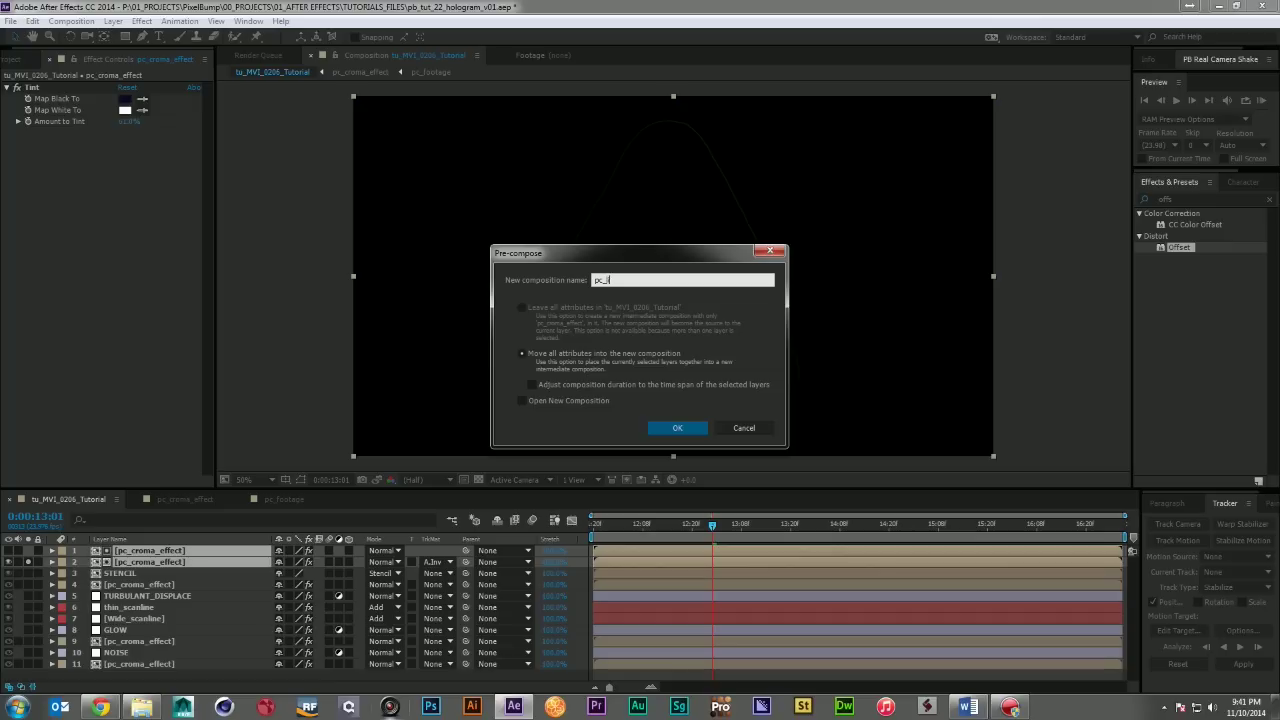
text(_line)
key(Return)
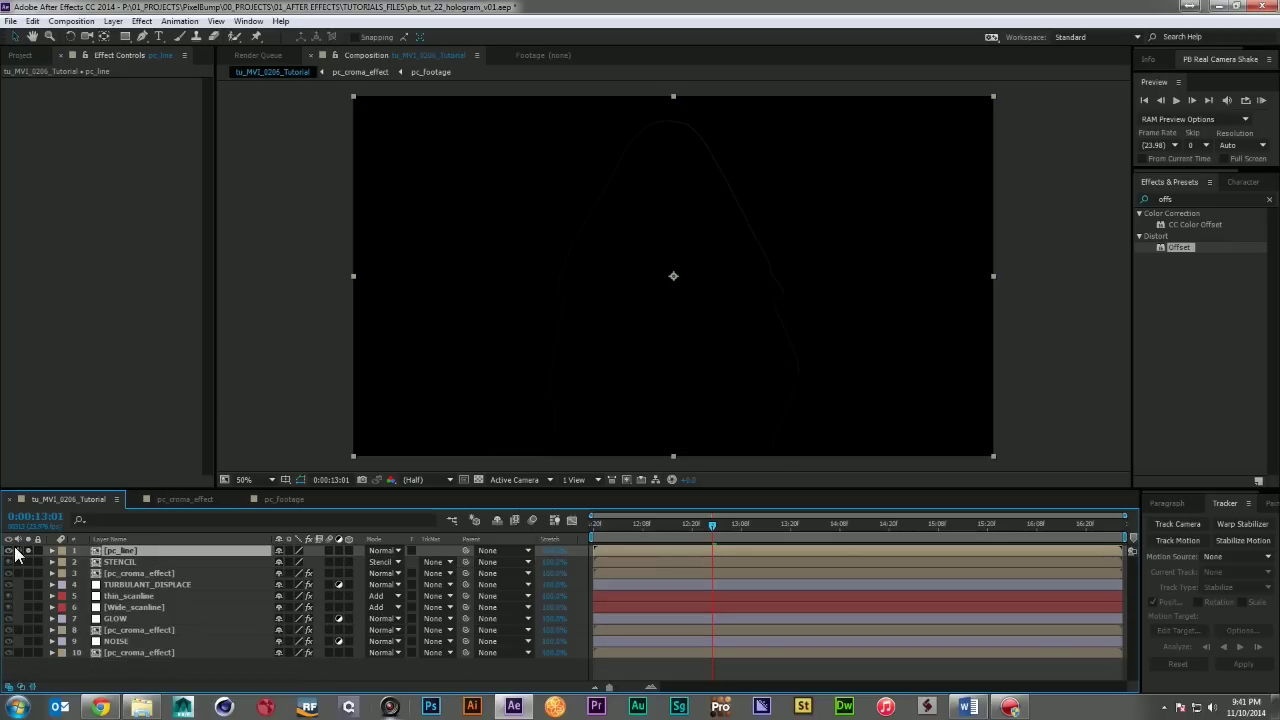
- Apply Matte Choker to pc_line with Choke 1 at -127 to leave an outline
click(1224, 202)
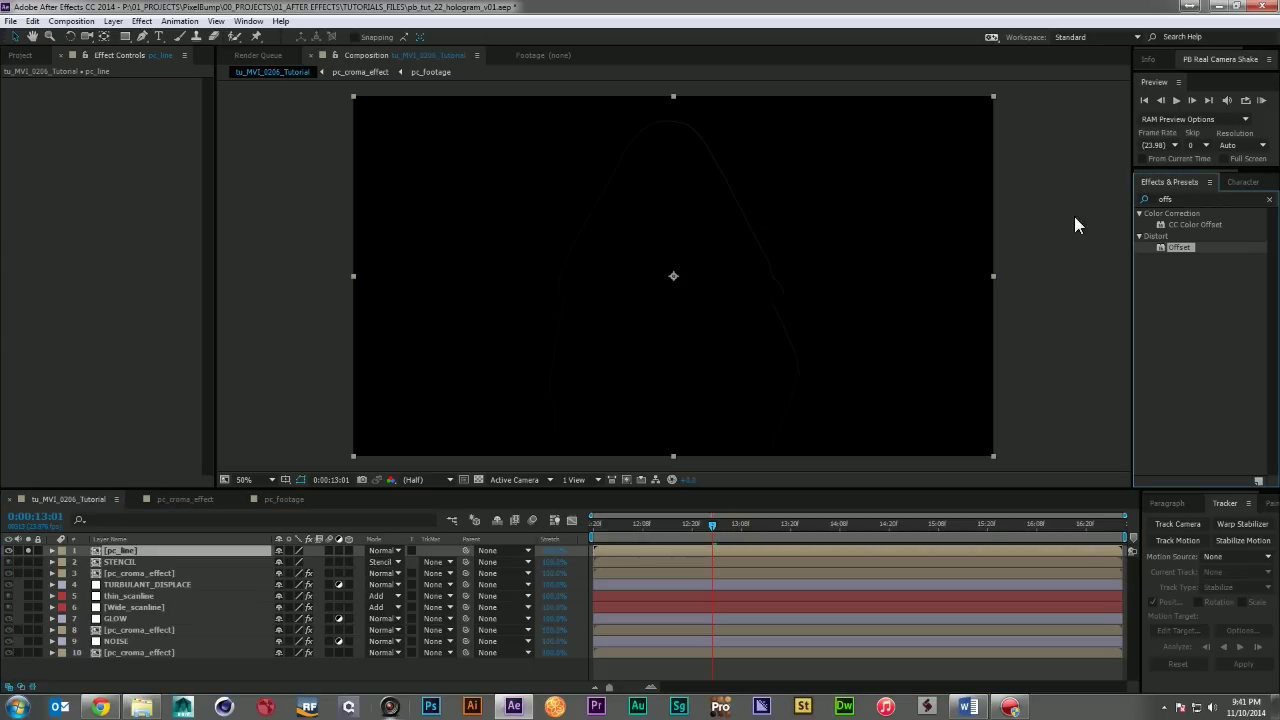
click(1157, 201)
text(ma)
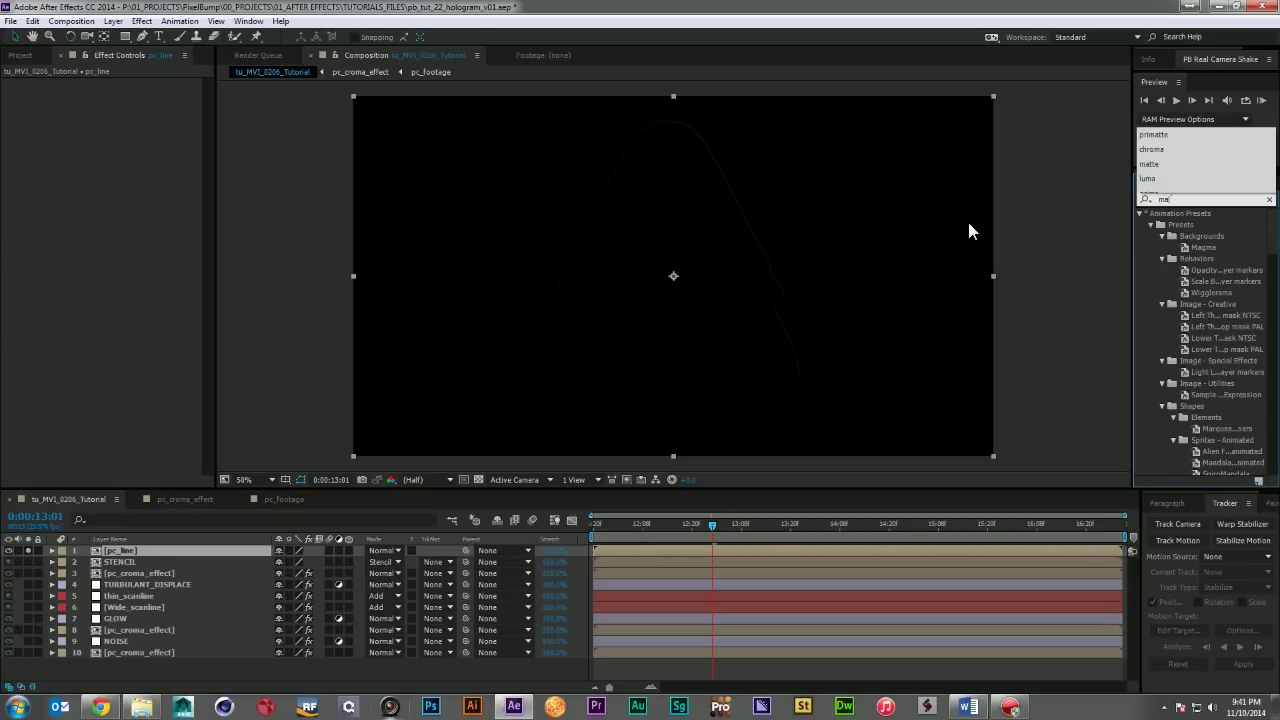
text(tt c)
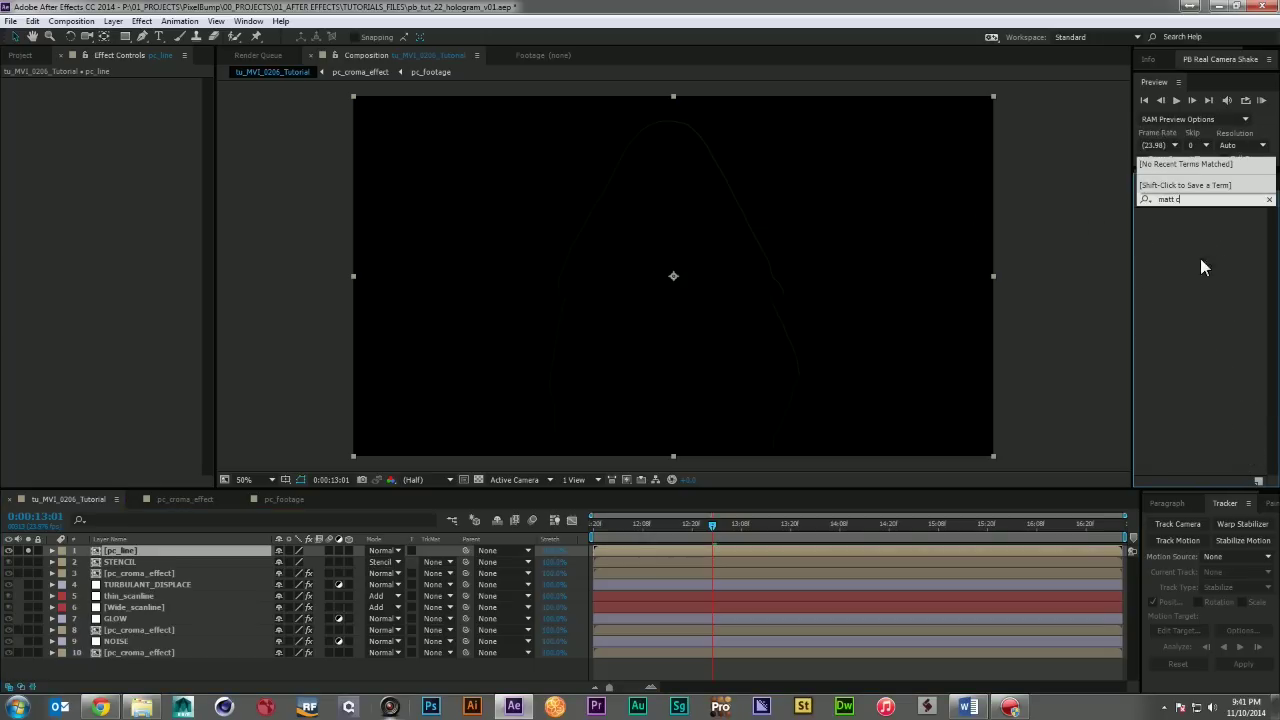
key(BackSpace)
key(BackSpace)
text(e)
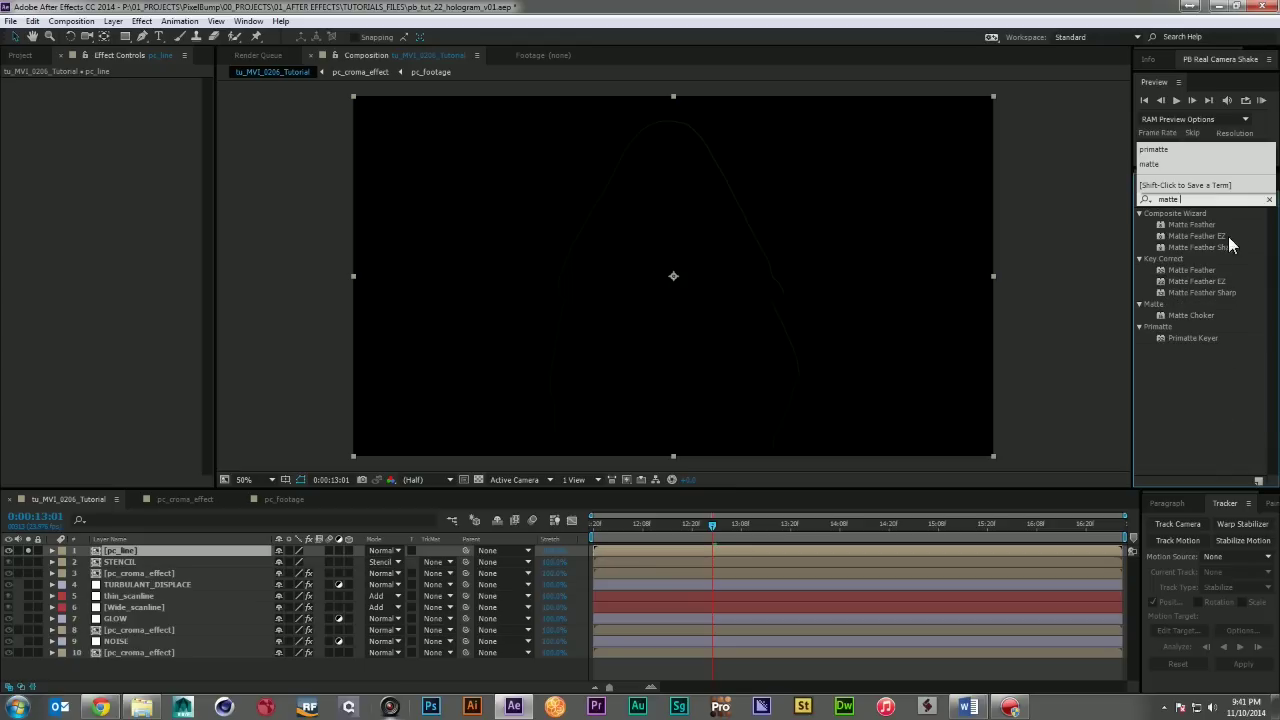
drag(1190, 320, 136, 551)
drag(124, 106, 5, 122)
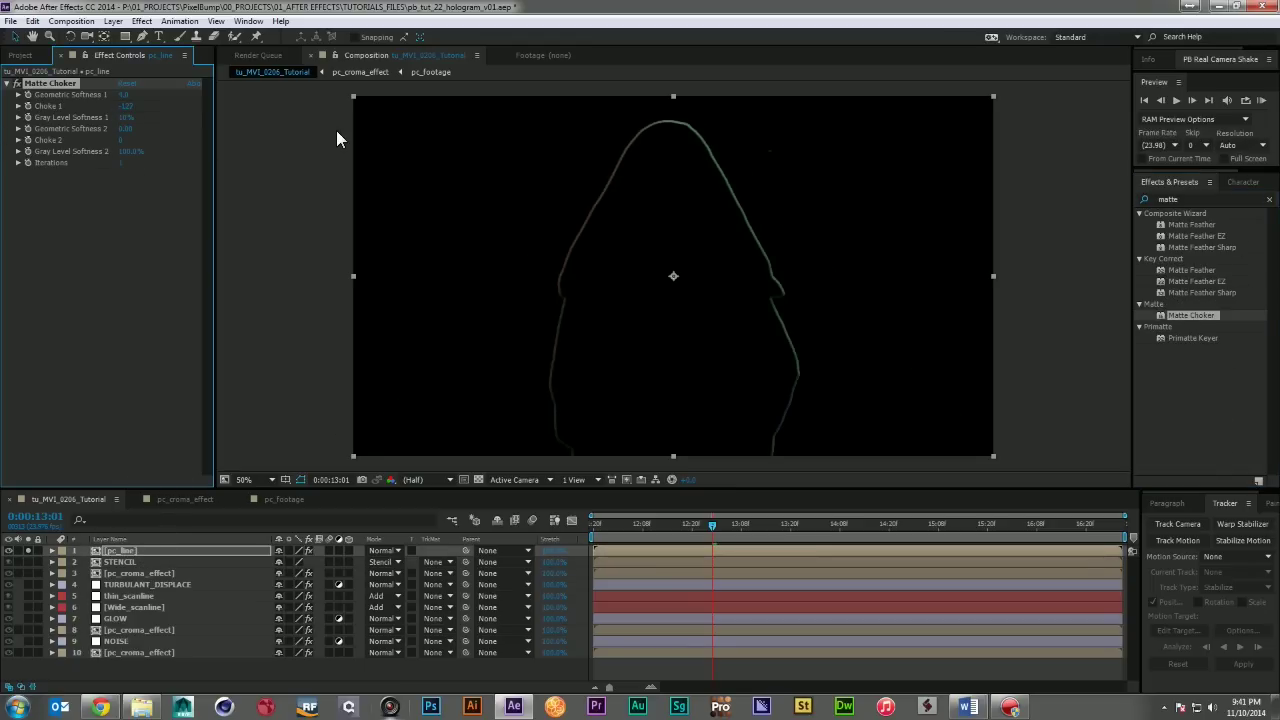
- Add Fast Blur with Blurriness 40 and set pc_line's blending mode to Add
click(1220, 200)
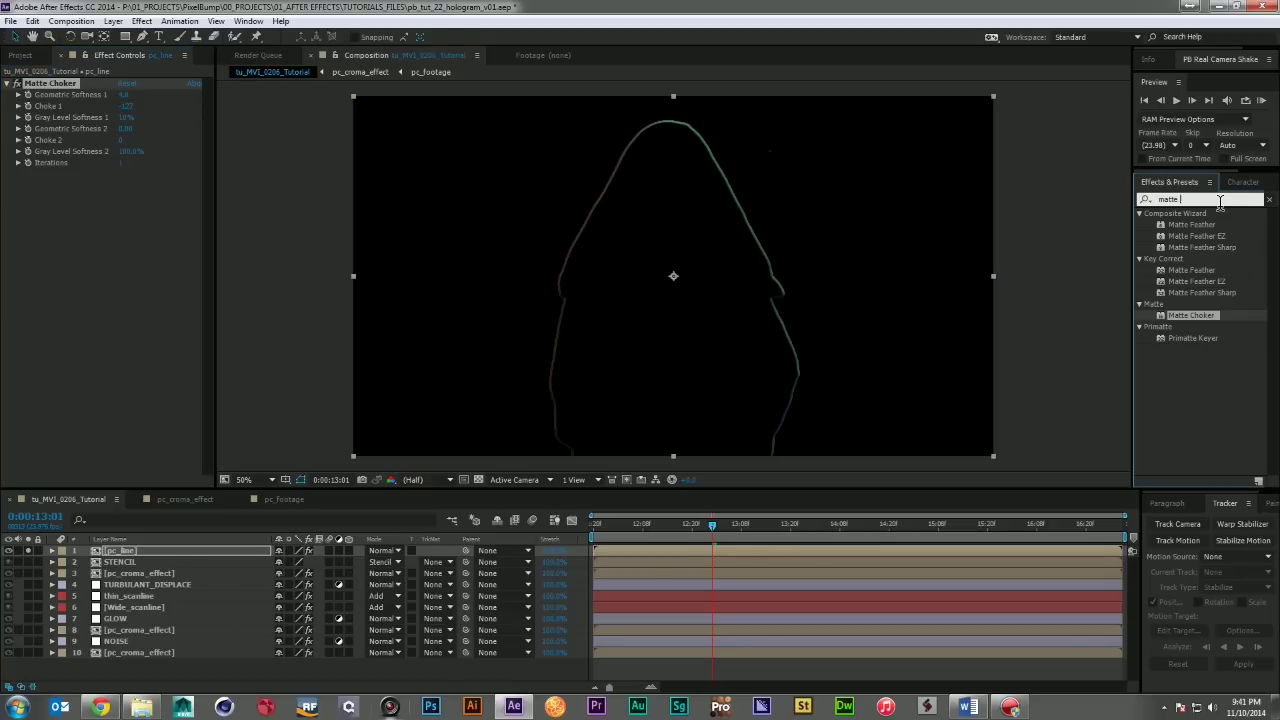
double_click(1220, 200)
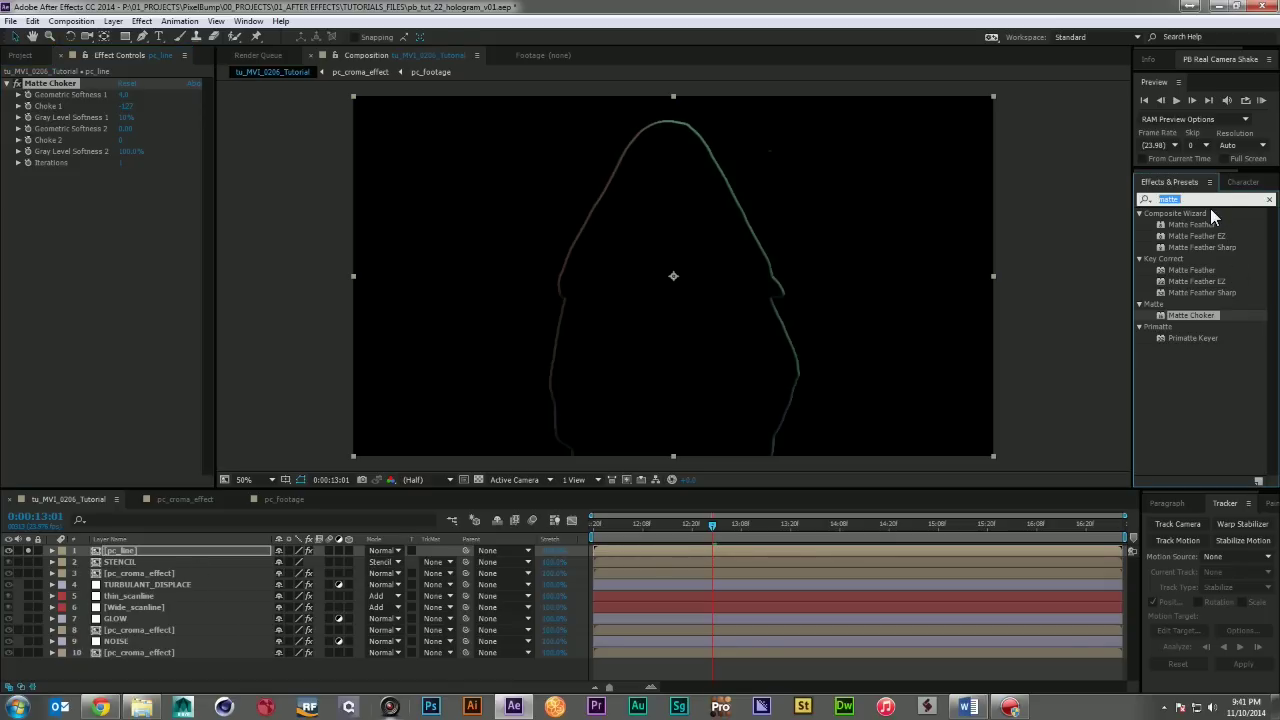
text(fast)
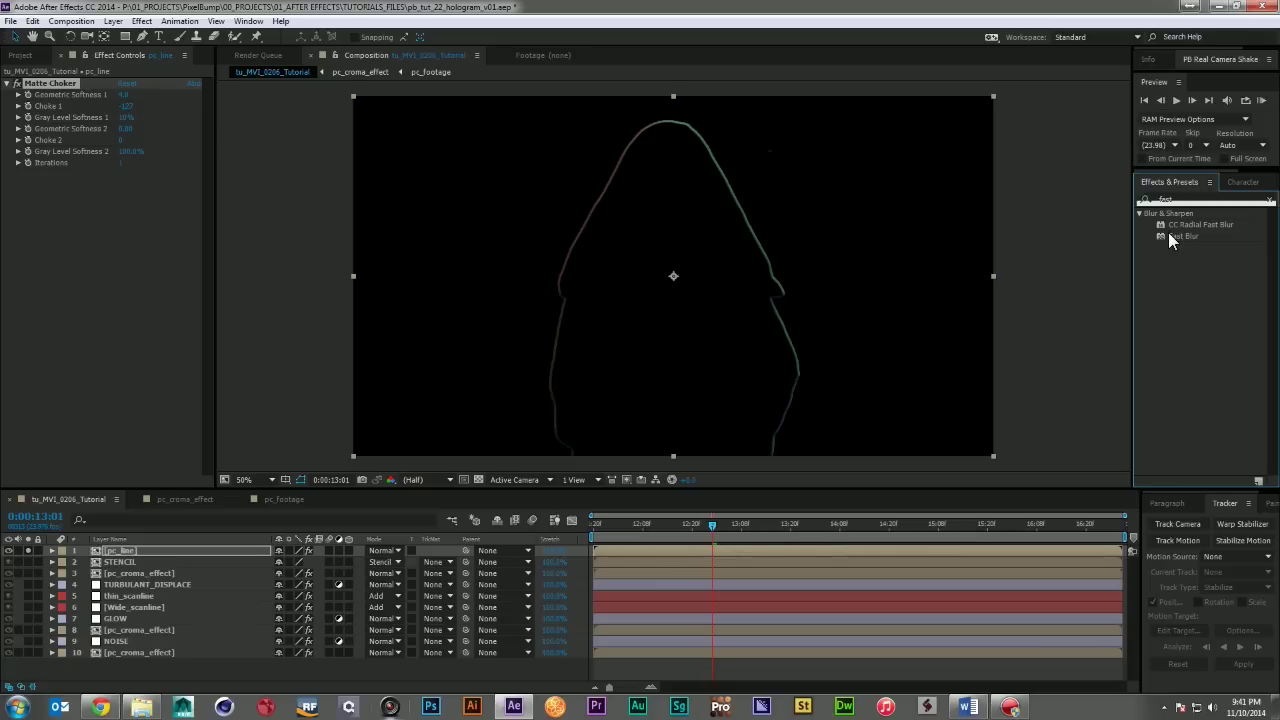
drag(1170, 236, 138, 549)
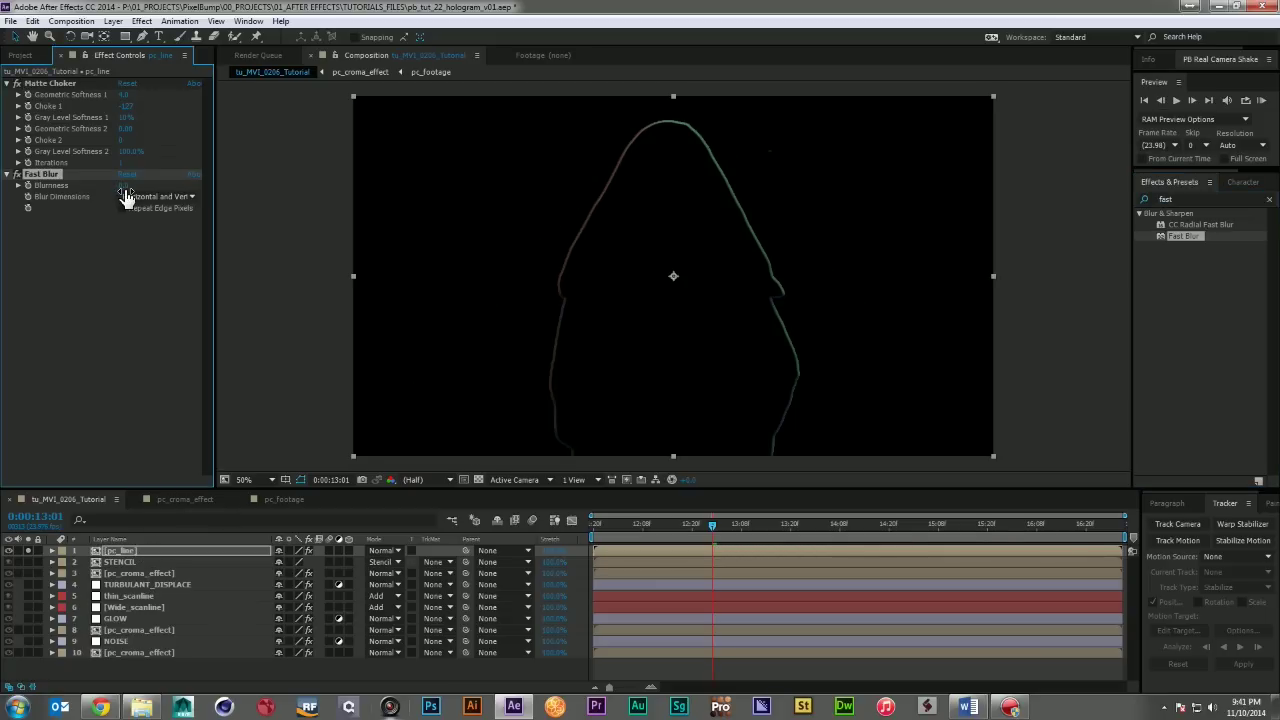
drag(123, 186, 157, 189)
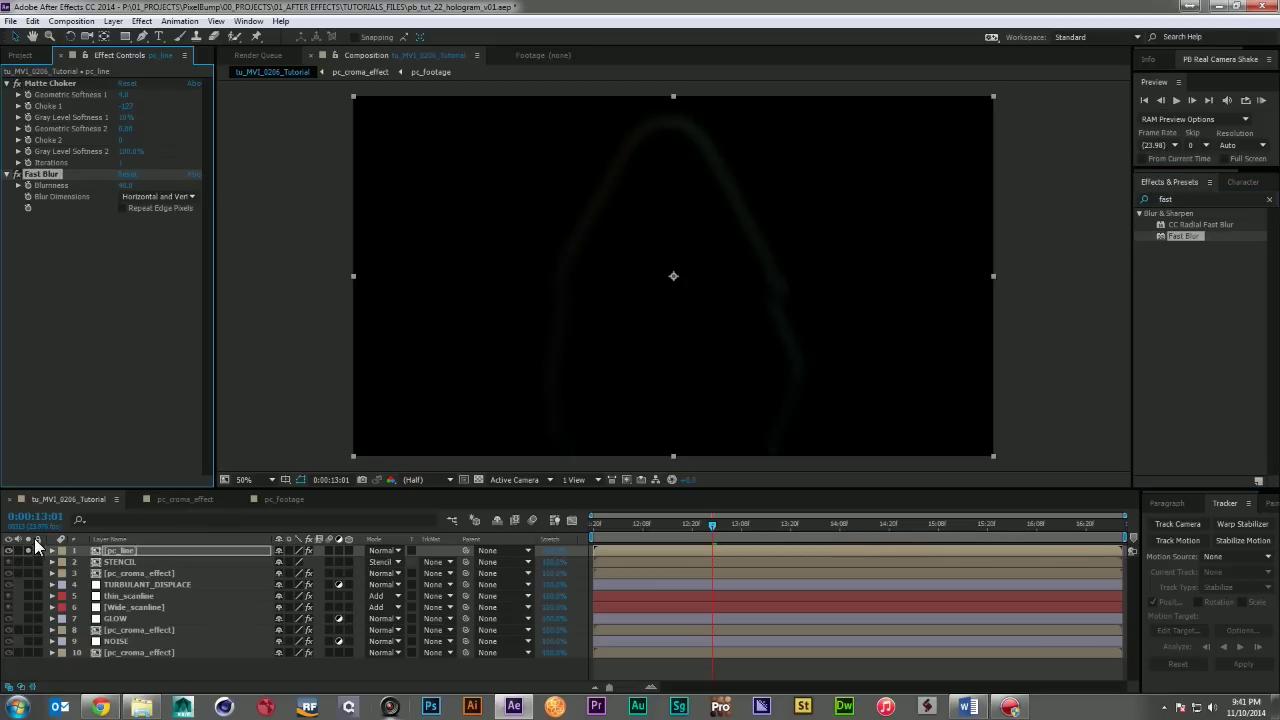
click(387, 550)
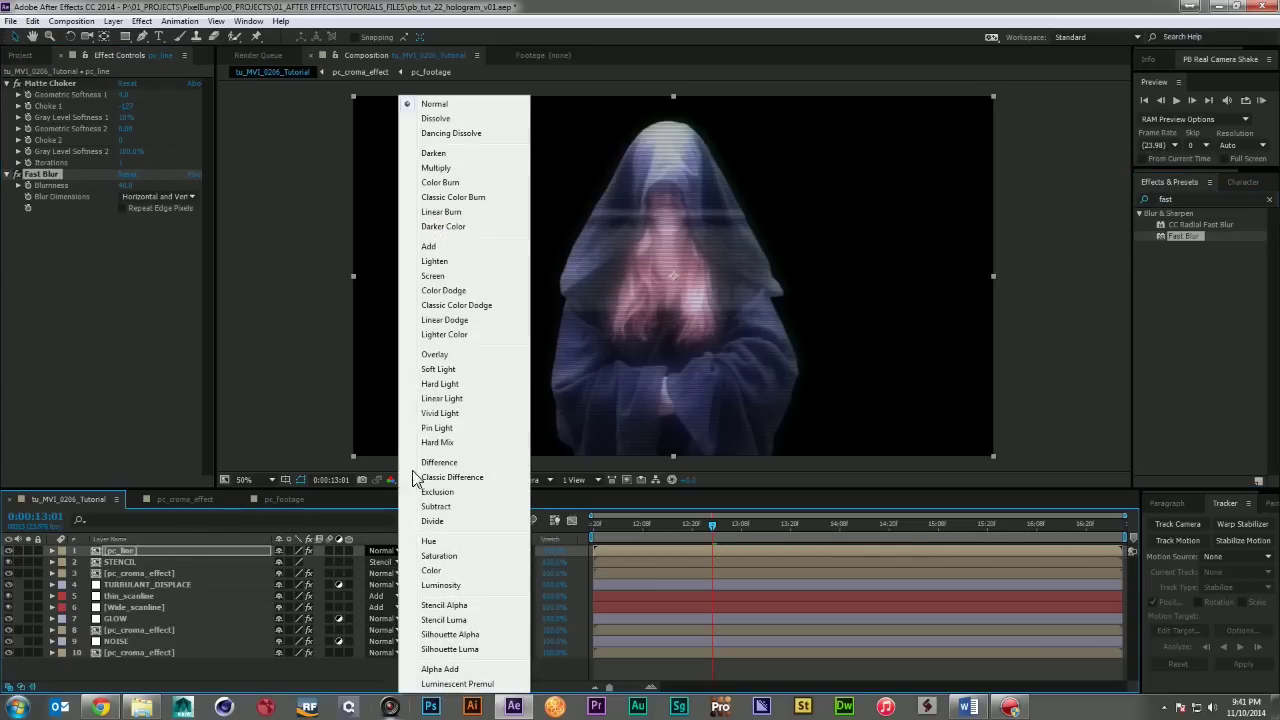
click(447, 248)
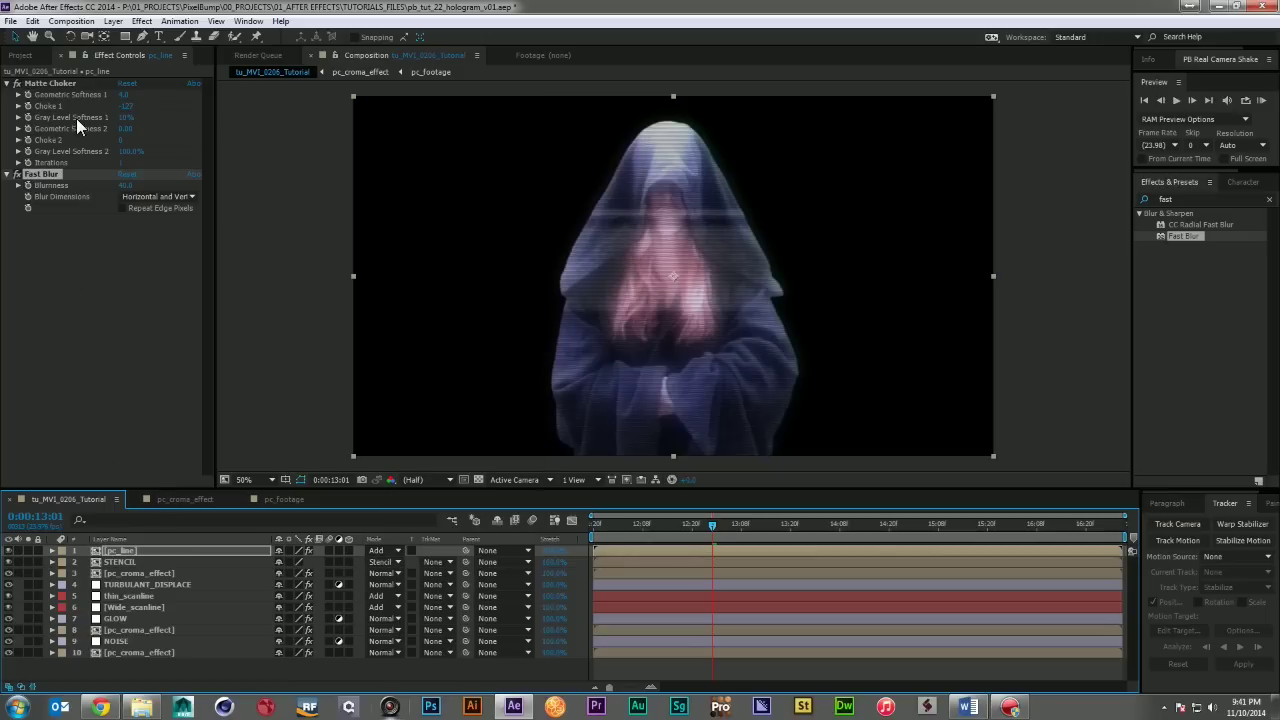
- Apply Curves to pc_line, bending the curve upward to brighten the glow
double_click(1193, 197)
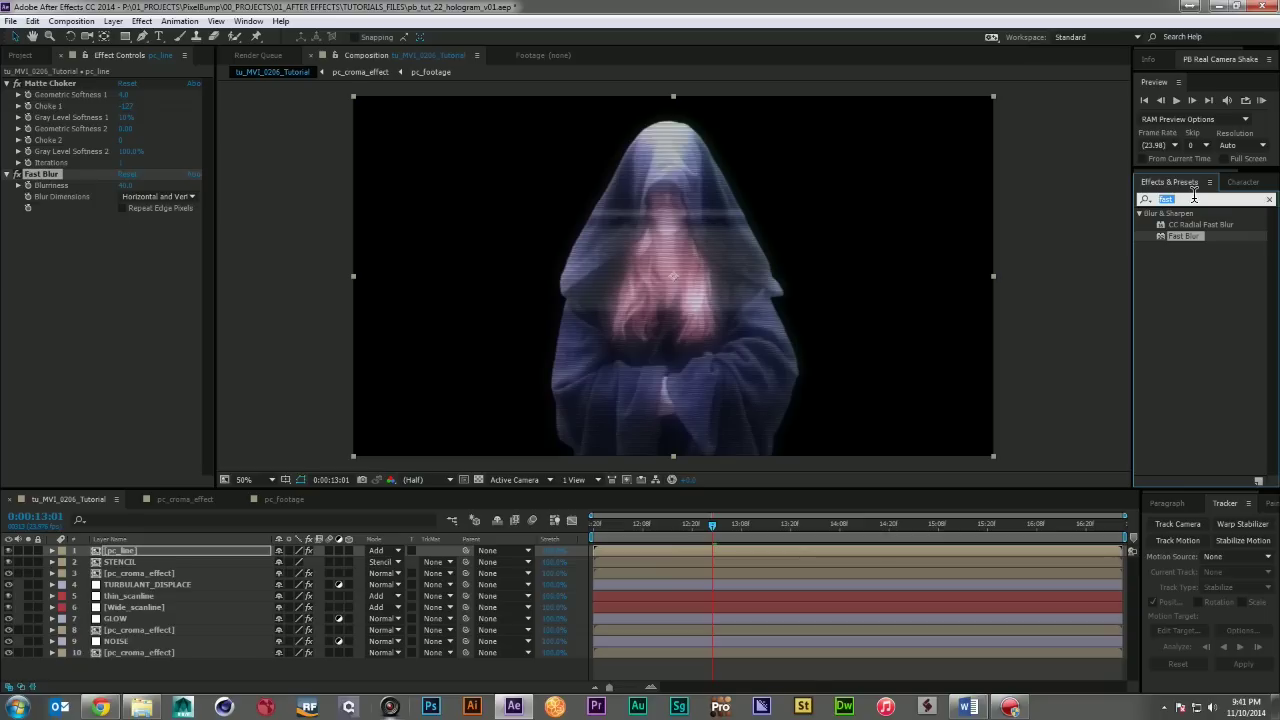
text(curves)
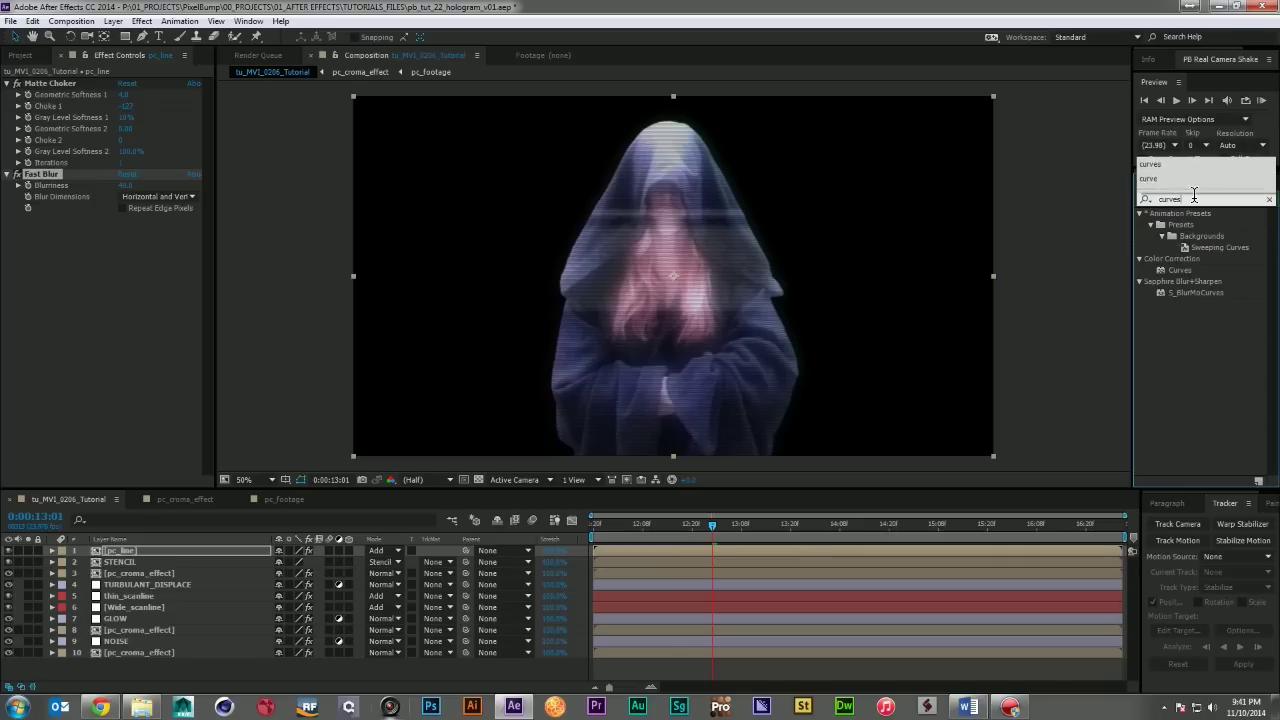
click(1177, 274)
drag(1177, 274, 205, 300)
drag(112, 357, 54, 350)
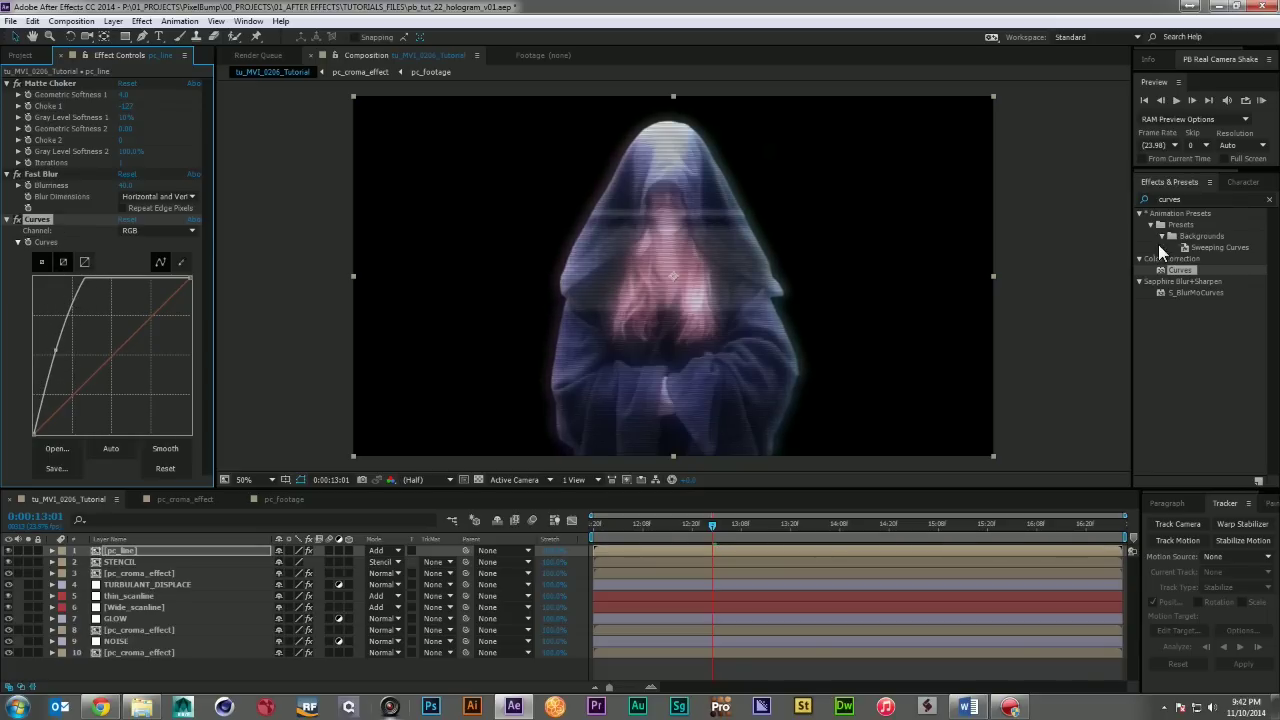
- Apply a Fill effect to pc_line coloured deep blue 0030FF
click(1204, 197)
text(fill)
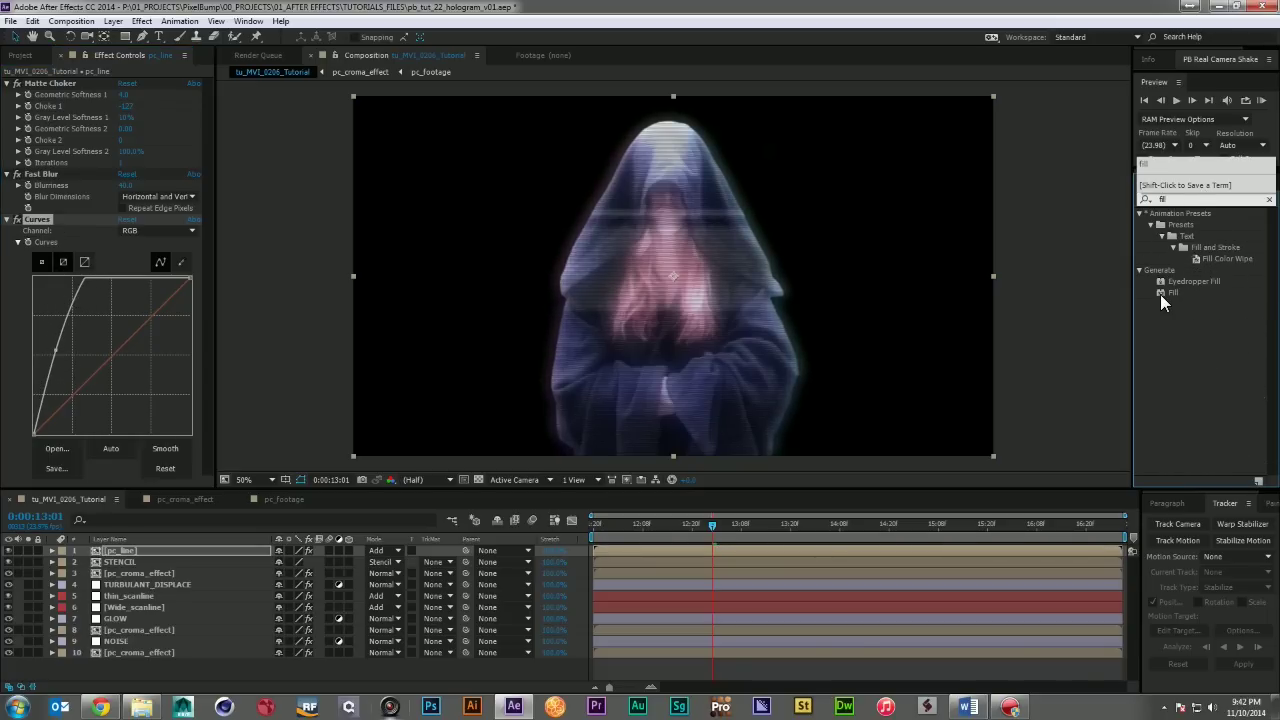
drag(1163, 300, 68, 78)
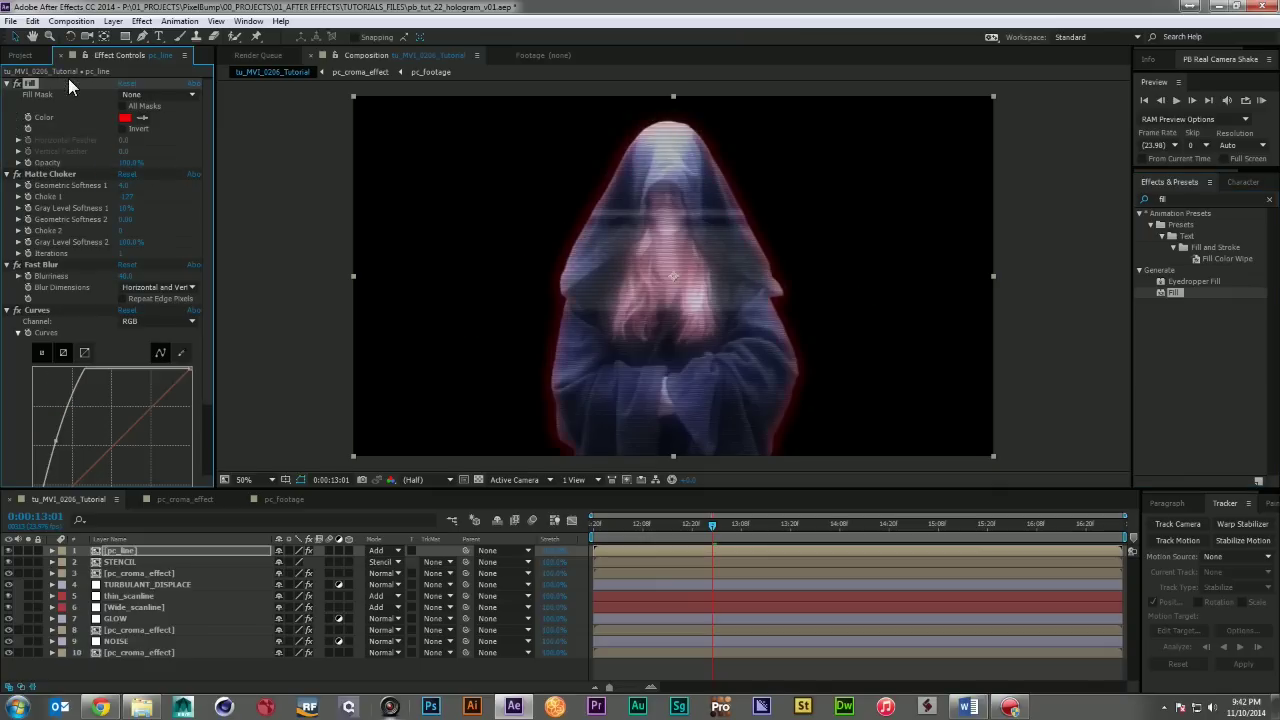
click(124, 117)
mouse_move(211, 303)
mouse_down()
mouse_move(208, 363)
mouse_move(6, 278)
mouse_up()
drag(229, 383, 226, 363)
mouse_move(41, 300)
mouse_down()
mouse_move(116, 285)
mouse_move(93, 279)
mouse_move(162, 279)
mouse_move(143, 284)
mouse_up()
drag(229, 363, 228, 351)
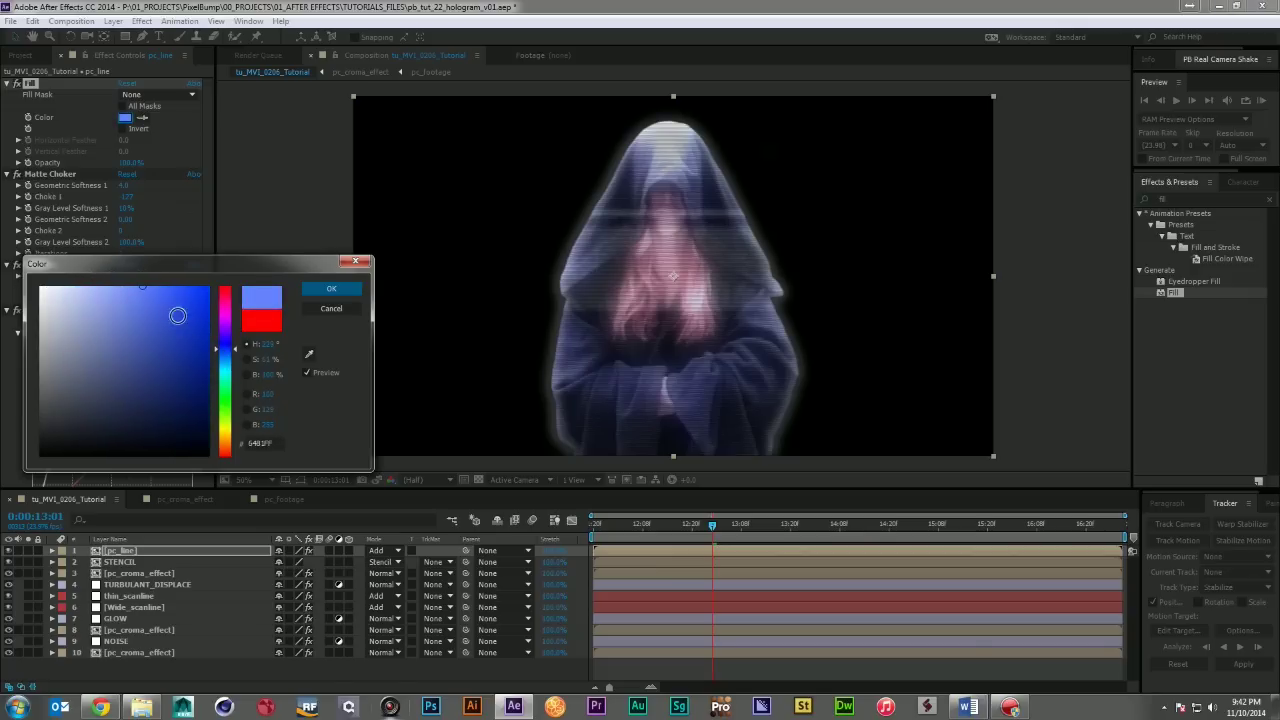
mouse_move(177, 309)
mouse_down()
mouse_move(227, 288)
mouse_move(195, 289)
mouse_move(239, 289)
mouse_up()
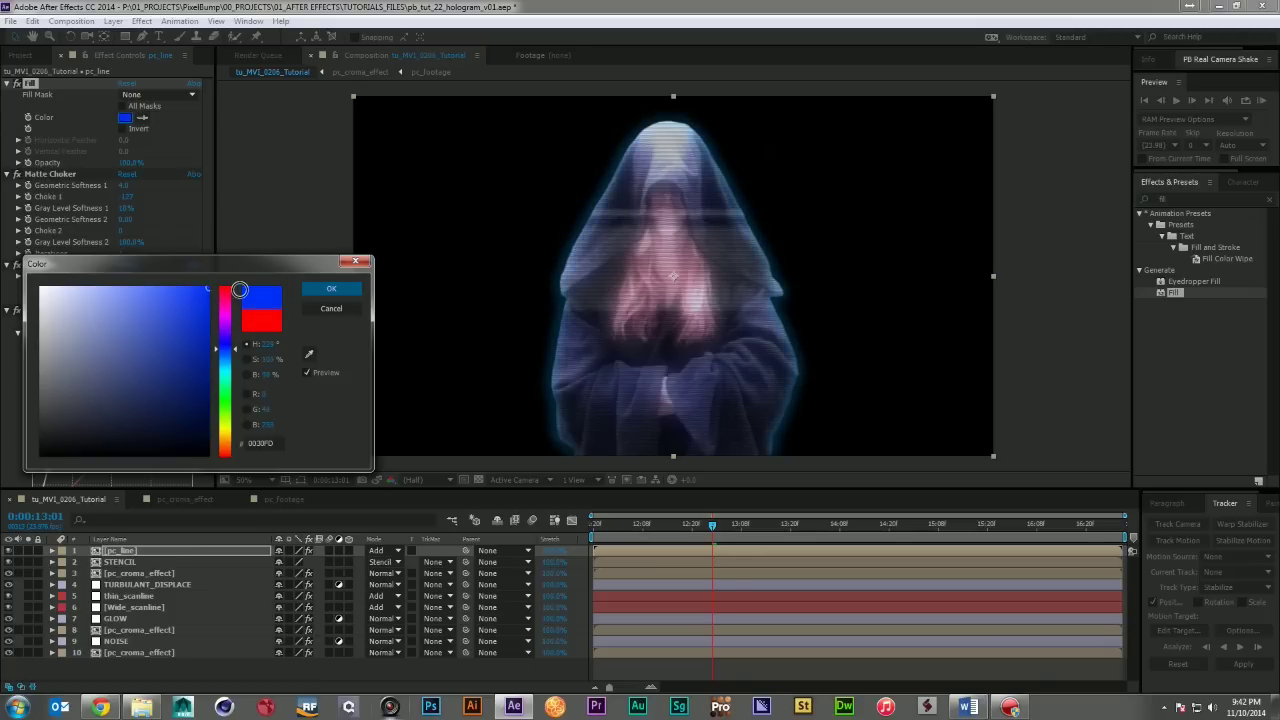
click(334, 290)
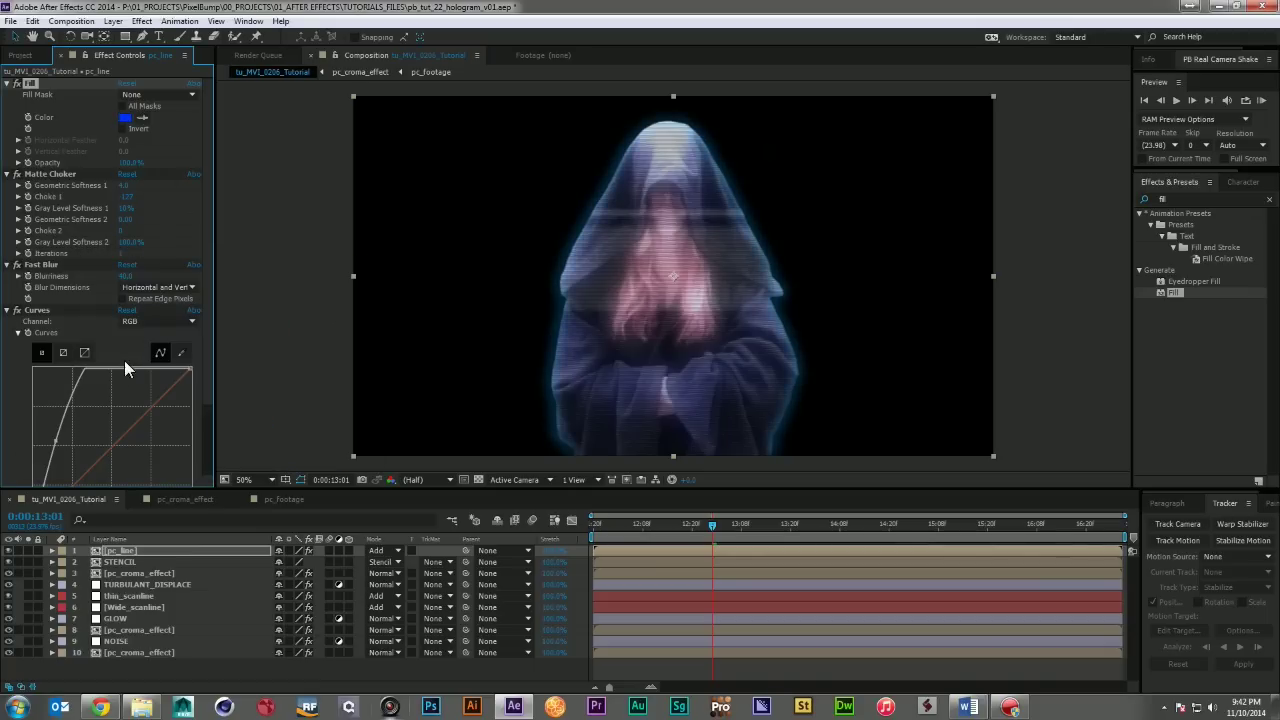
- Switch the Curves channel to Alpha and collapse the Curves settings
click(160, 321)
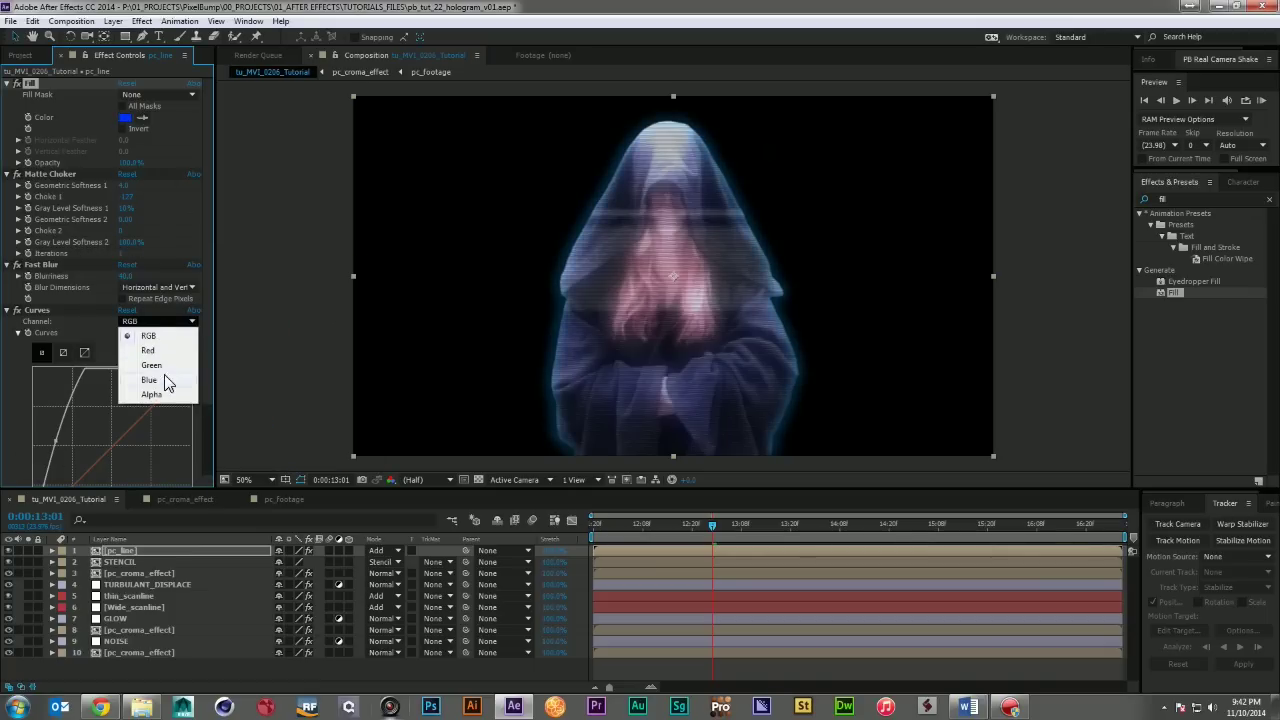
click(151, 394)
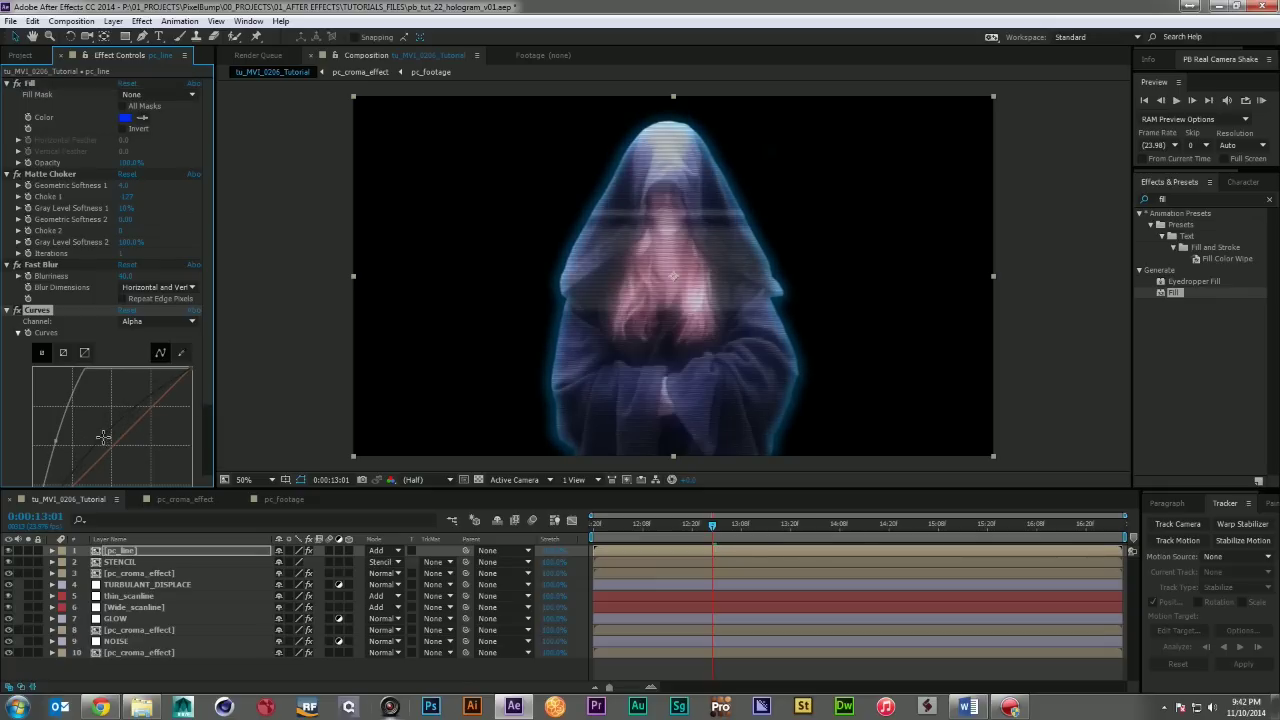
click(9, 311)
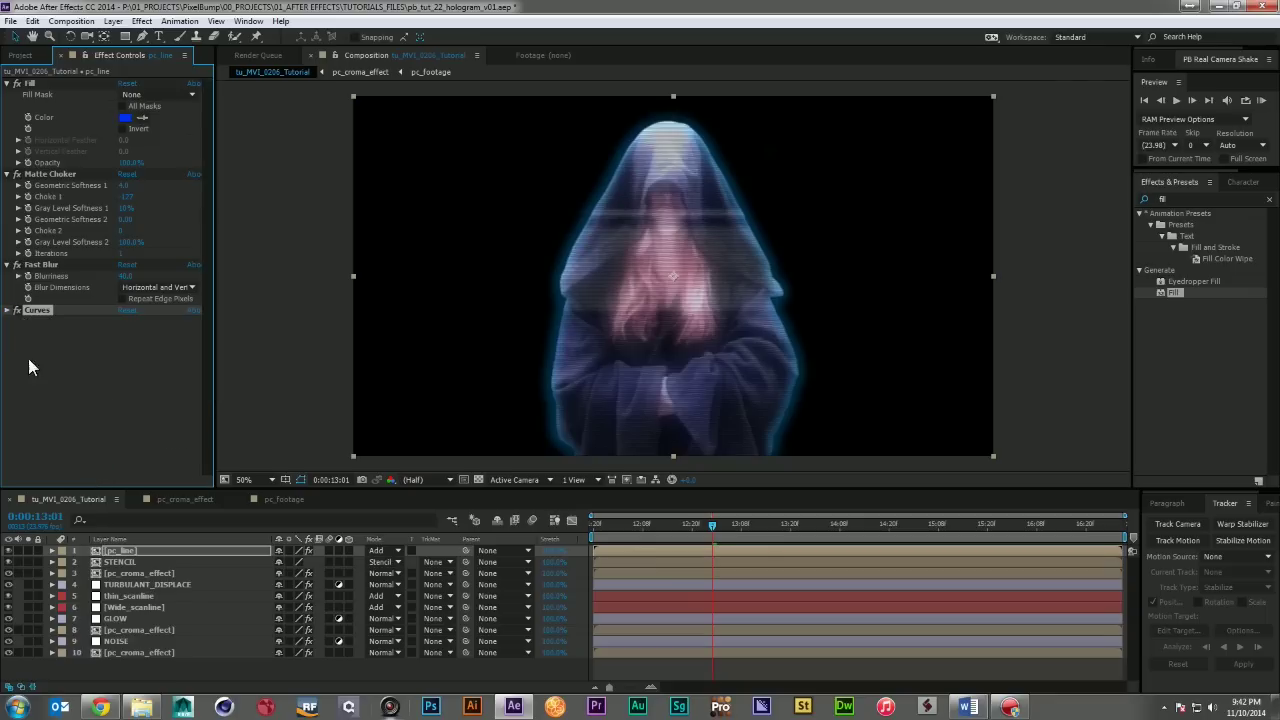
click(170, 681)
- Play a RAM preview of the blue-outlined hologram composition
key(KP_0)
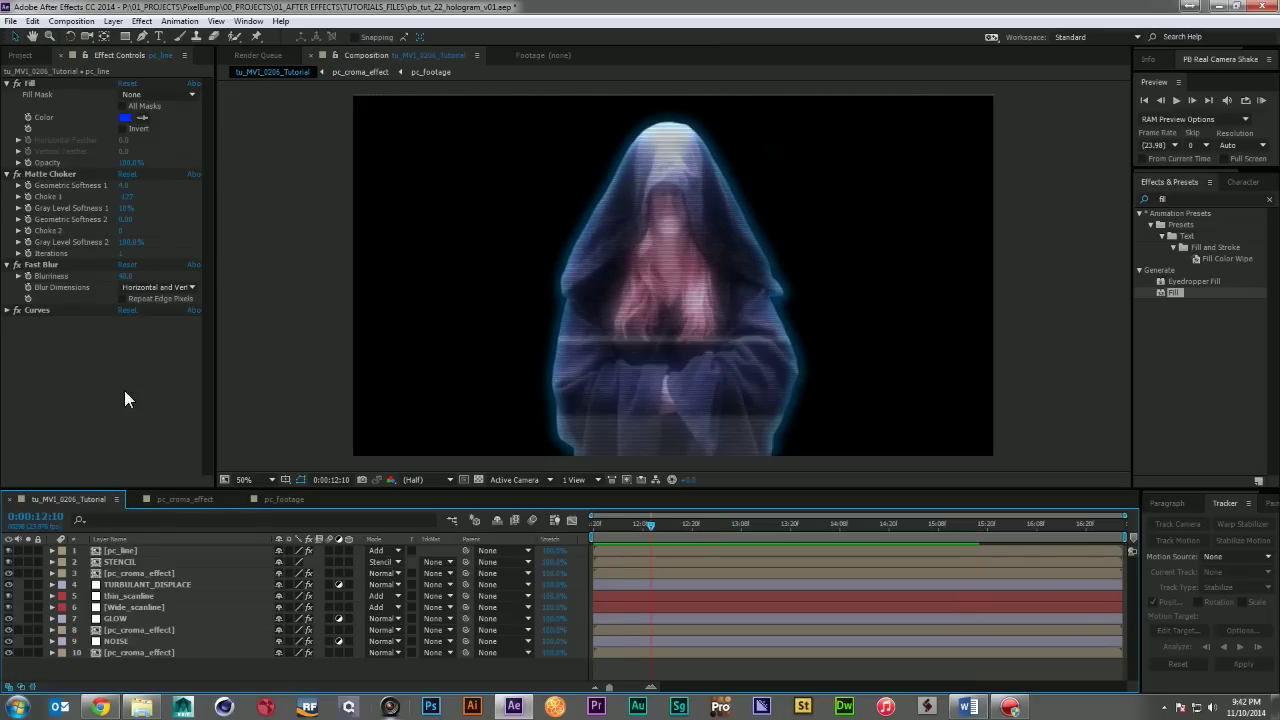
- Pre-compose all layers of tu_MVI_0206_Tutorial into a new composition named pc_effect
click(20, 55)
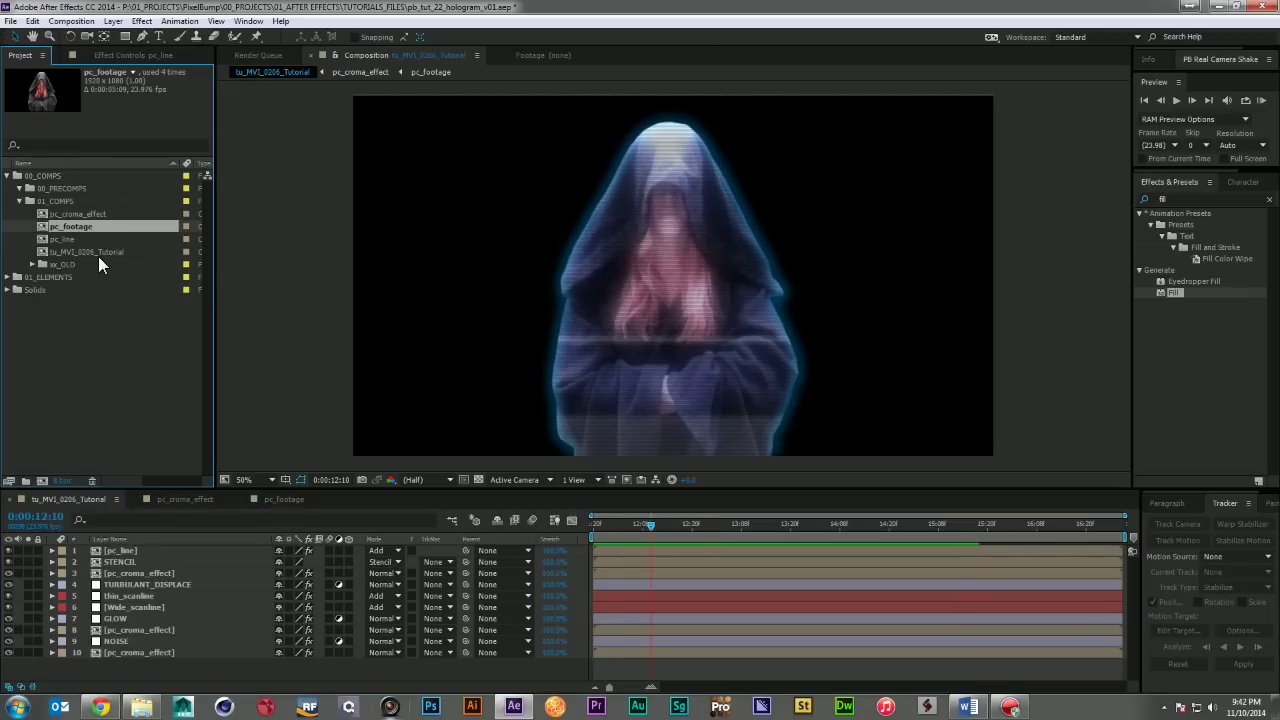
click(98, 252)
click(112, 502)
key(ctrl+a)
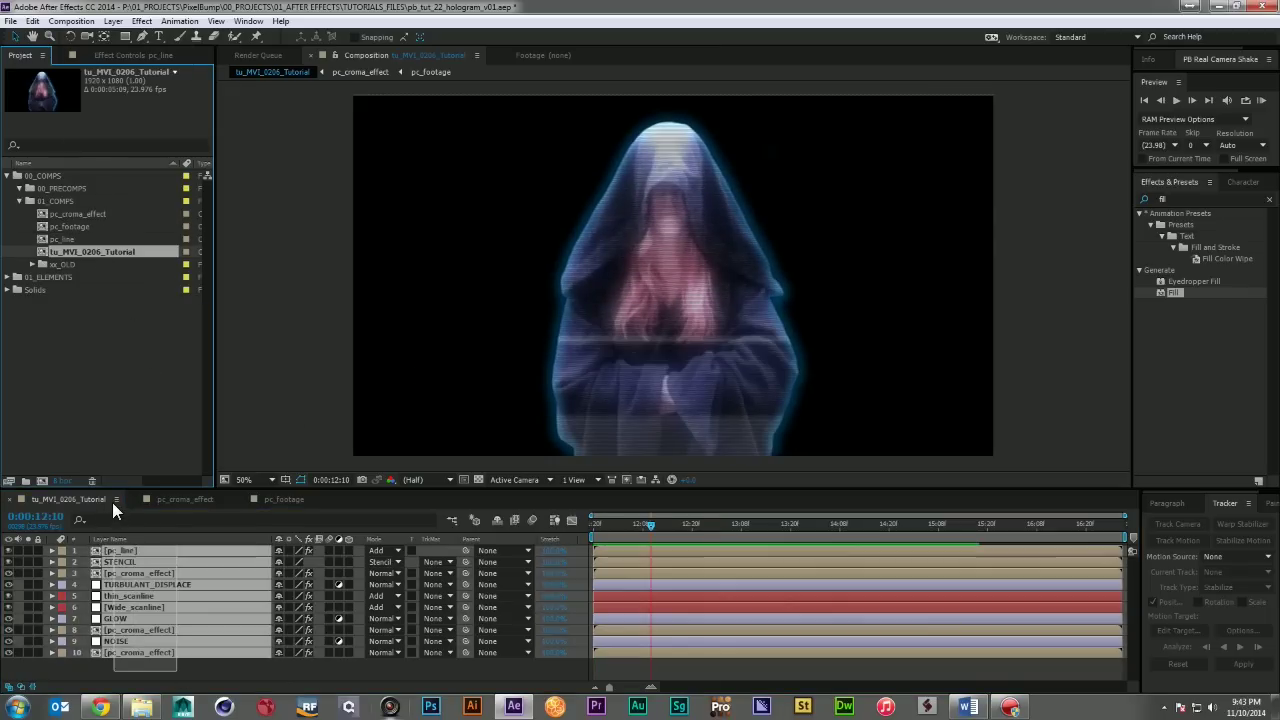
key(ctrl+shift+c)
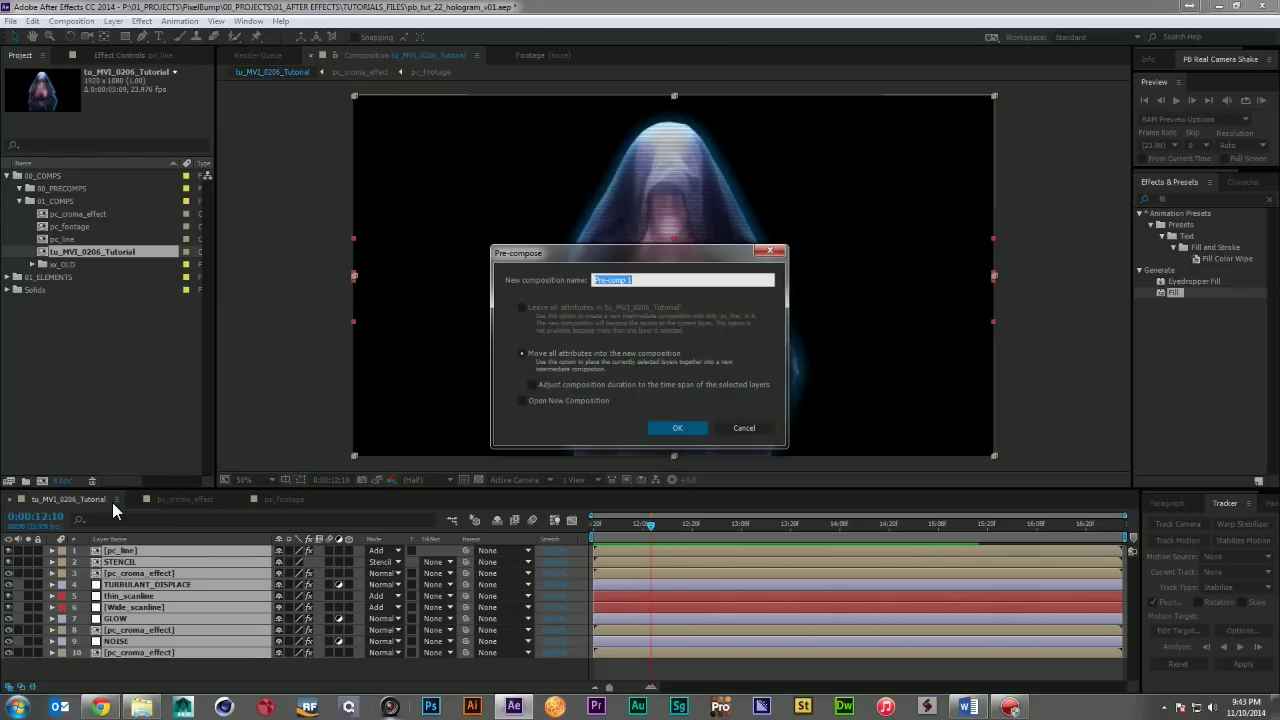
text(pc_effect)
key(Return)
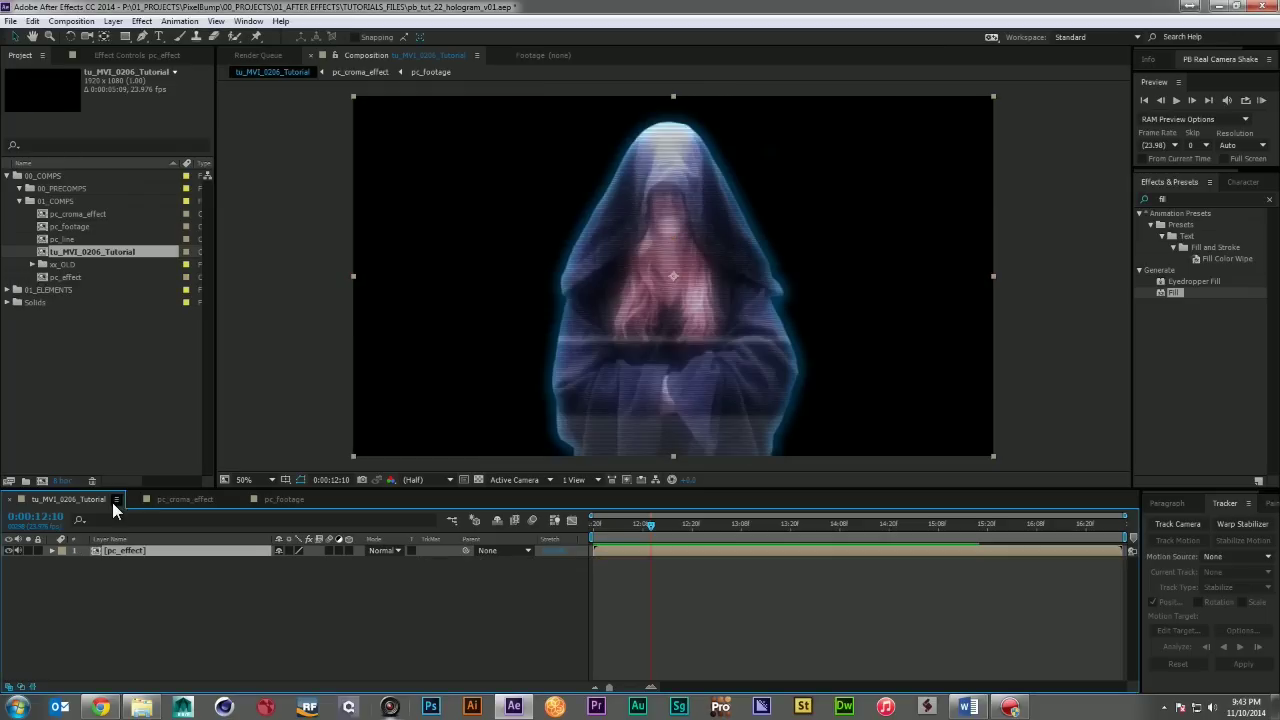
- Add BG.psd from 01_ELEMENTS > 00_RASTER as a layer beneath pc_effect
click(7, 289)
click(19, 302)
click(50, 326)
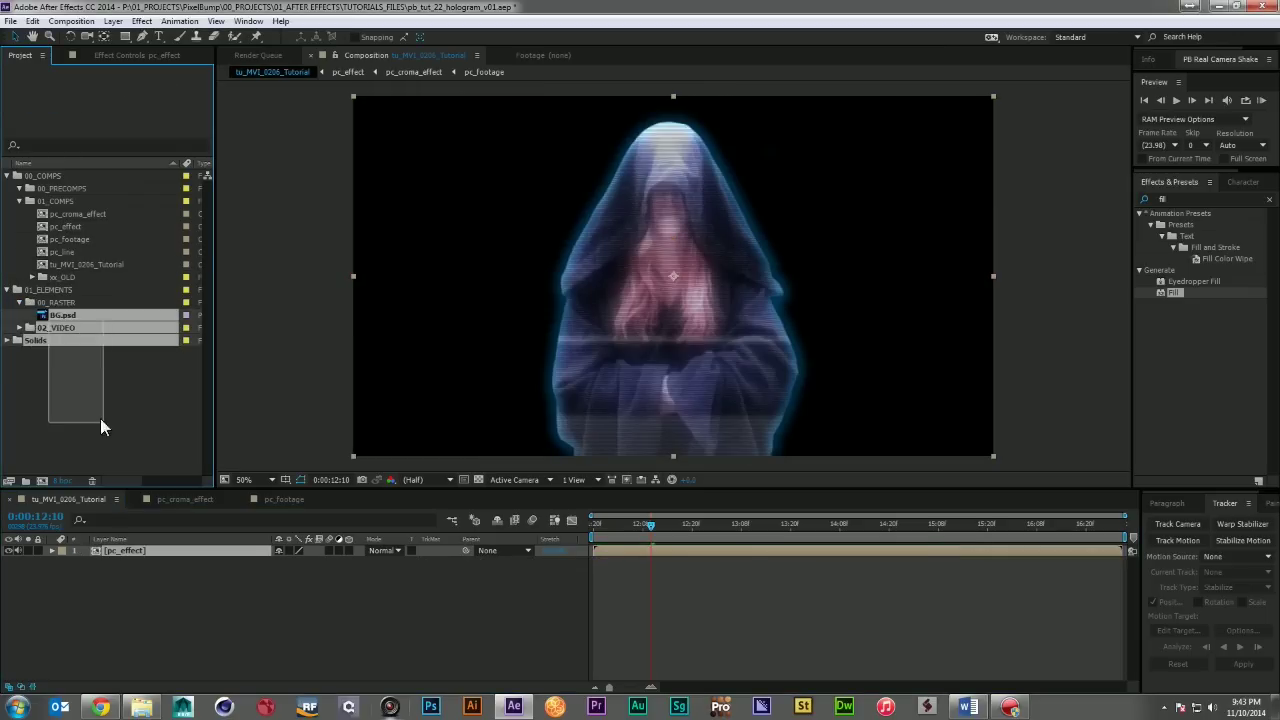
click(56, 317)
drag(58, 318, 110, 561)
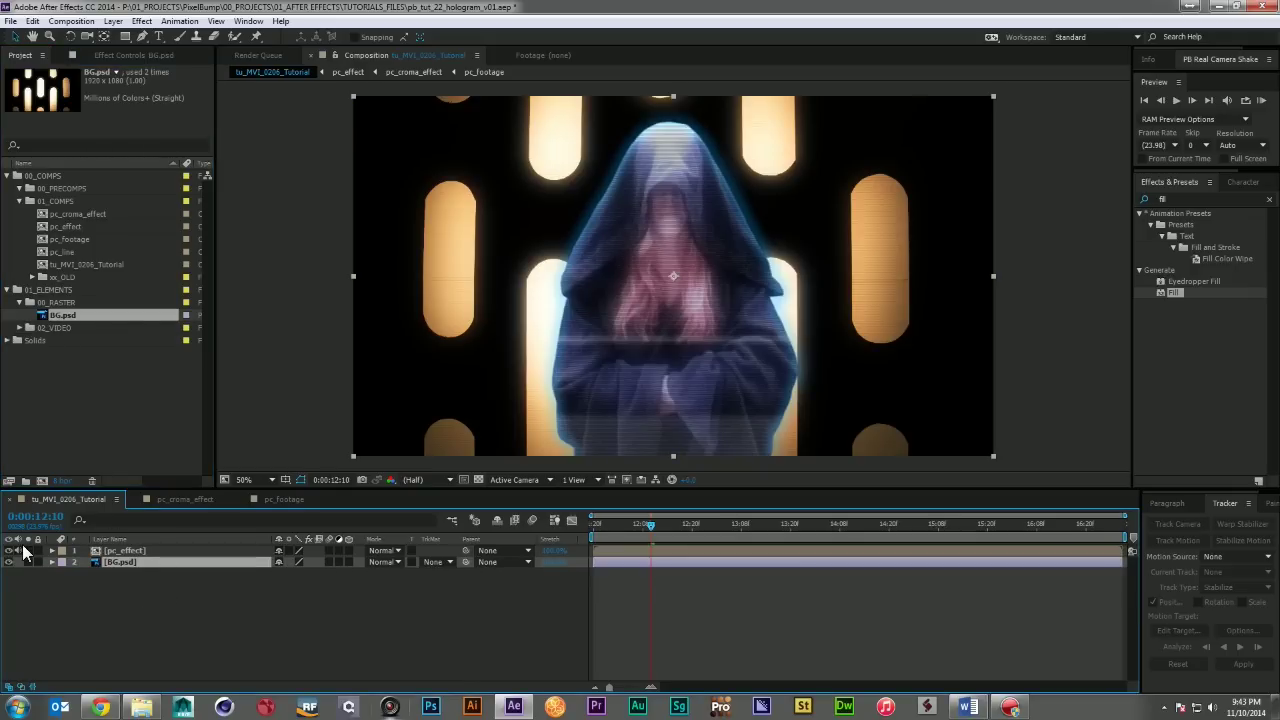
- Set pc_effect's blend mode to Screen and duplicate the layer
click(374, 552)
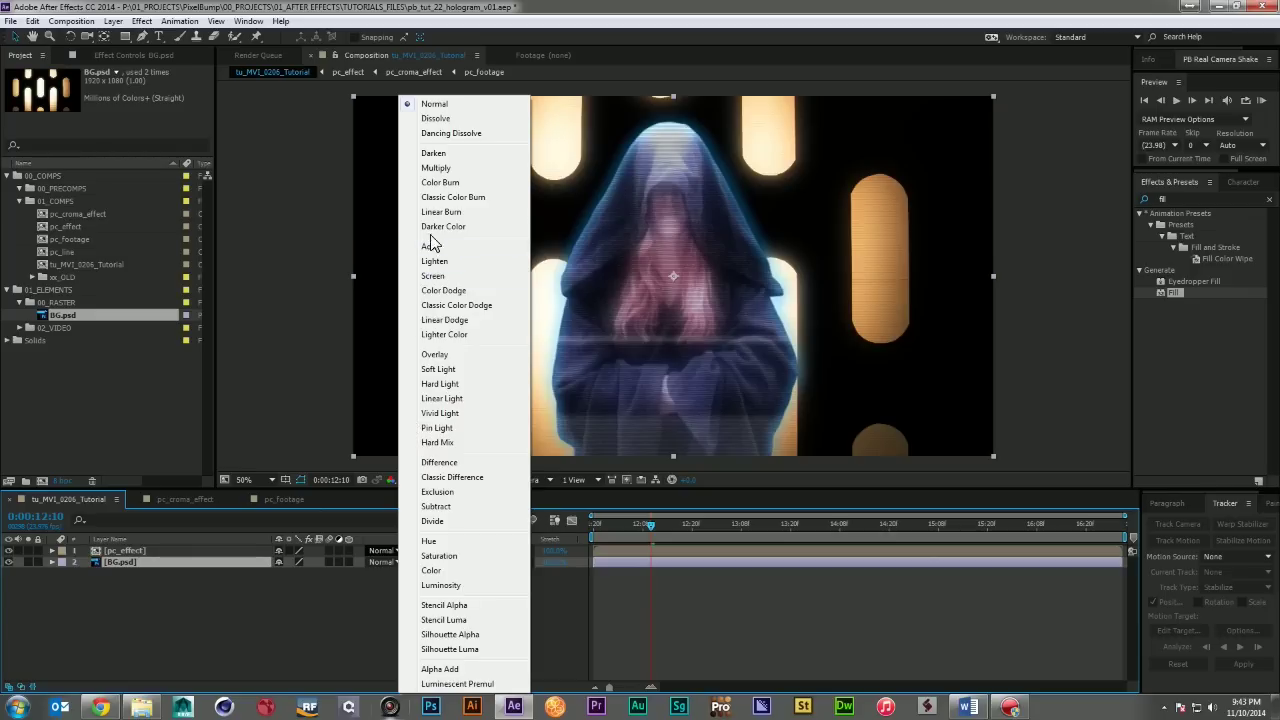
click(433, 276)
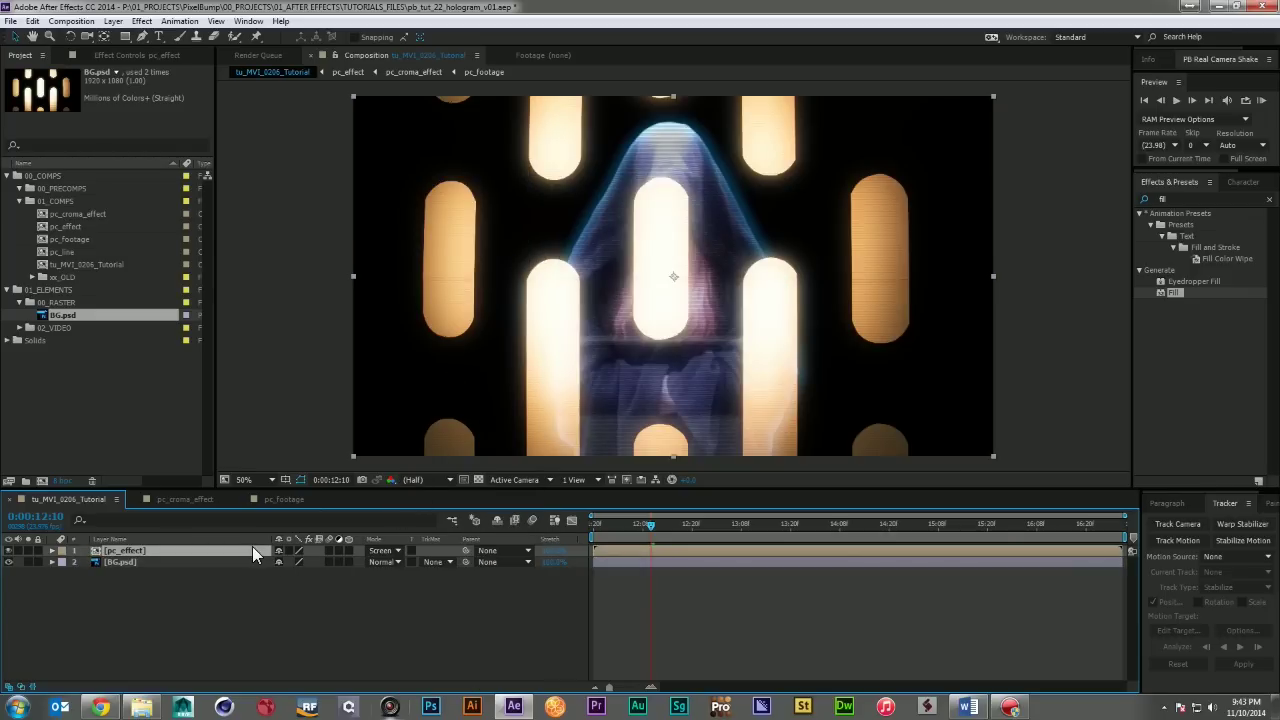
key(ctrl+d)
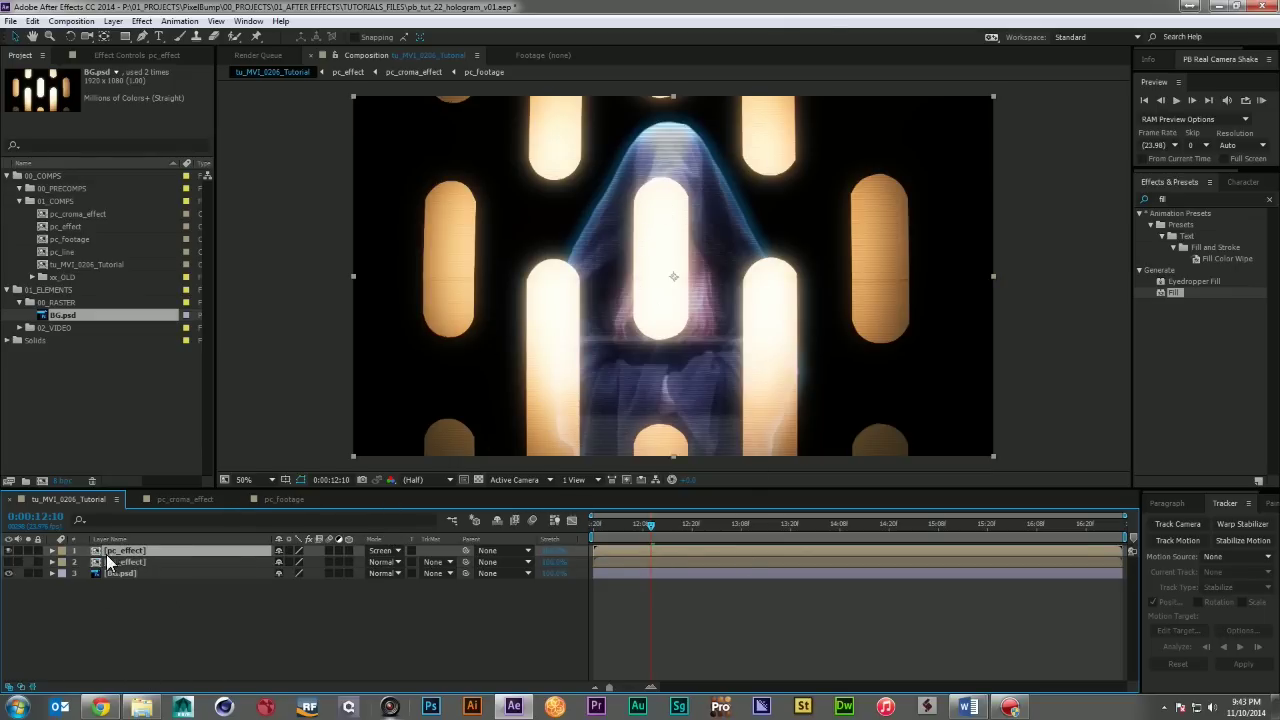
- Apply a black Fill effect to the duplicate pc_effect layer
click(8, 562)
click(194, 563)
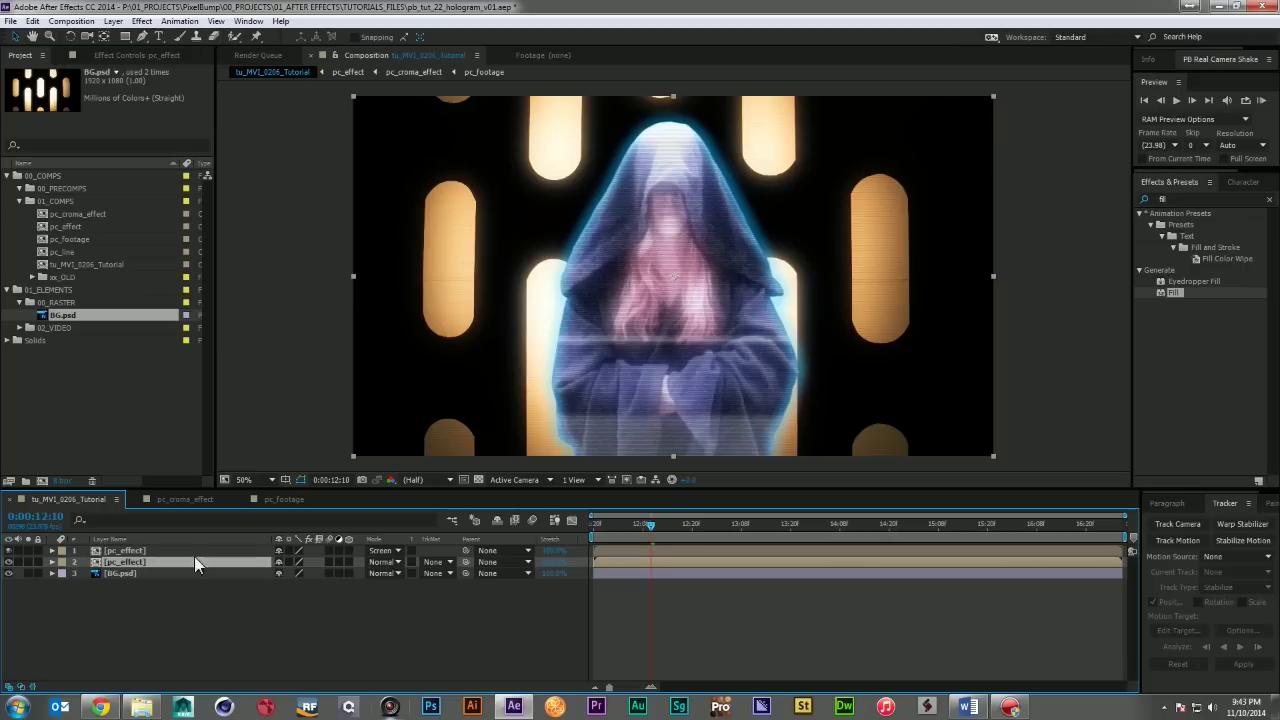
click(1188, 201)
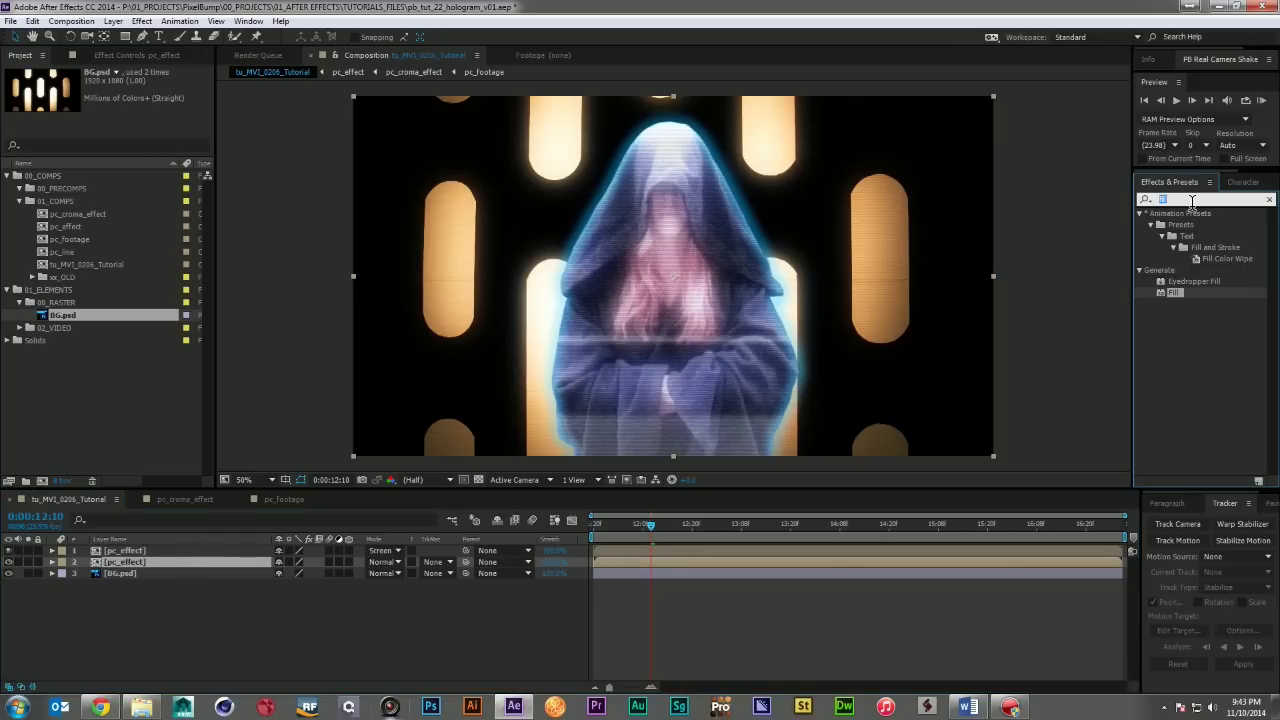
drag(1174, 294, 682, 564)
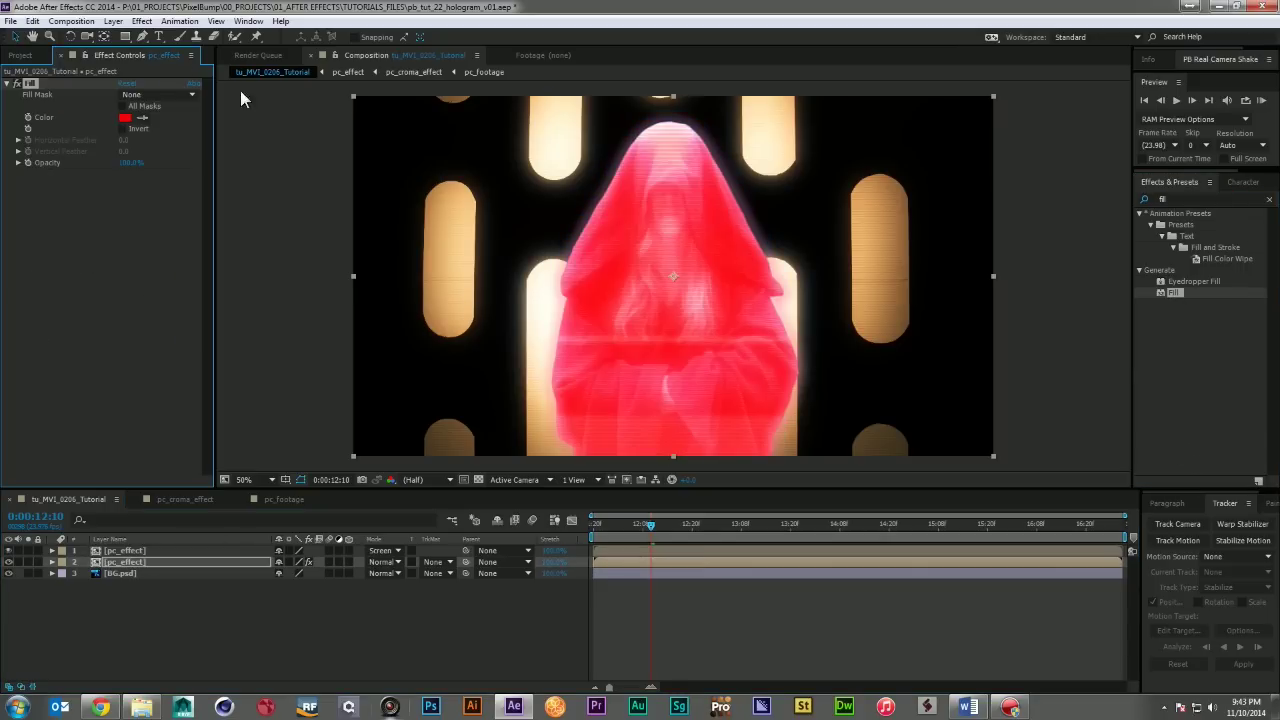
click(124, 118)
drag(166, 380, 237, 530)
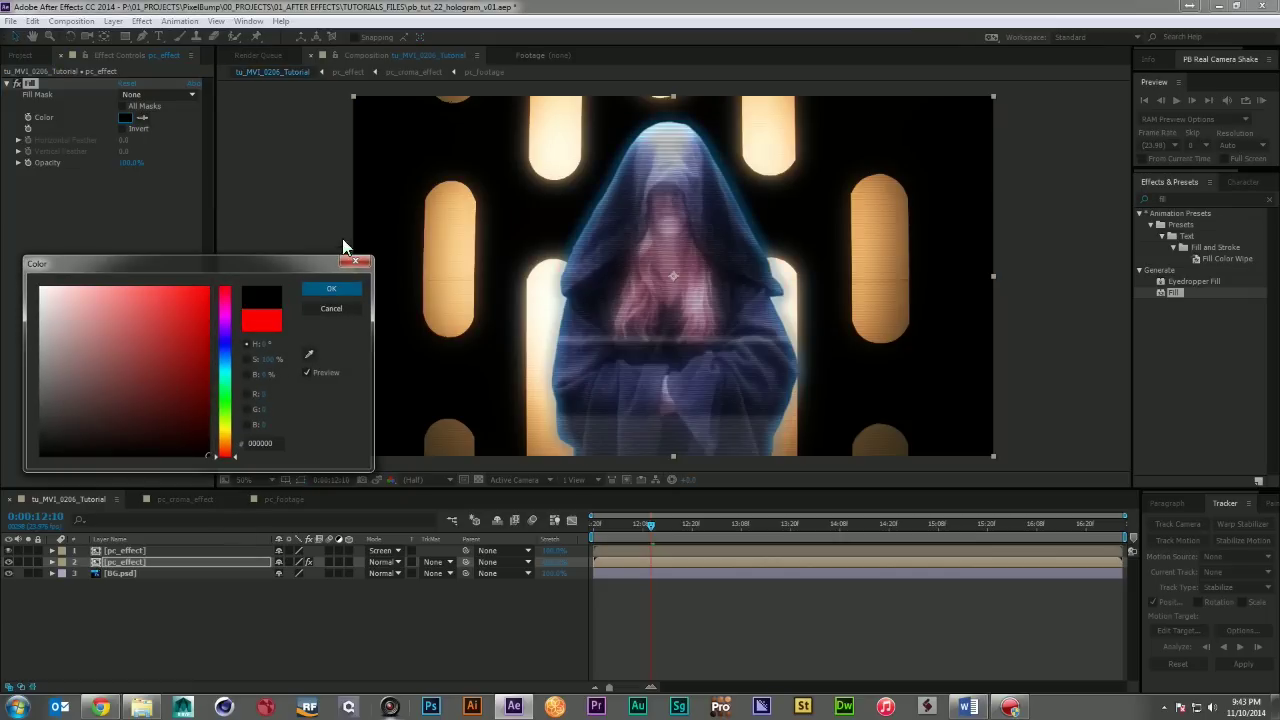
click(336, 288)
- Set the duplicate layer's opacity to 90% and preview the composite
key(t)
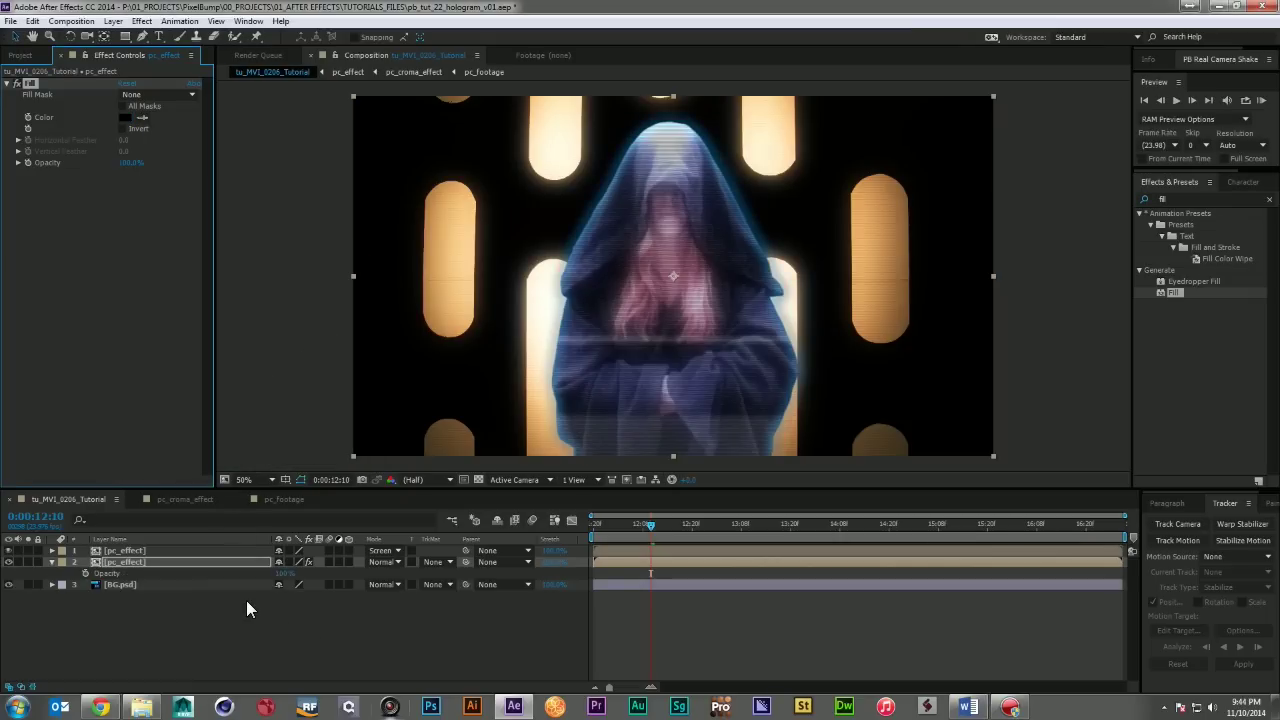
click(276, 573)
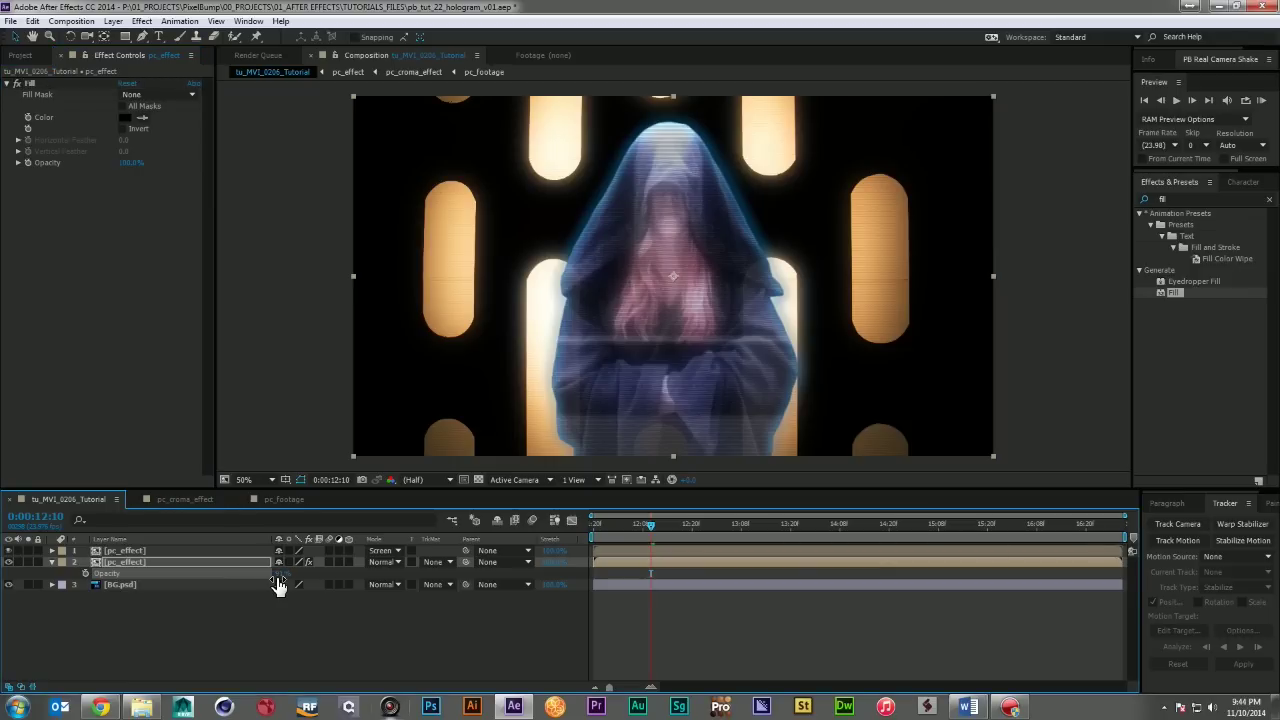
click(277, 574)
text(90)
key(Return)
key(KP_0)
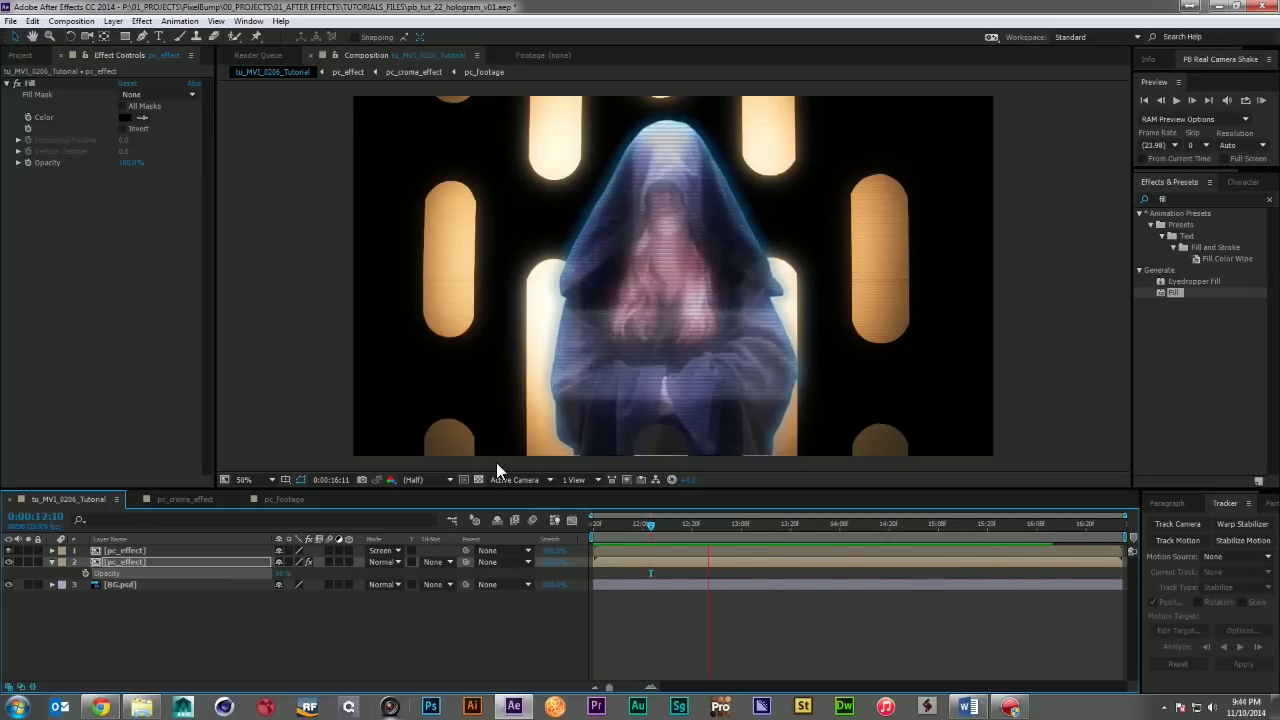
key(space)
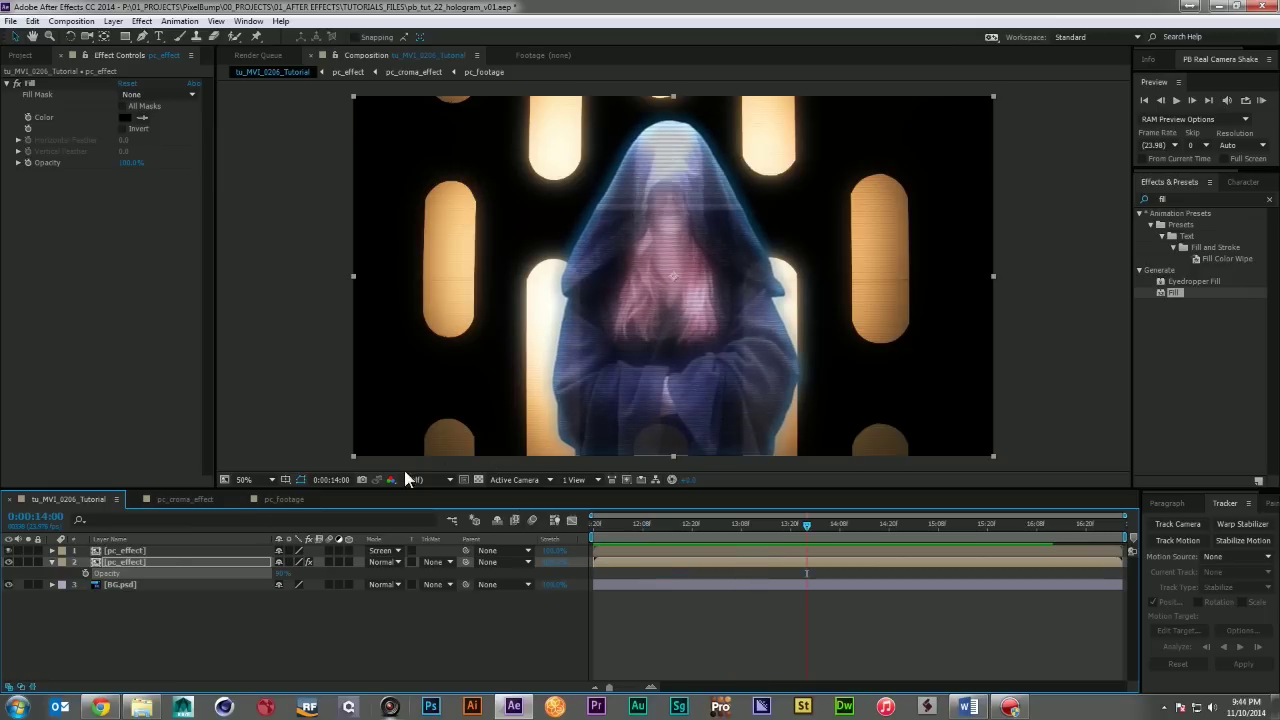
key(F2)
click(50, 561)
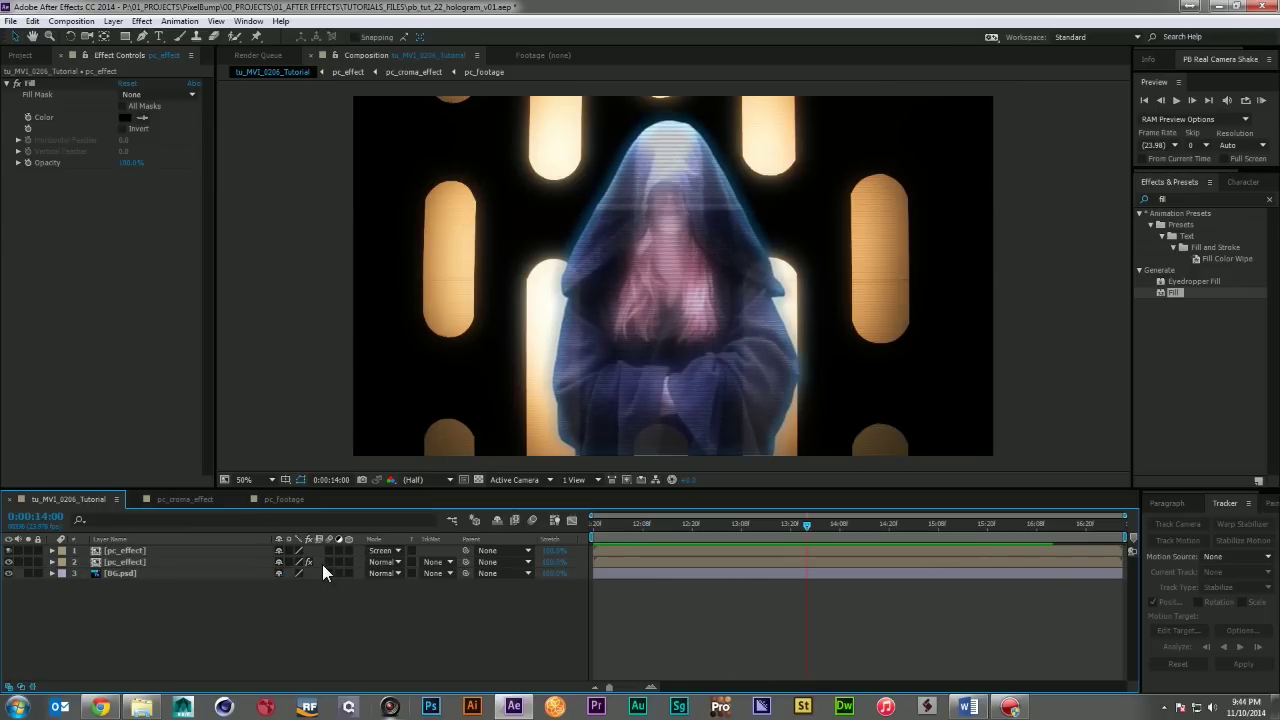
key(space)
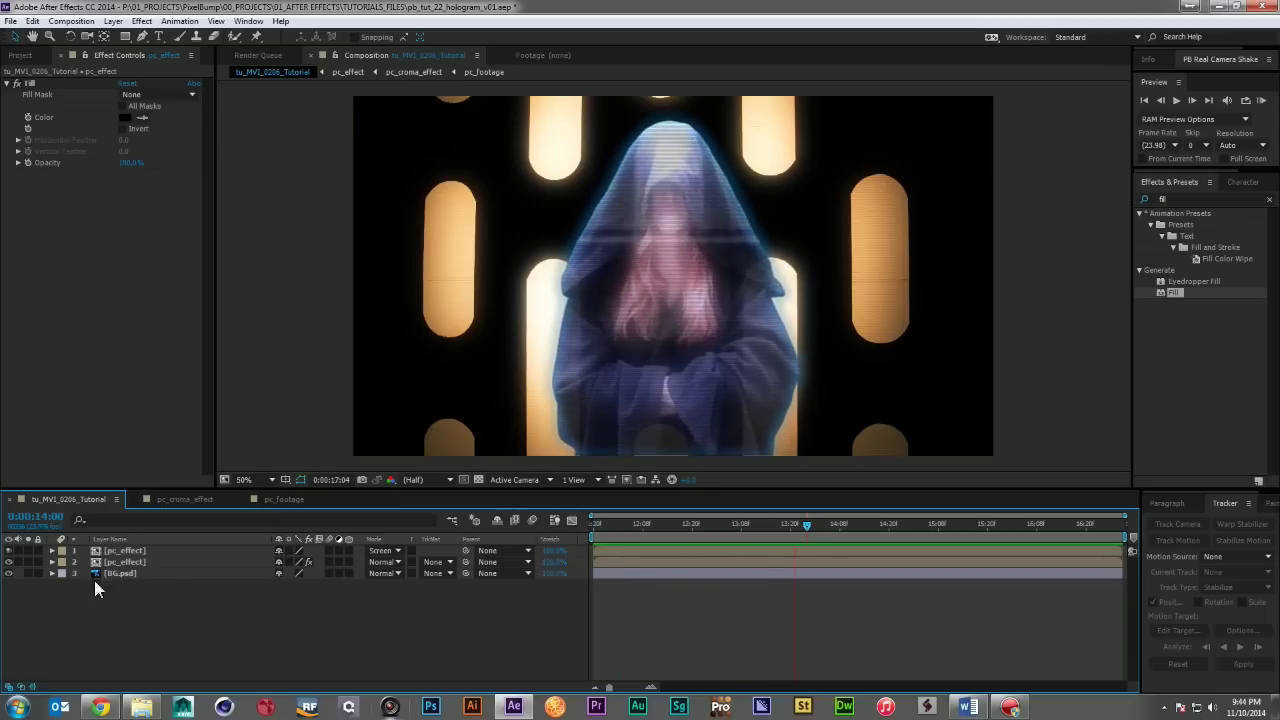
- Add a new adjustment layer on top and name it GLOW
click(140, 548)
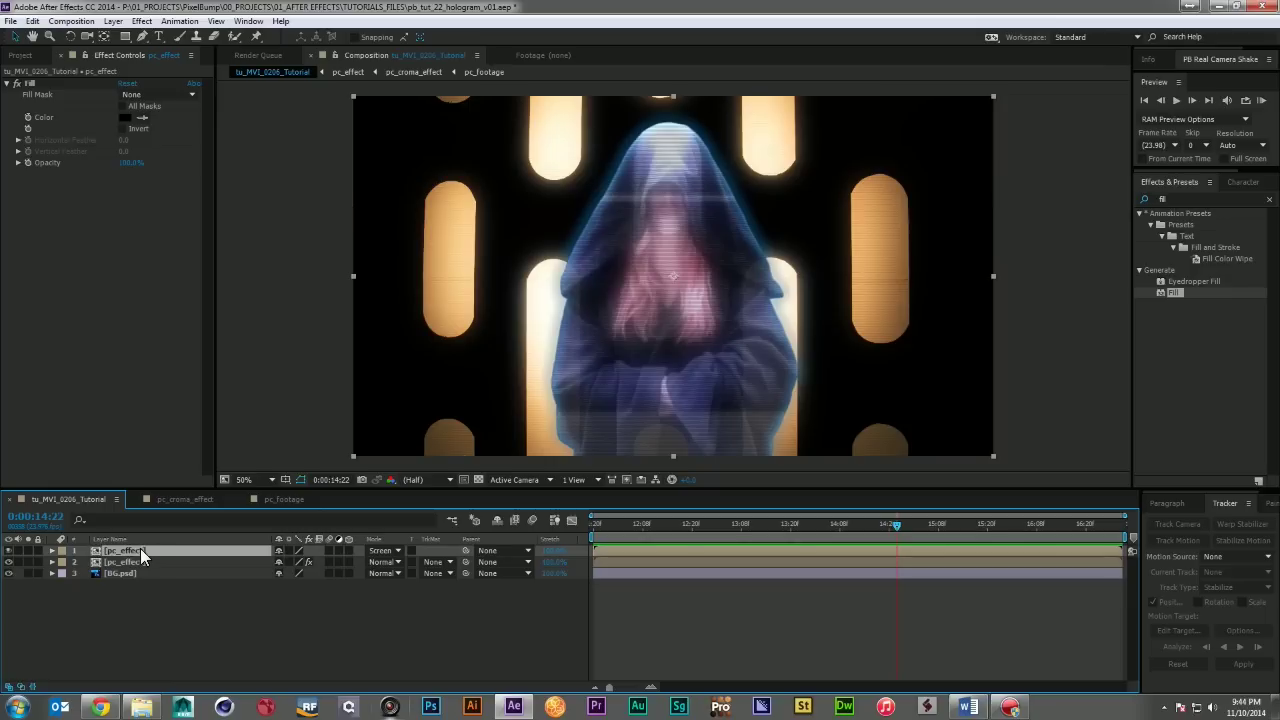
click(160, 608)
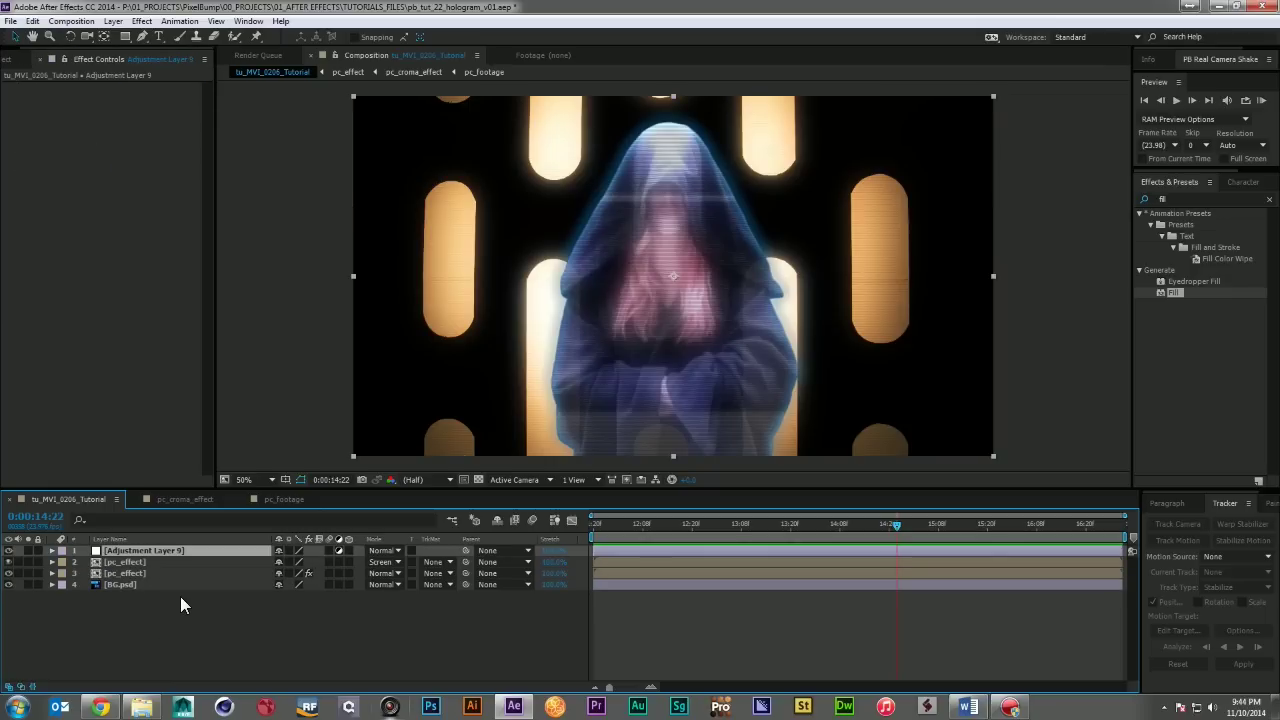
key(Return)
text(GLOW)
key(Return)
- Apply Glow to GLOW with radius 207, threshold 93.3% and intensity 0.3, then preview
click(1216, 198)
double_click(1216, 198)
text(glow)
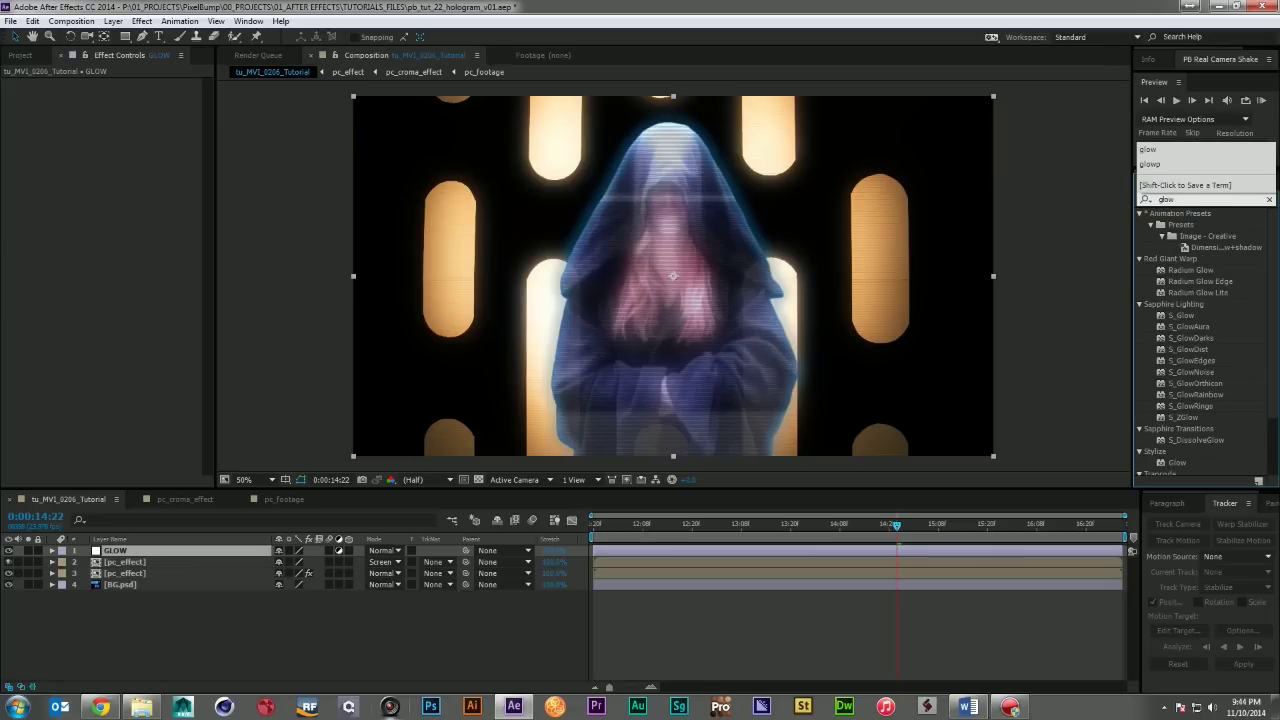
scroll(1176, 441, down, 2)
drag(1174, 437, 180, 548)
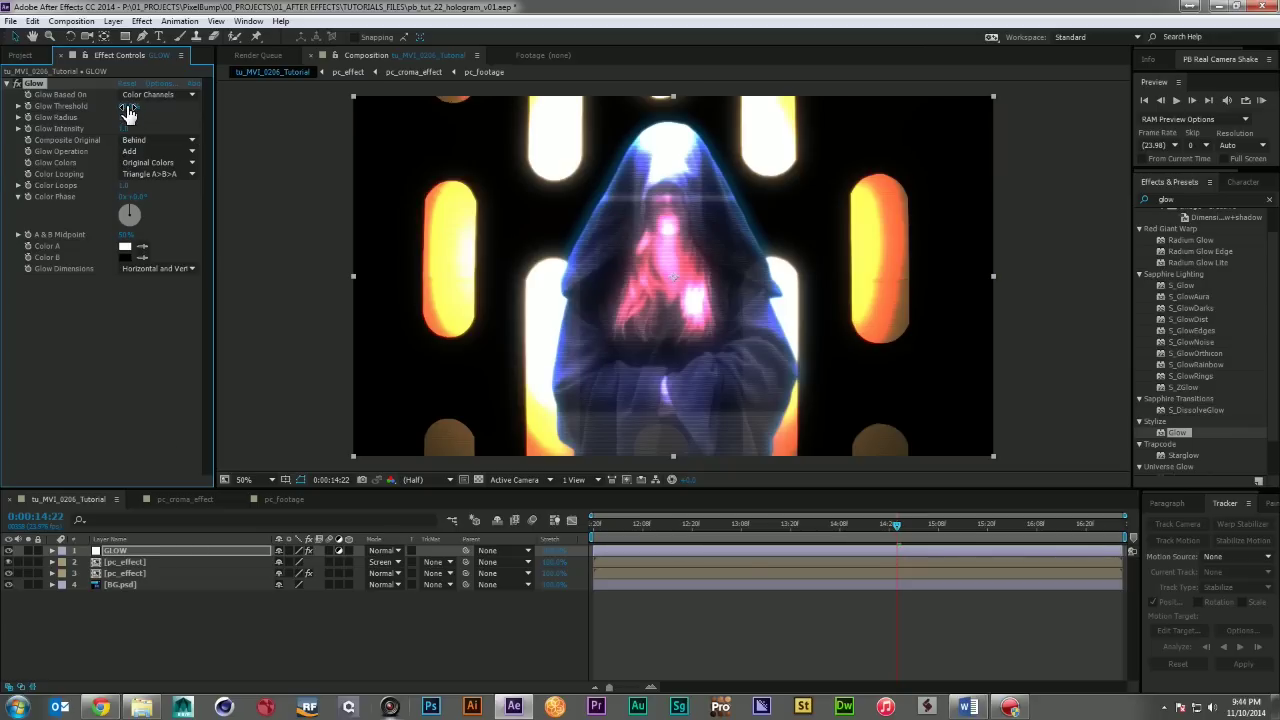
drag(128, 115, 301, 127)
drag(128, 107, 266, 133)
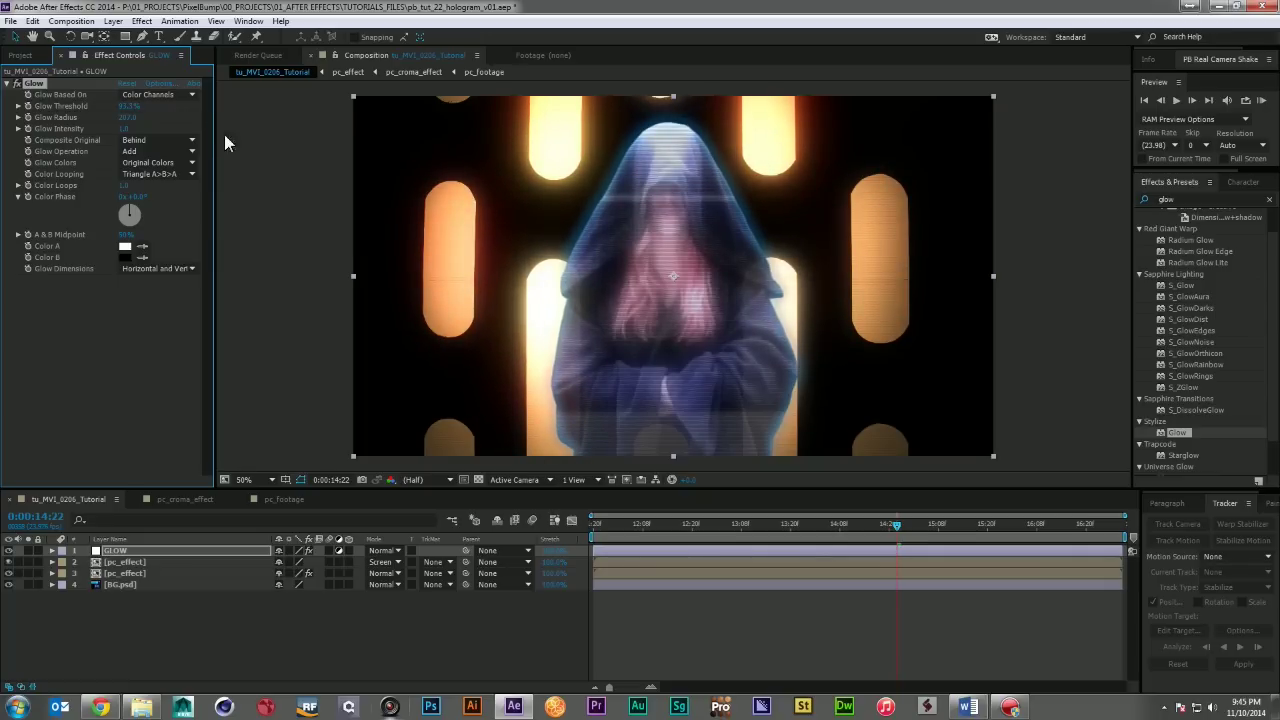
drag(124, 130, 85, 132)
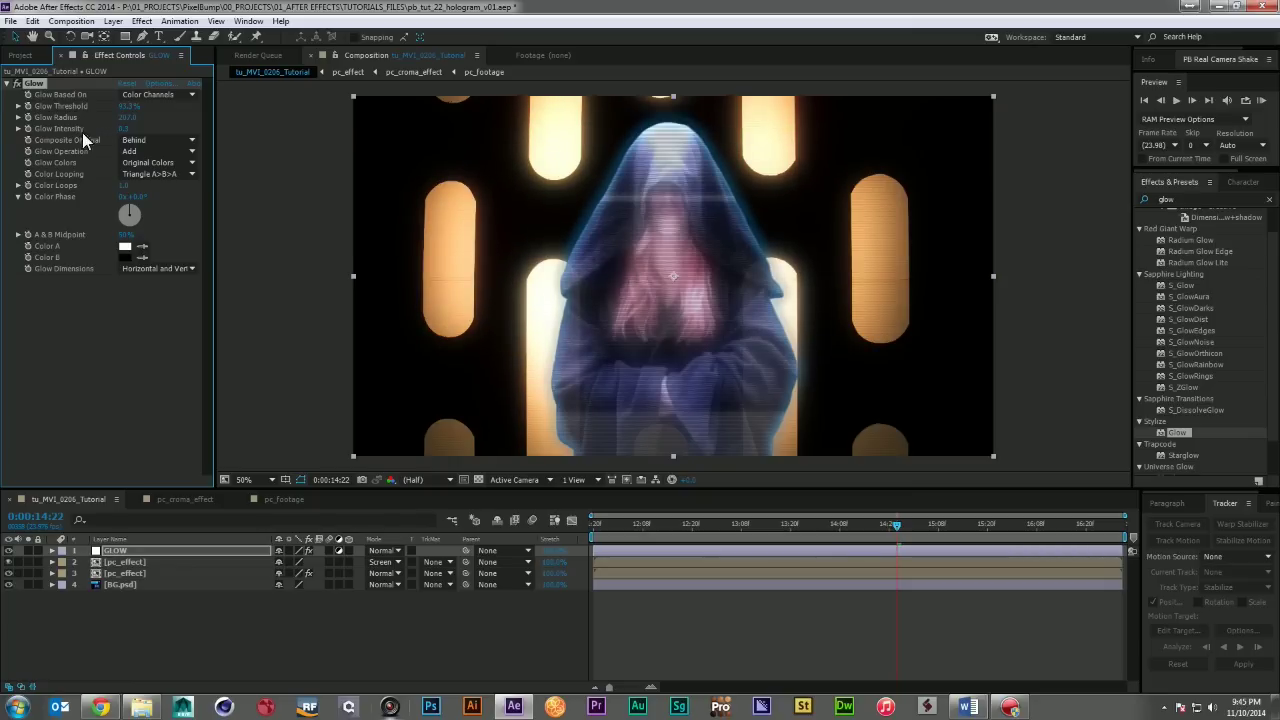
key(space)
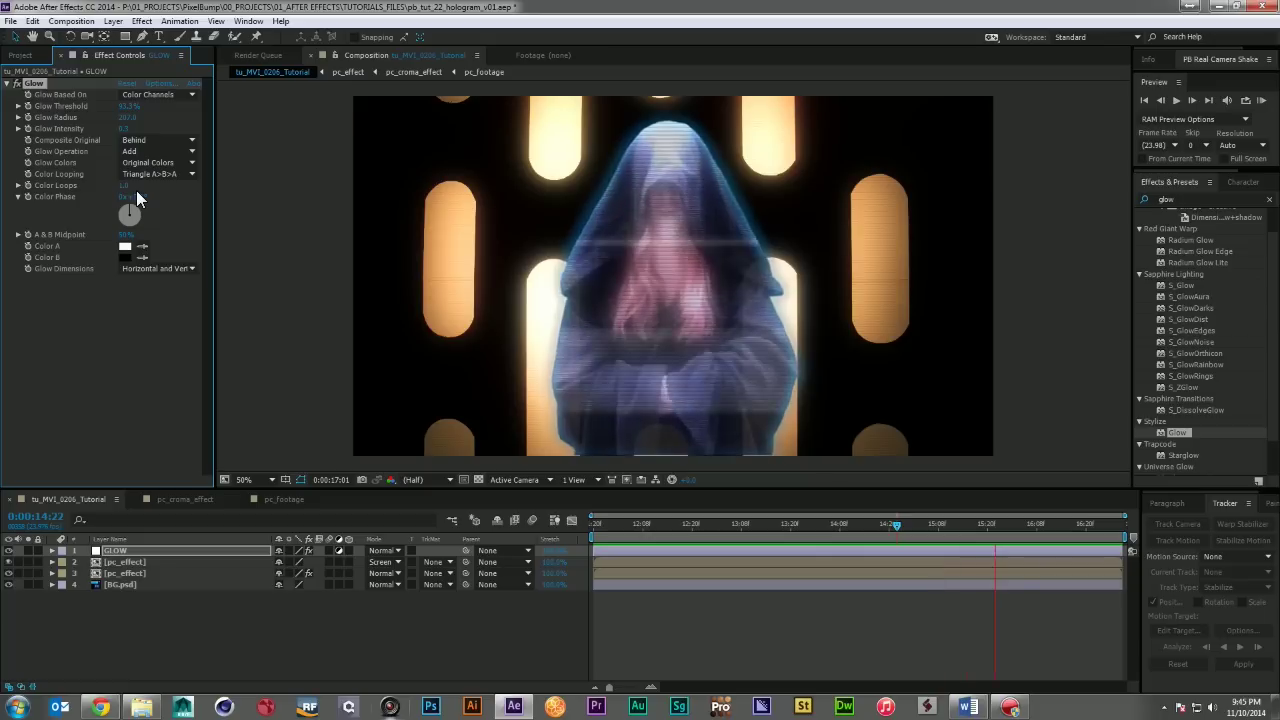
key(space)
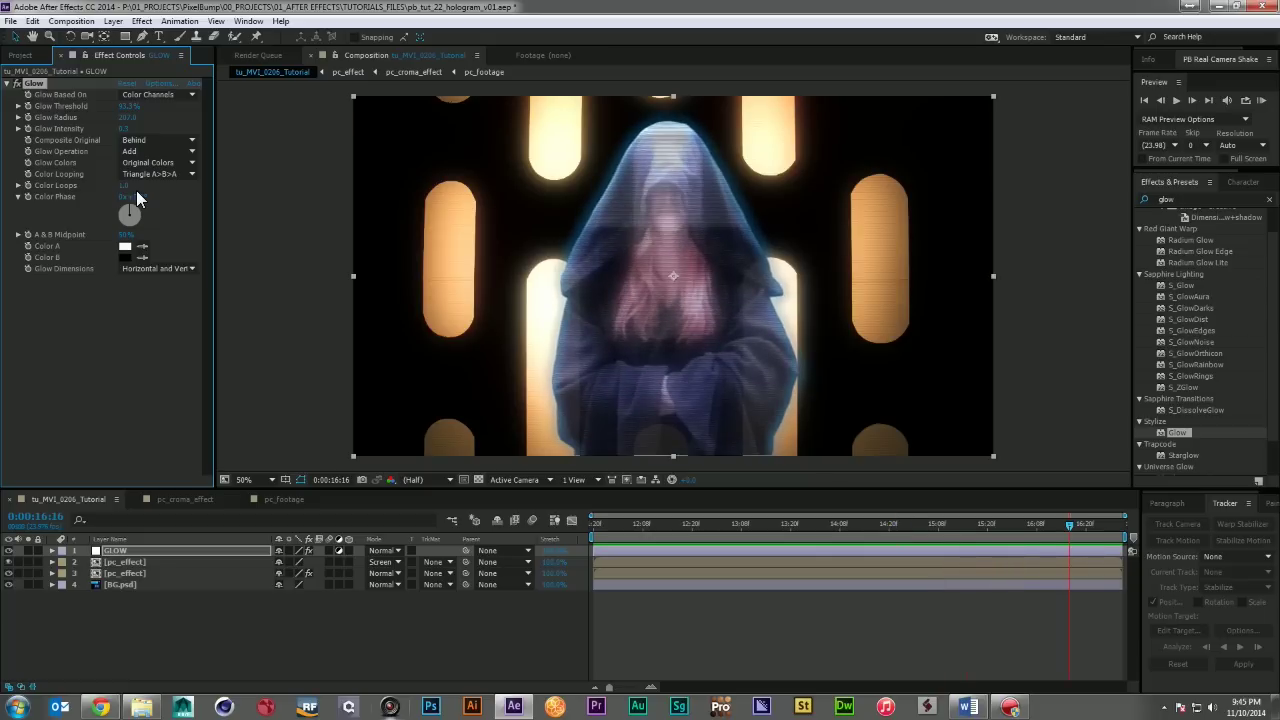